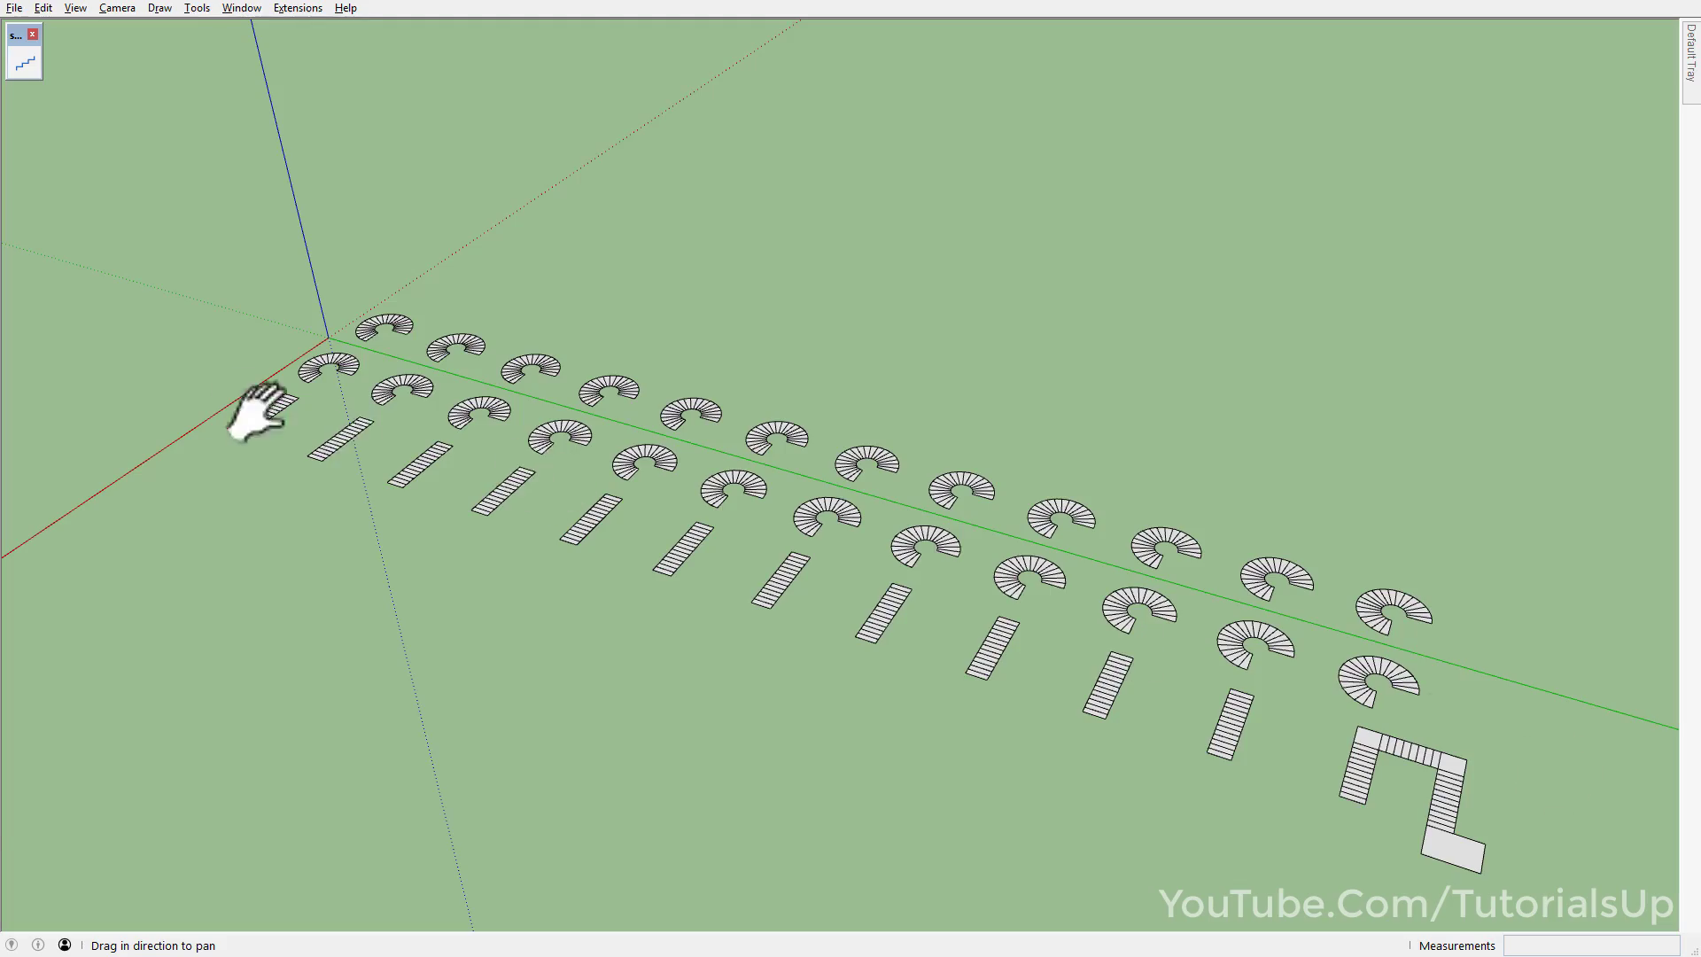
- Select the entire flat straight step layout
left_click_drag(257, 412, 704, 551)
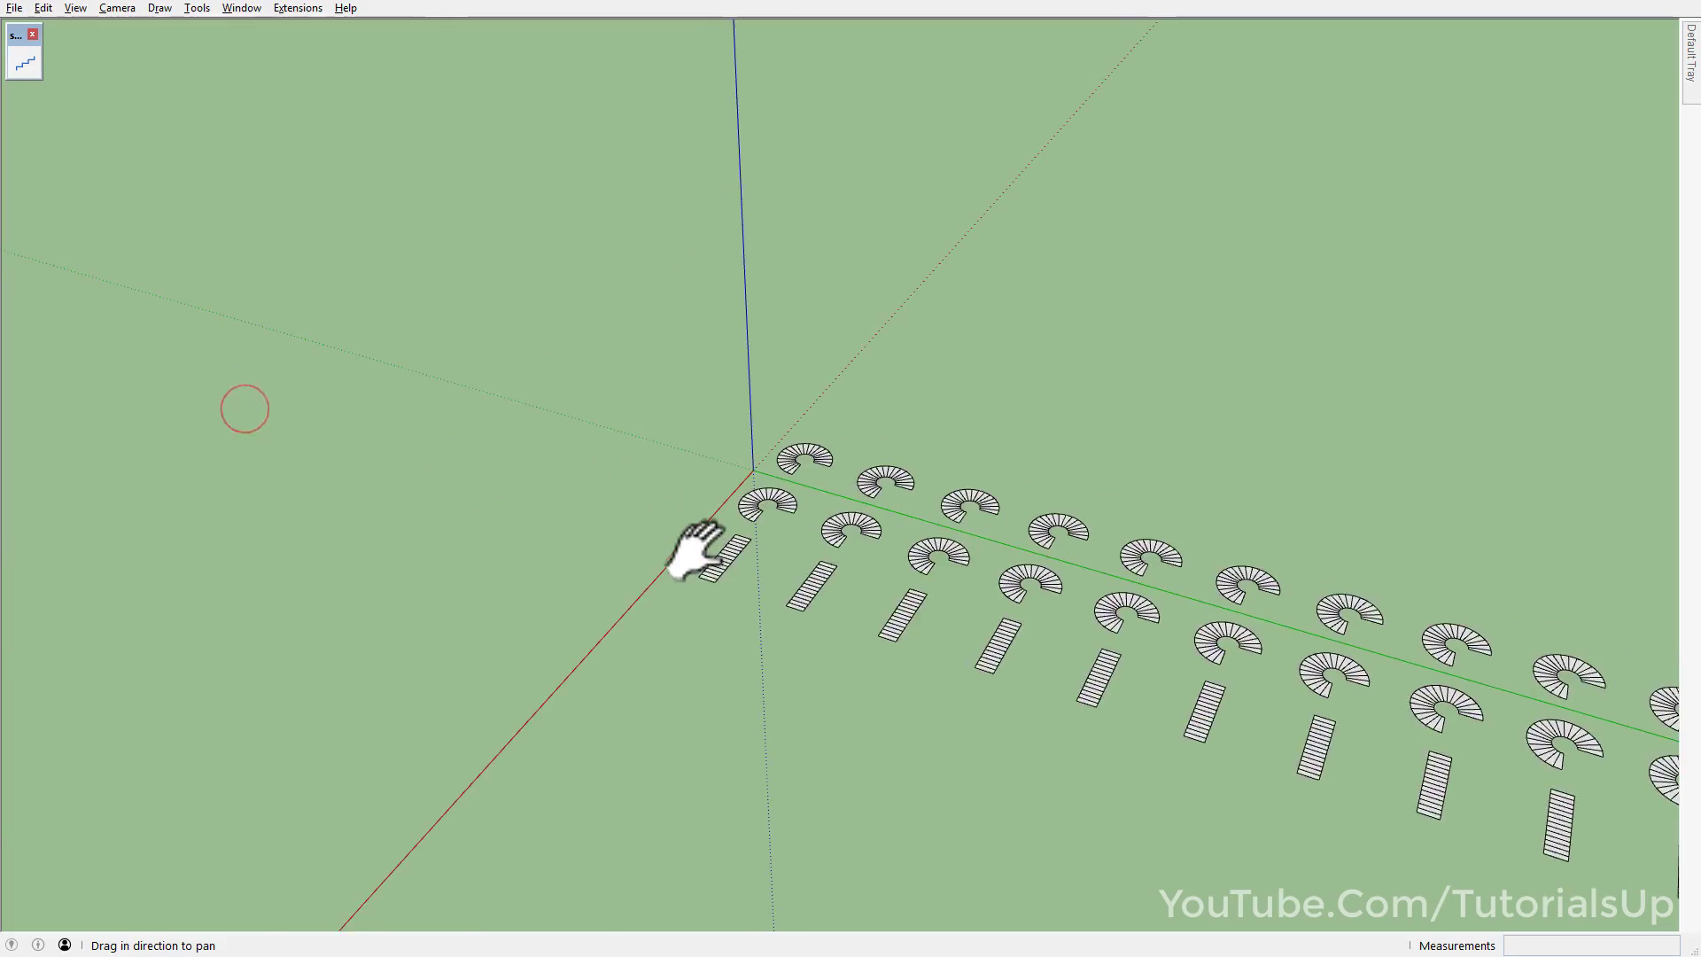
scroll(704, 551, "up", 1)
scroll(708, 553, "up", 3)
scroll(718, 555, "up", 3)
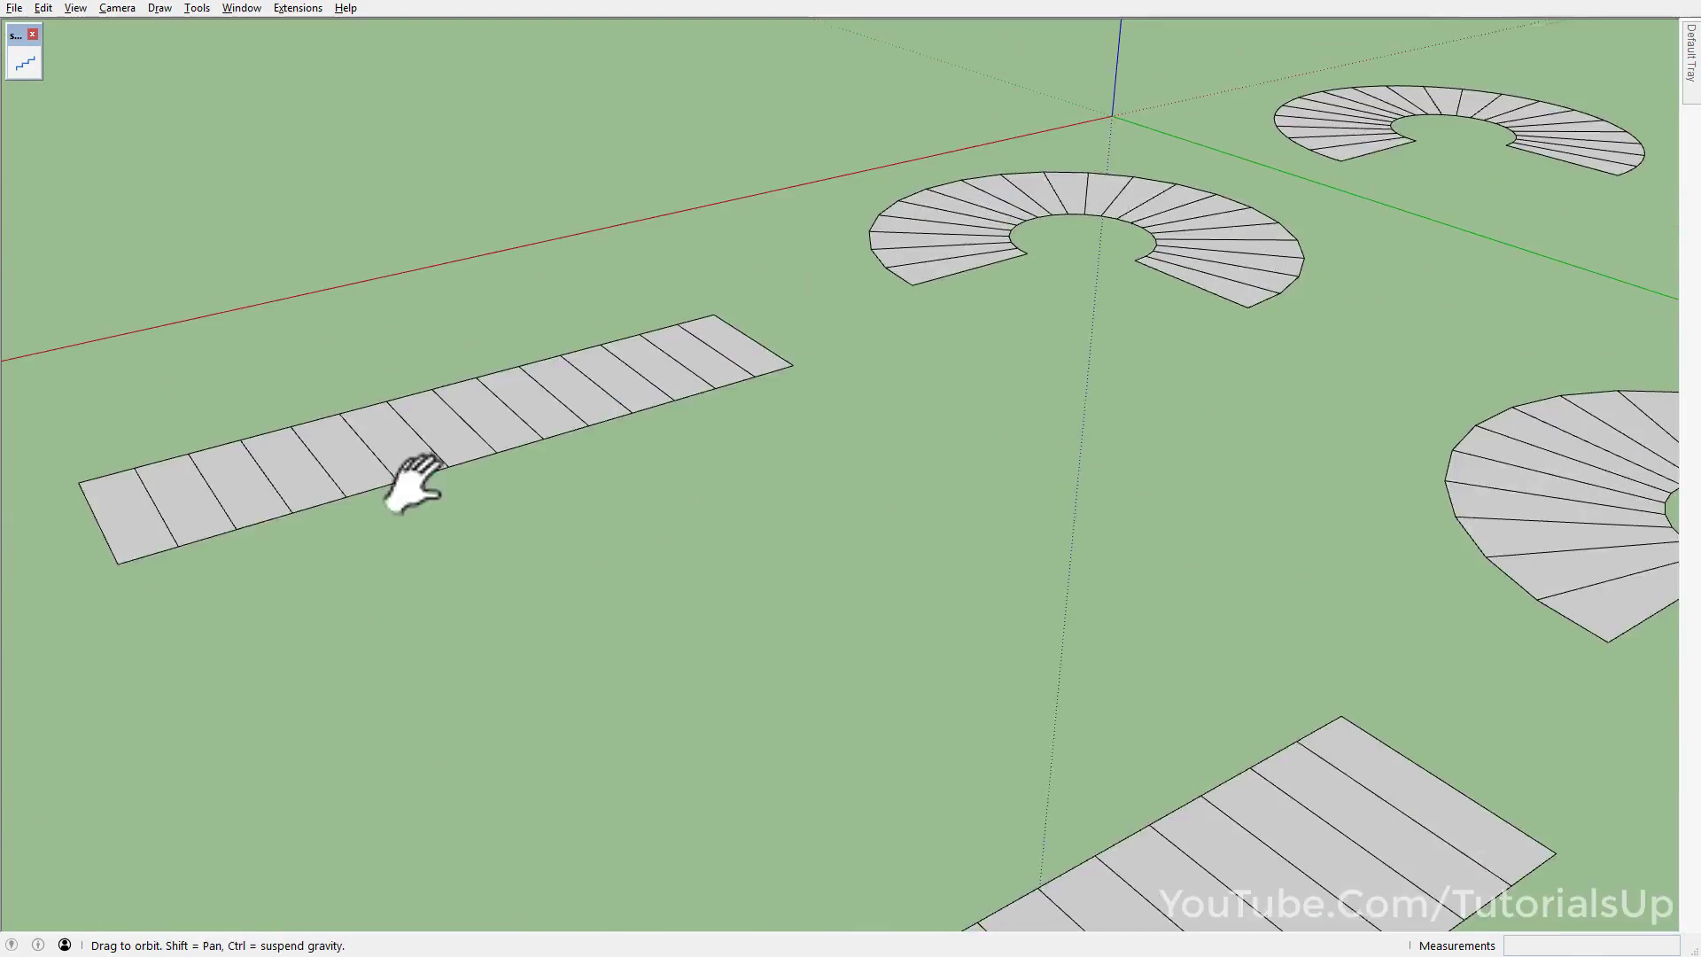
key("space")
left_click(726, 522)
triple_click(727, 523)
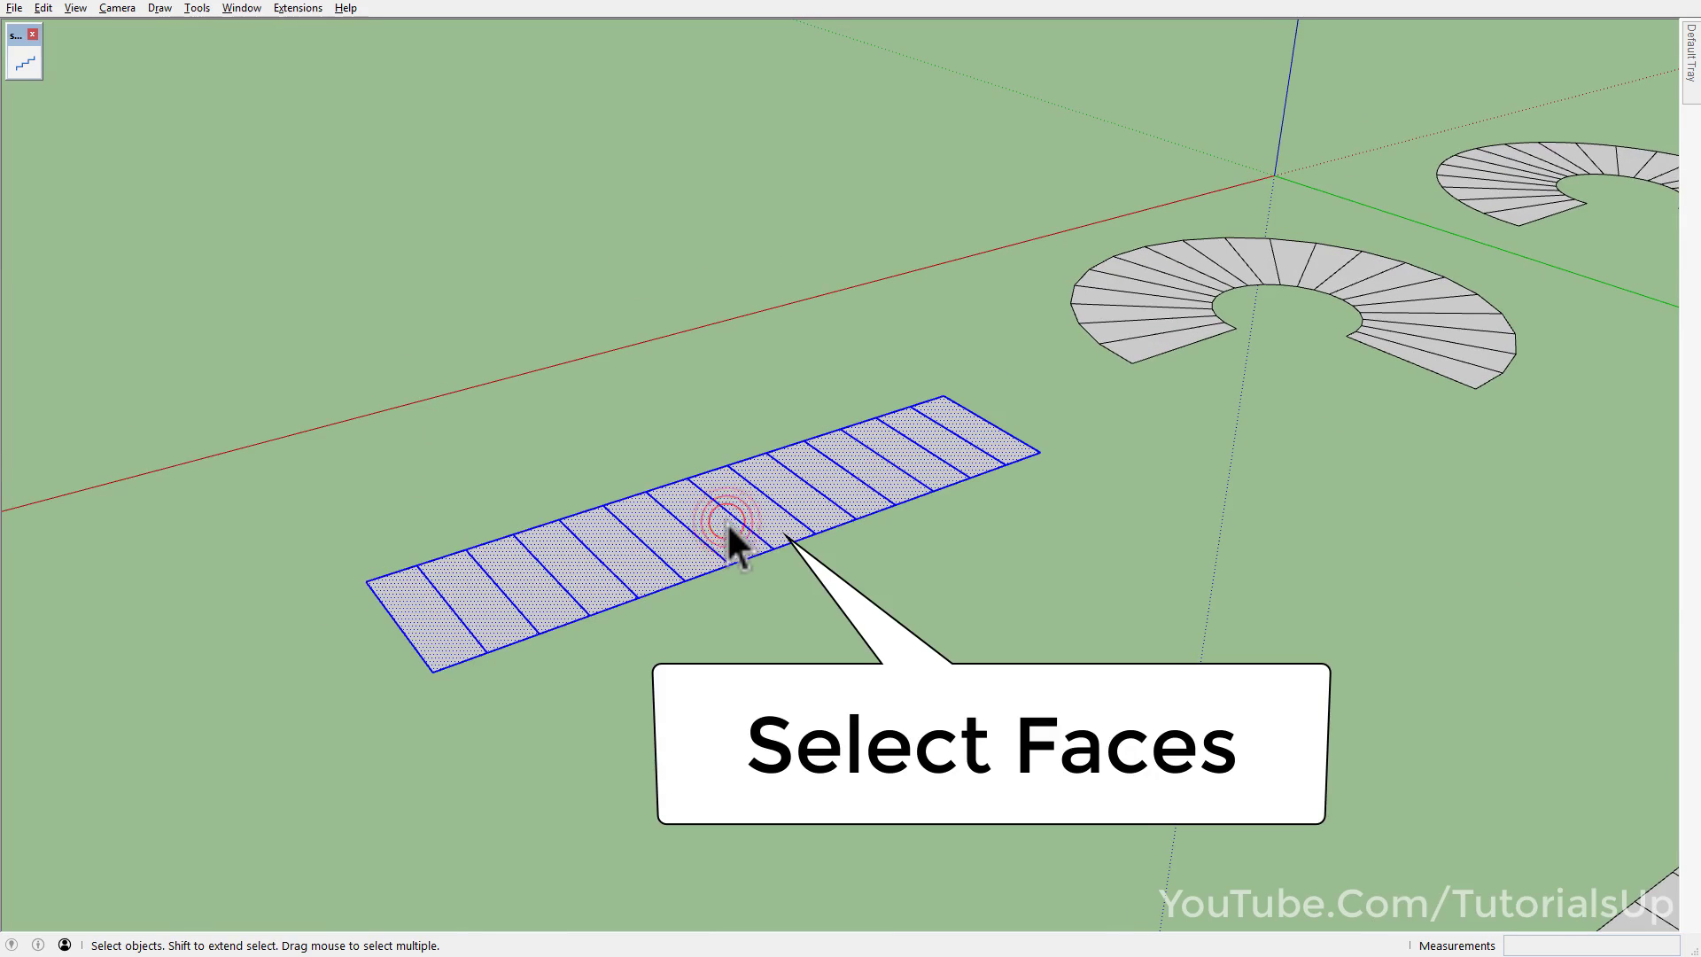
- Build a 14-step straight stair about 15.60' high with handrails, step 1 at bottom-left
left_click(27, 62)
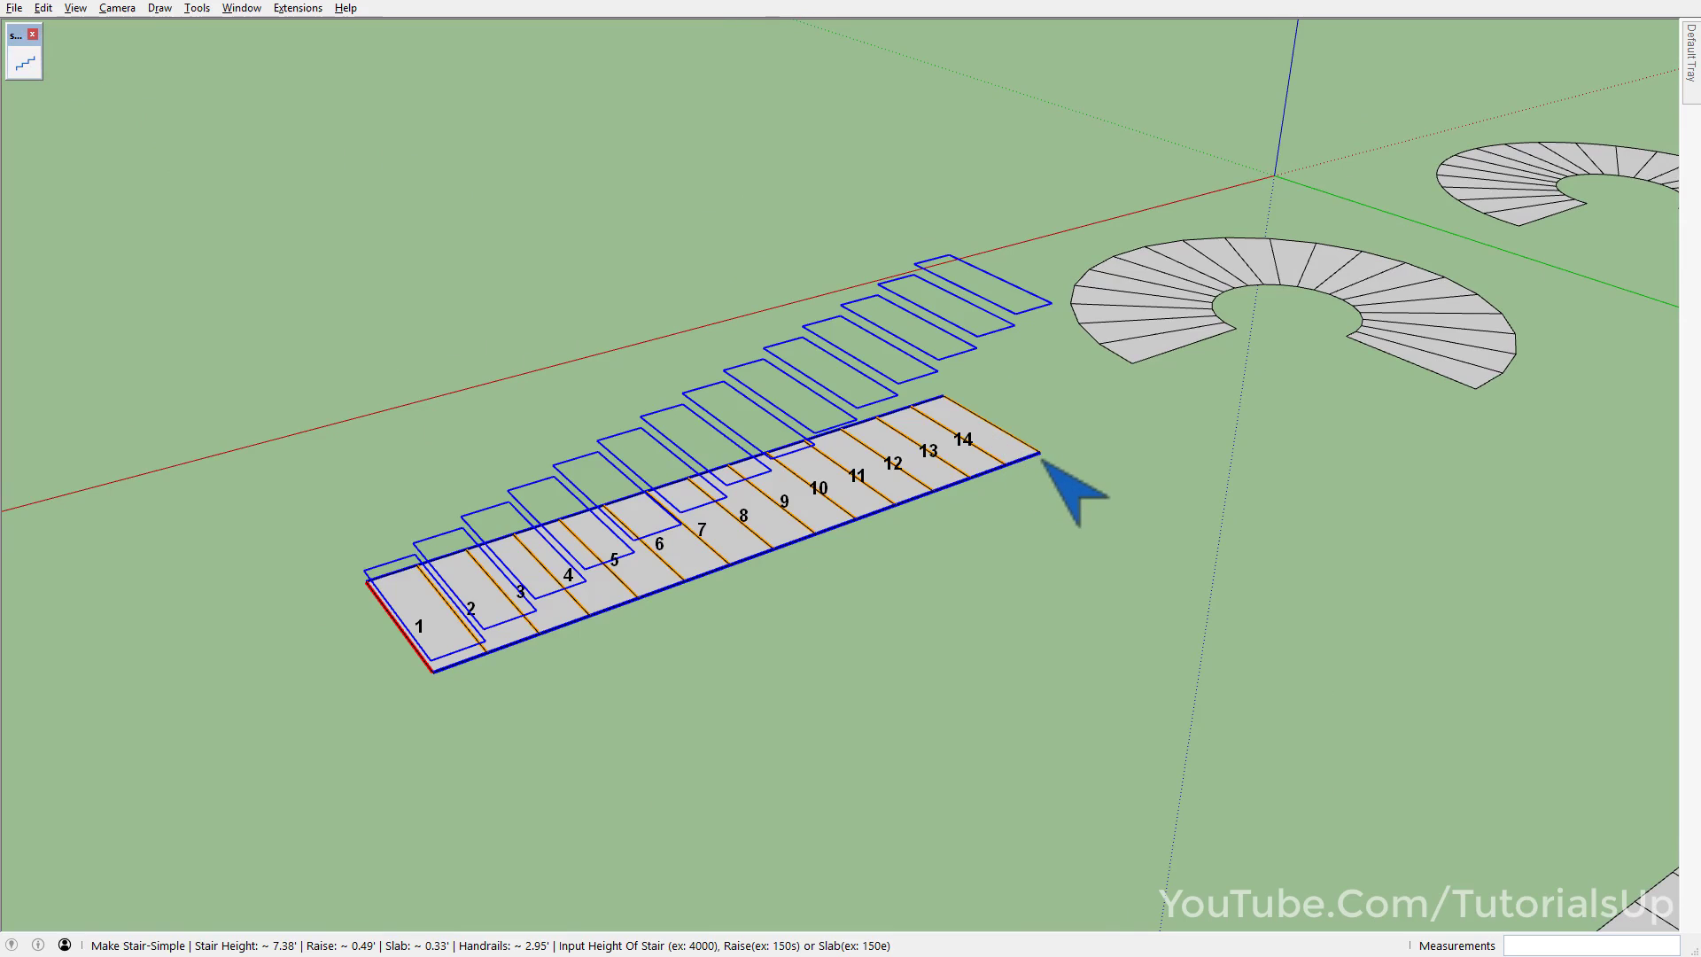
left_click_drag(1041, 451, 1090, 162, "ctrl")
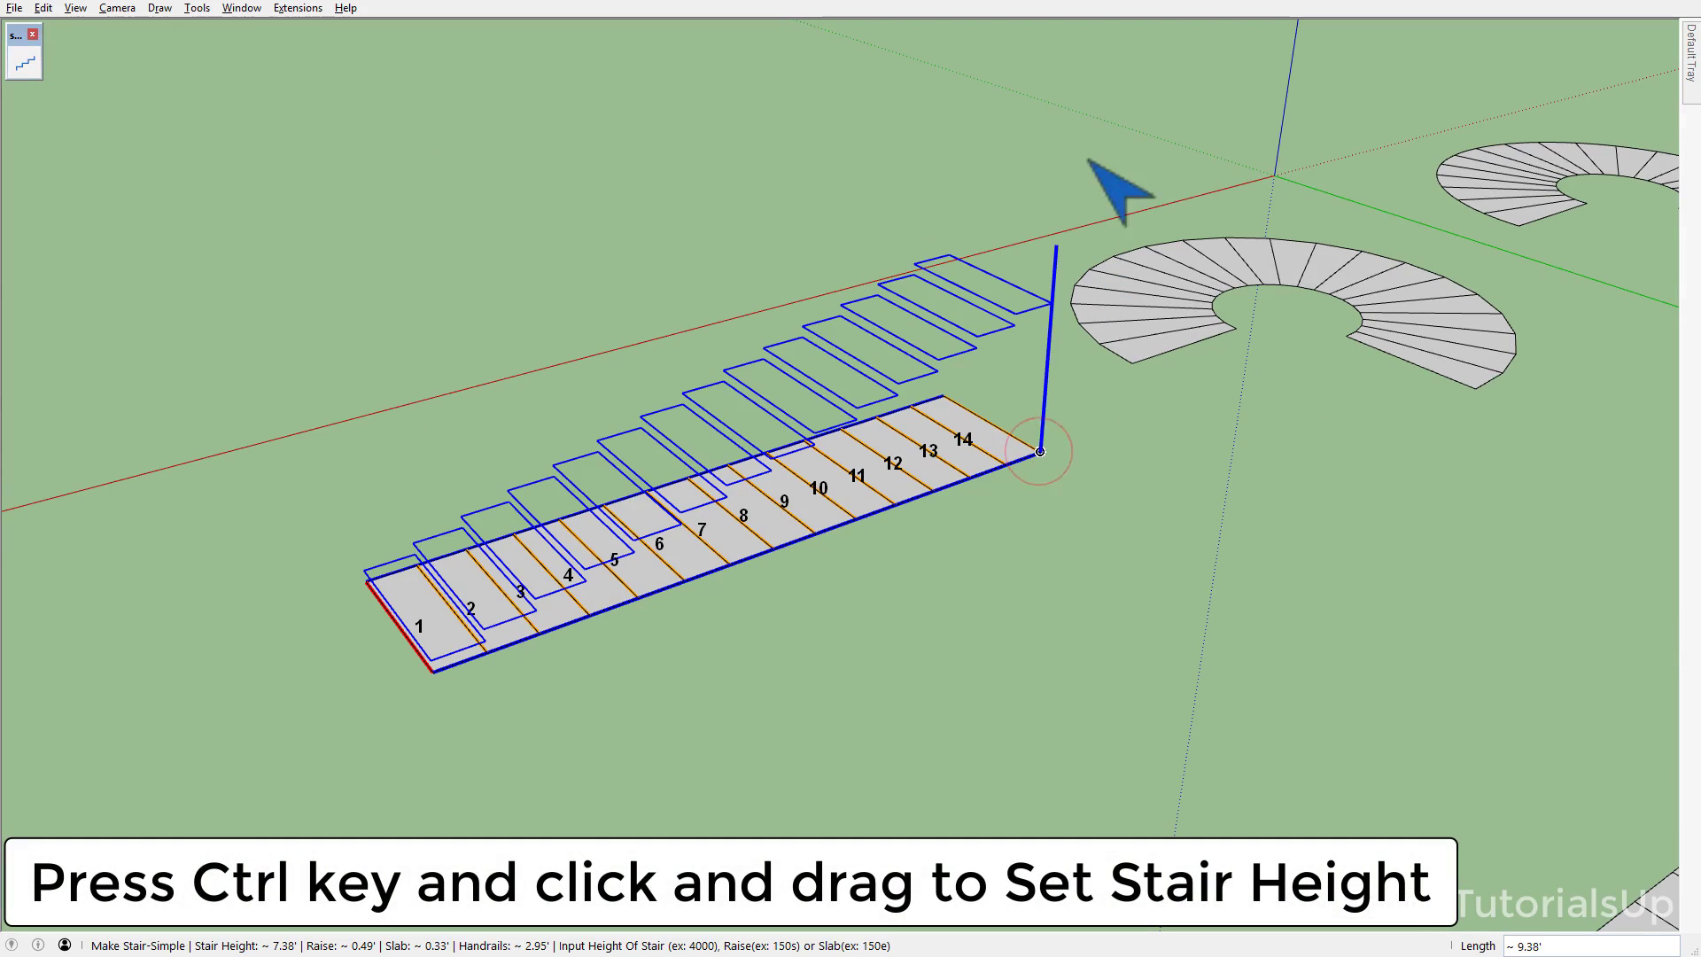
left_click_drag(1085, 89, 1089, 94, "ctrl")
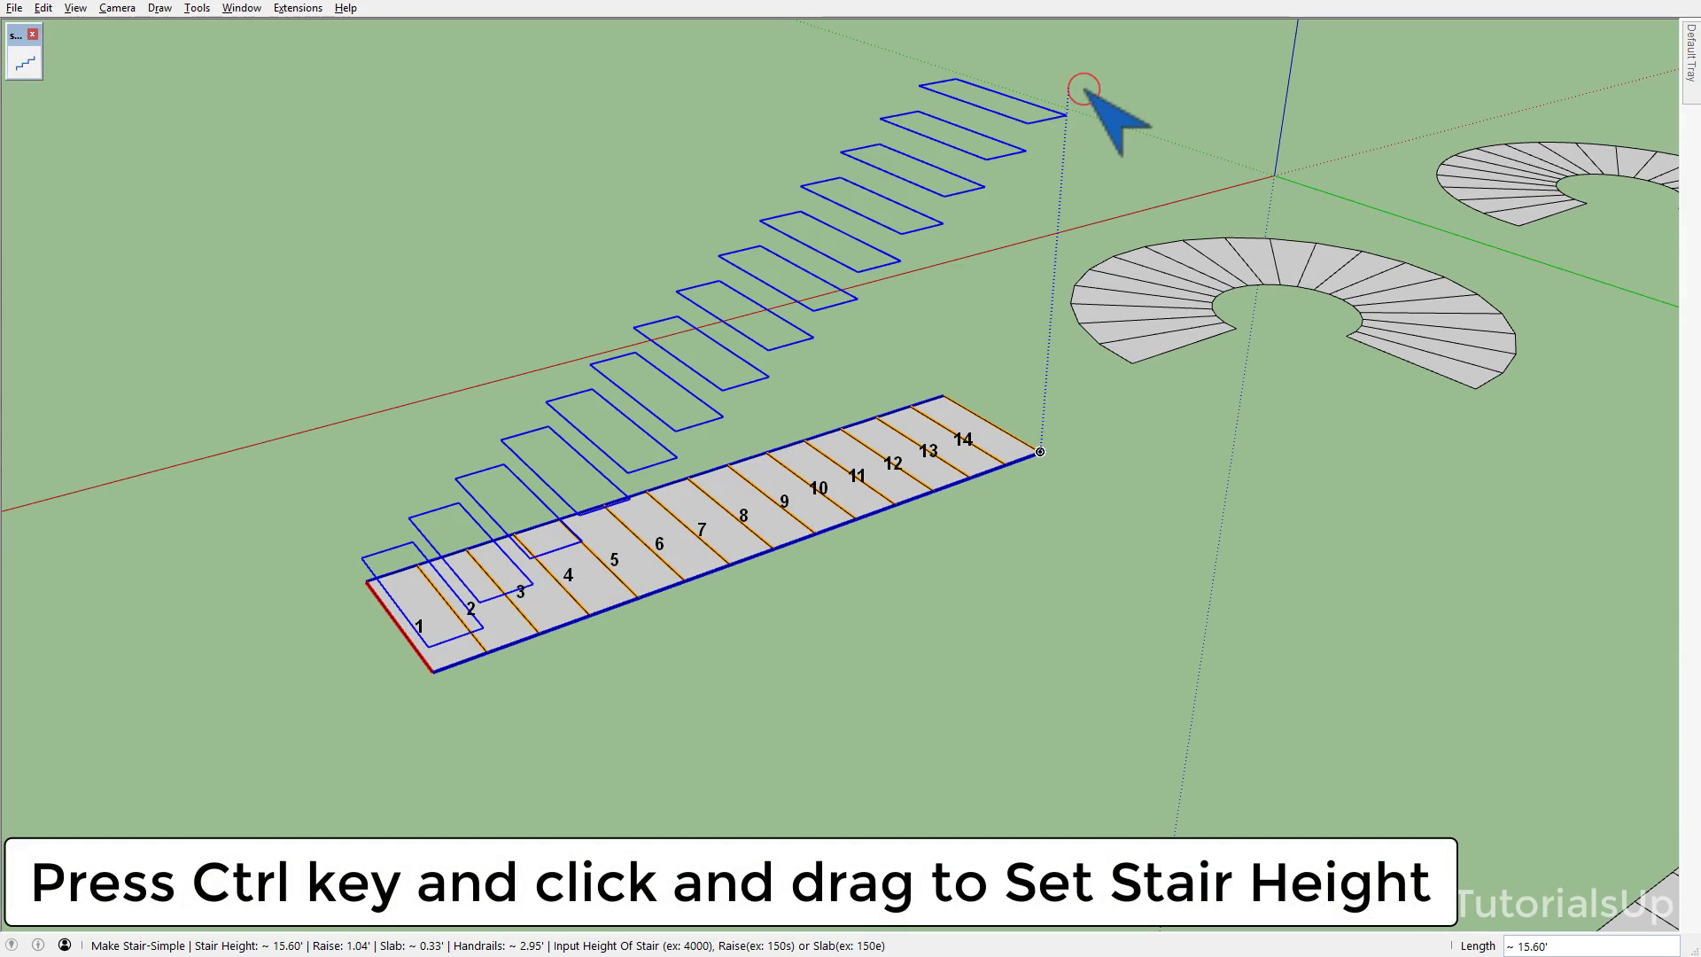
middle_click_drag(816, 493, 839, 474)
right_click(736, 537)
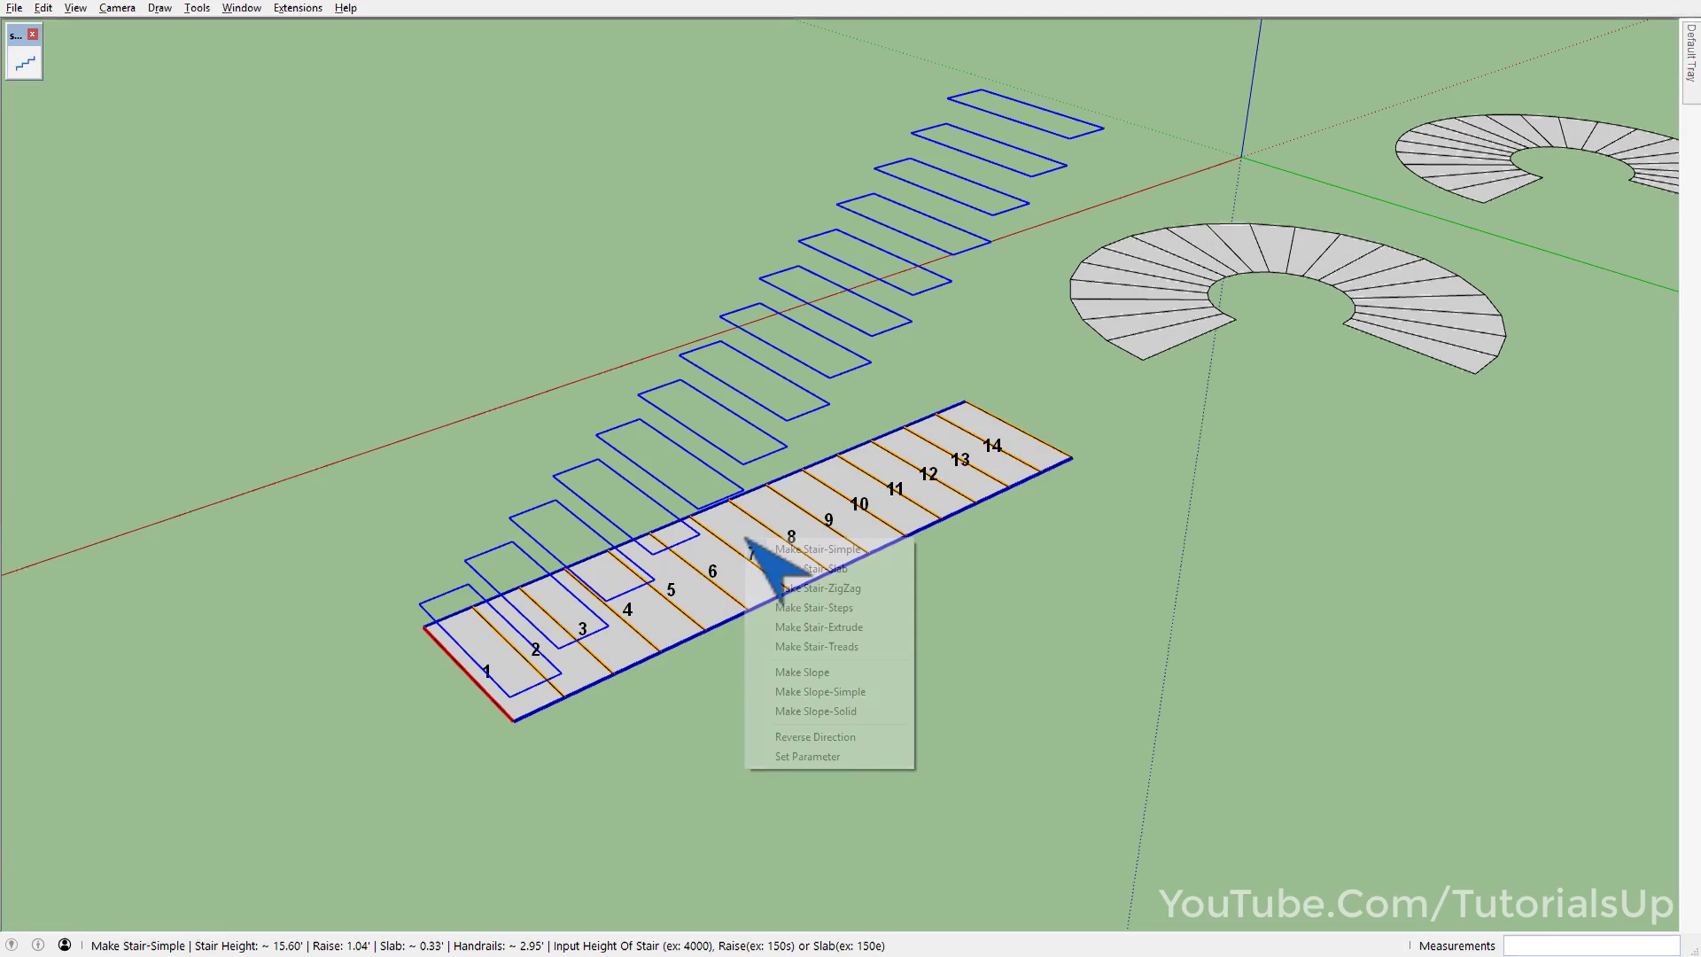
left_click(886, 730)
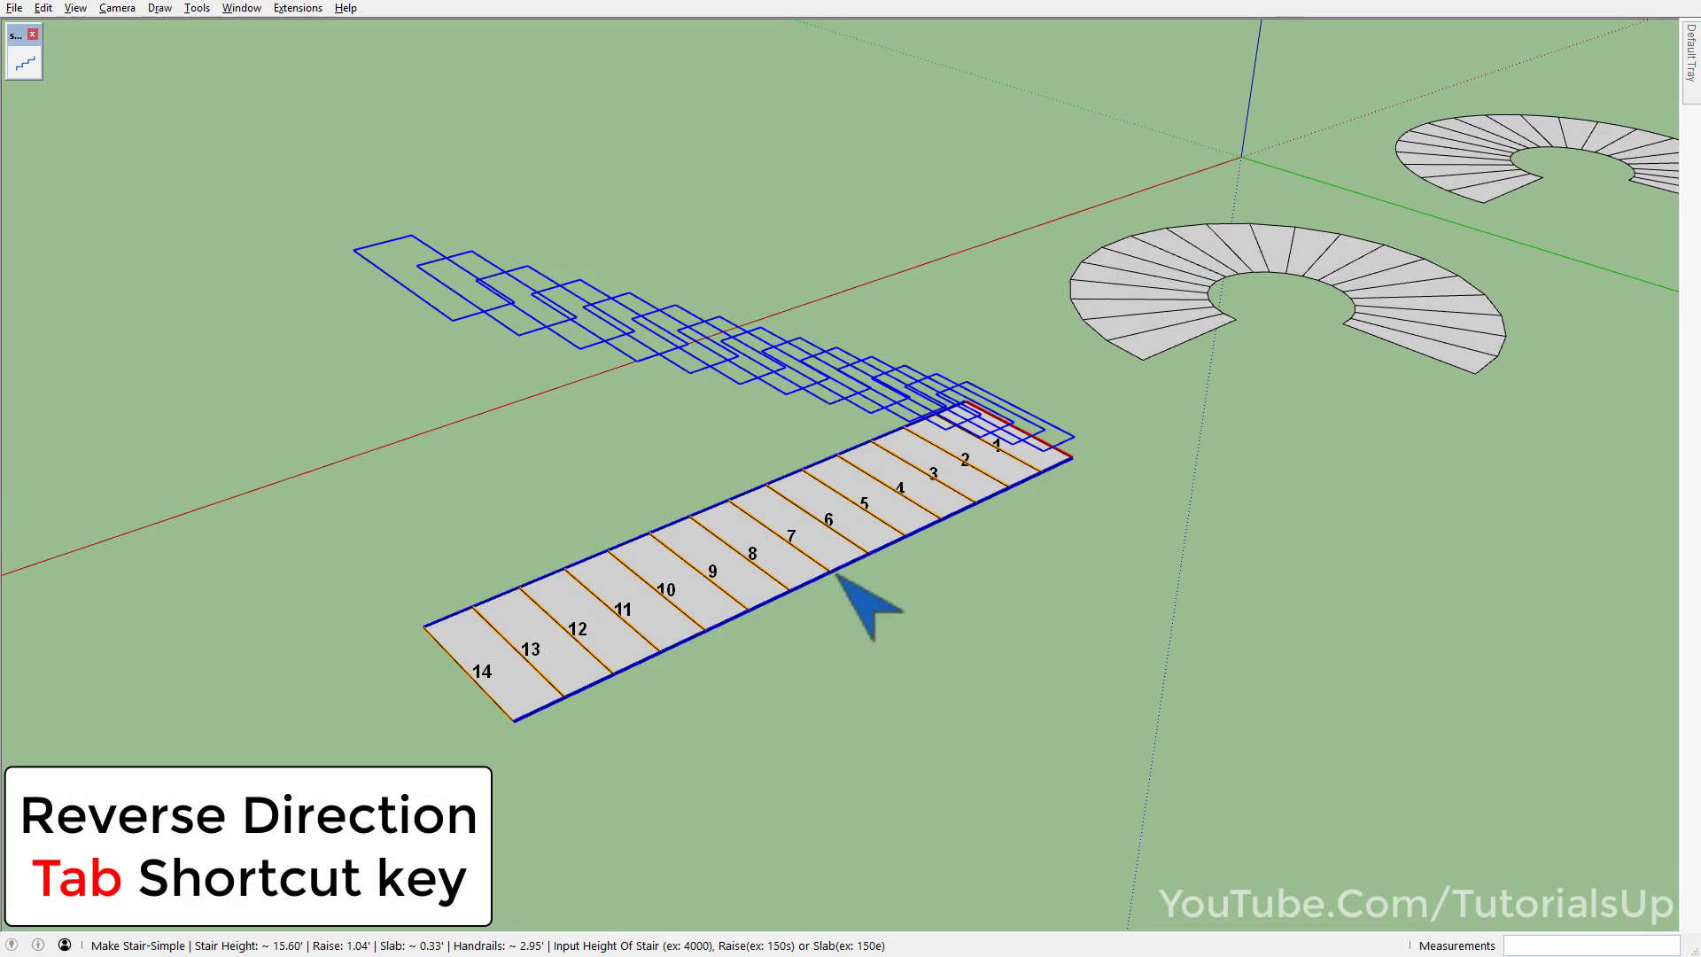
right_click(803, 521)
left_click(889, 717)
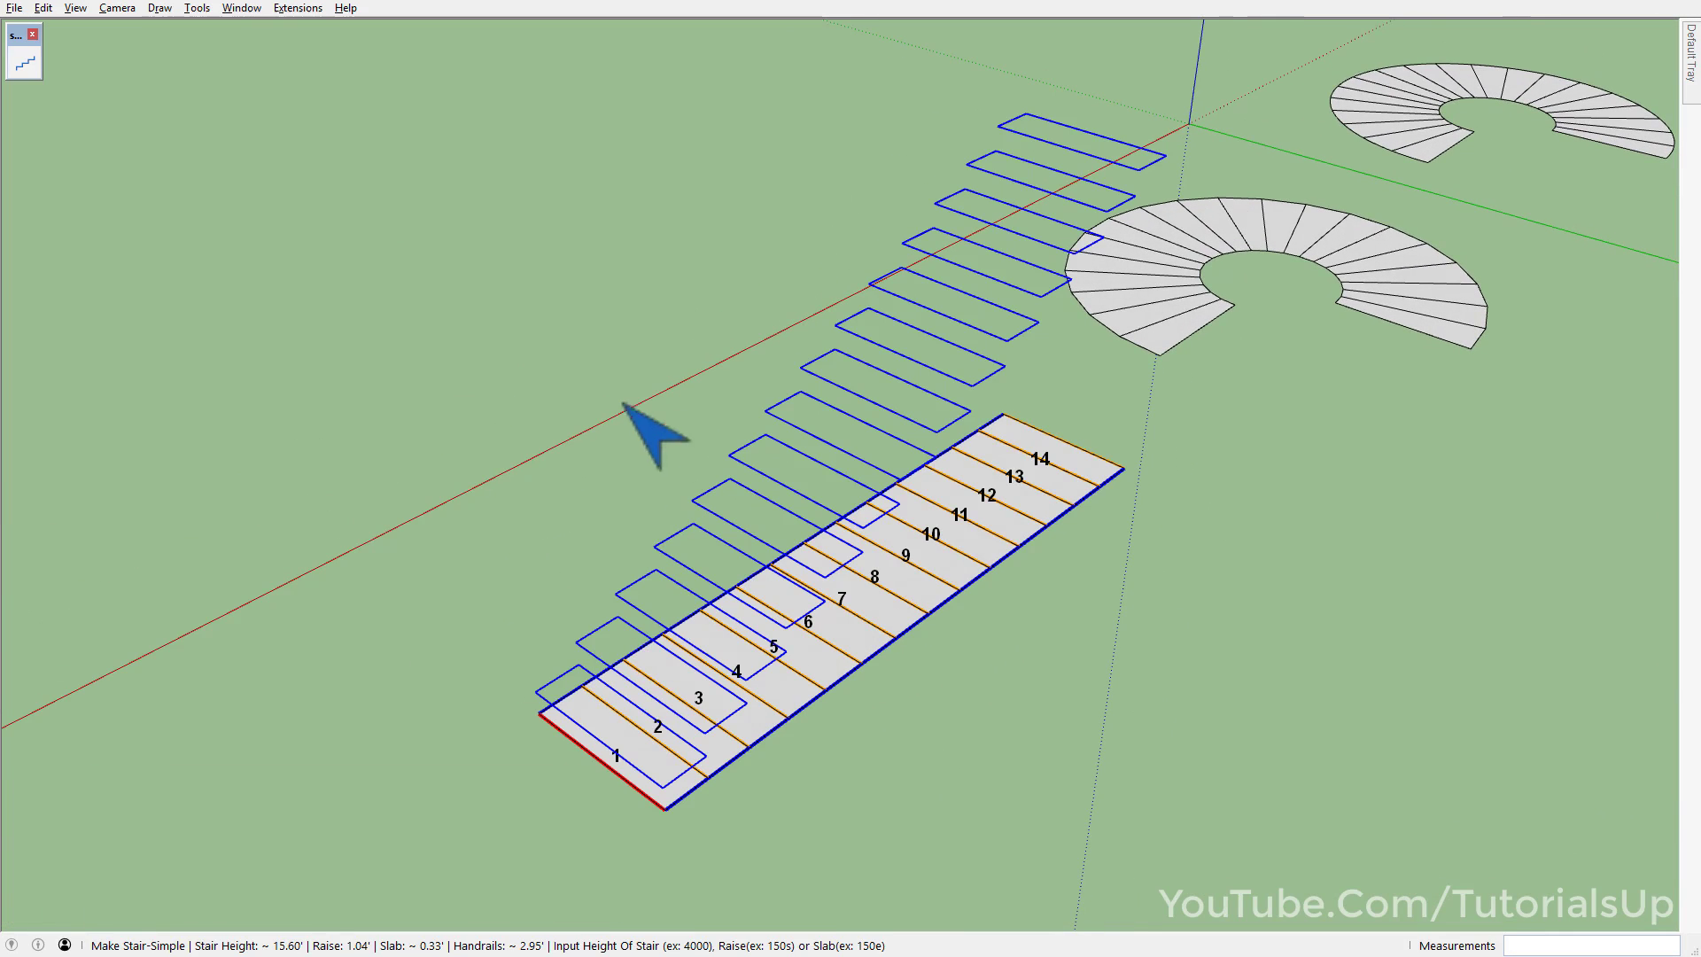
key("Return")
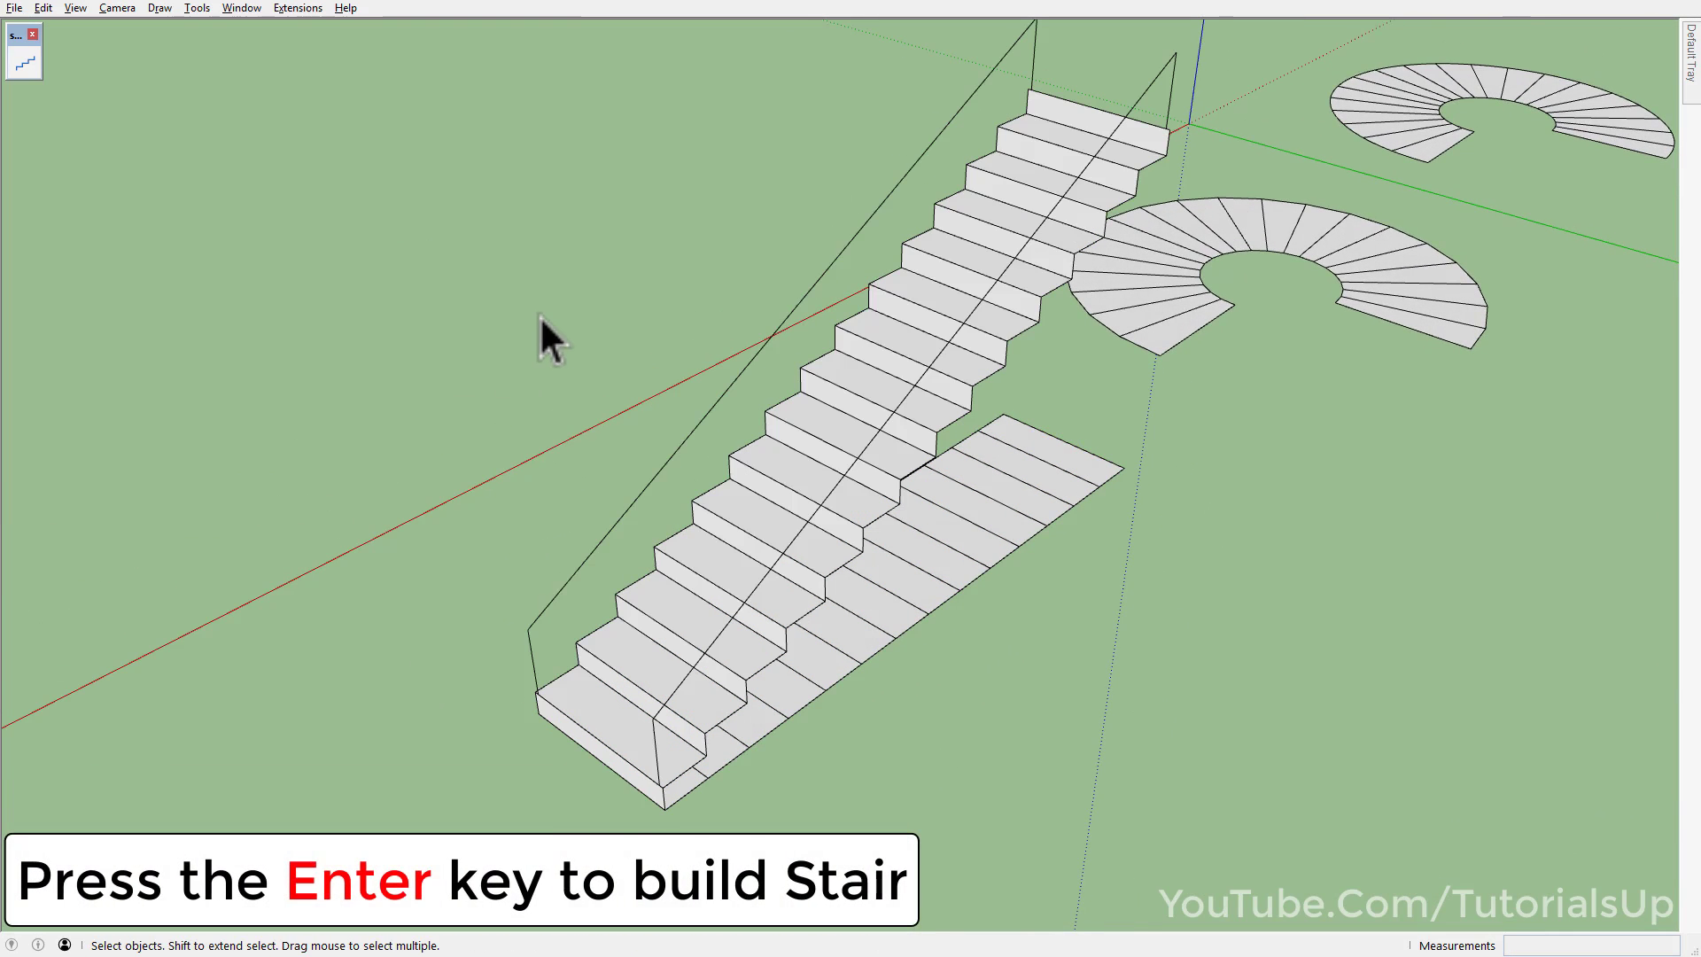
mouse_move(615, 423)
middle_mouse_down()
mouse_move(608, 501)
mouse_move(471, 543)
mouse_move(614, 473)
middle_mouse_up()
- Select the whole flat spiral step layout
middle_click_drag(1190, 303, 753, 518, "shift")
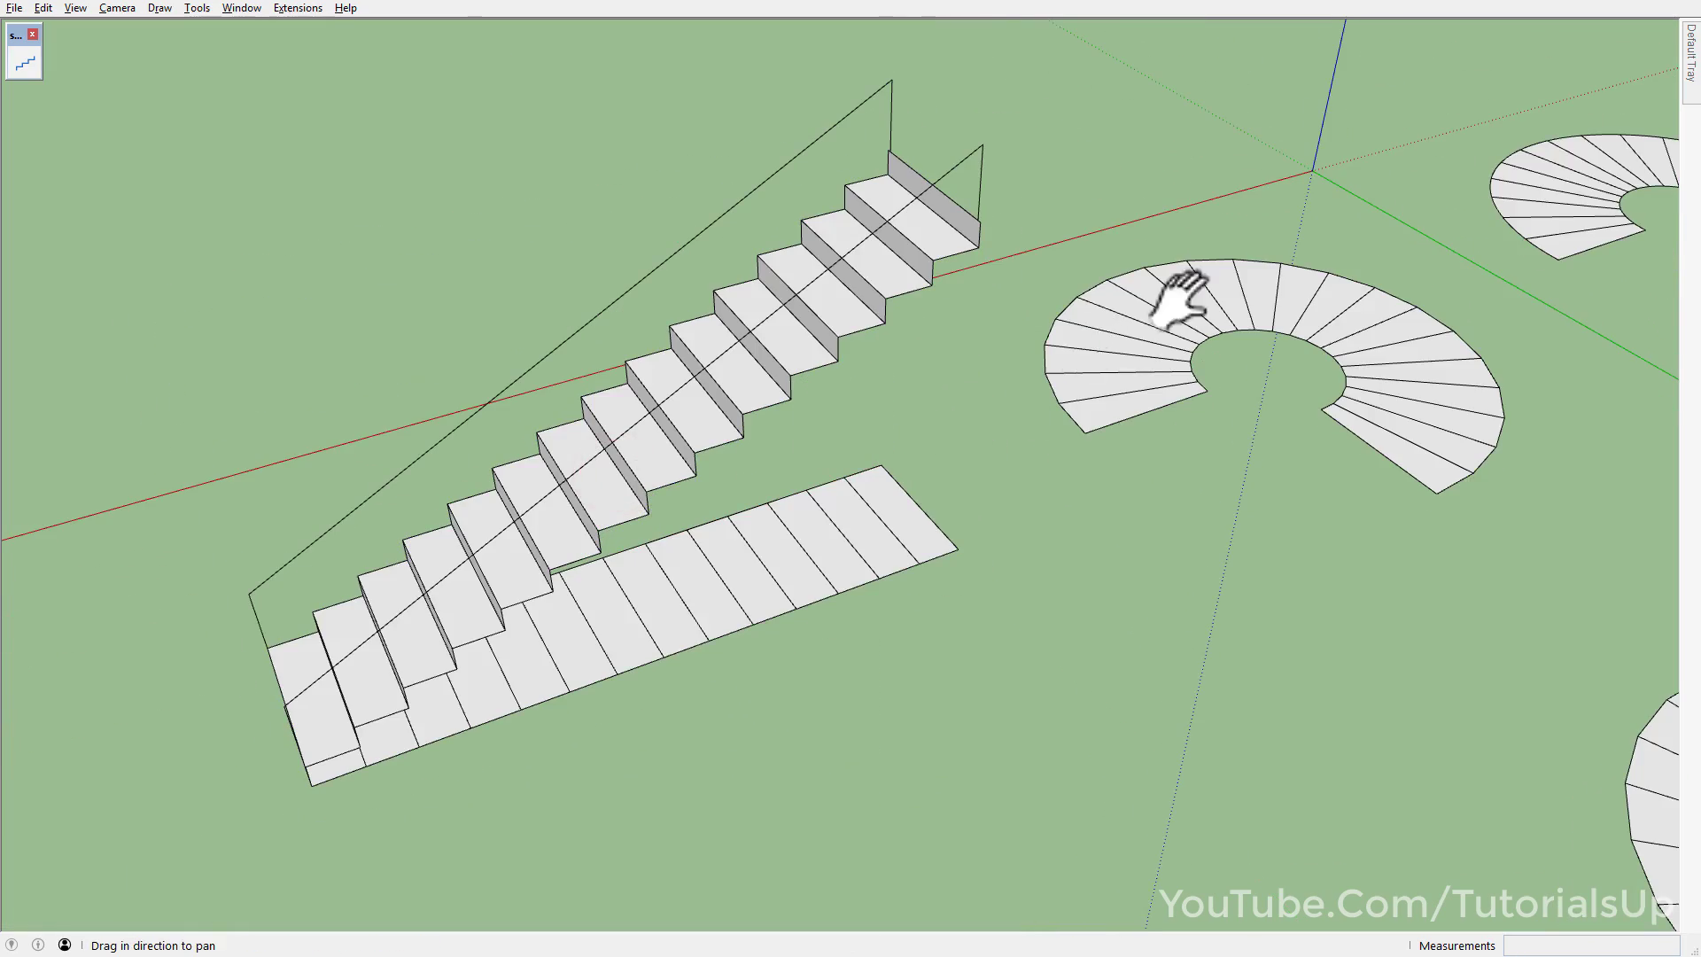
scroll(753, 518, "up", 3)
scroll(804, 493, "up", 2)
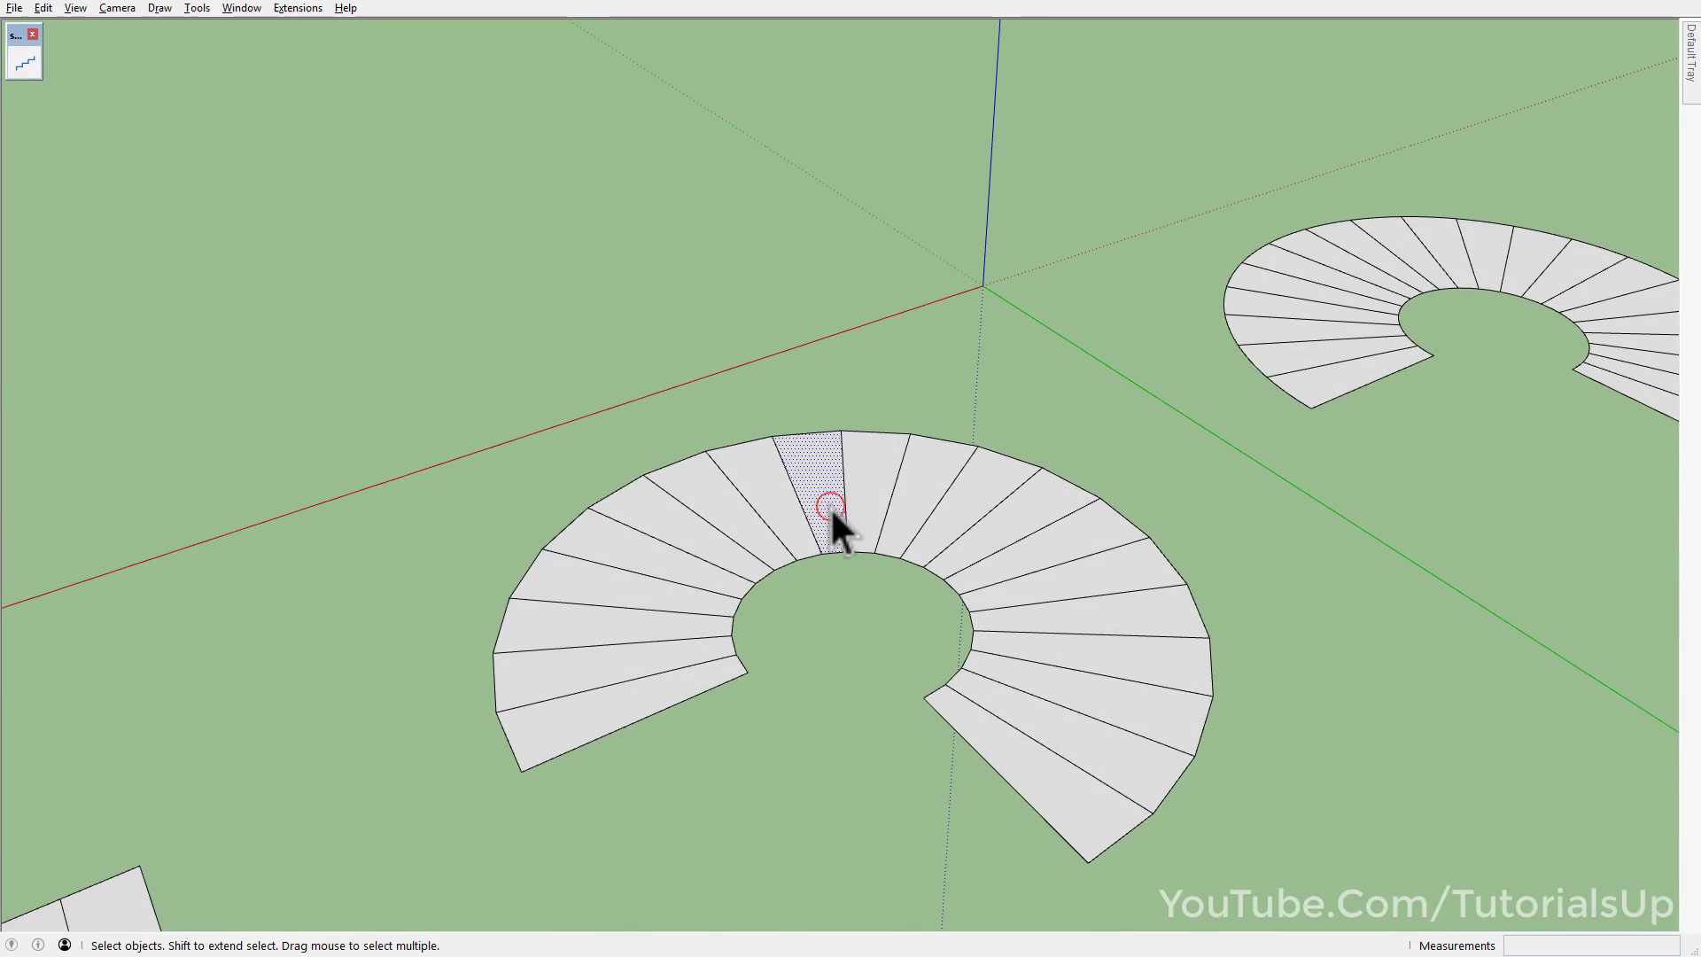
triple_click(831, 506)
- Start a spiral stair preview and toggle Reverse Direction back to the original
left_click(26, 60)
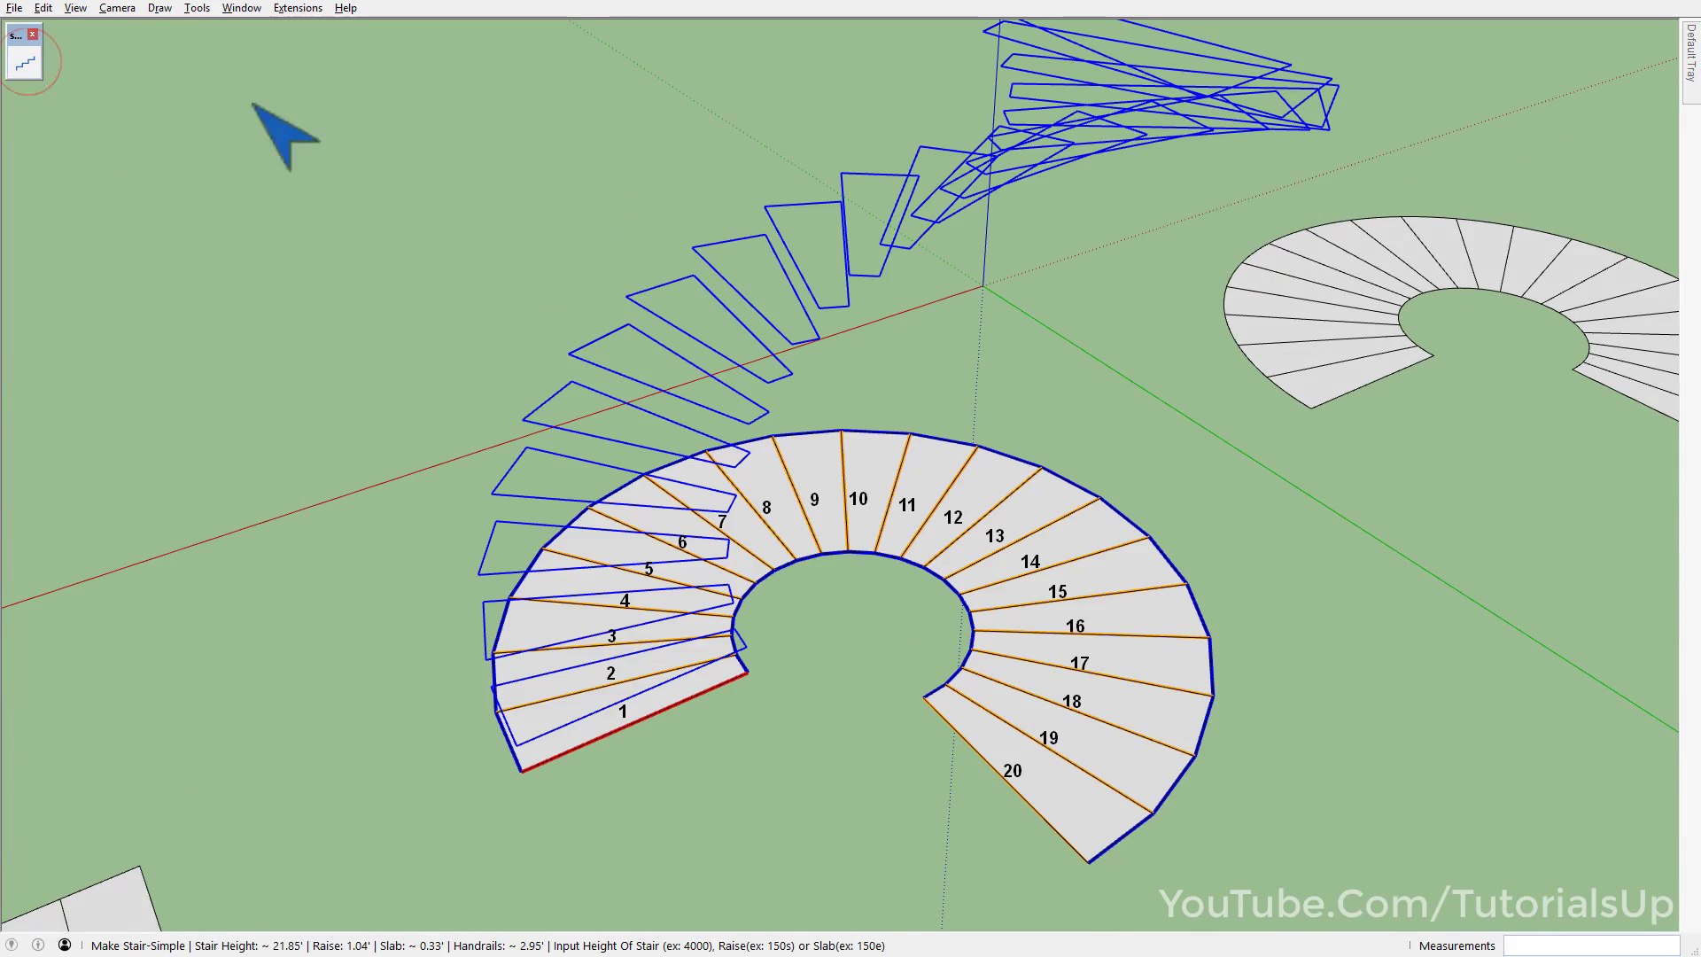
scroll(620, 589, "down", 1)
right_click(591, 557)
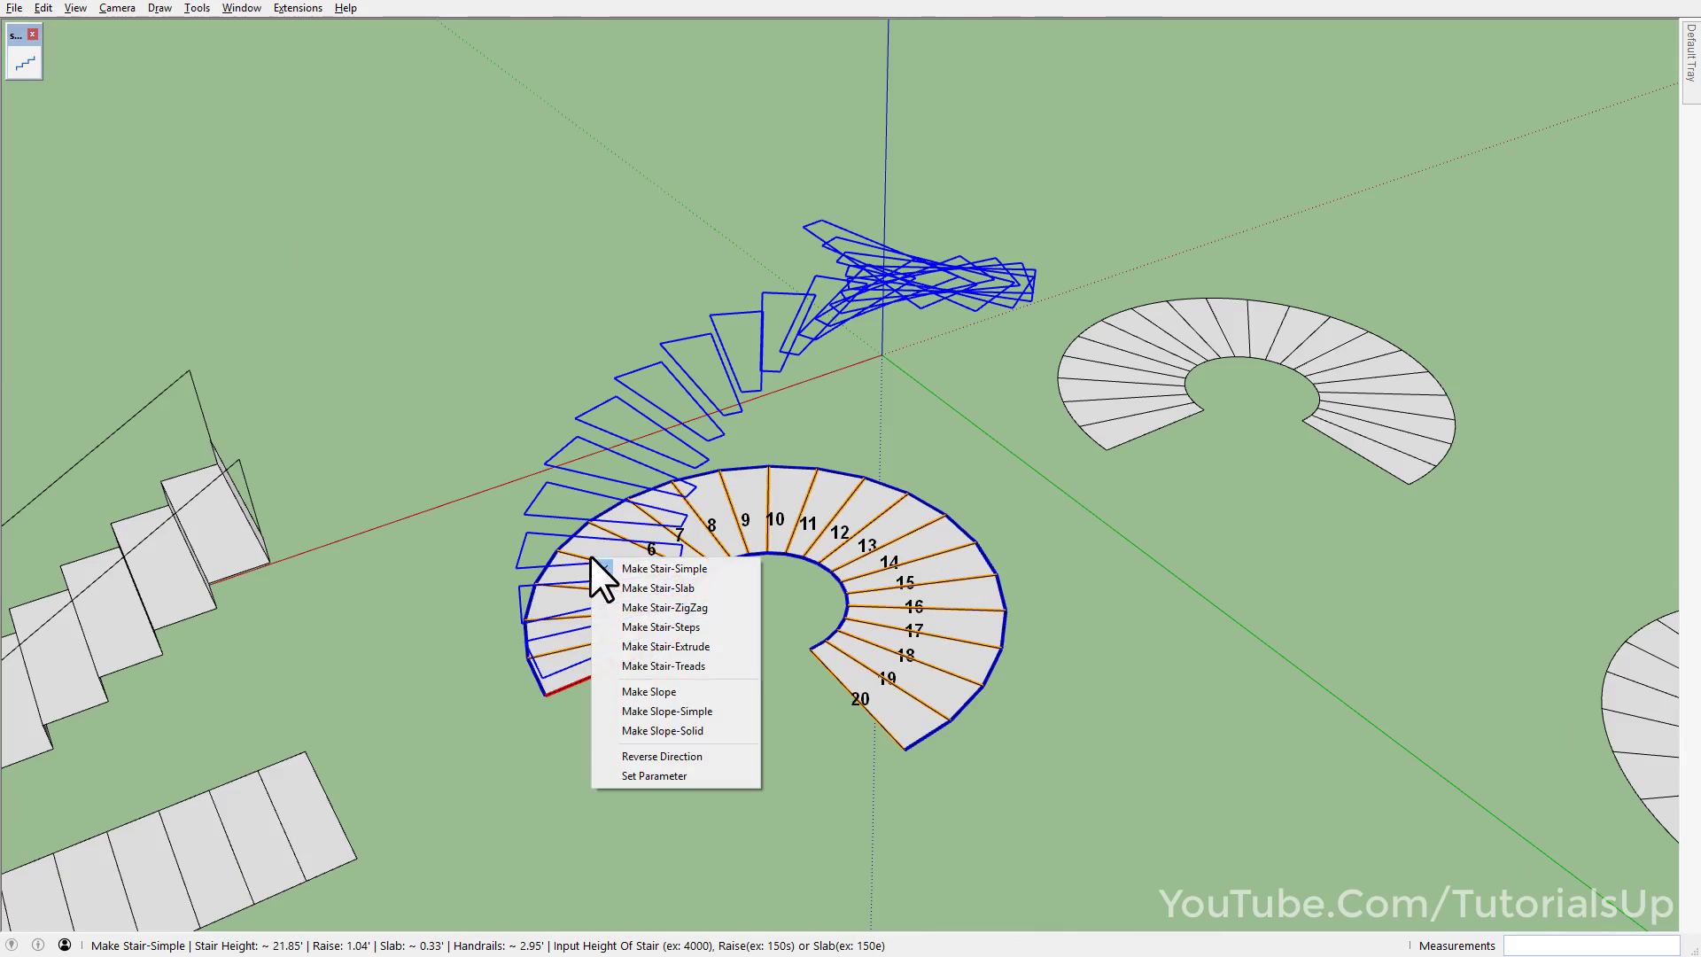
left_click(696, 756)
right_click(664, 565)
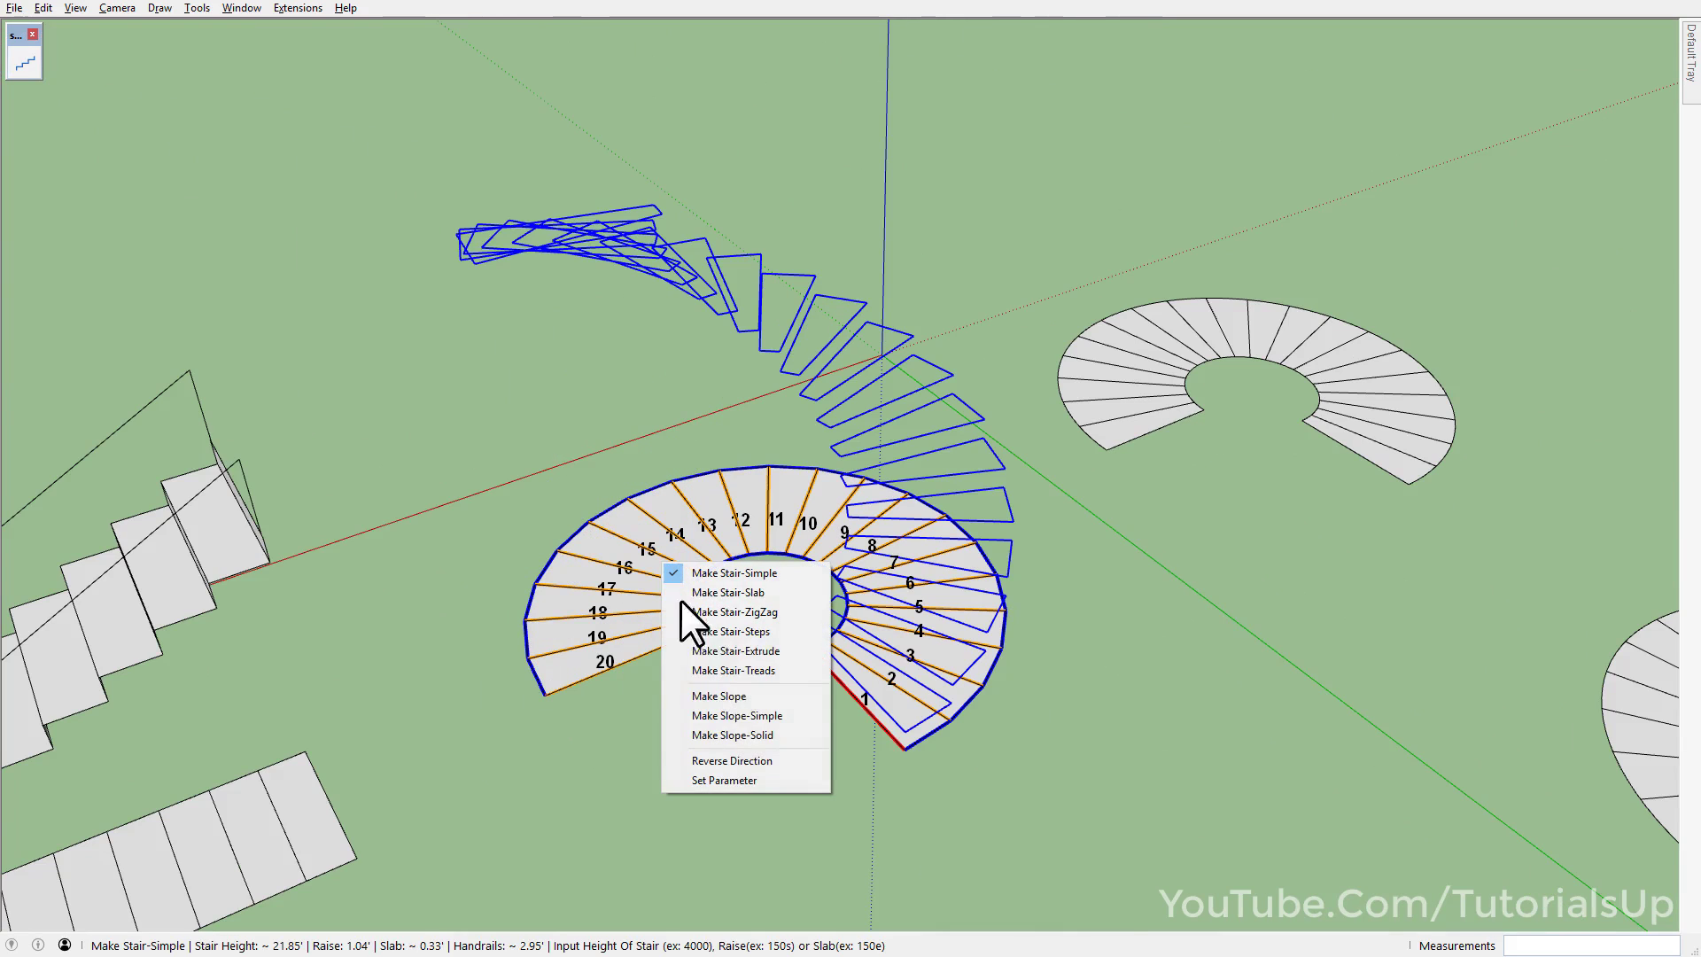
left_click(748, 758)
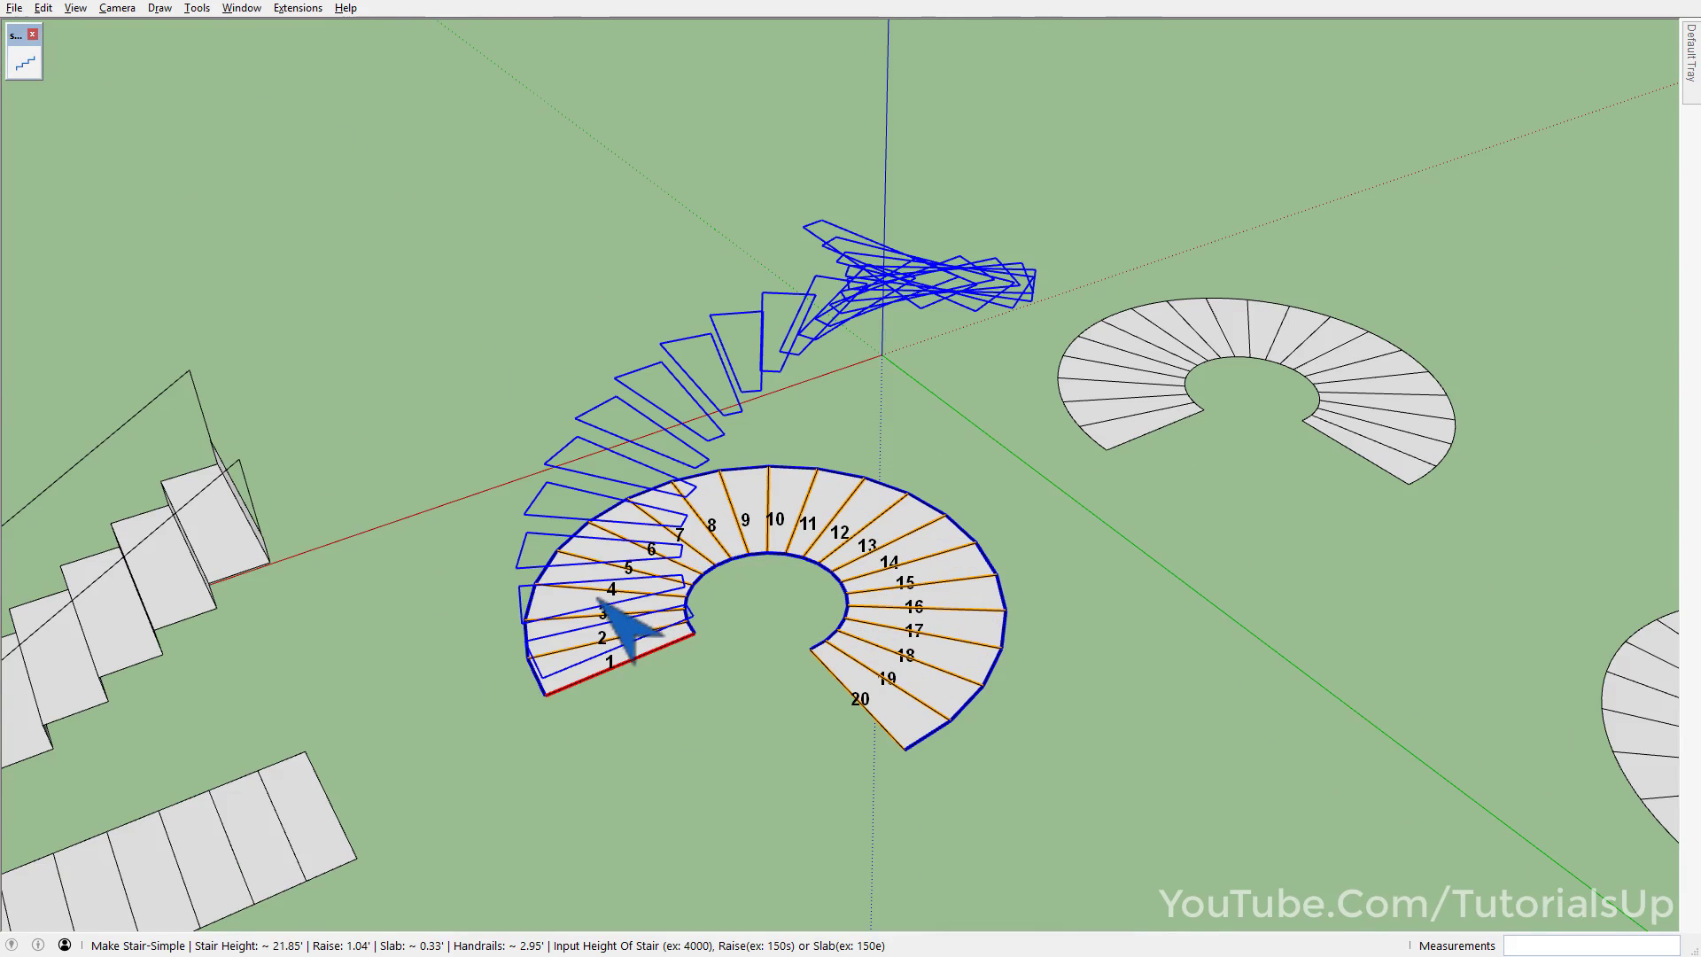
mouse_move(629, 629)
middle_mouse_down()
mouse_move(683, 569)
mouse_move(801, 602)
middle_mouse_up()
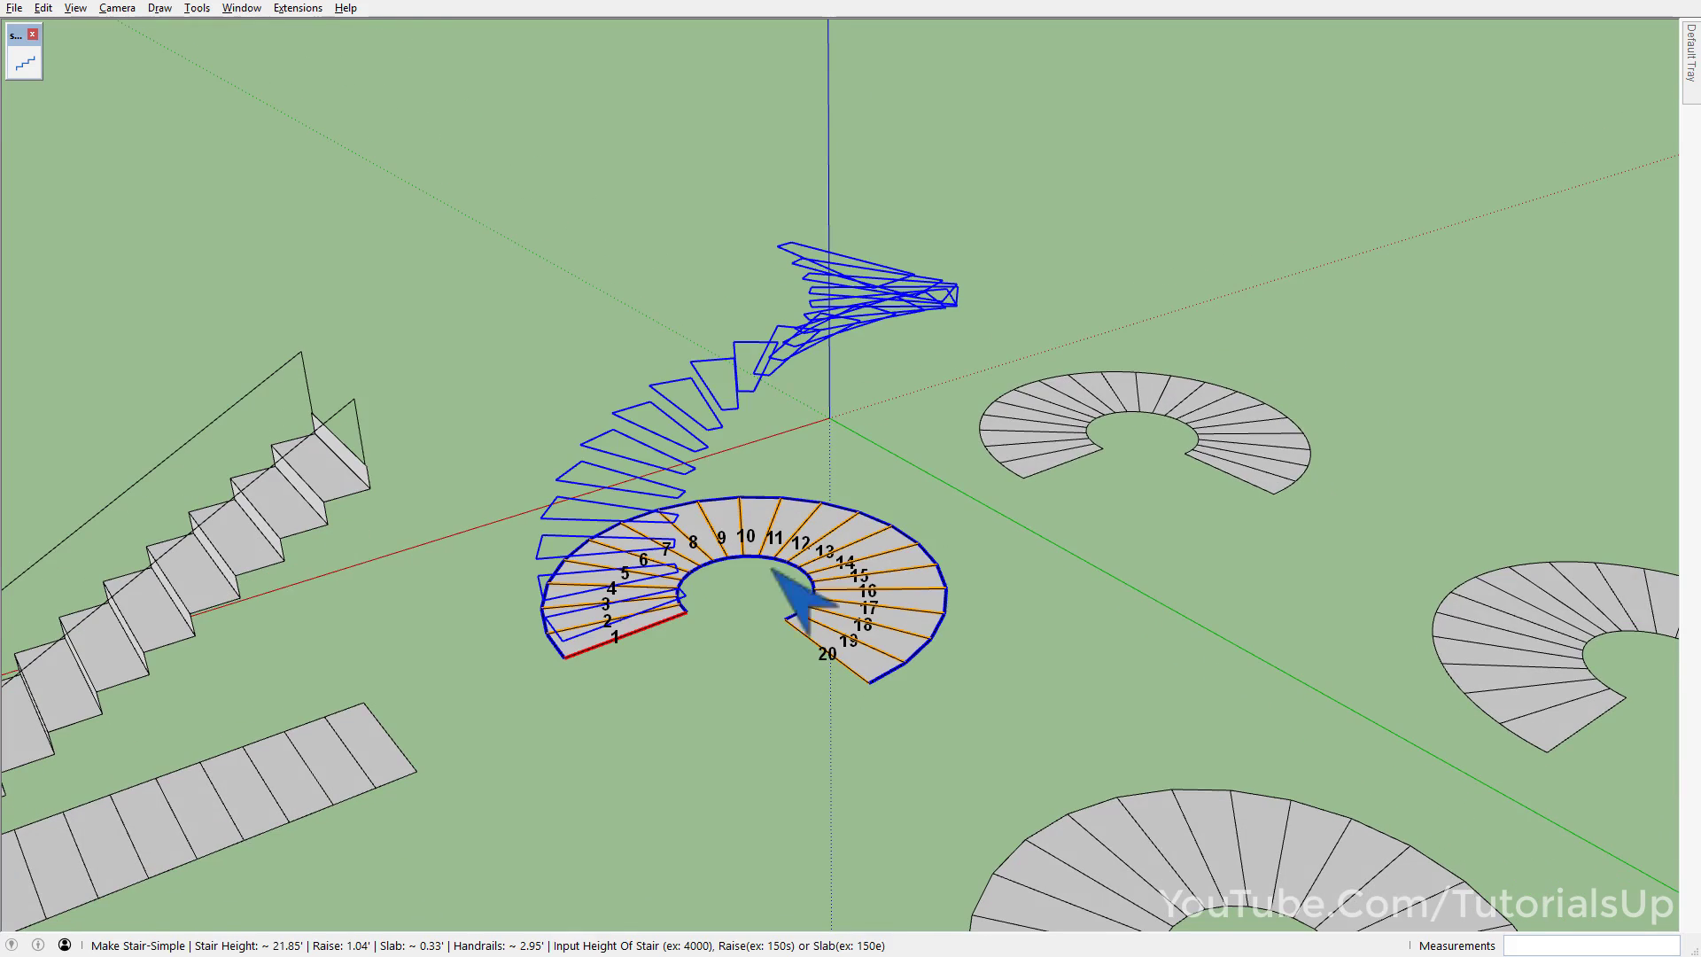
- Set the spiral stair height to about 14.80' and build the 20-step stair
left_click(868, 683)
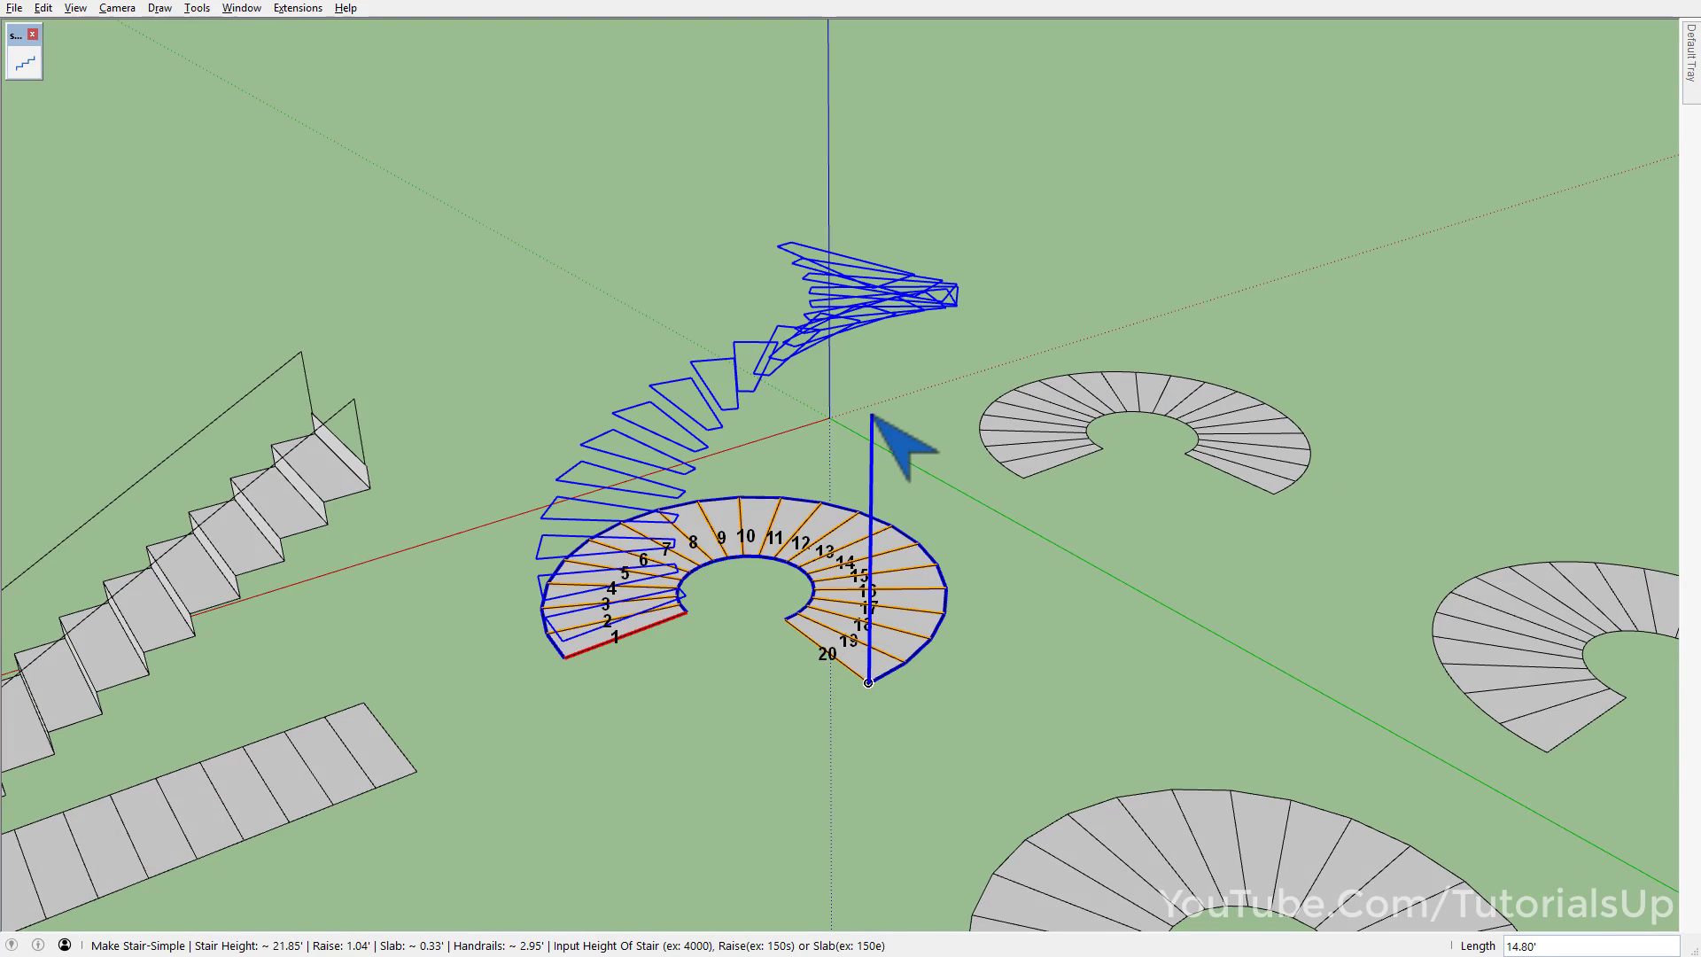
mouse_move(885, 425)
middle_mouse_down()
mouse_move(904, 577)
mouse_move(791, 538)
middle_mouse_up()
scroll(791, 538, "up", 2)
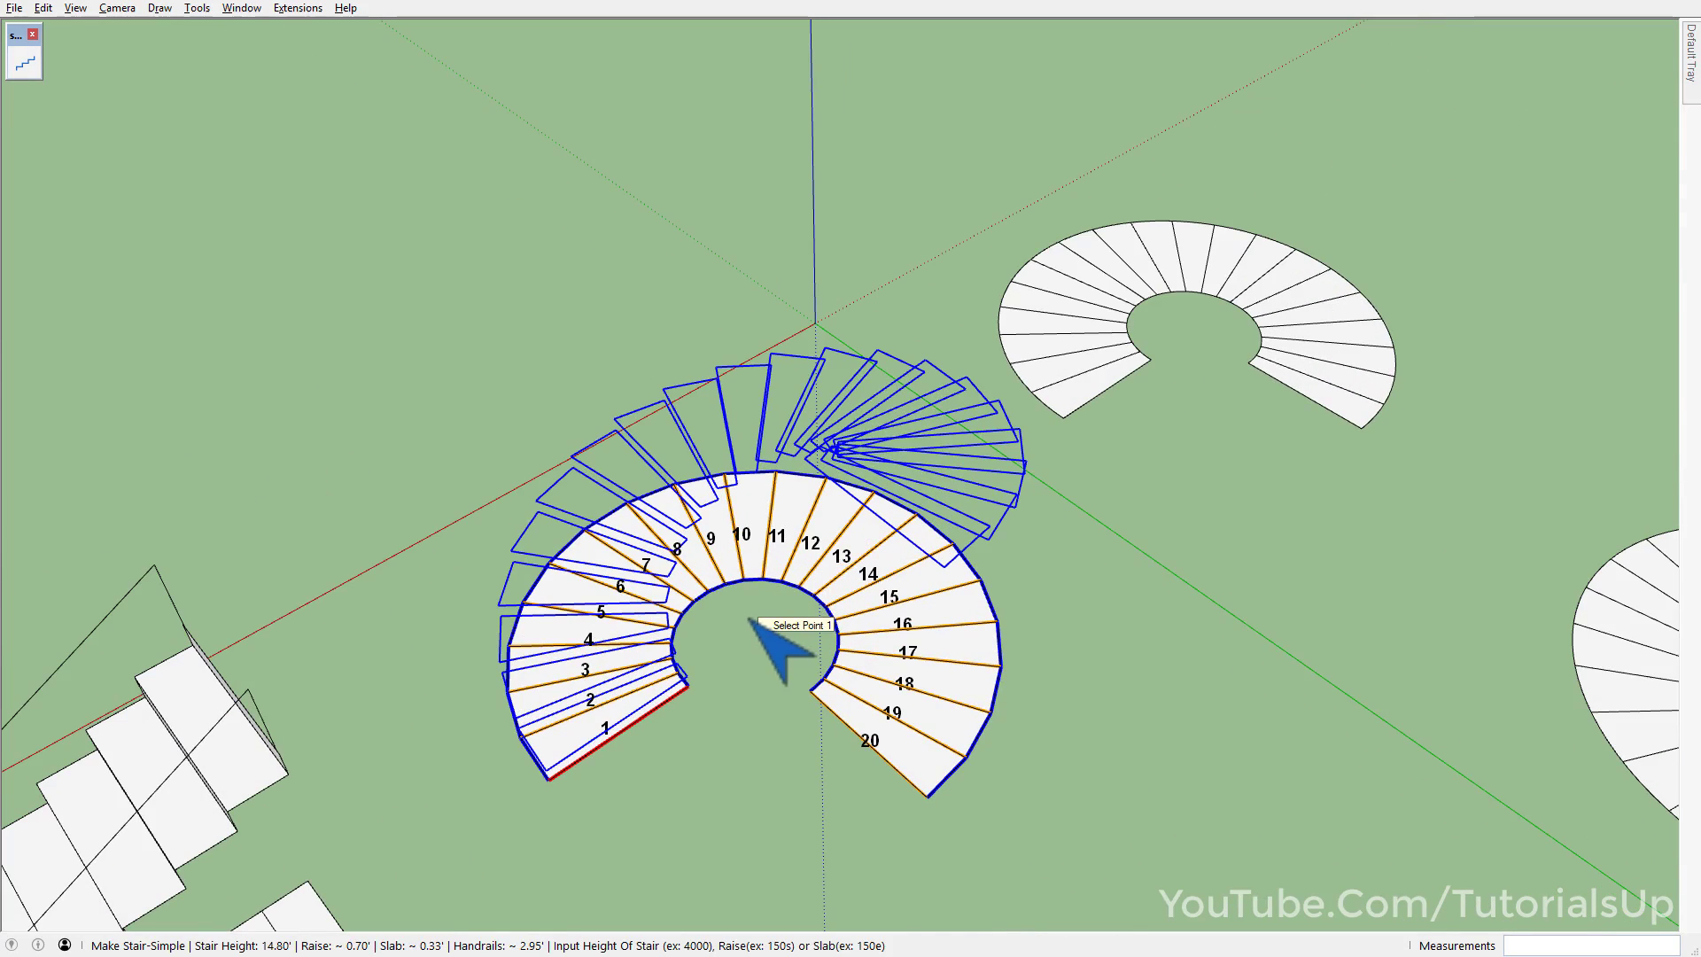
left_click(751, 618)
- Inspect the built spiral stair group, then bring the next spiral layout into view
mouse_move(631, 561)
middle_mouse_down()
mouse_move(1416, 664)
mouse_move(1435, 444)
mouse_move(1124, 410)
mouse_move(518, 494)
mouse_move(506, 547)
middle_mouse_up()
left_click(842, 466)
double_click(838, 466)
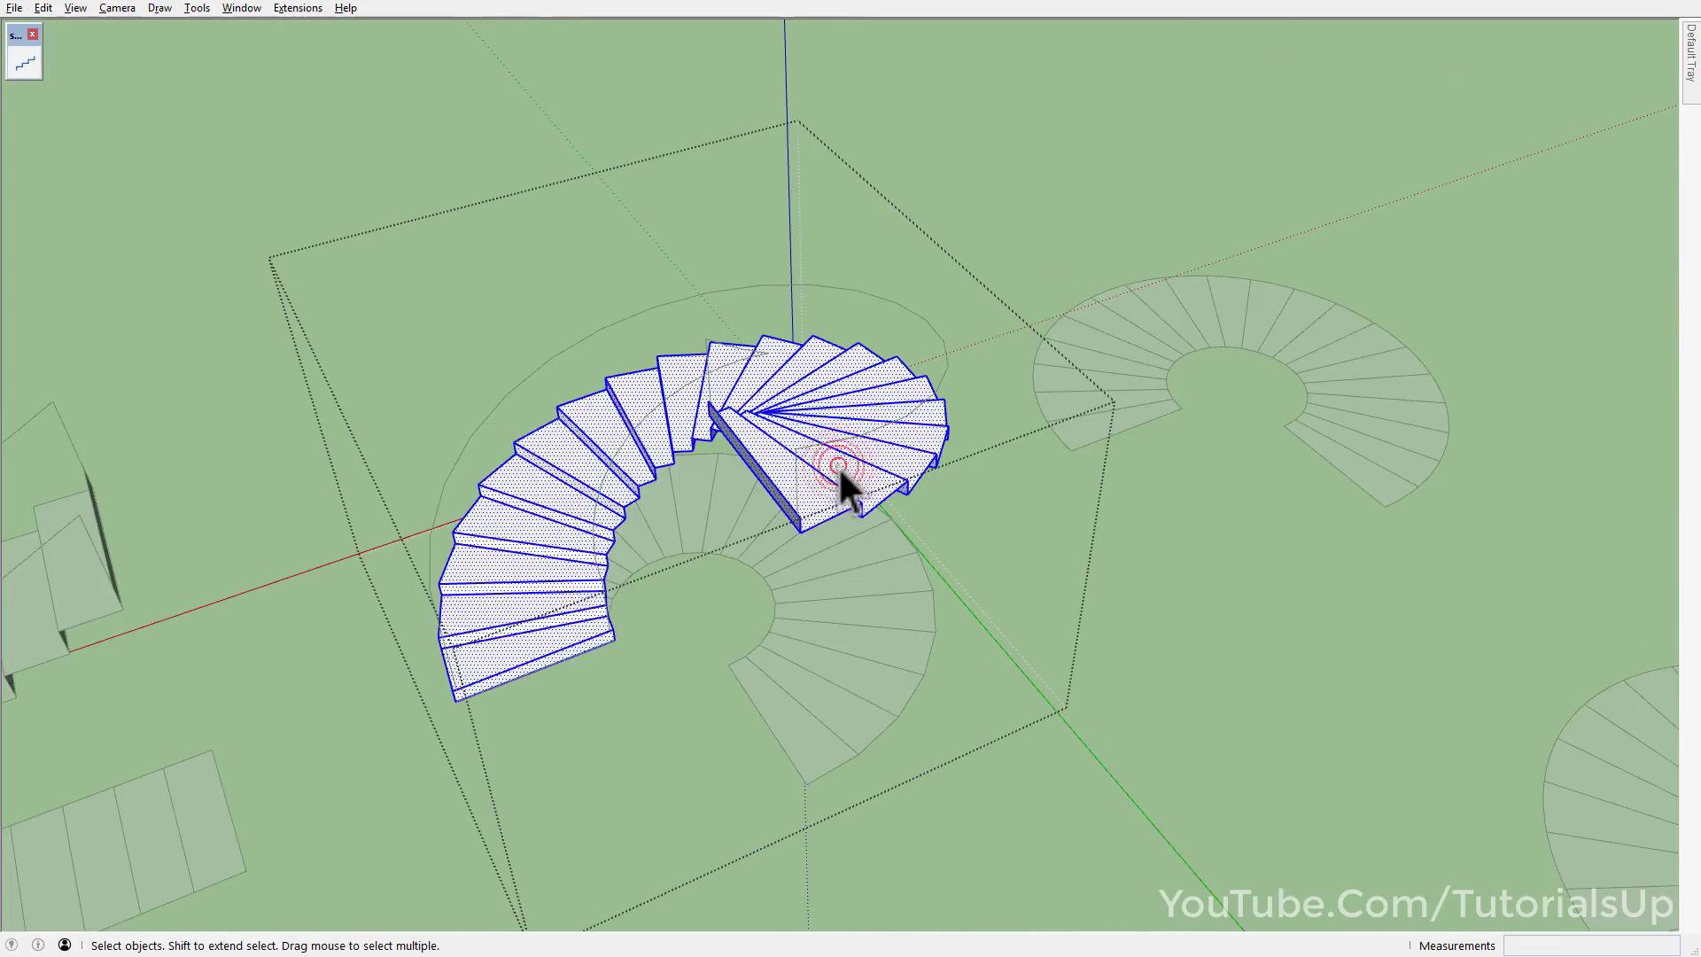
left_click(1034, 636)
mouse_move(1040, 589)
middle_mouse_down("shift")
mouse_move(1005, 462)
mouse_move(836, 455)
mouse_move(562, 671)
middle_mouse_up("shift")
- Select the whole right-hand flat spiral layout
scroll(590, 699, "up", 3)
left_click(591, 704)
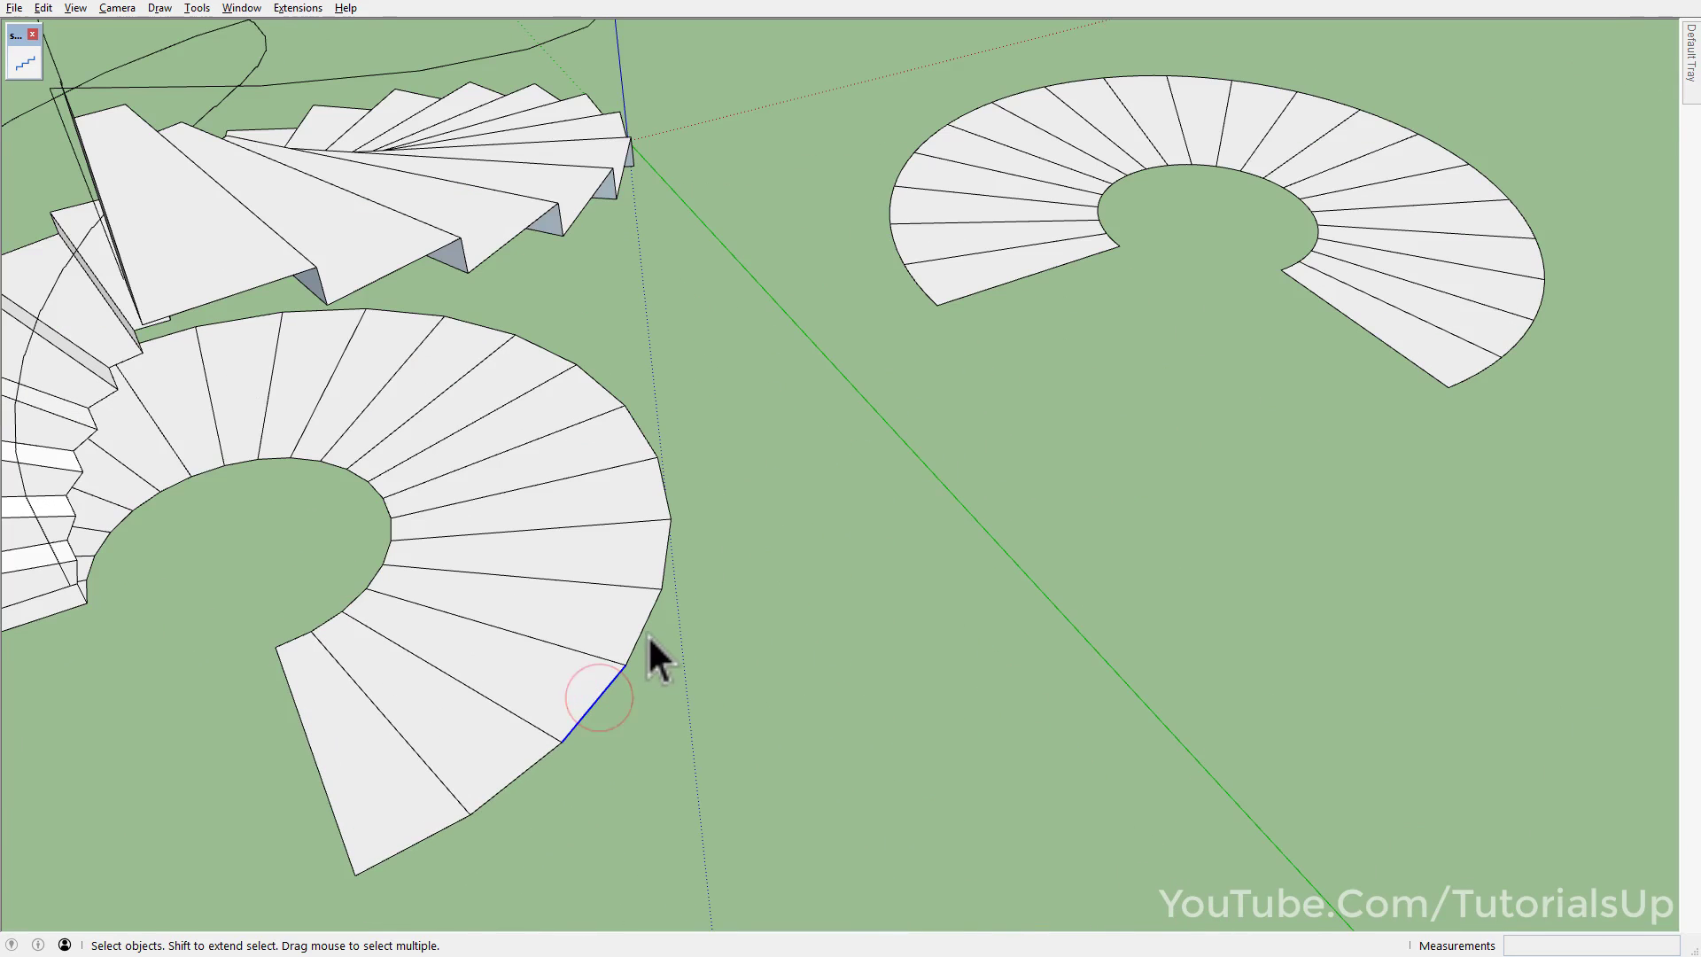
left_click(644, 625)
mouse_move(797, 369)
middle_mouse_down("shift")
mouse_move(702, 387)
mouse_move(520, 505)
mouse_move(569, 531)
mouse_move(611, 478)
middle_mouse_up("shift")
scroll(550, 532, "up", 2)
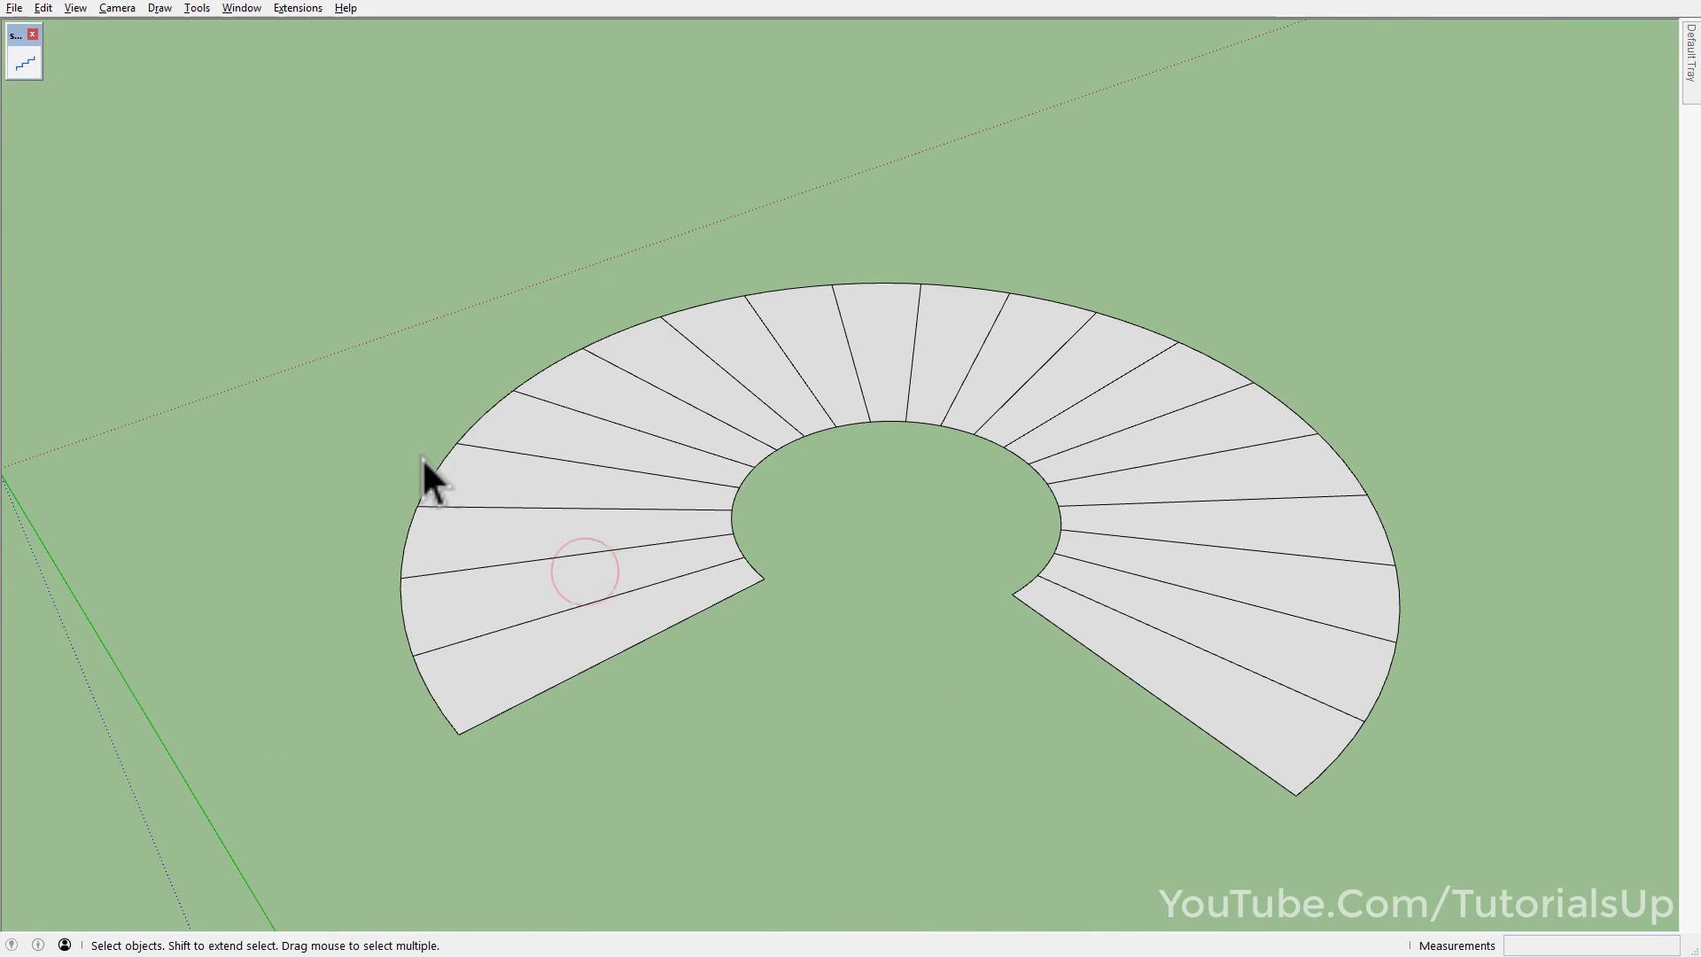
left_click(431, 482)
left_click(431, 704)
scroll(432, 704, "up", 2)
scroll(478, 686, "down", 2)
scroll(514, 655, "down", 2)
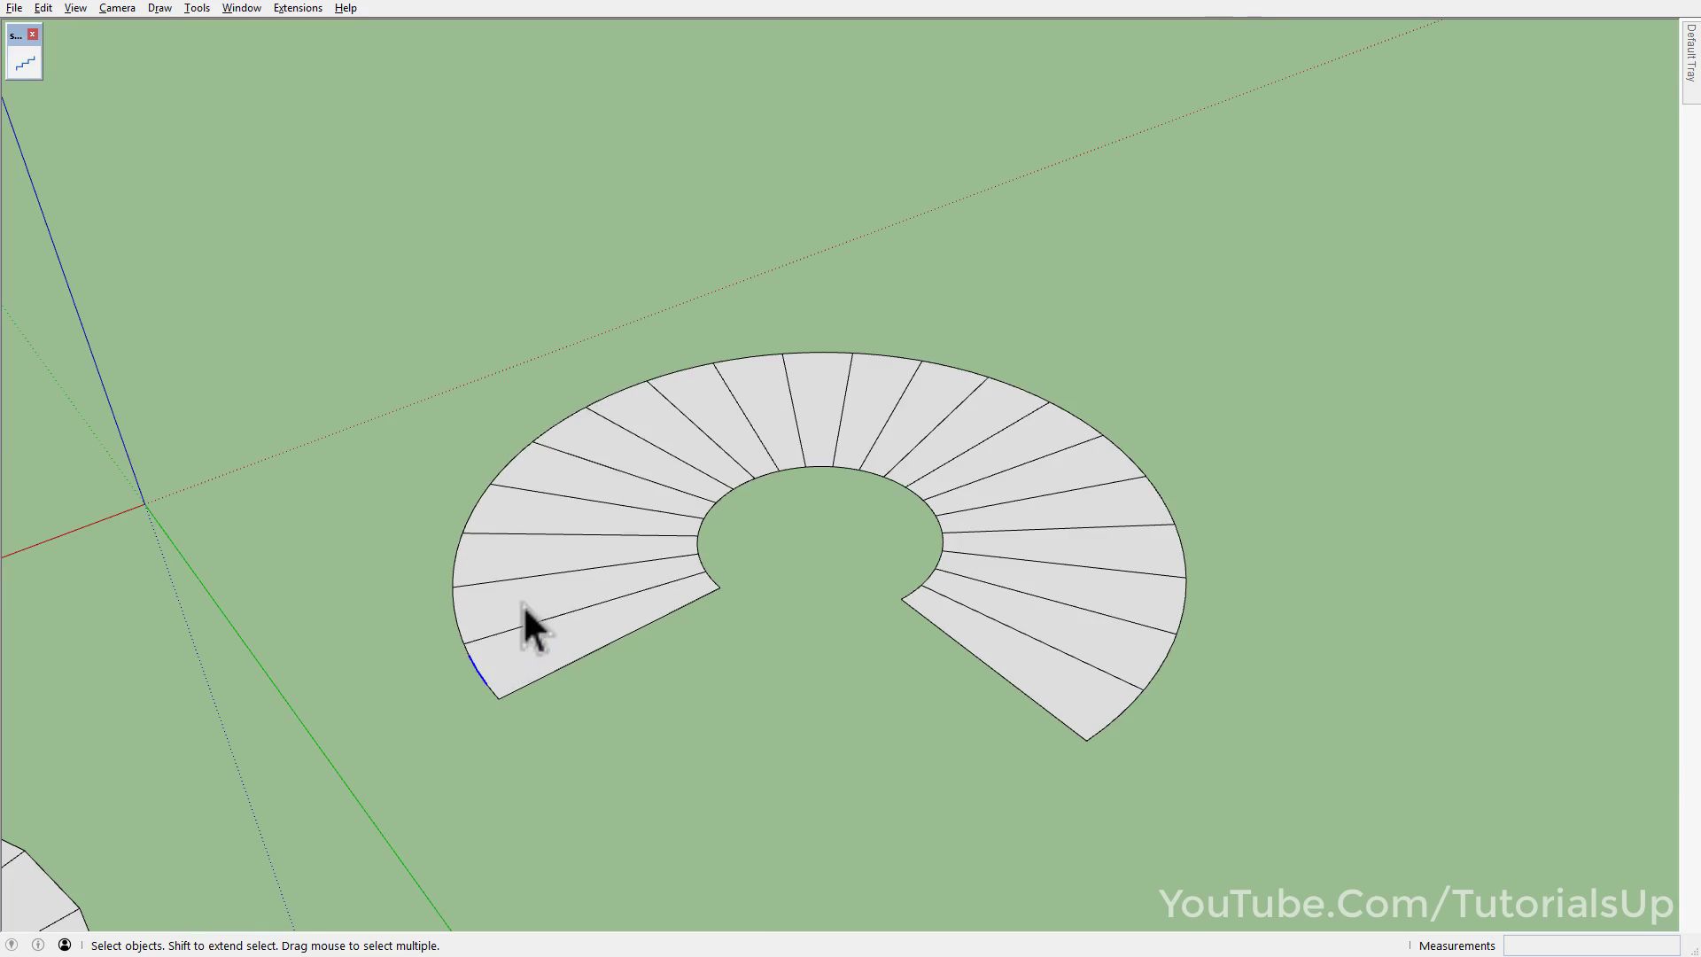
triple_click(524, 603)
mouse_move(651, 460)
middle_mouse_down("shift")
mouse_move(638, 596)
mouse_move(646, 463)
middle_mouse_up("shift")
middle_click_drag(579, 705, 608, 702, "shift")
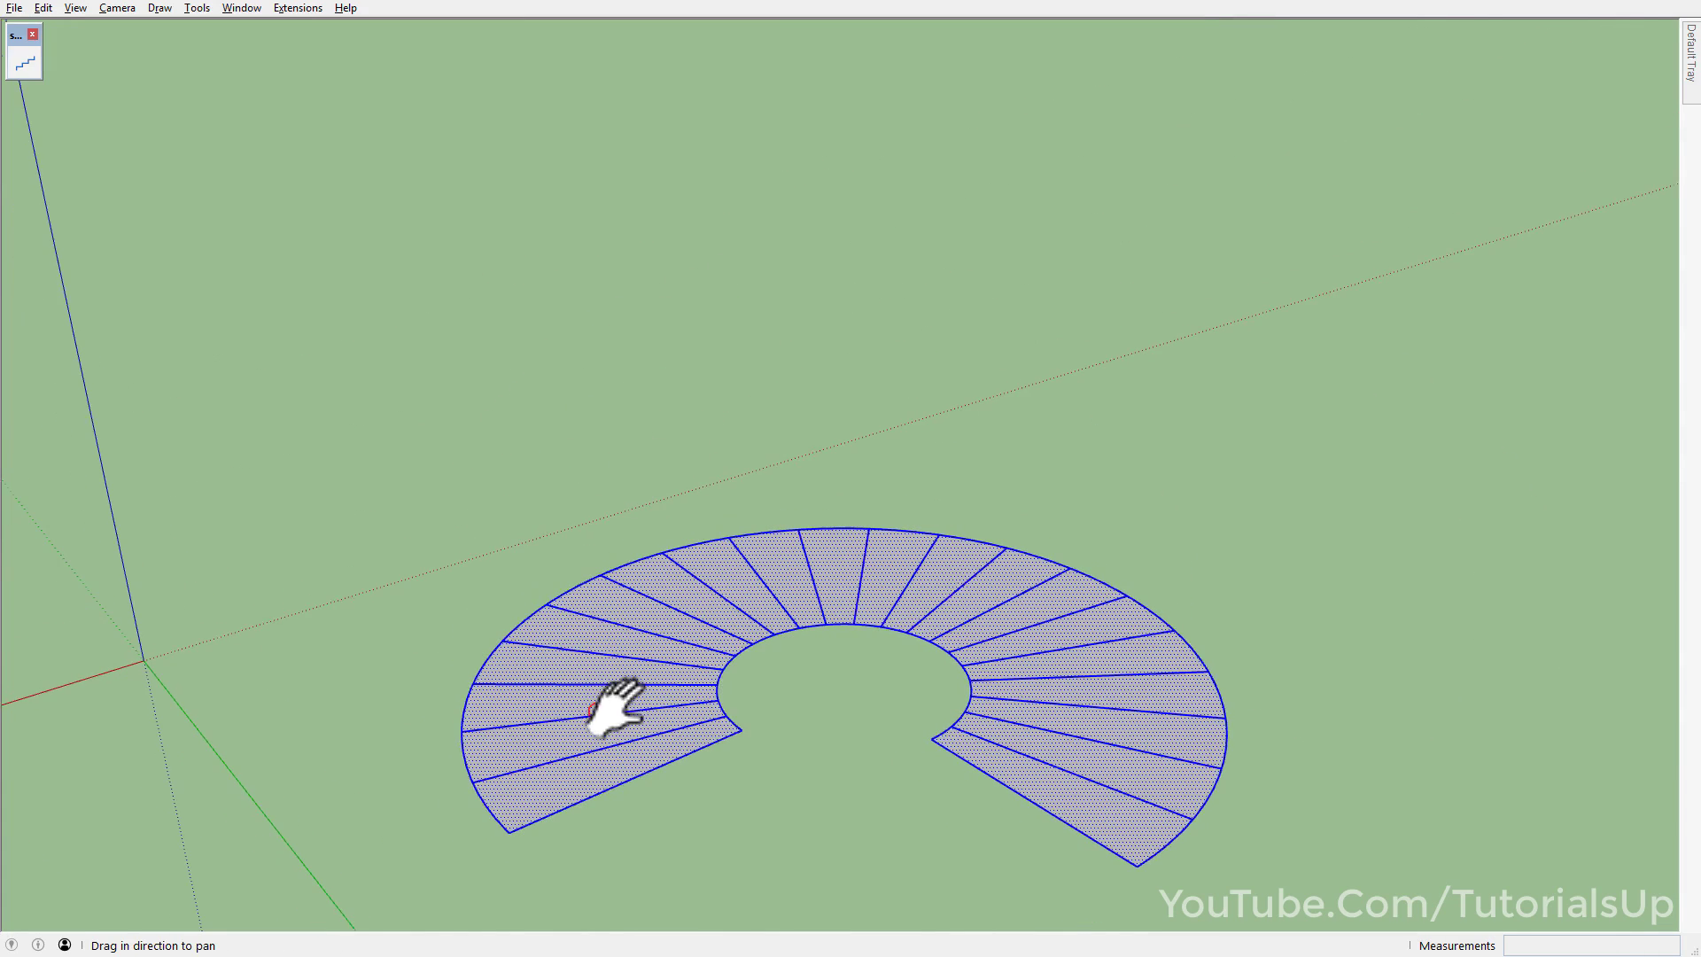
- Build the second spiral stair with curved handrails and orbit to inspect it
left_click(31, 69)
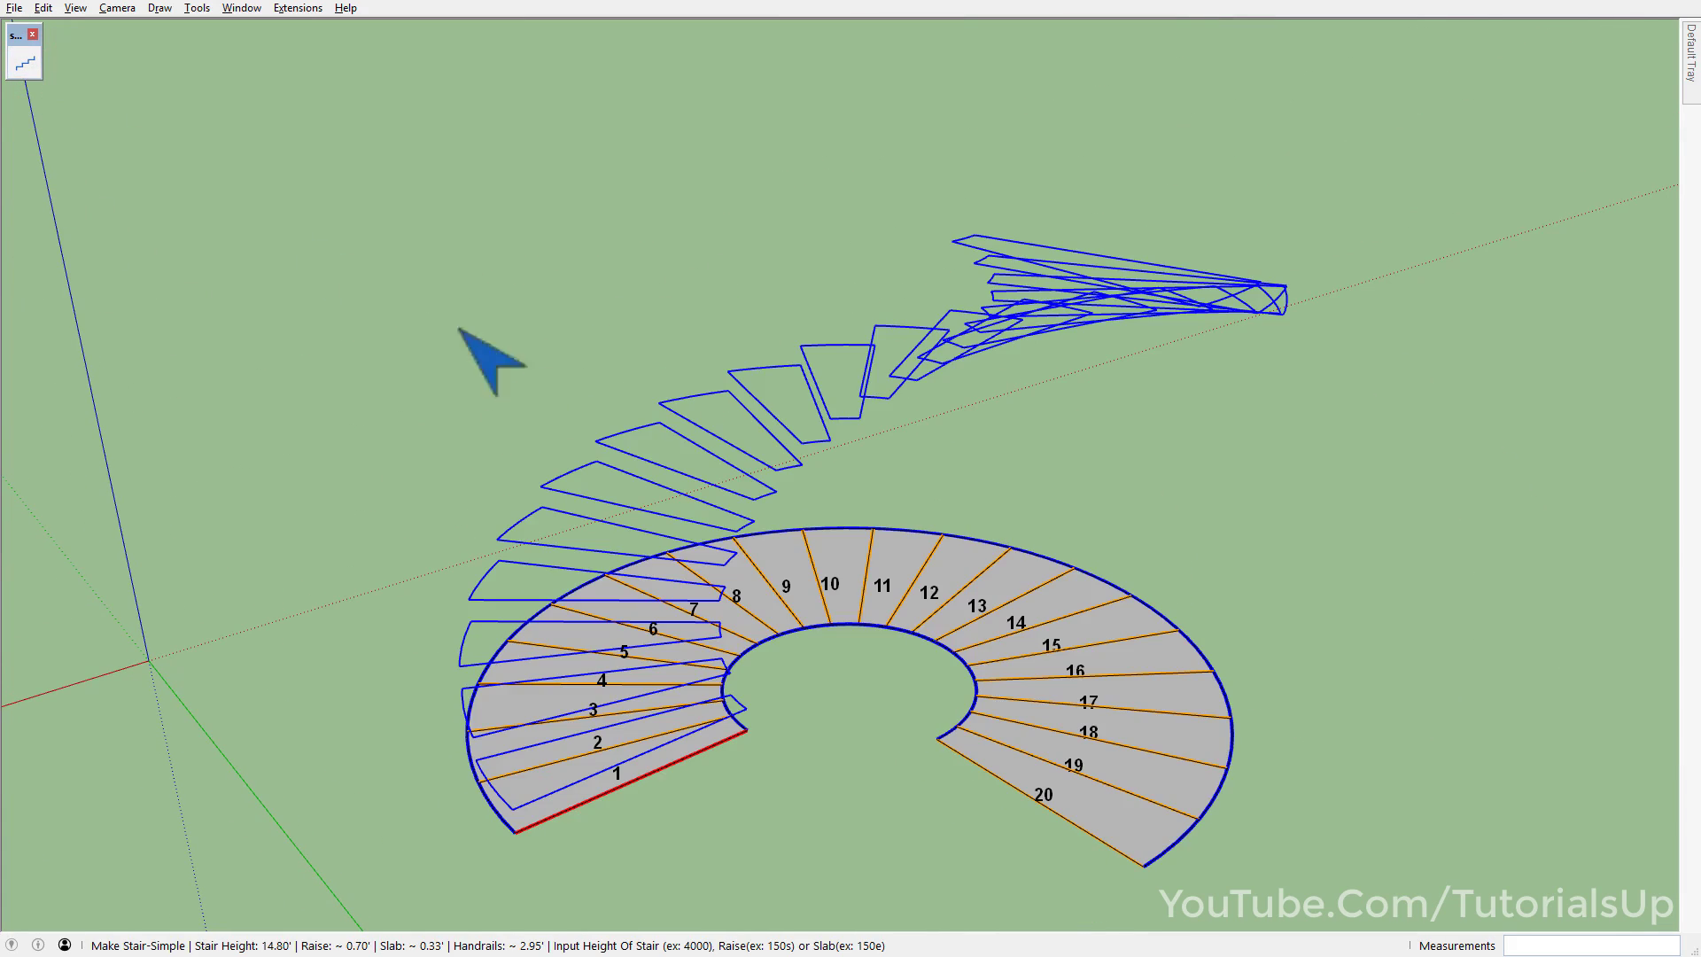
key("Return")
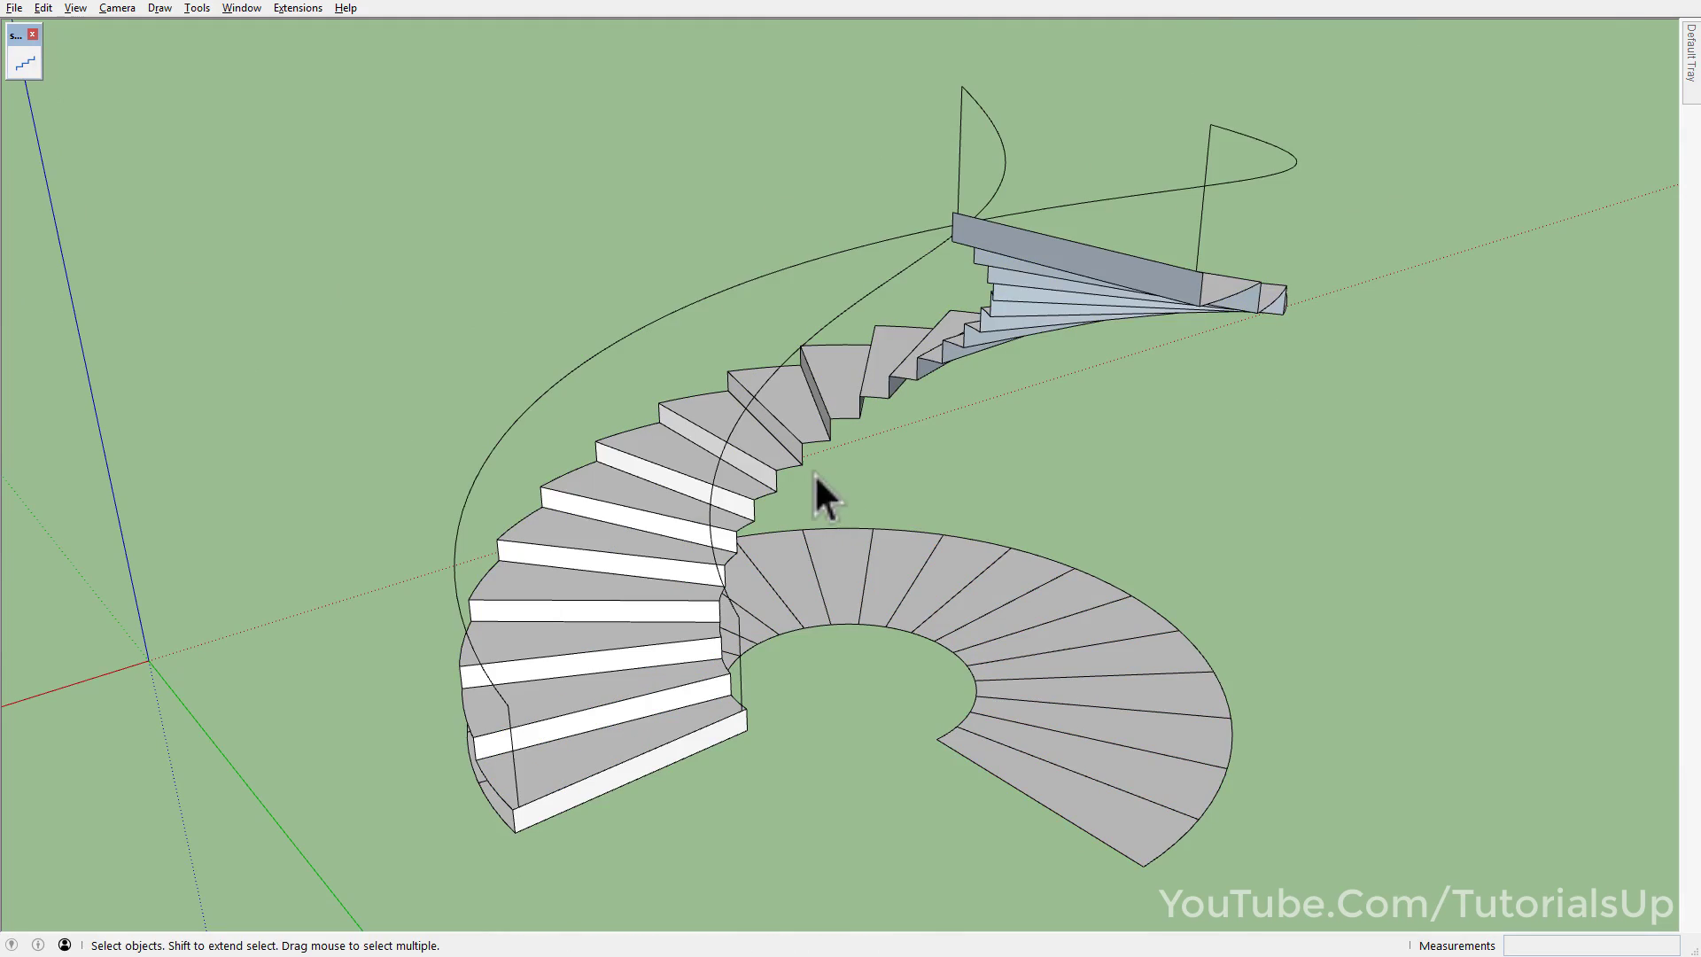
middle_click_drag(582, 527, 664, 899)
mouse_move(676, 543)
middle_mouse_down()
mouse_move(656, 592)
mouse_move(664, 417)
middle_mouse_up()
scroll(661, 310, "up", 4)
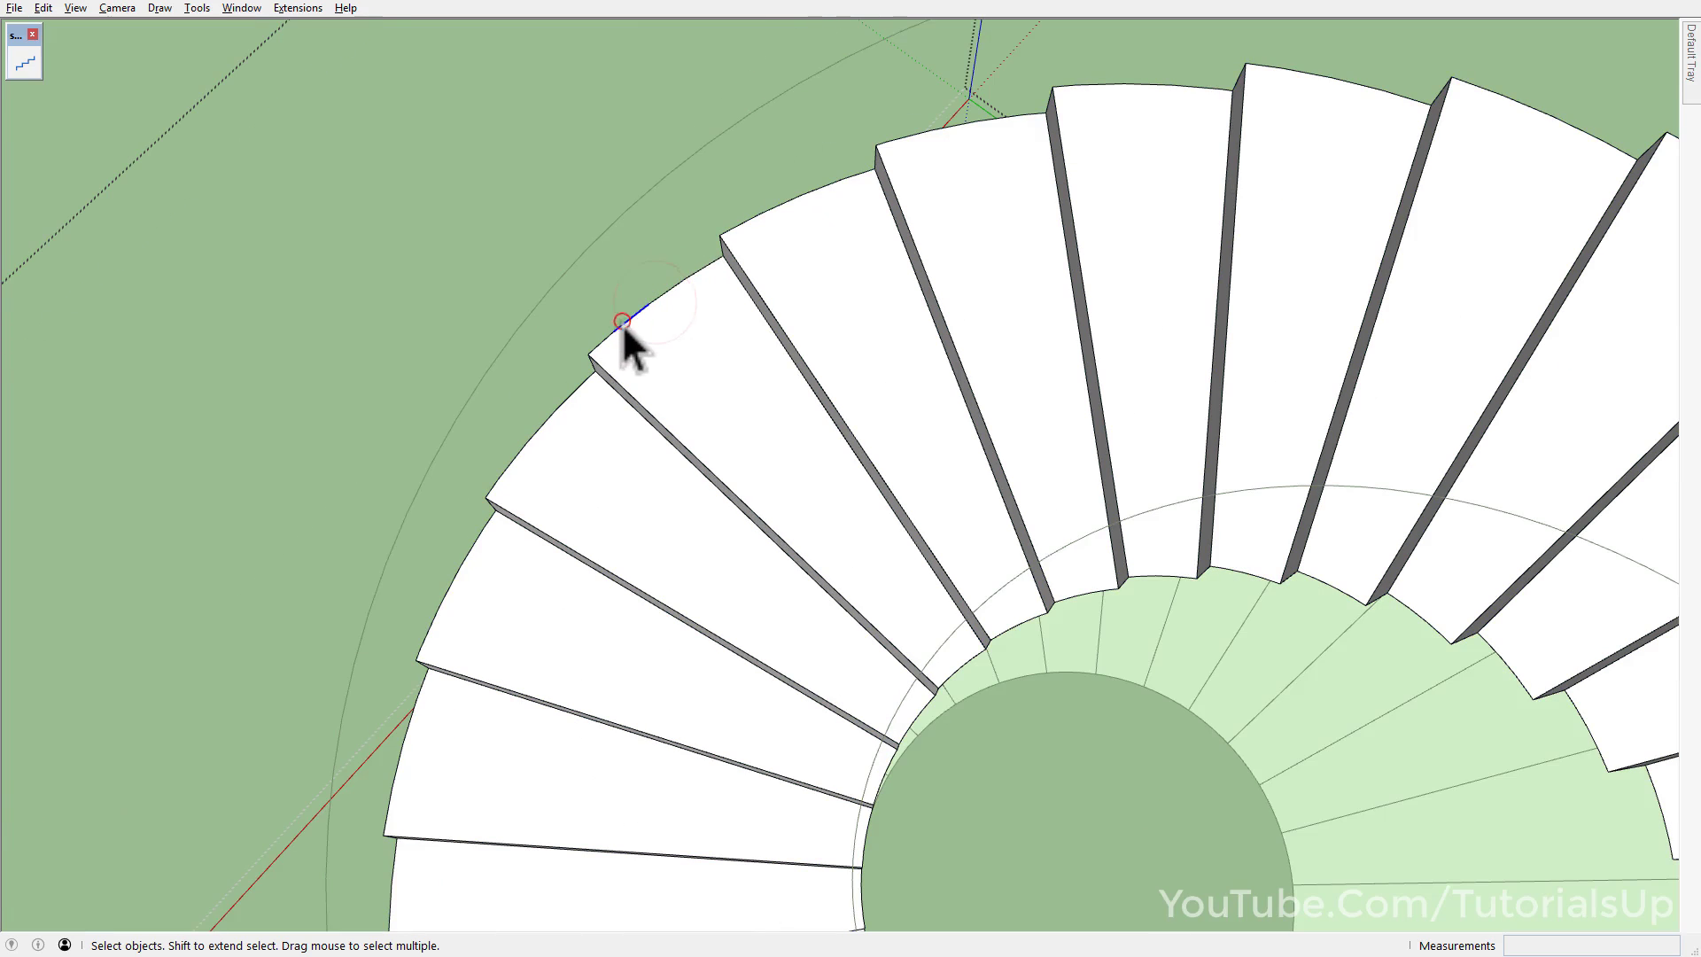
scroll(622, 323, "down", 3)
scroll(665, 467, "down", 3)
middle_click_drag(695, 655, 611, 177)
scroll(840, 306, "down", 3)
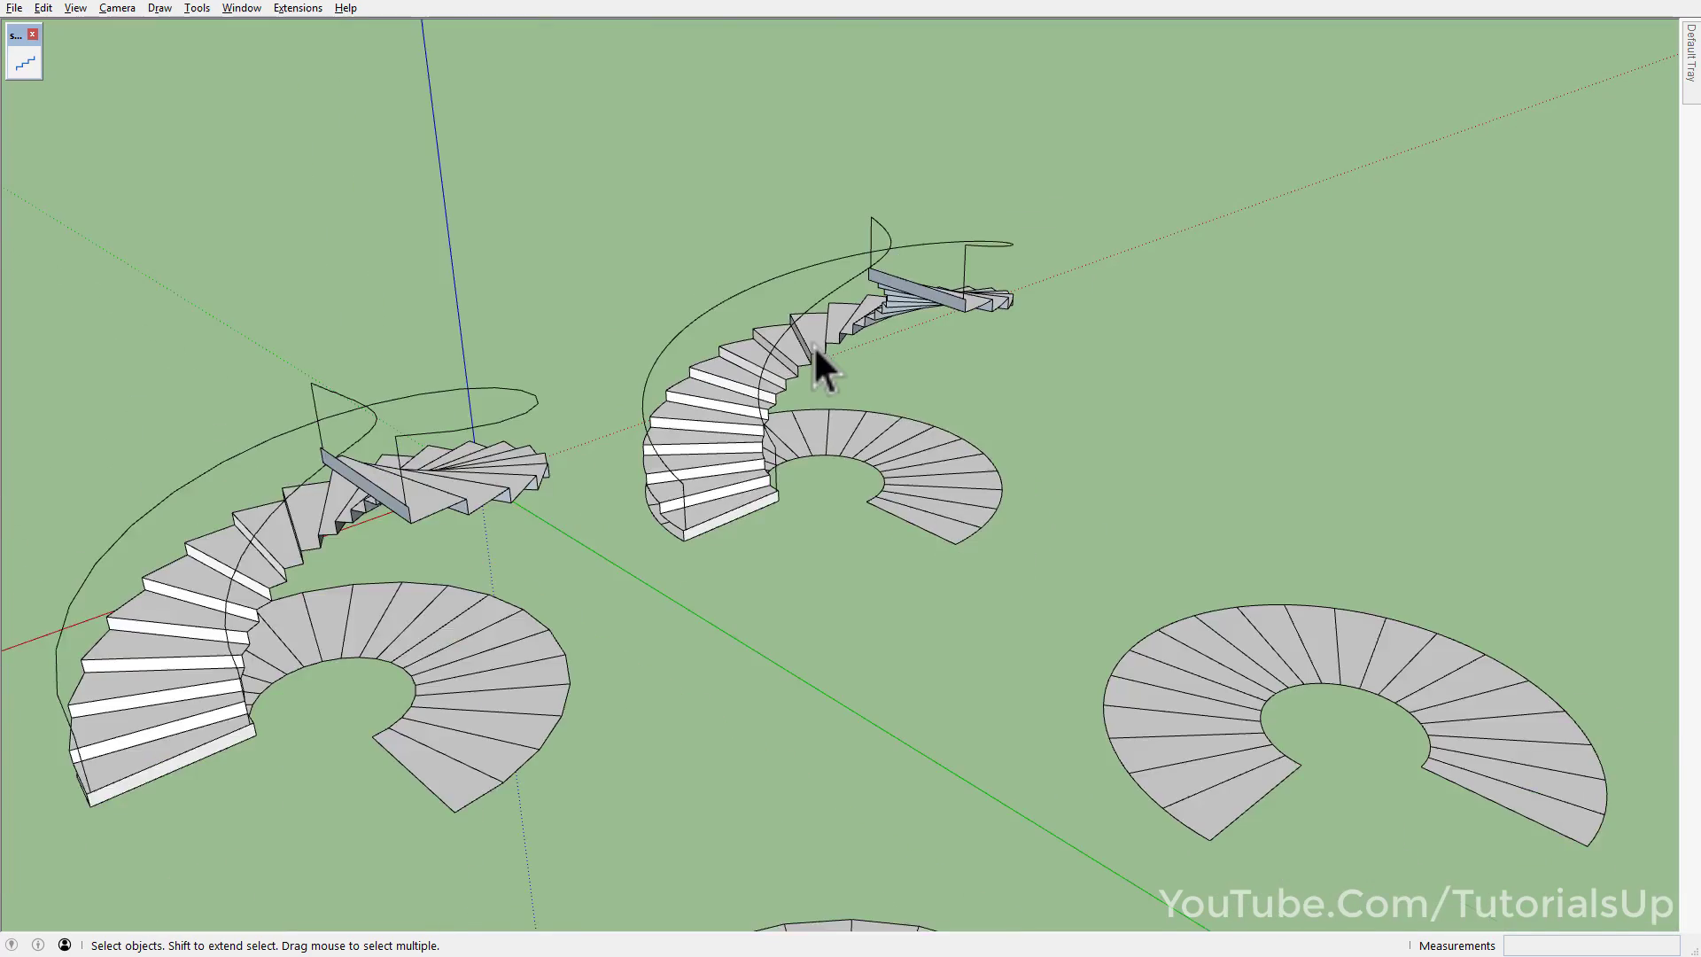
scroll(813, 344, "down", 3)
mouse_move(813, 344)
middle_mouse_down("shift")
mouse_move(721, 608)
mouse_move(647, 602)
mouse_move(664, 620)
middle_mouse_up("shift")
scroll(647, 602, "up", 3)
- Select the flat straight layout and start a stair preview, setting the run's top end
left_click(717, 618)
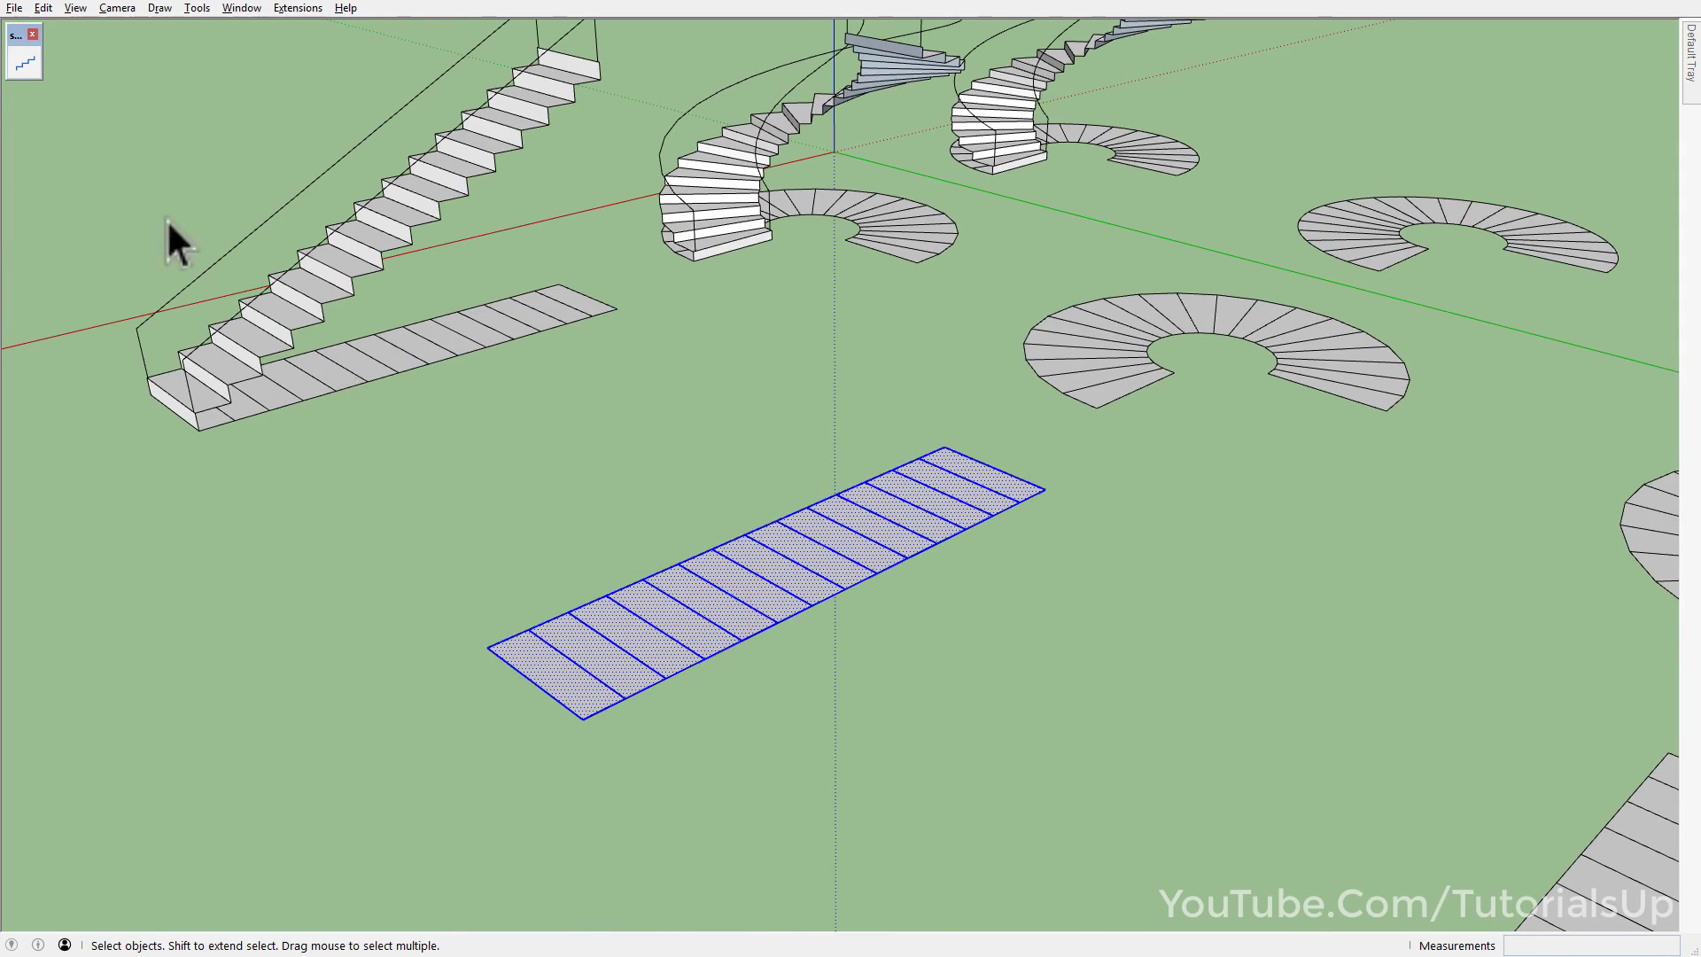
left_click(32, 71)
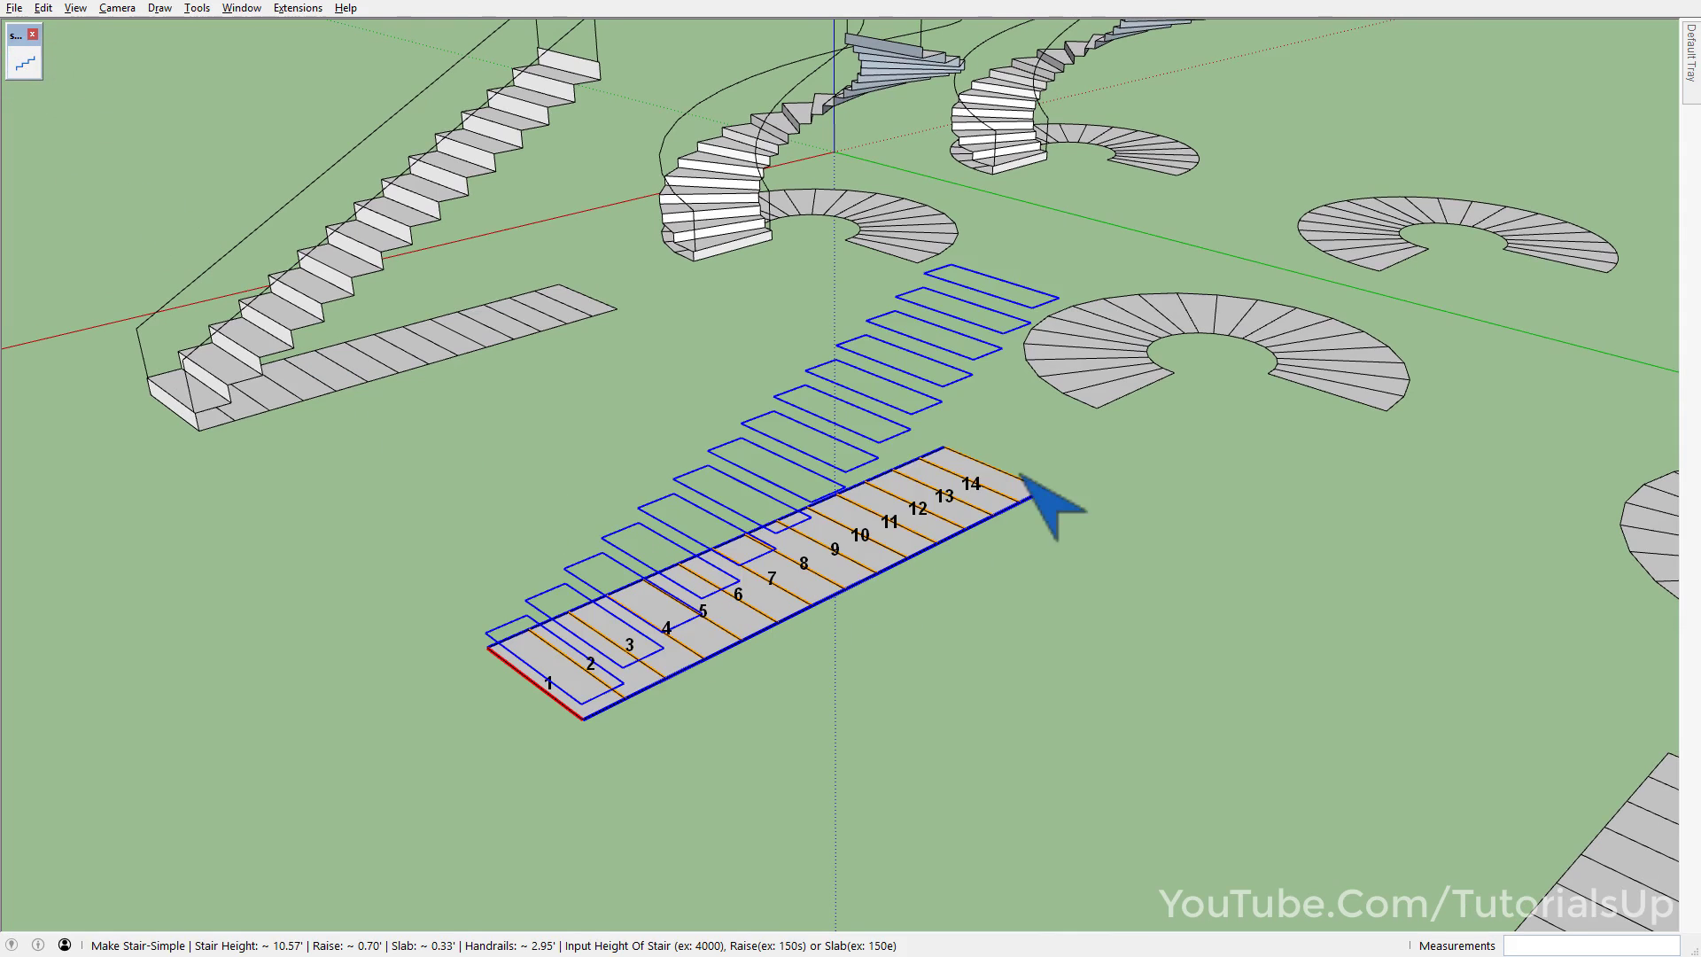
mouse_move(1032, 494)
middle_mouse_down()
mouse_move(969, 437)
mouse_move(1001, 451)
middle_mouse_up()
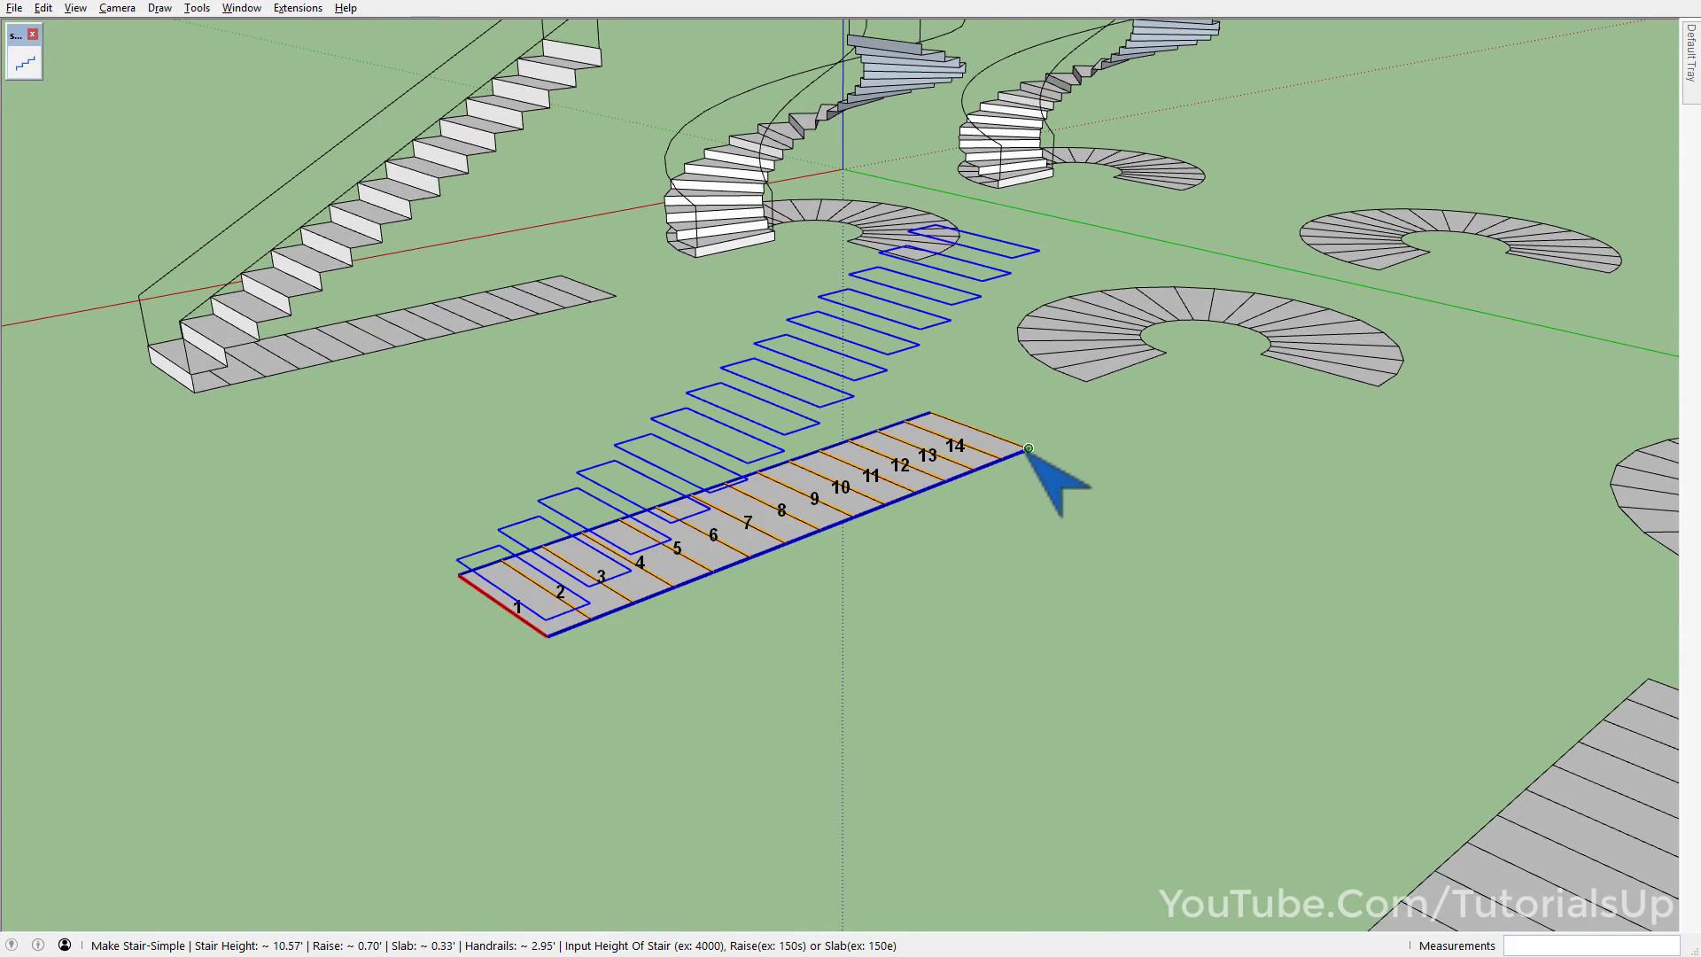
left_click(1027, 448)
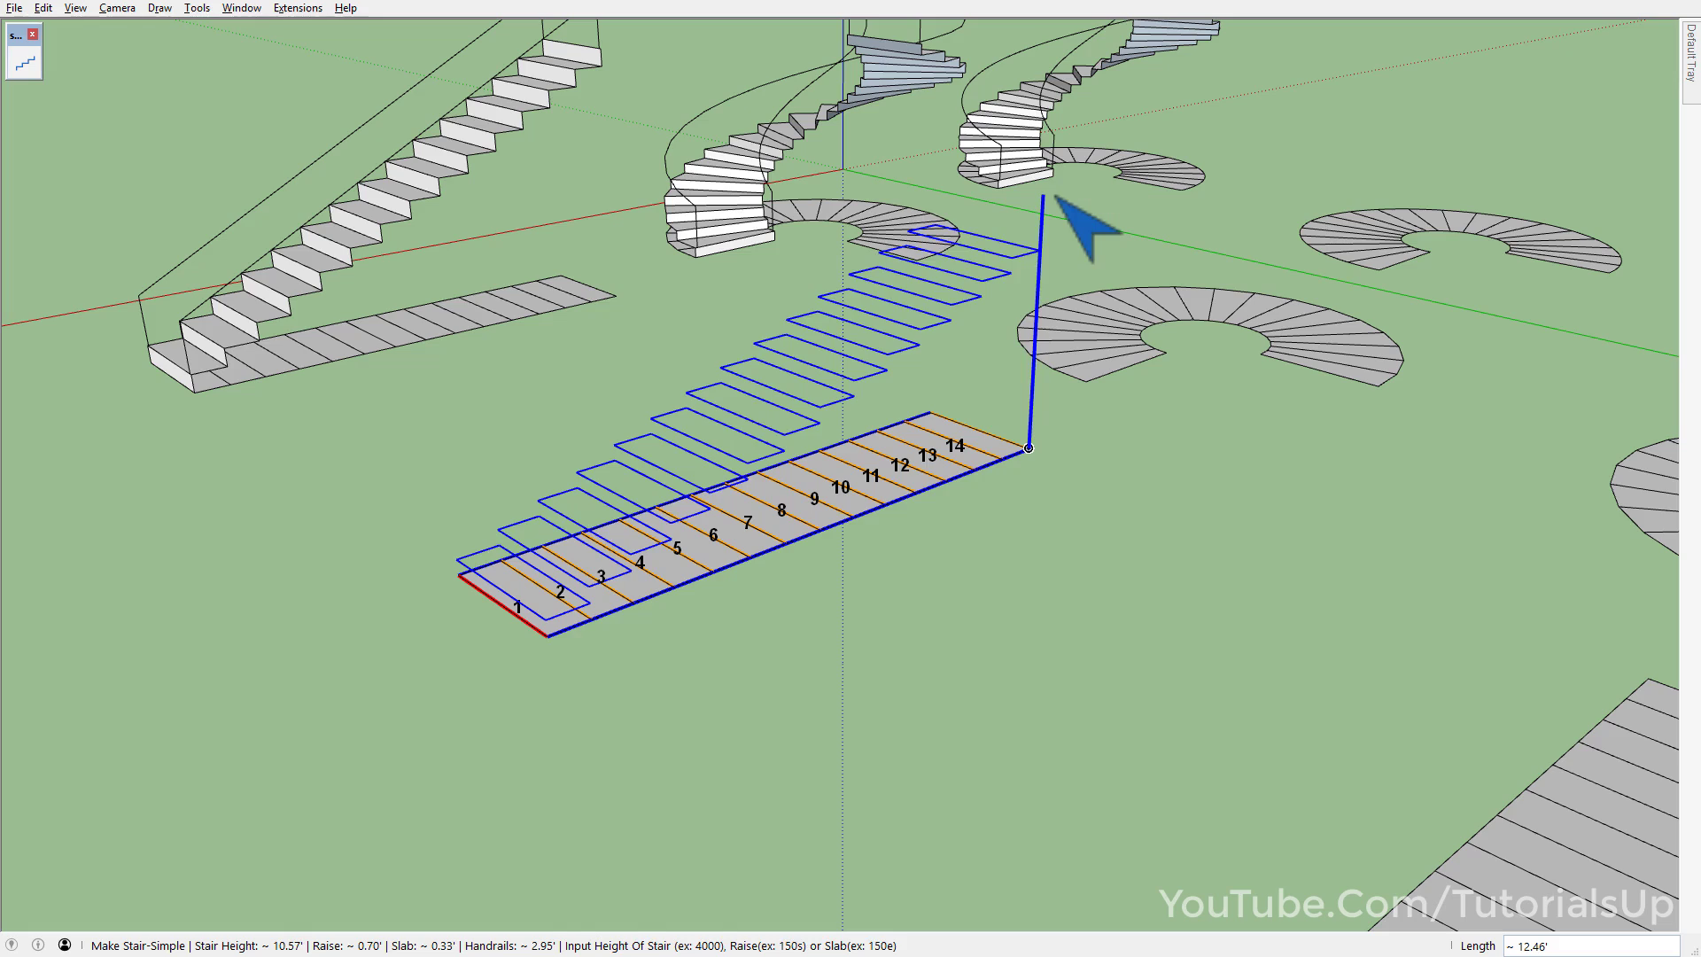
middle_click_drag(1025, 334, 911, 437)
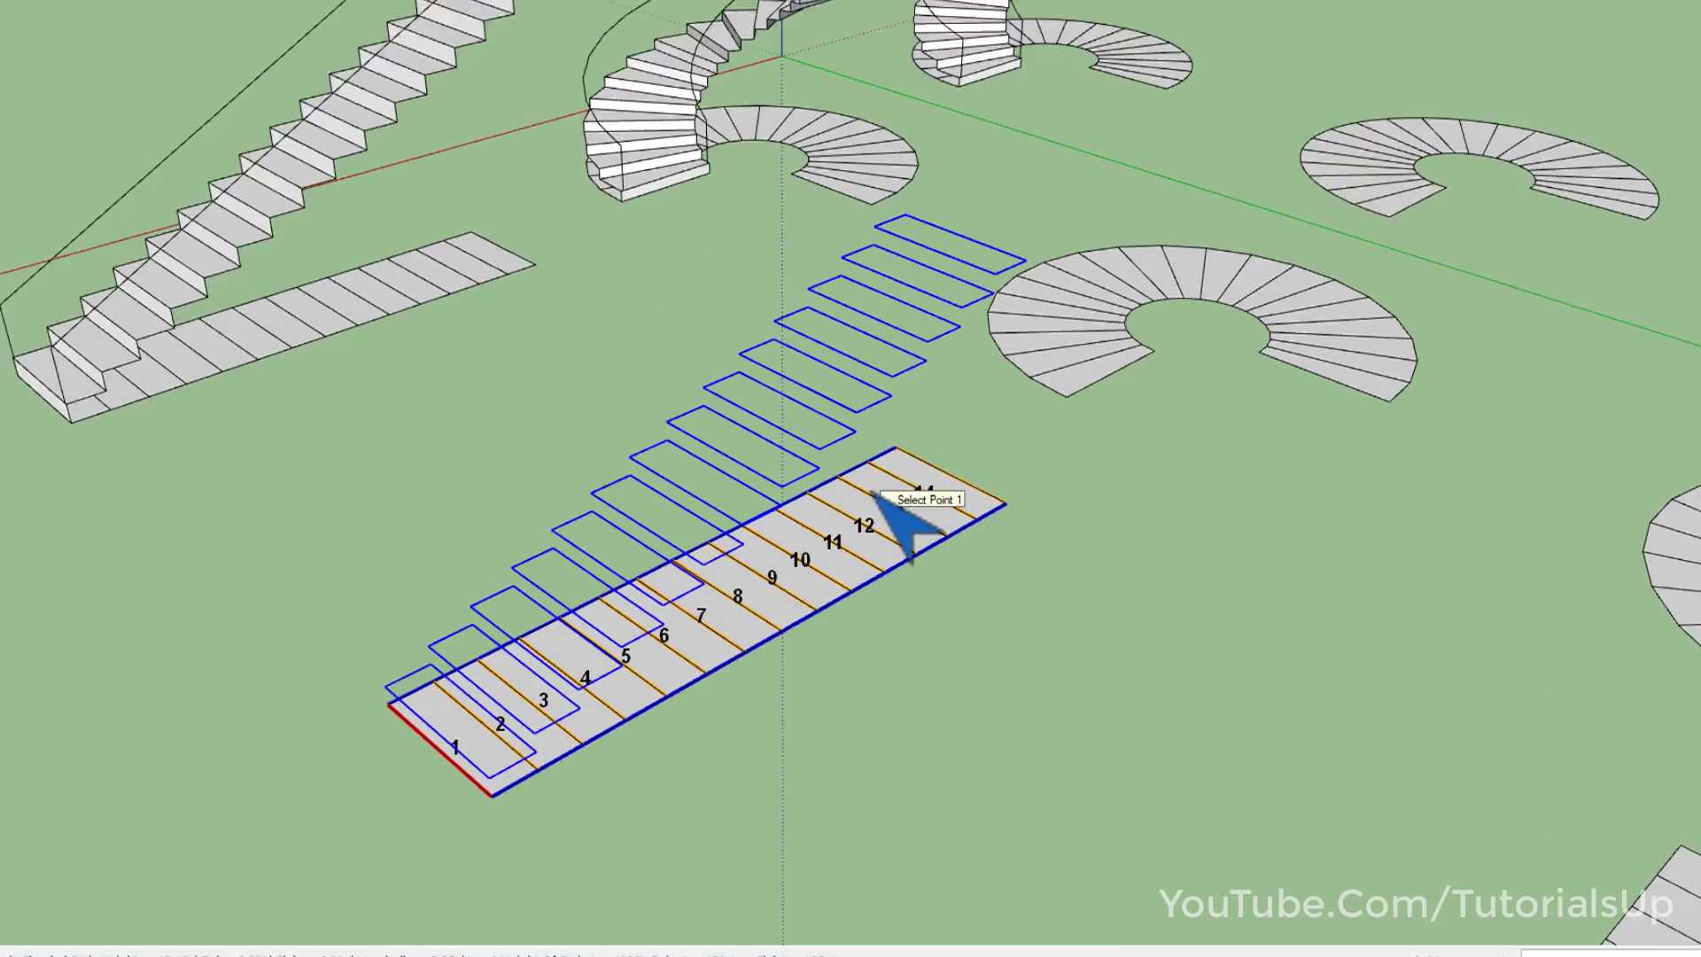
- Choose the Stair-Slab style and build the solid straight staircase with a handrail line
right_click(875, 493)
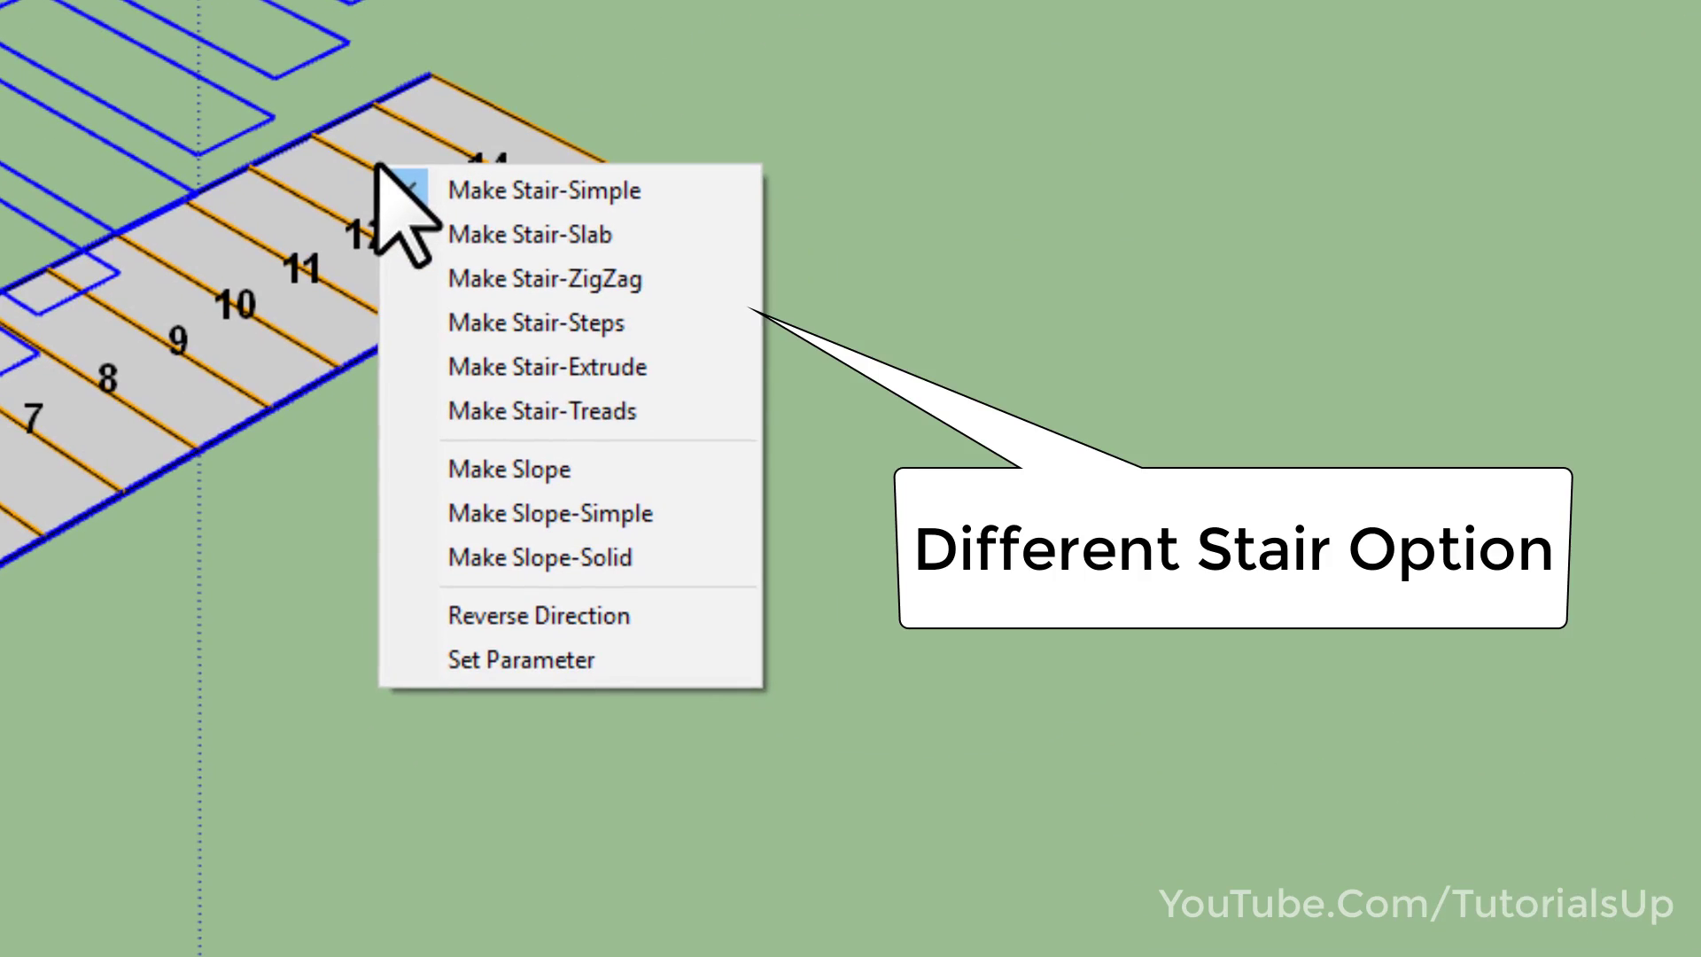
left_click(589, 234)
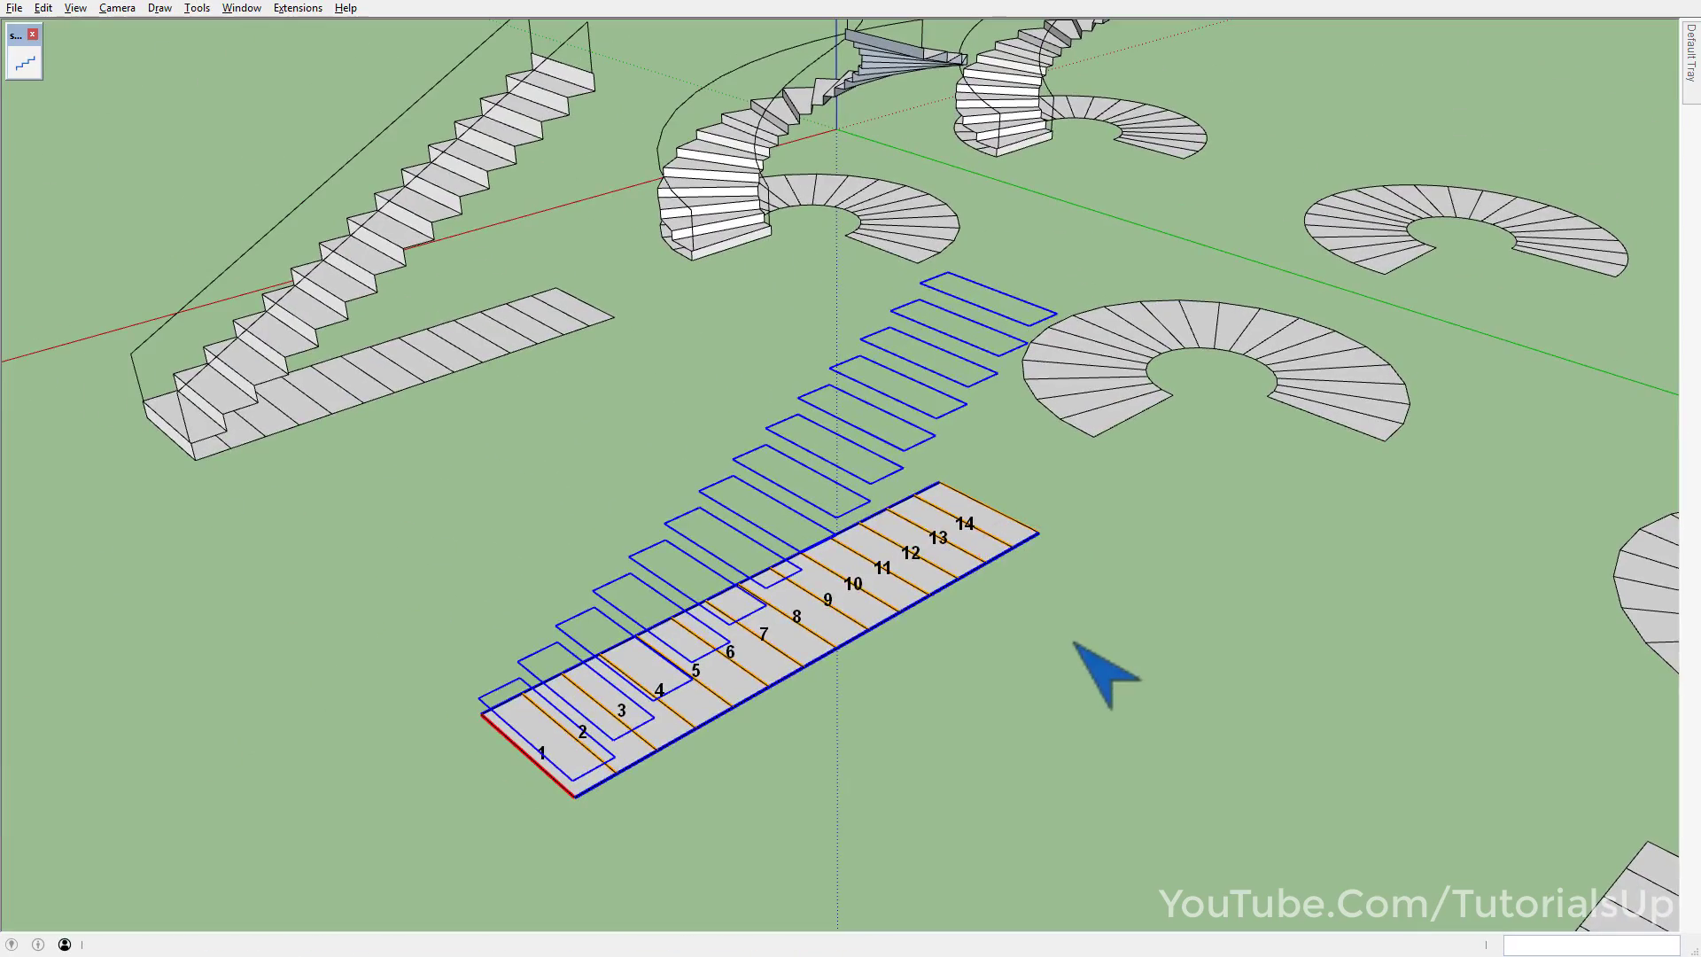
key("Return")
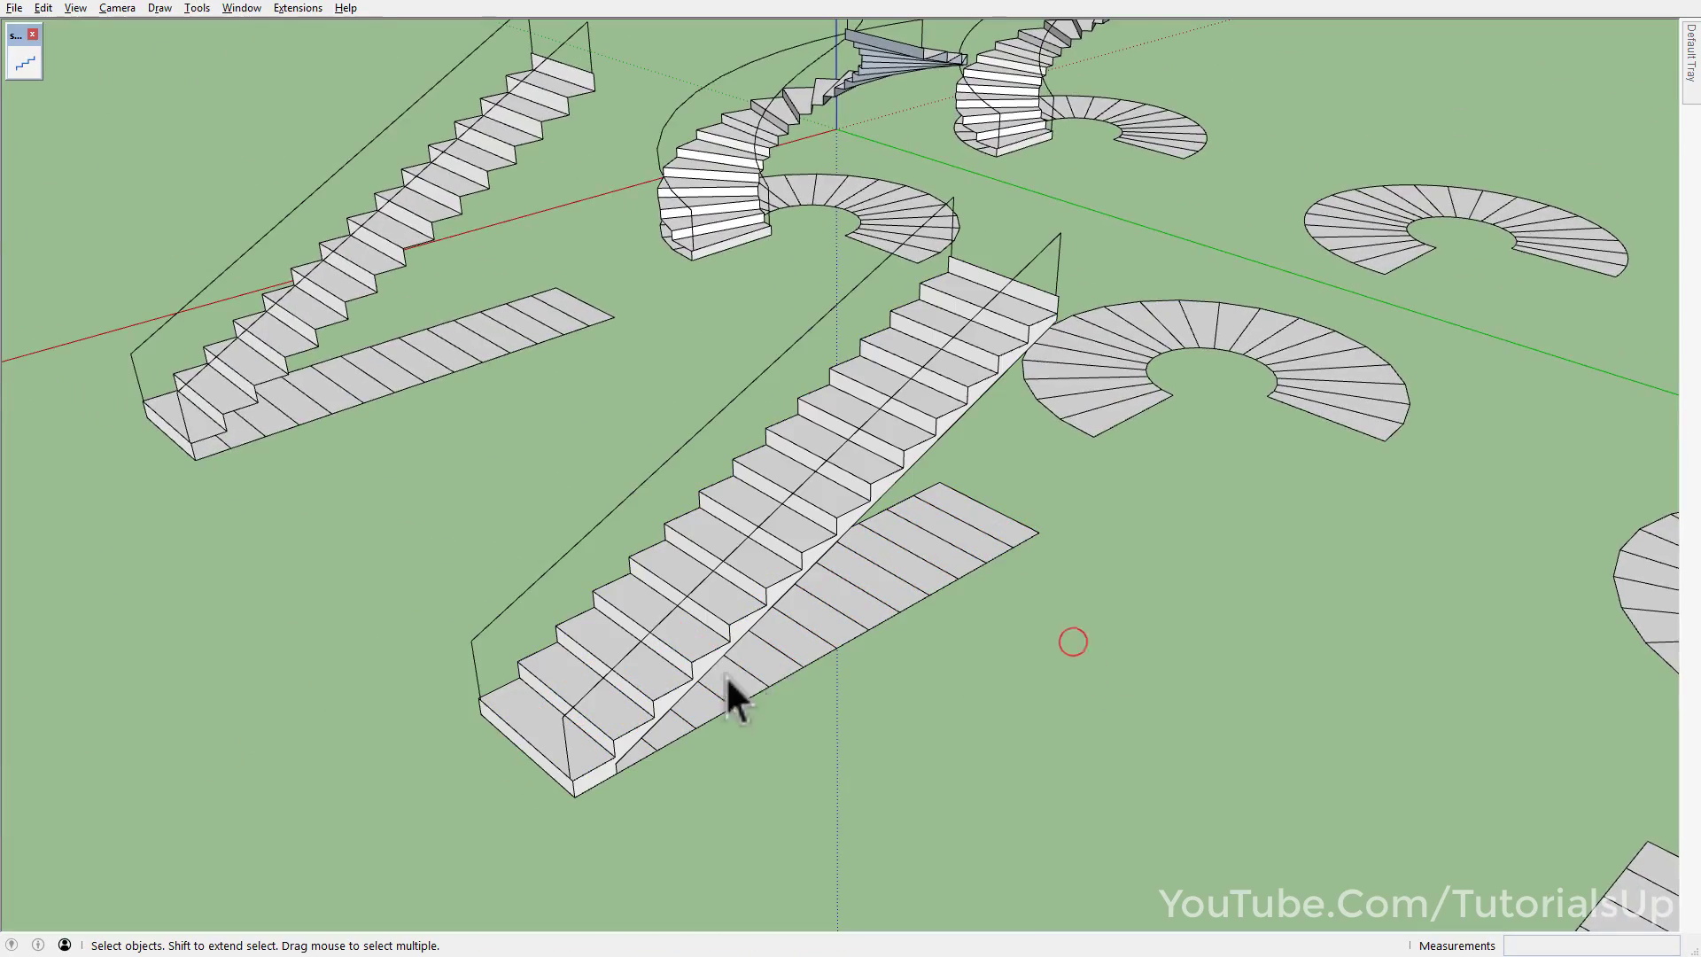
scroll(726, 675, "up", 3)
scroll(694, 676, "up", 3)
mouse_move(683, 653)
middle_mouse_down()
mouse_move(227, 569)
mouse_move(177, 412)
mouse_move(482, 443)
mouse_move(589, 505)
mouse_move(637, 608)
mouse_move(642, 585)
middle_mouse_up()
scroll(665, 562, "down", 3)
scroll(653, 535, "down", 4)
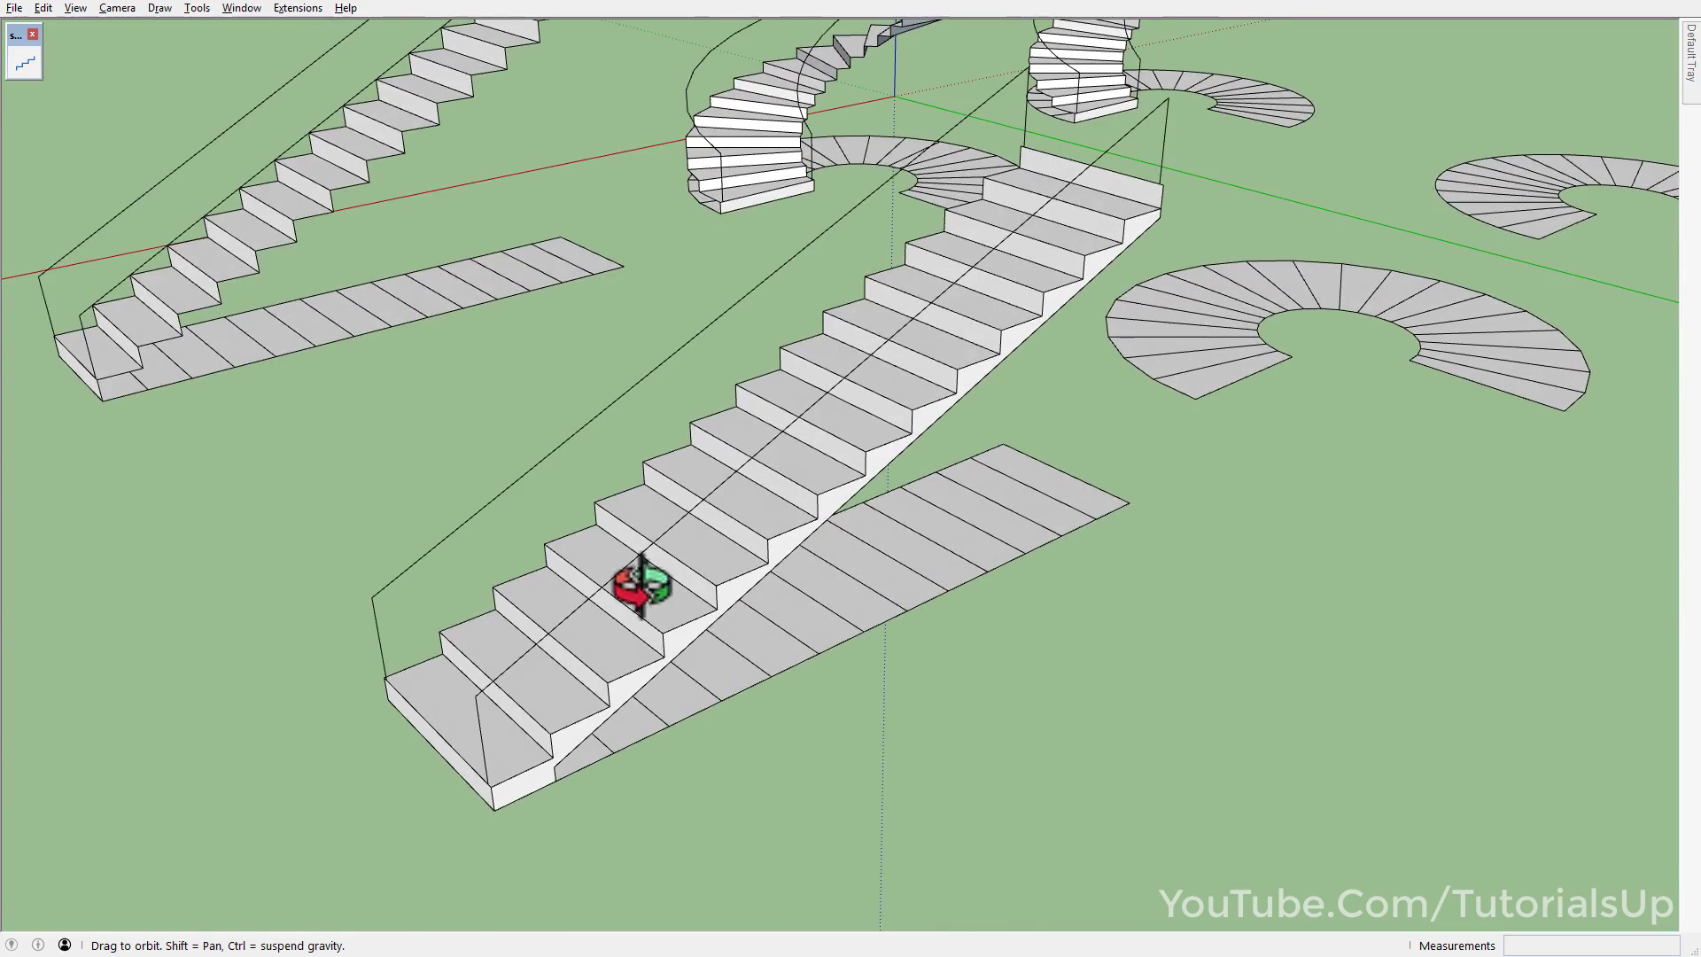
scroll(612, 631, "down", 2)
scroll(627, 616, "down", 1)
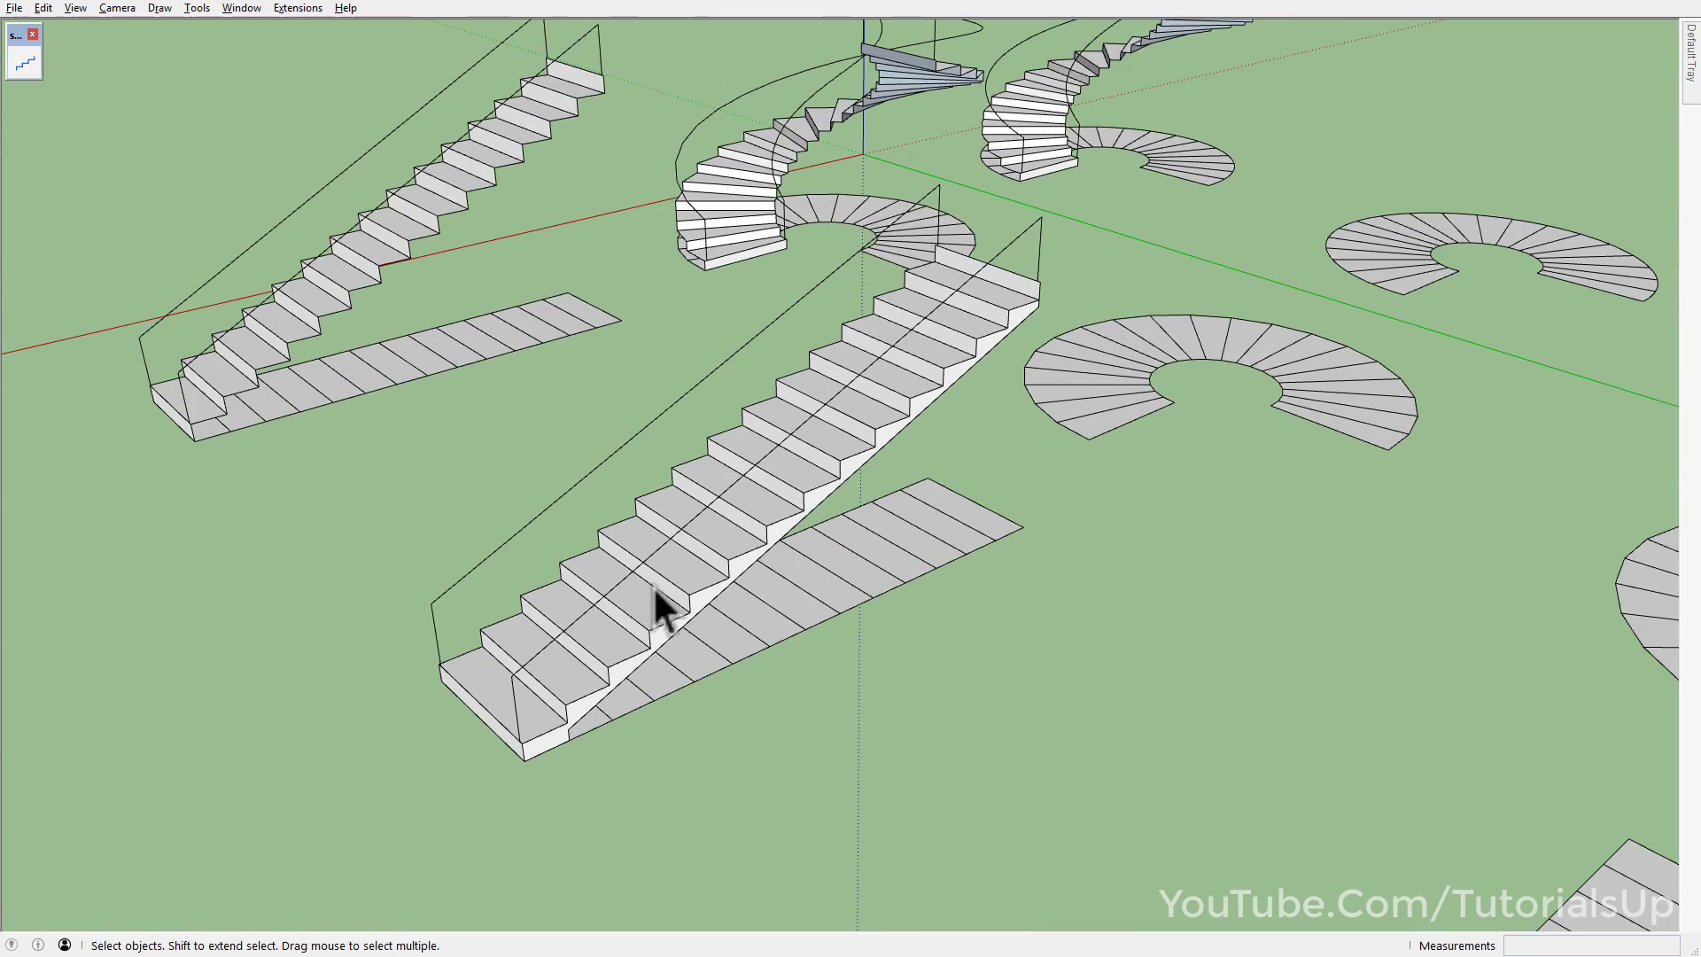
- Select the central spiral layout and open the stair parameter settings
mouse_move(682, 569)
middle_mouse_down("shift")
mouse_move(637, 588)
mouse_move(749, 584)
middle_mouse_up("shift")
scroll(779, 558, "up", 3)
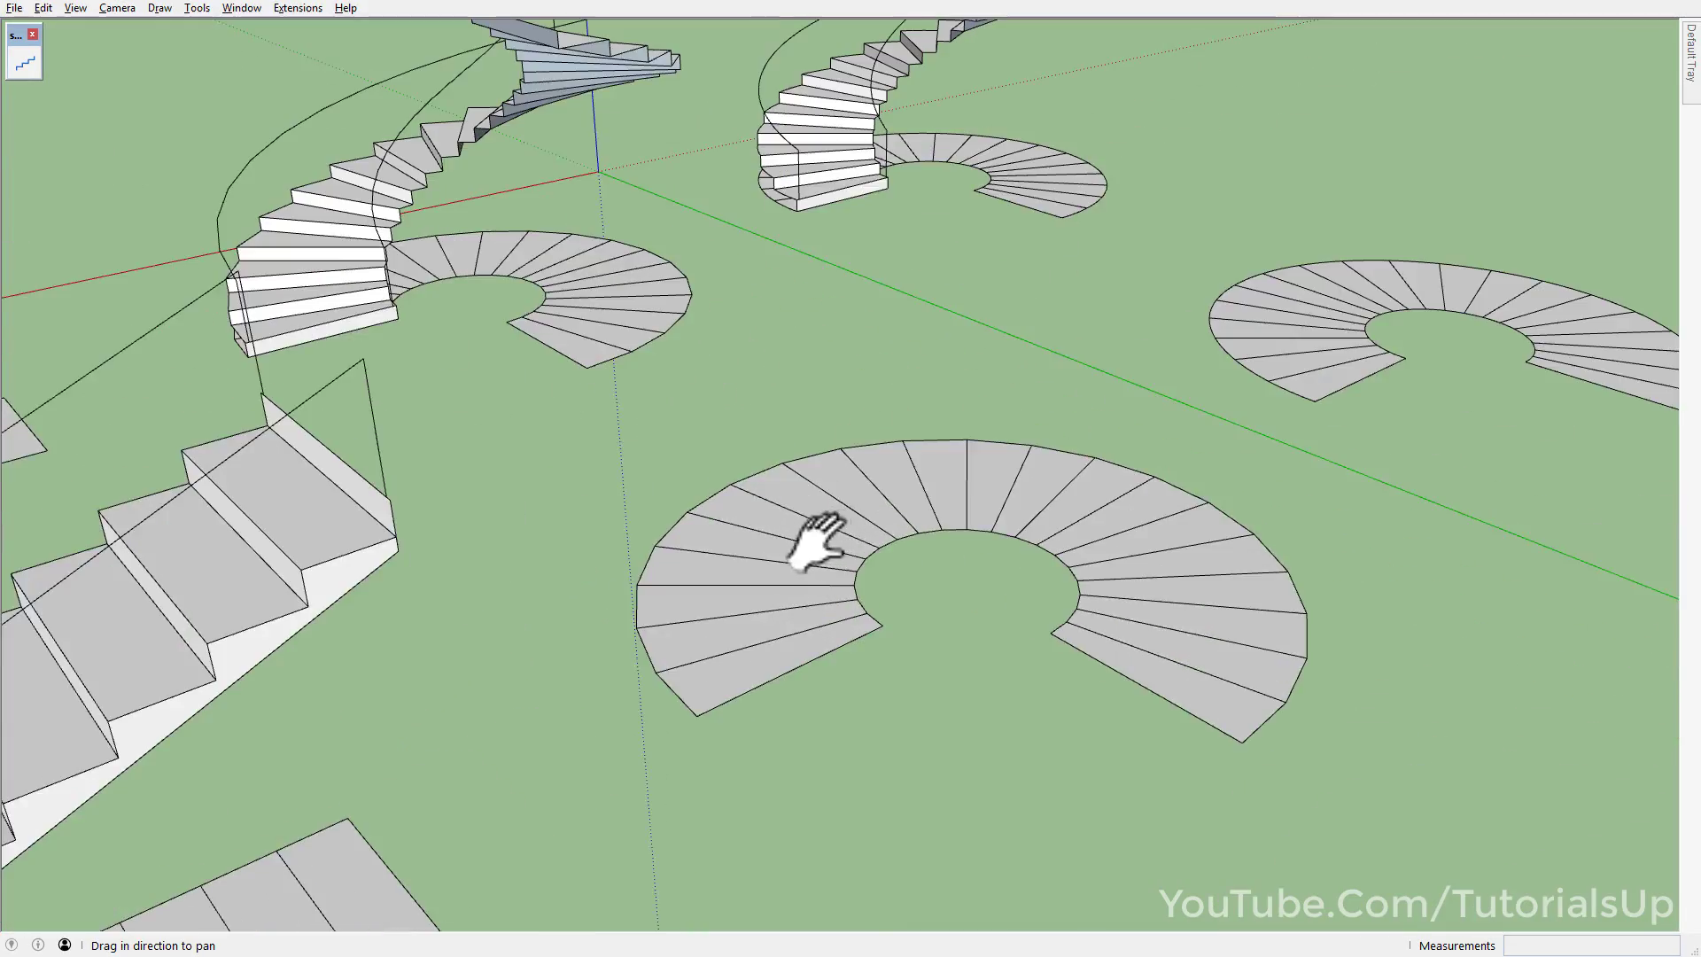
scroll(721, 576, "up", 2)
left_click(710, 549)
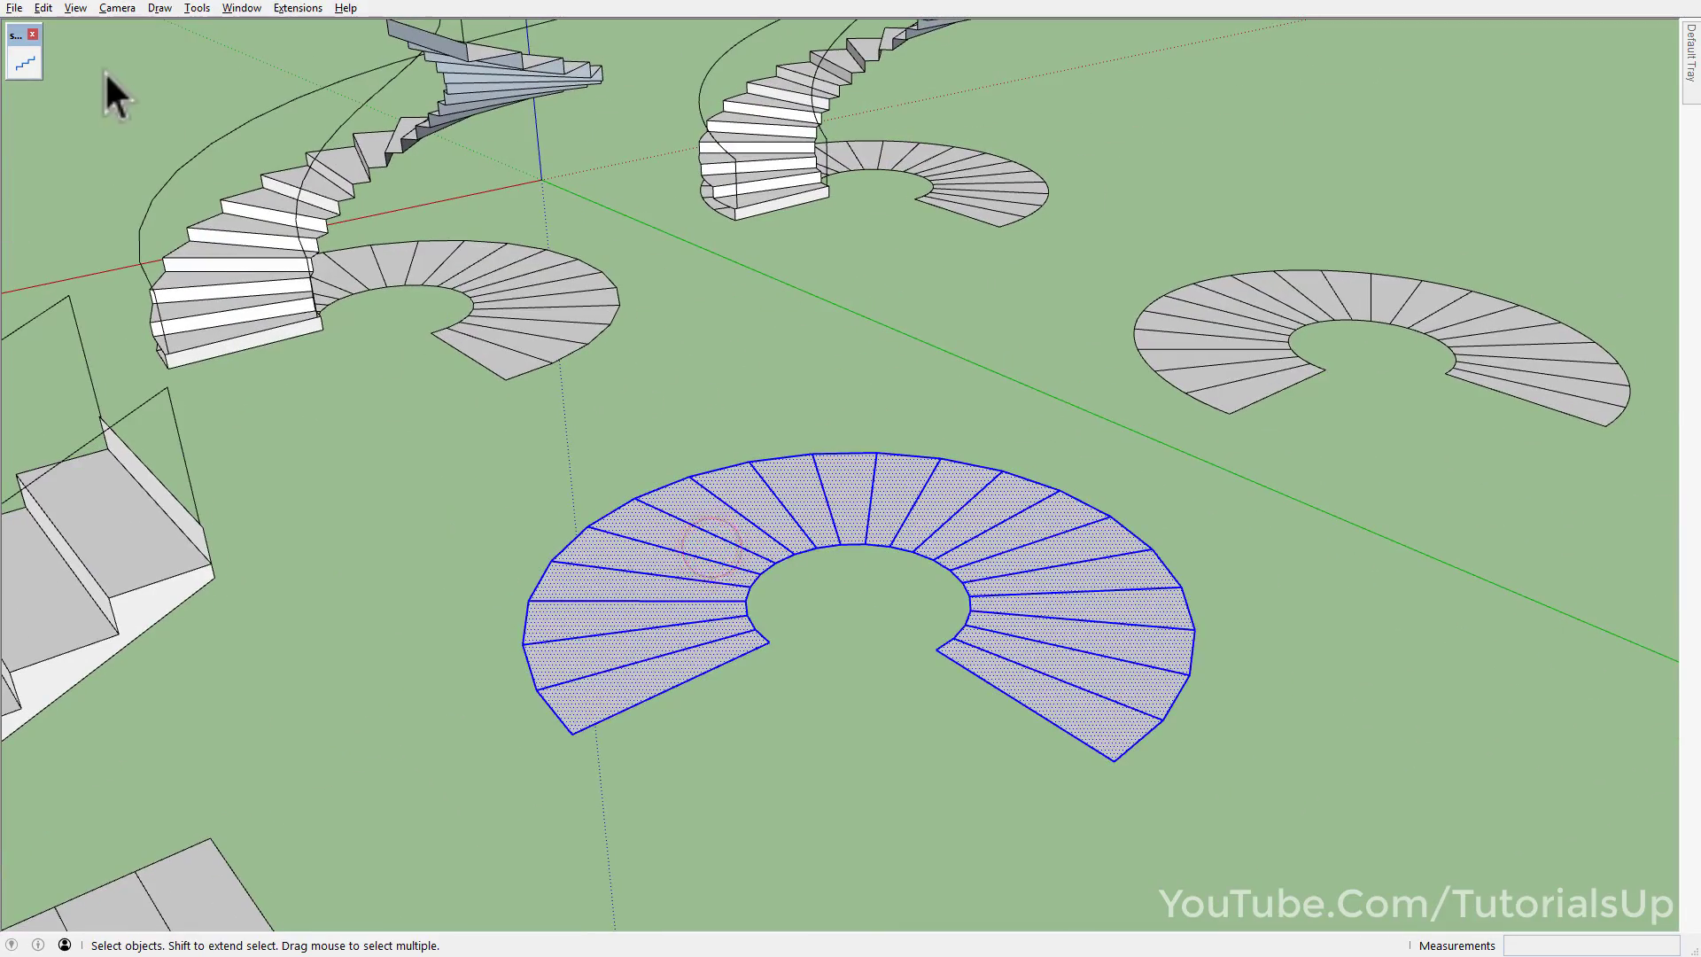
left_click(24, 62)
mouse_move(666, 574)
middle_mouse_down()
mouse_move(664, 607)
mouse_move(703, 581)
middle_mouse_up()
right_click(703, 581)
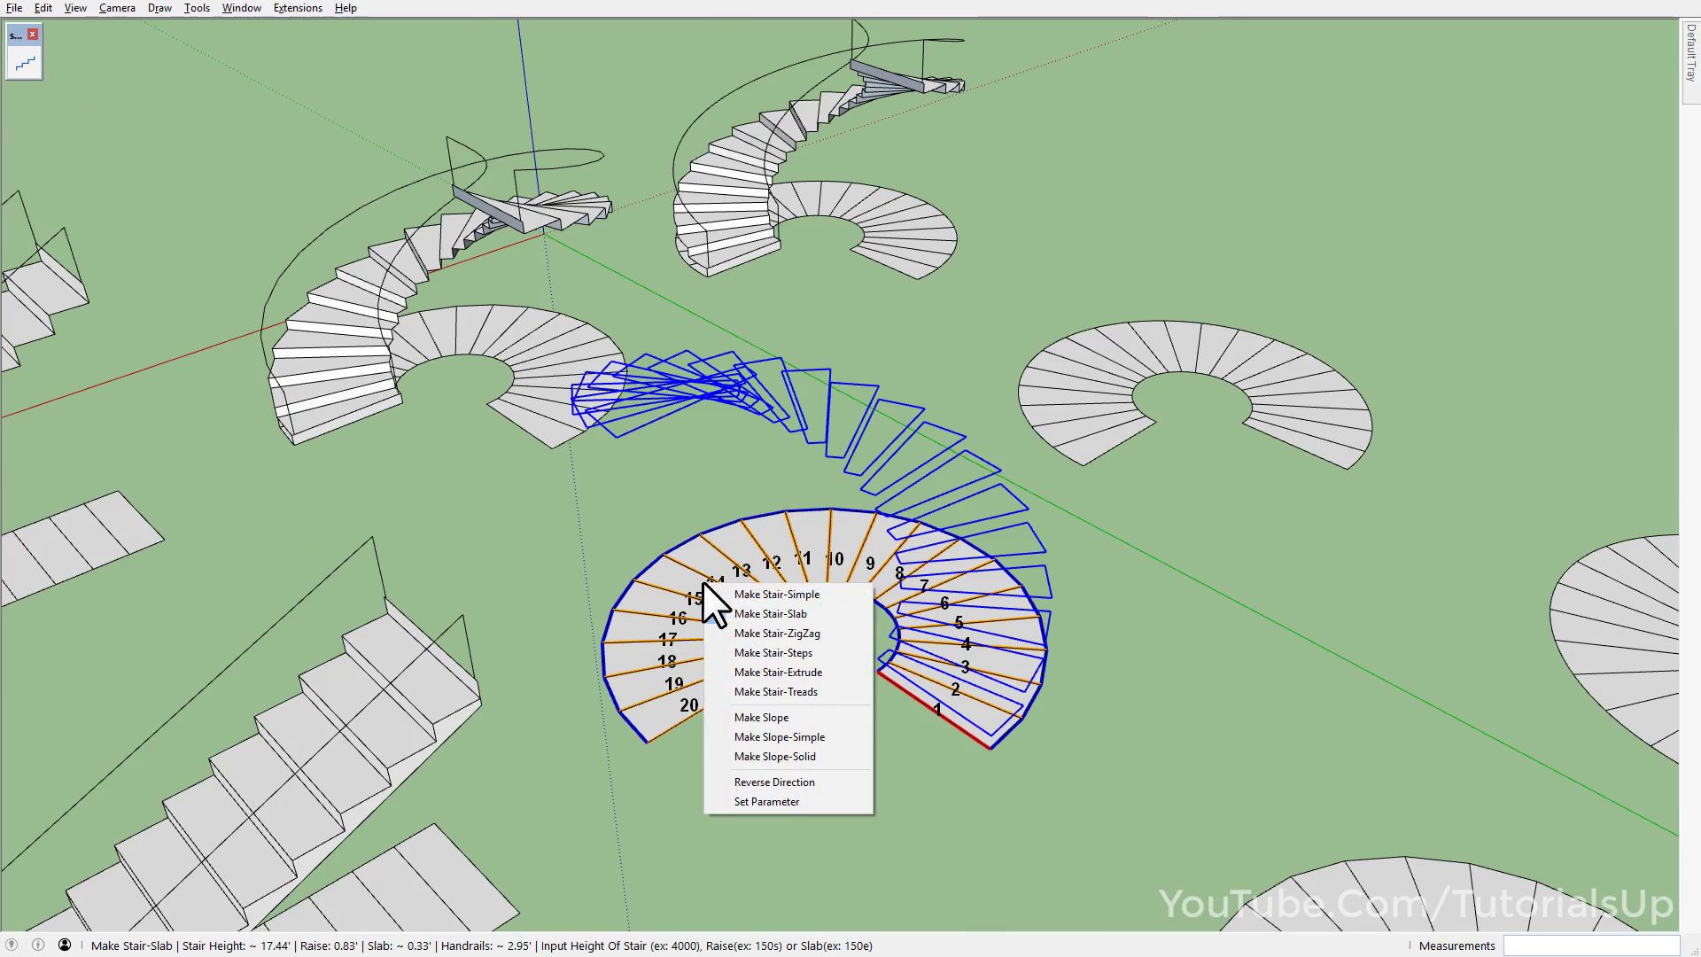
left_click(832, 797)
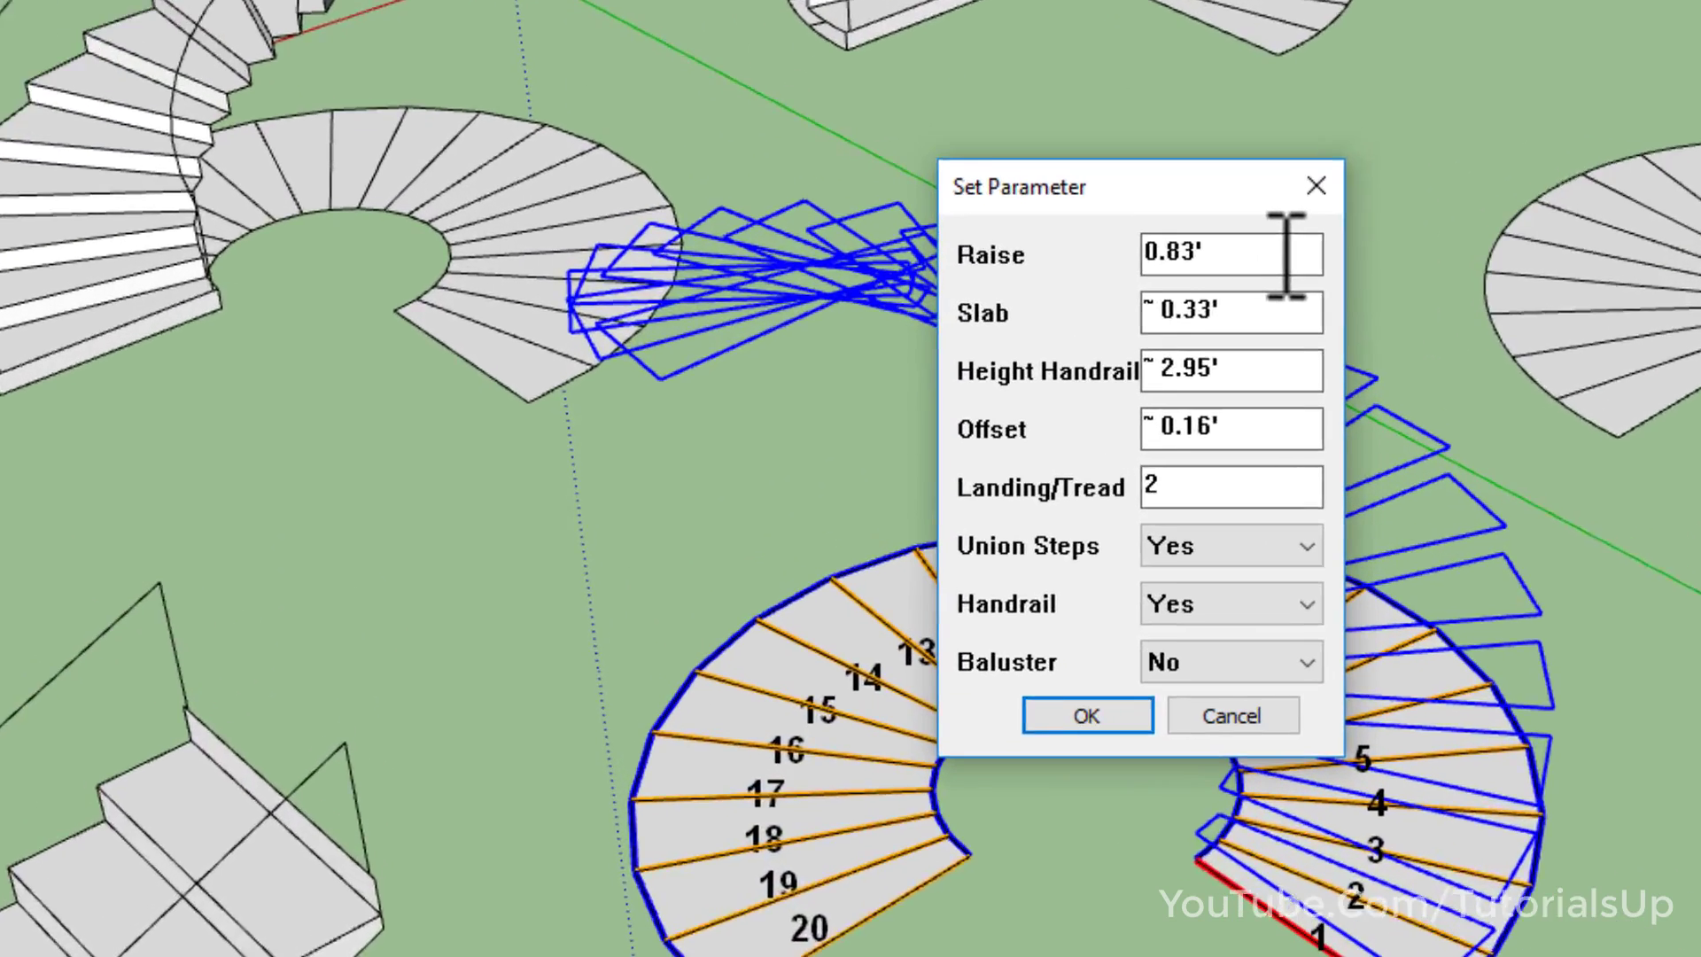
- Set Raise to 0.8' and Slab to 1, then apply with OK
double_click(1286, 256)
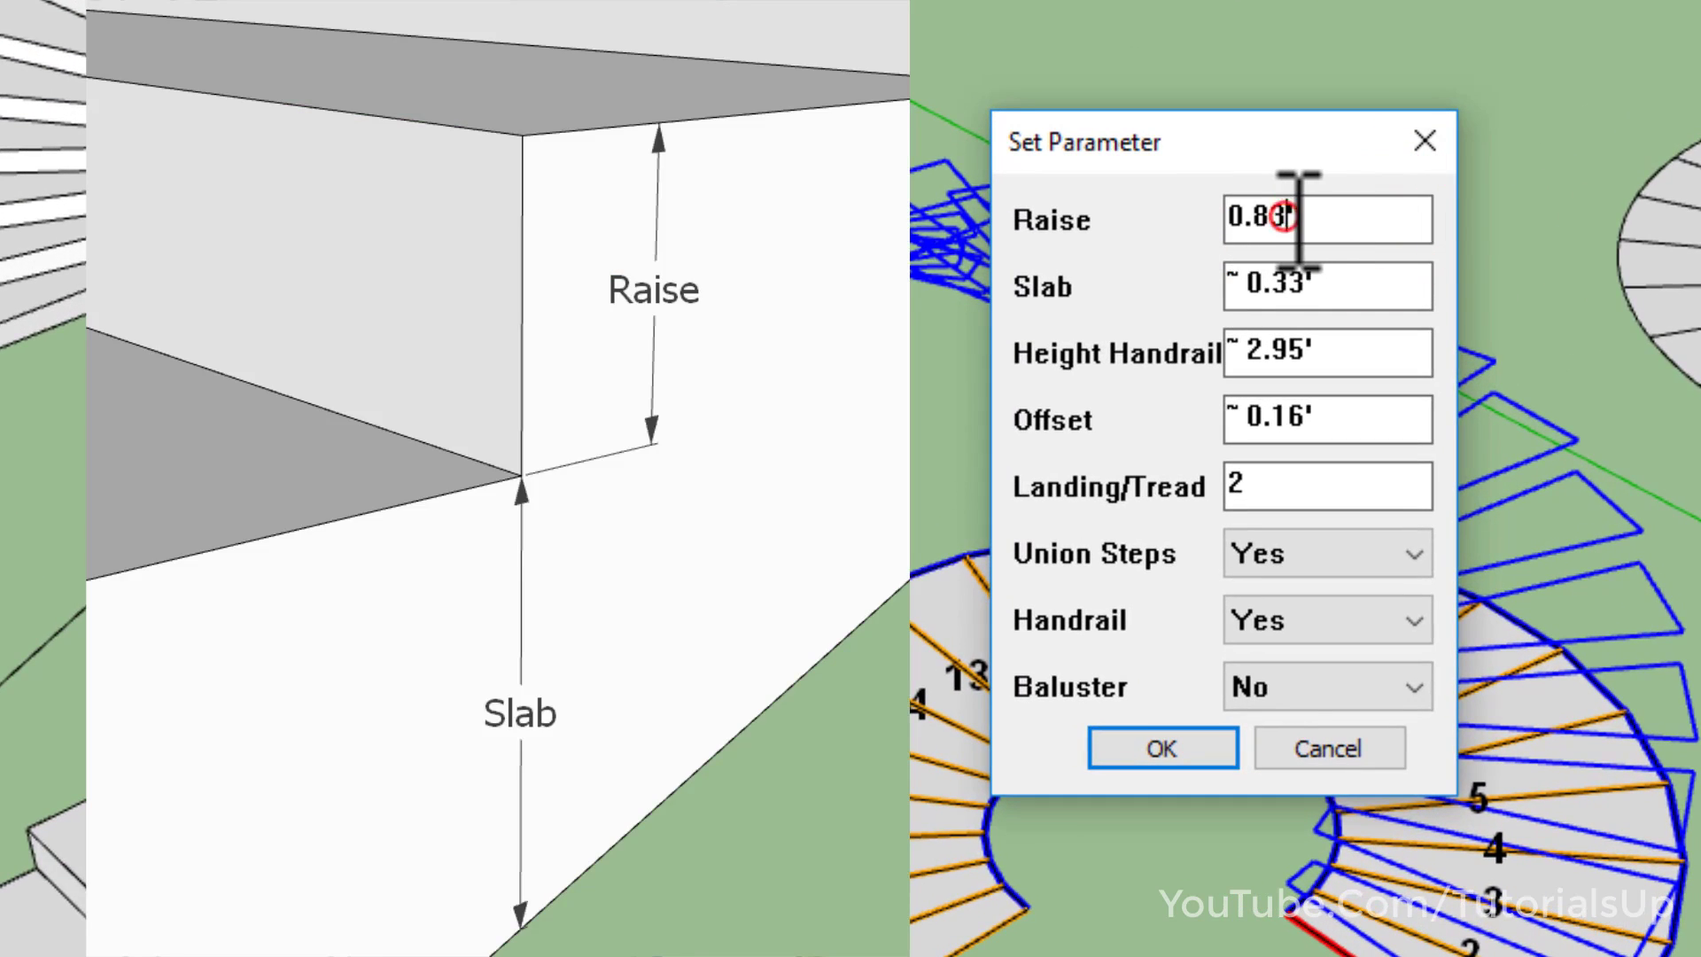
key("BackSpace")
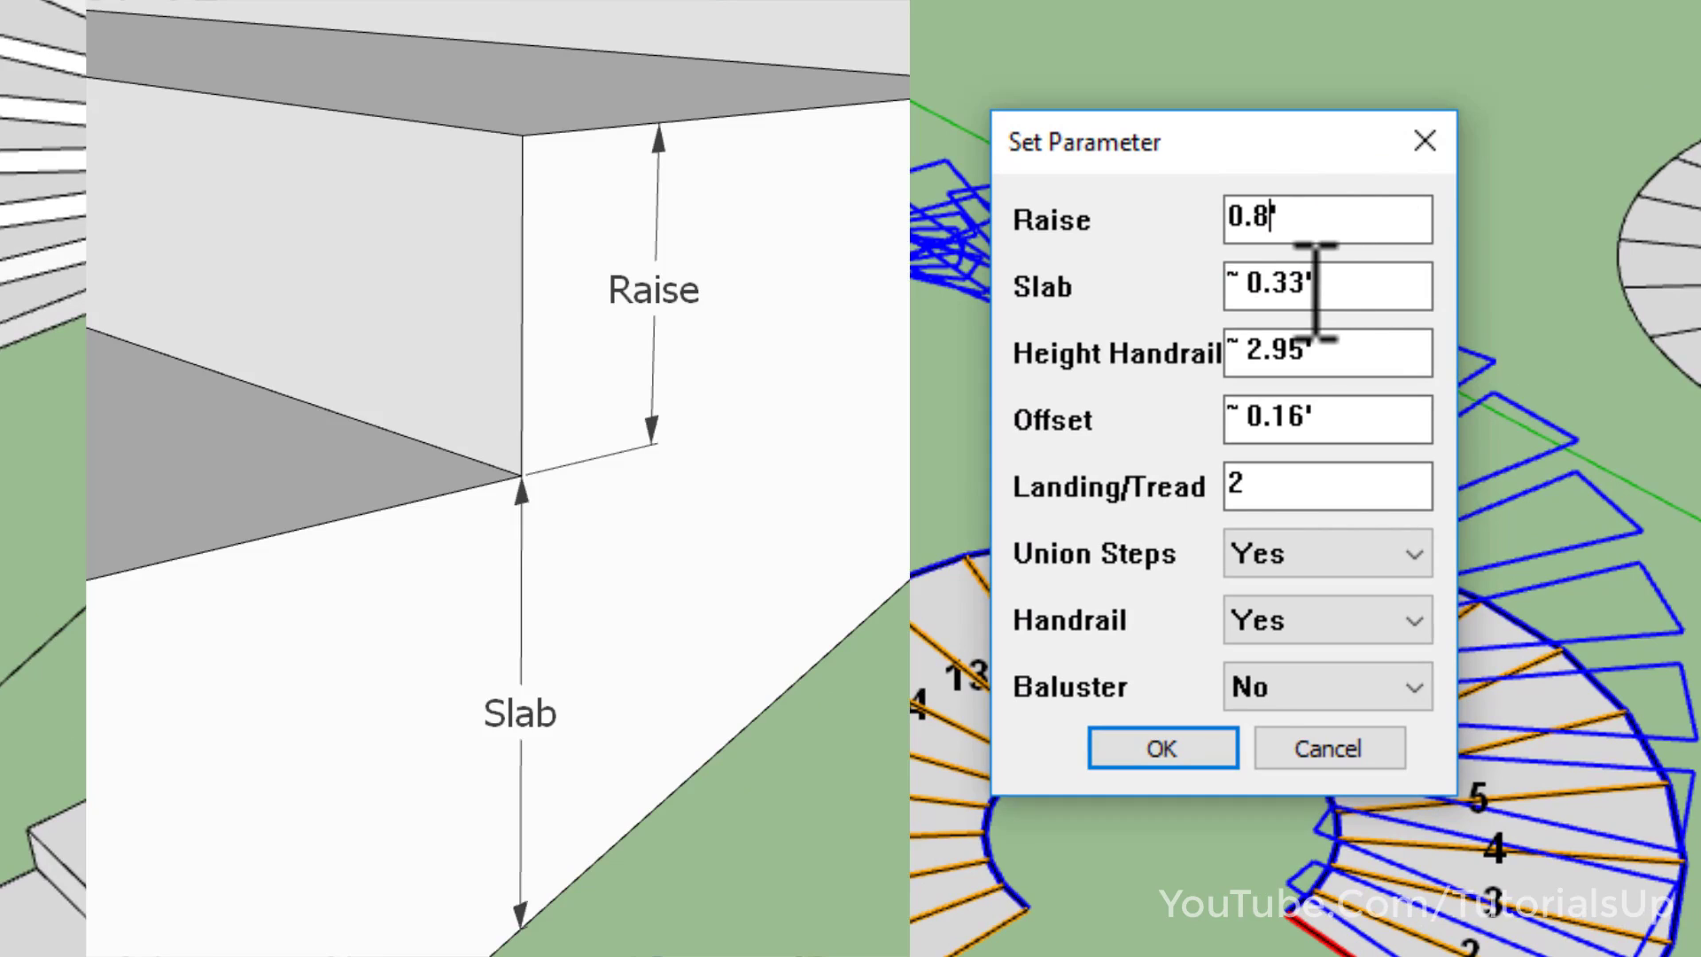
double_click(1319, 286)
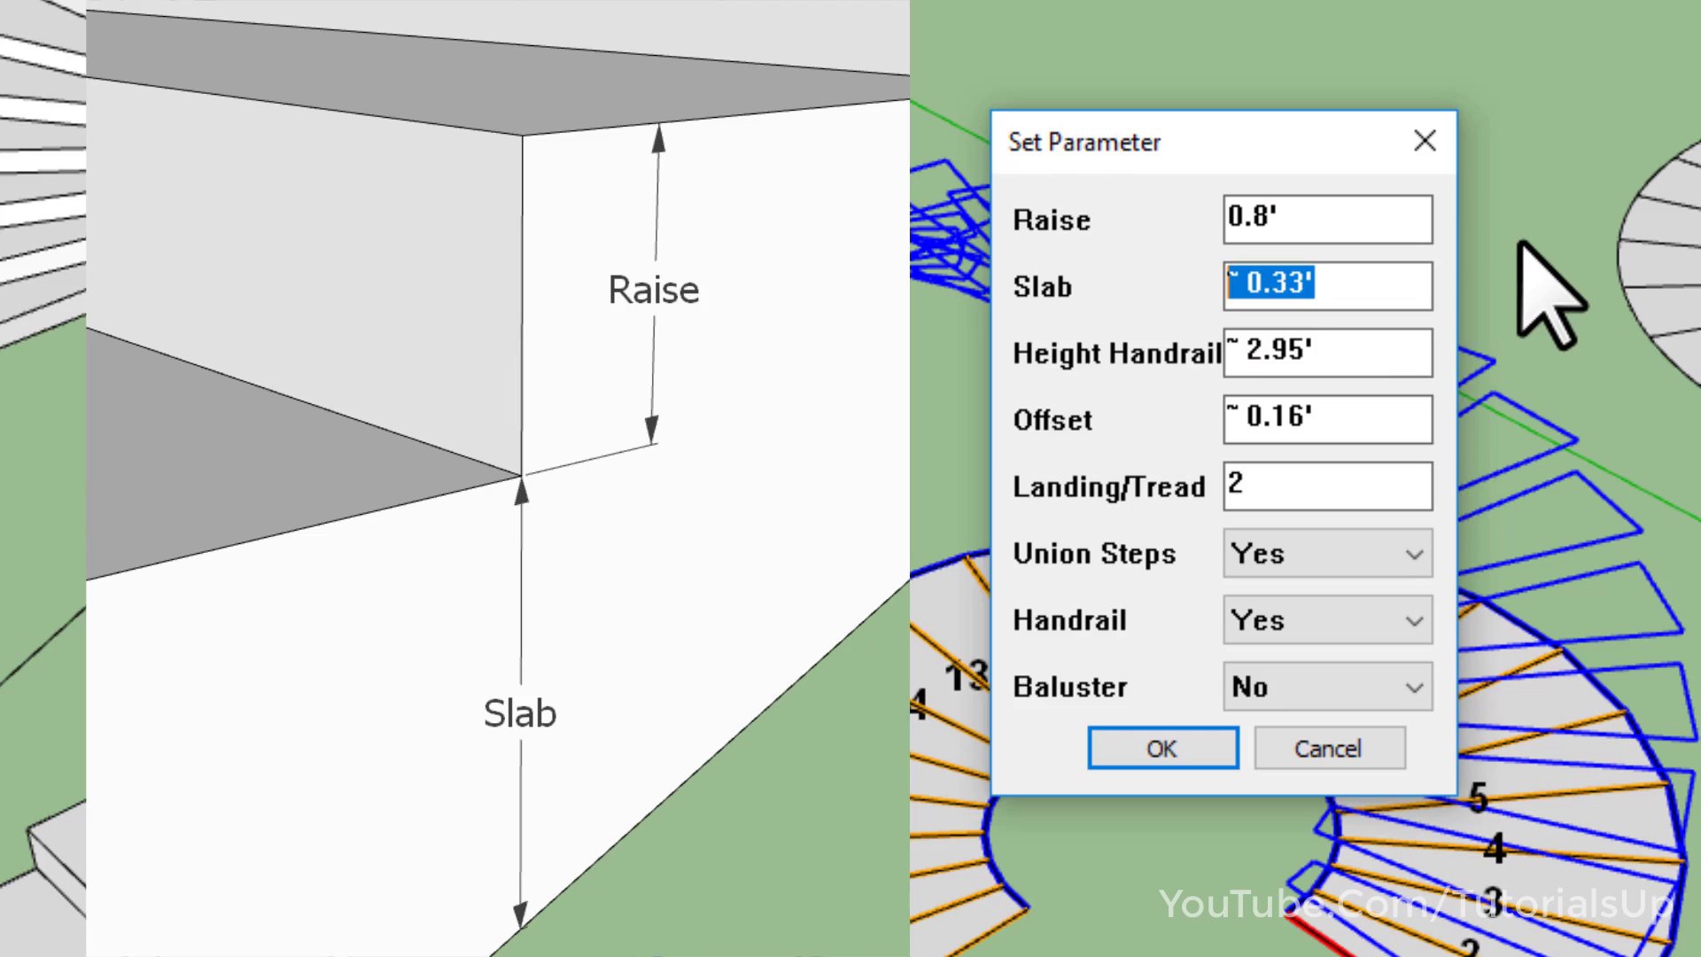
type("1")
left_click(1177, 293)
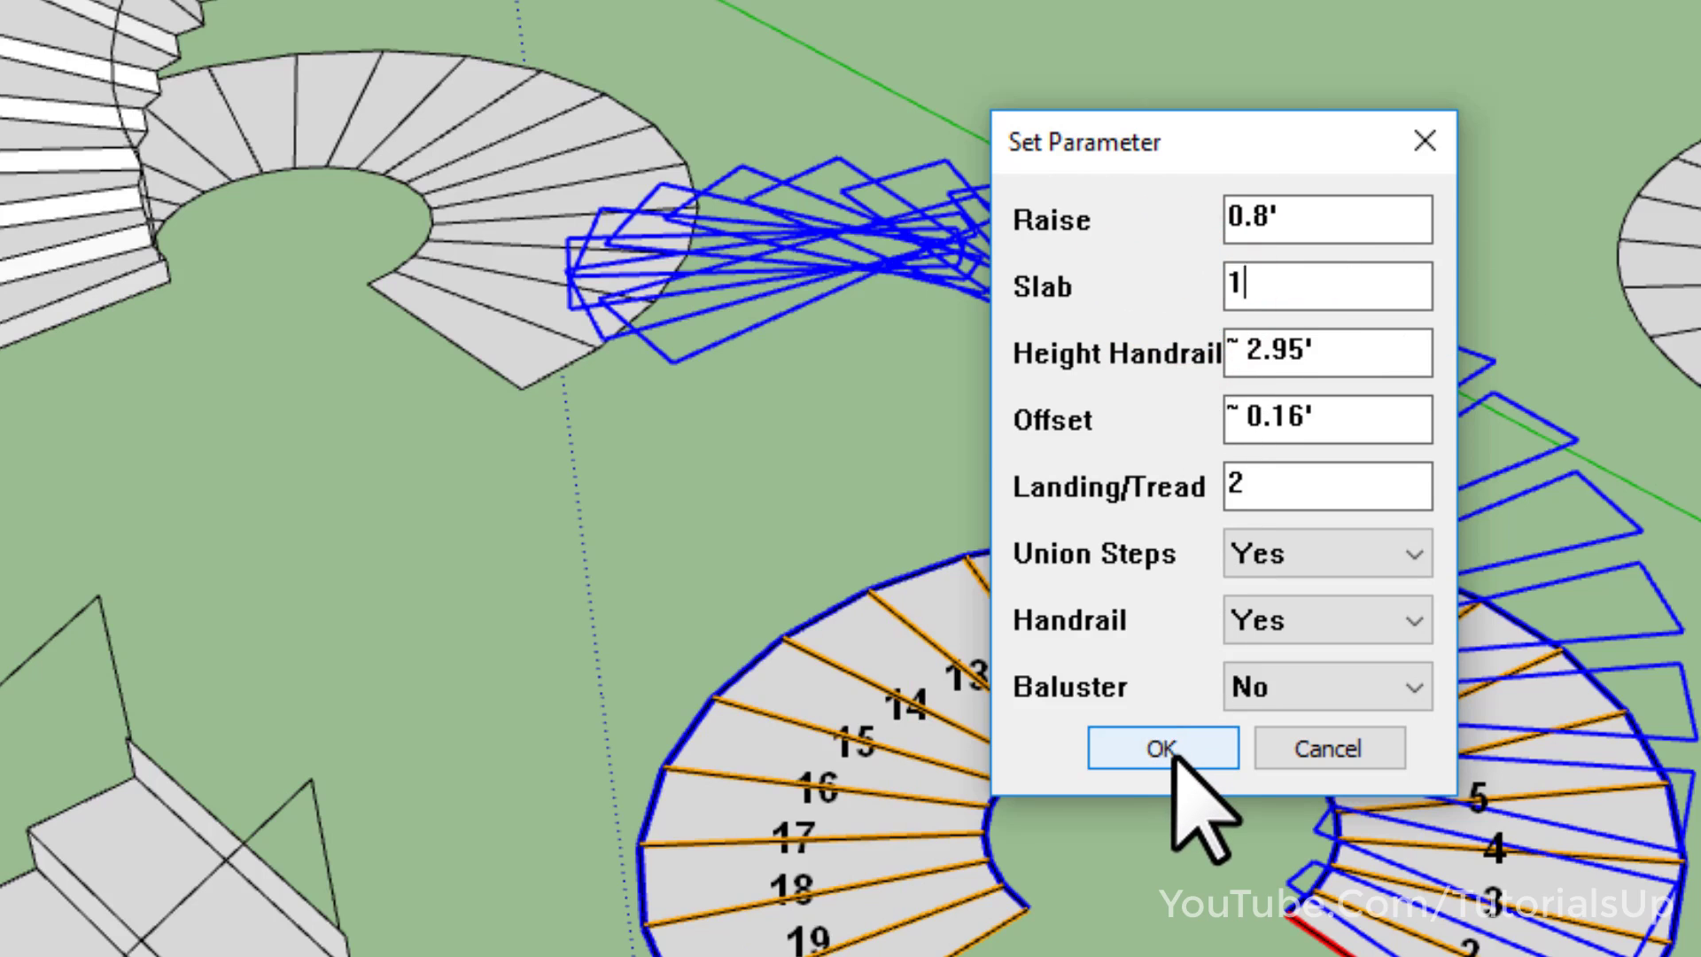
left_click(1176, 754)
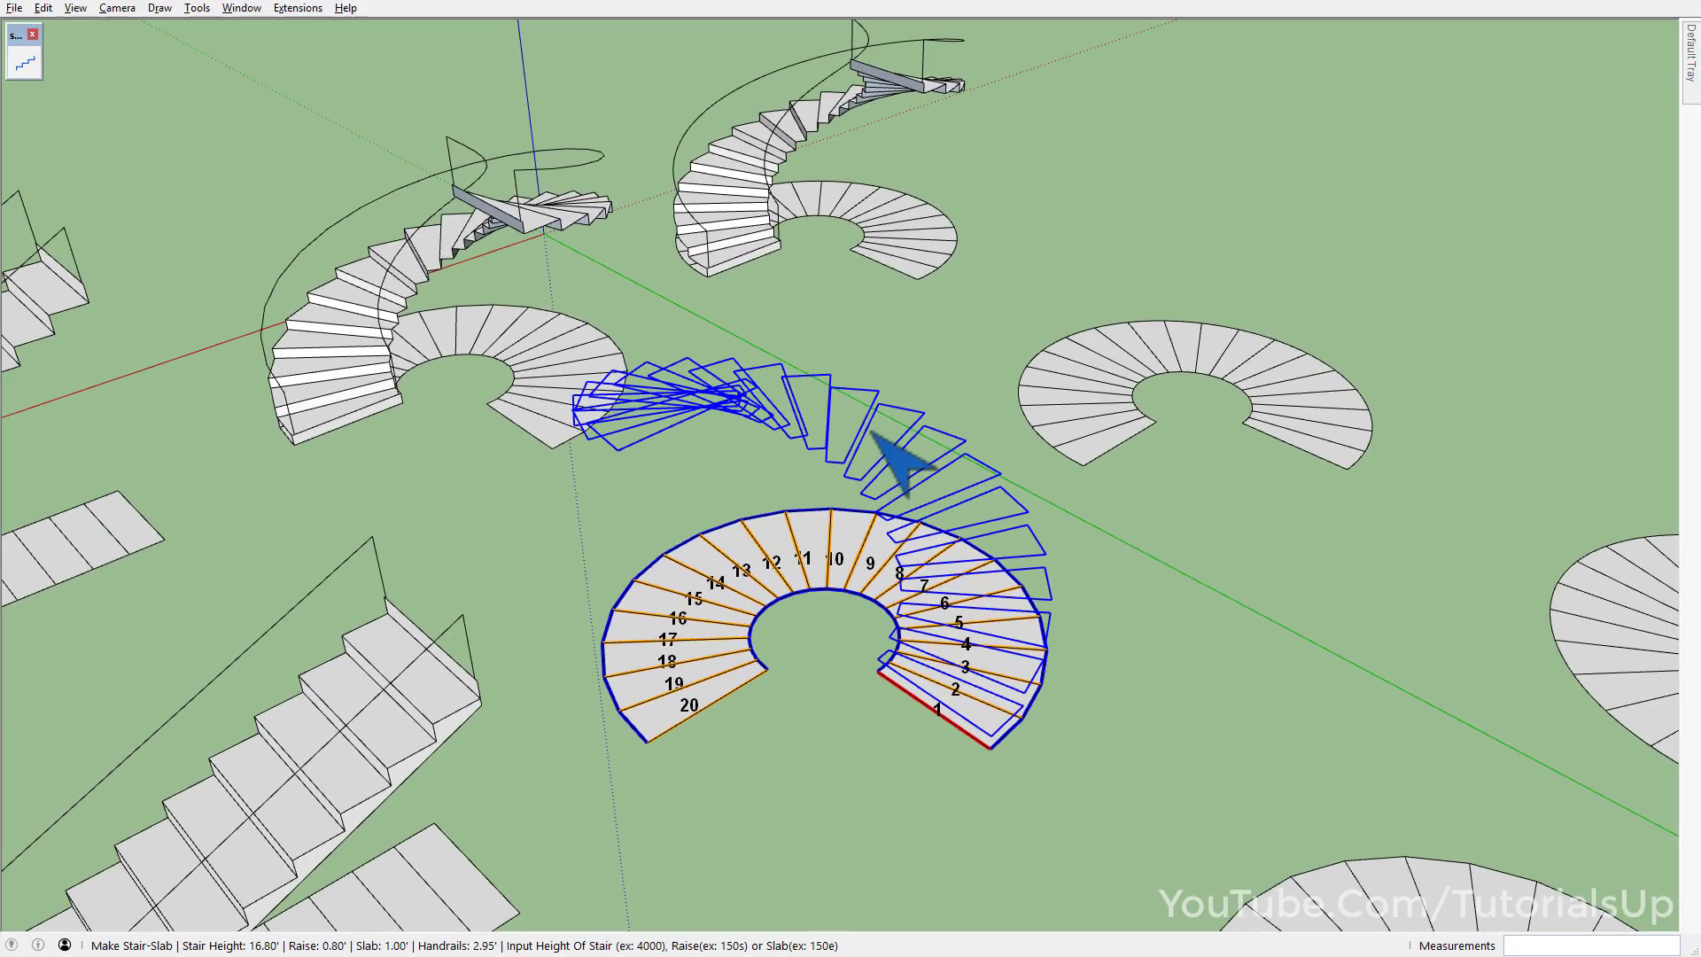
- Measure the new 16.80' spiral stair with Tape Measure to confirm the 1.00' slab
middle_click_drag(827, 455, 878, 449)
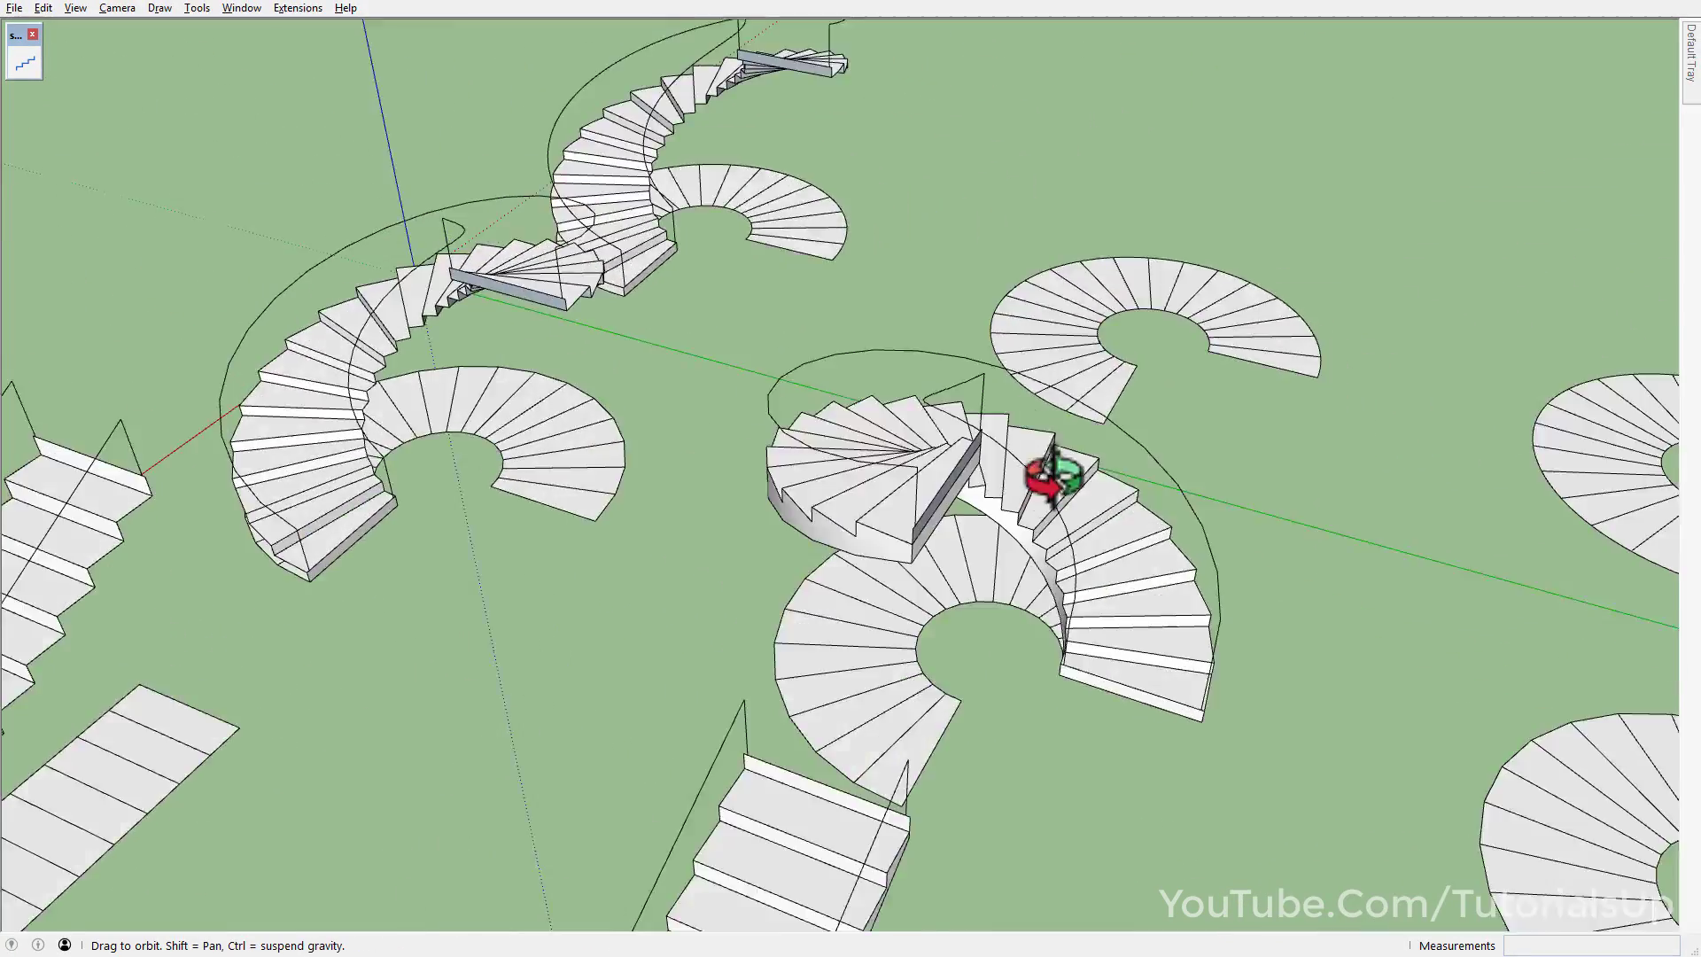
scroll(897, 482, "up", 4)
scroll(858, 470, "up", 3)
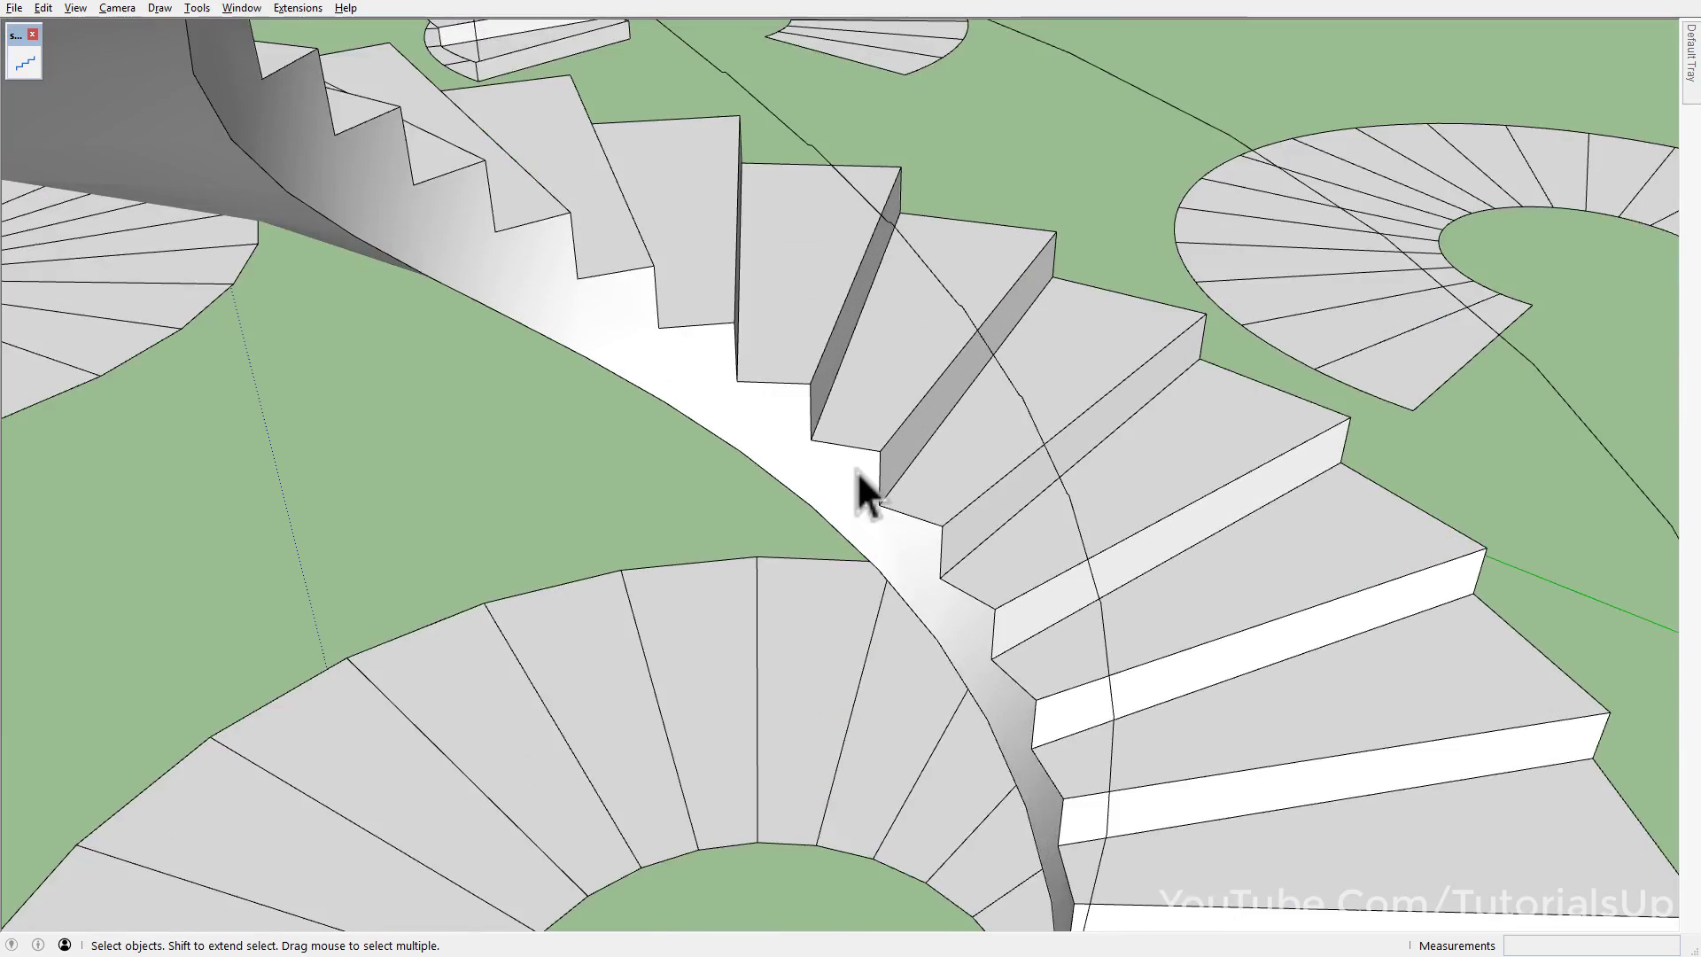
scroll(858, 471, "up", 3)
middle_click_drag(835, 463, 779, 459)
key("t")
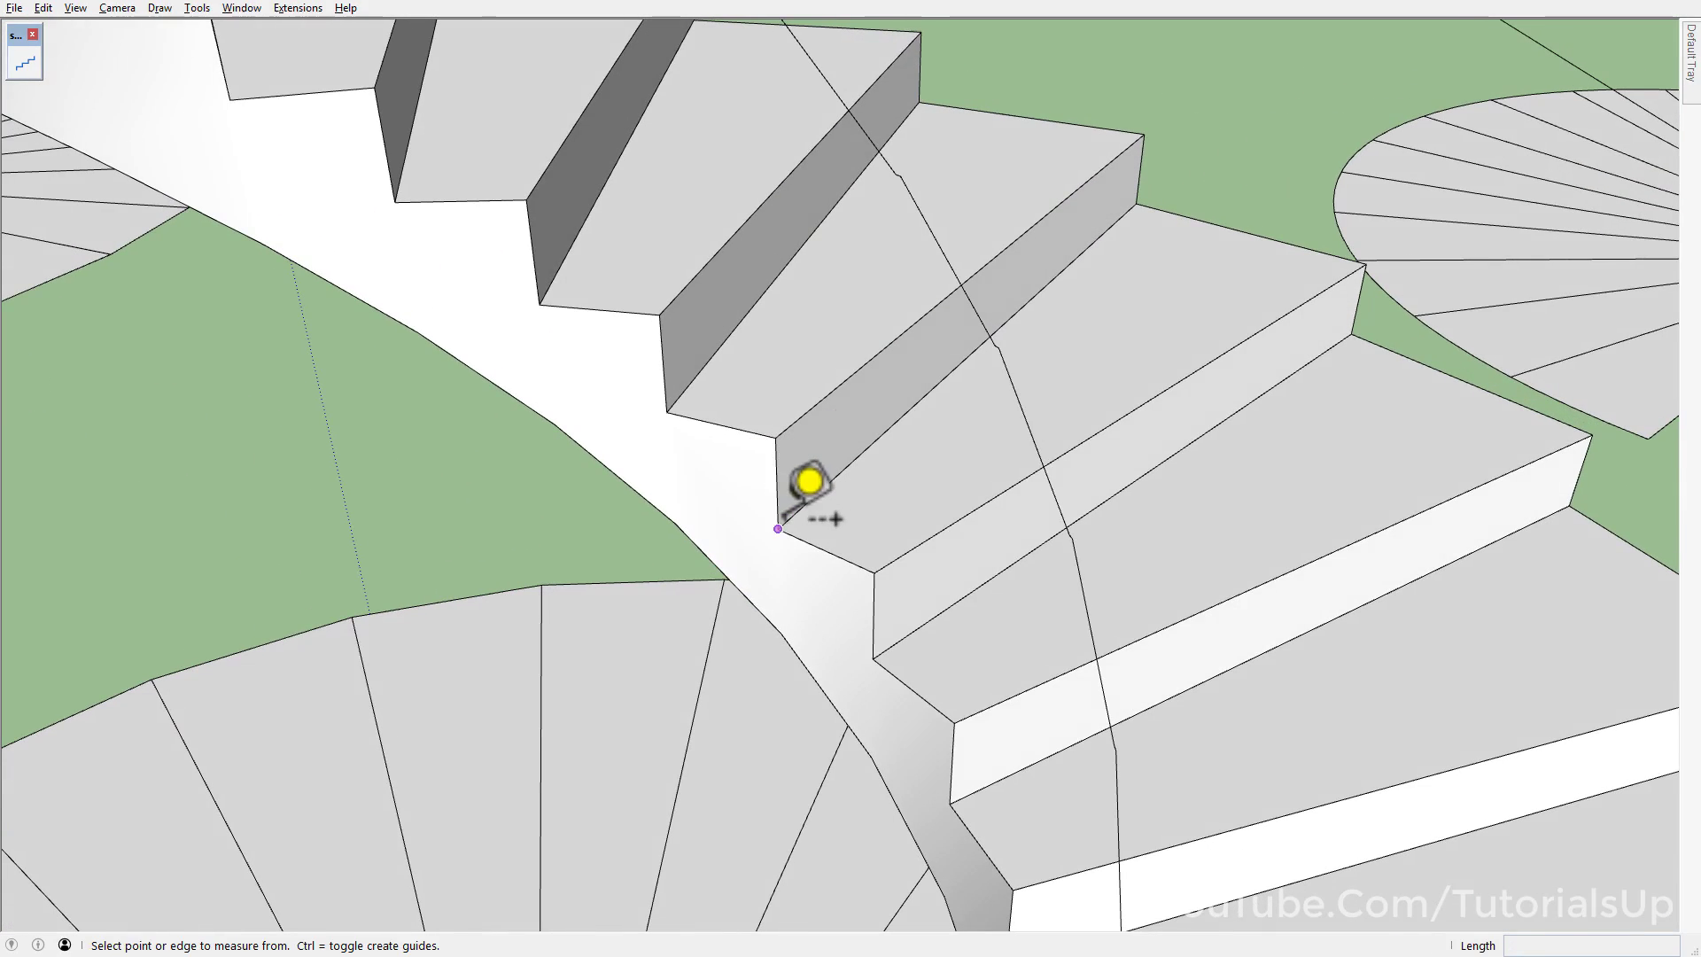
left_click(778, 529)
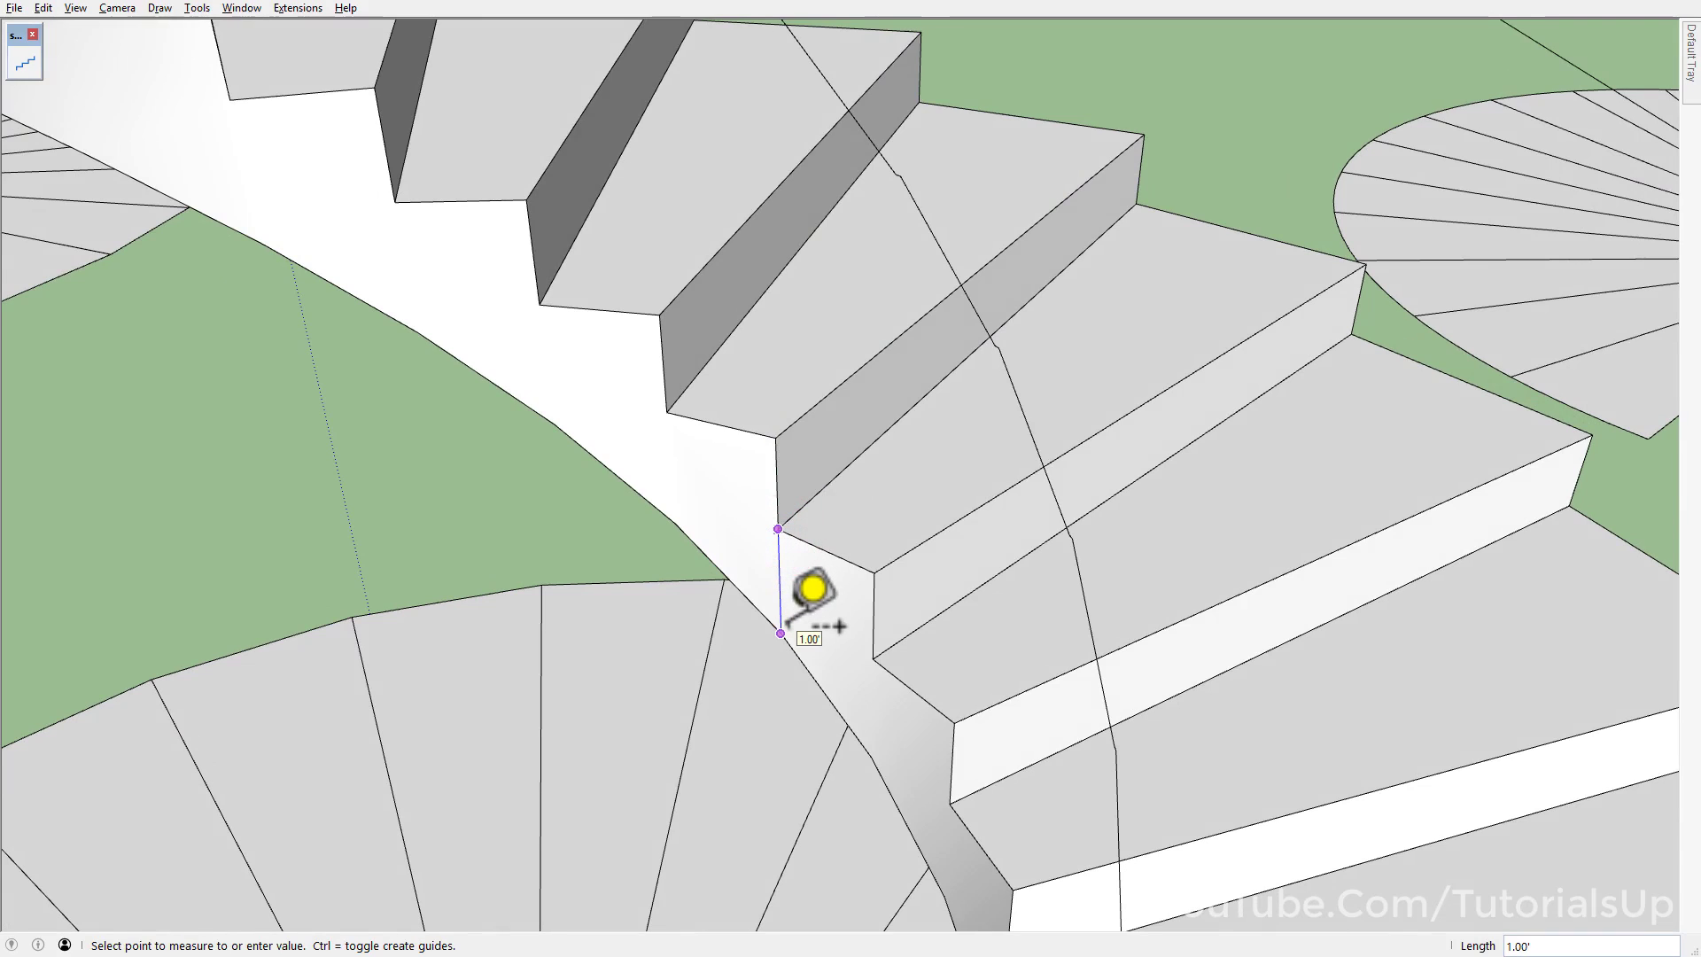
key("space")
scroll(790, 522, "down", 3)
scroll(792, 512, "down", 3)
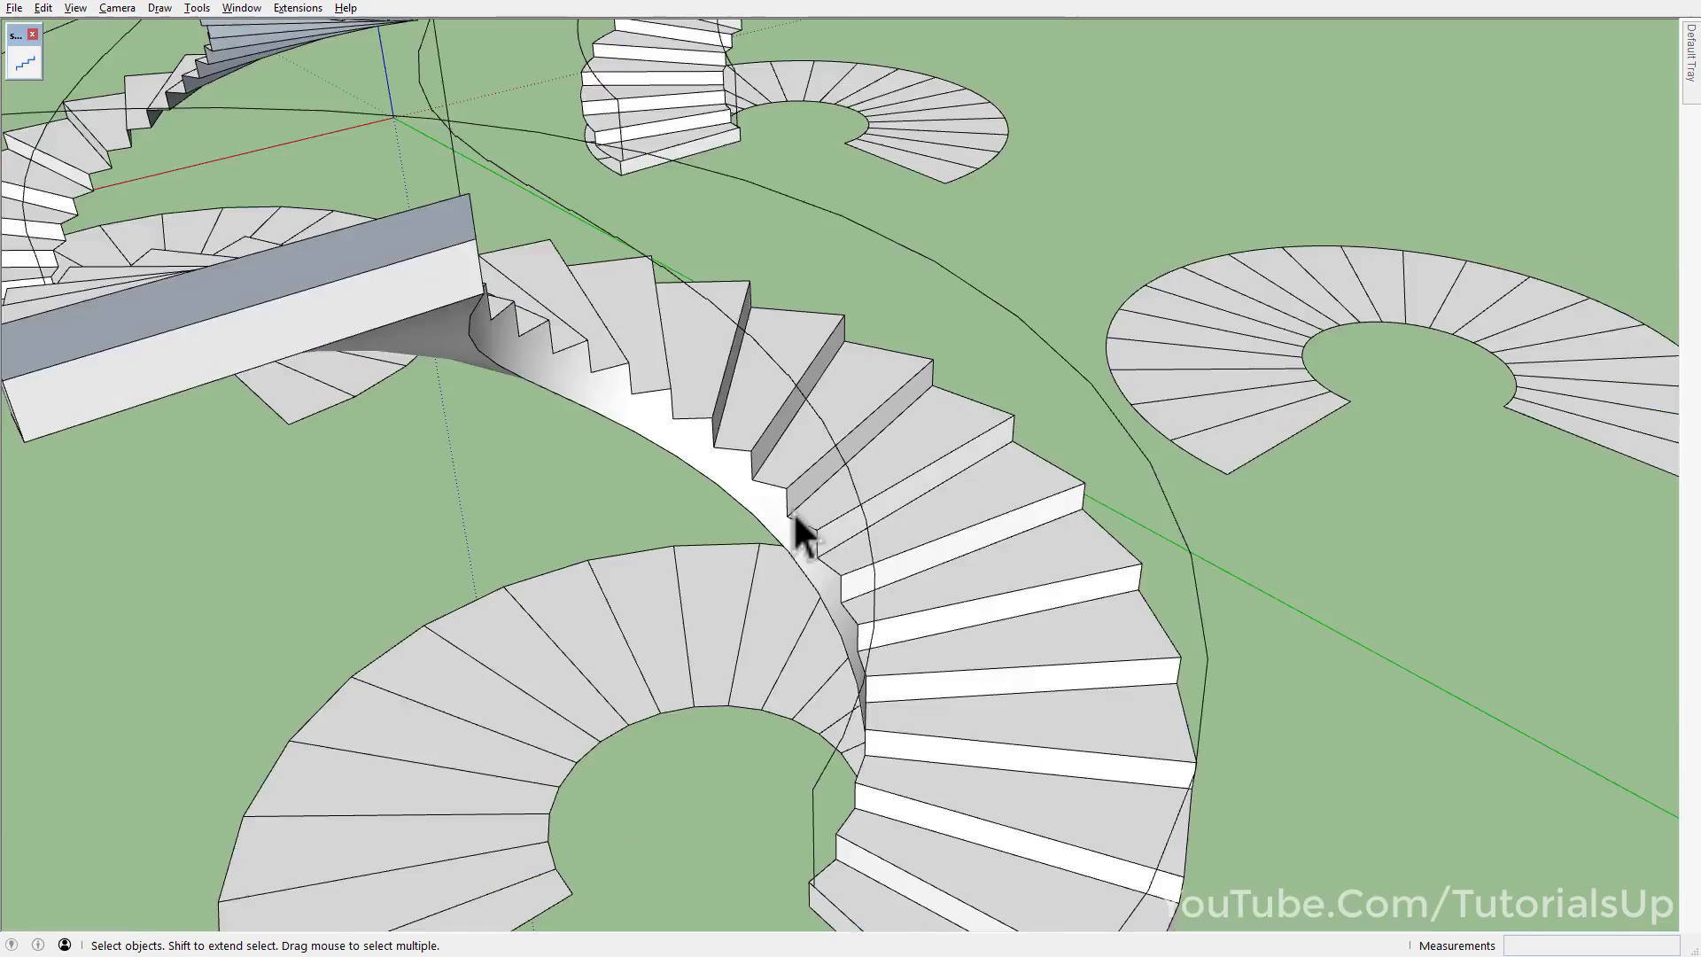
scroll(794, 512, "down", 3)
scroll(808, 482, "down", 2)
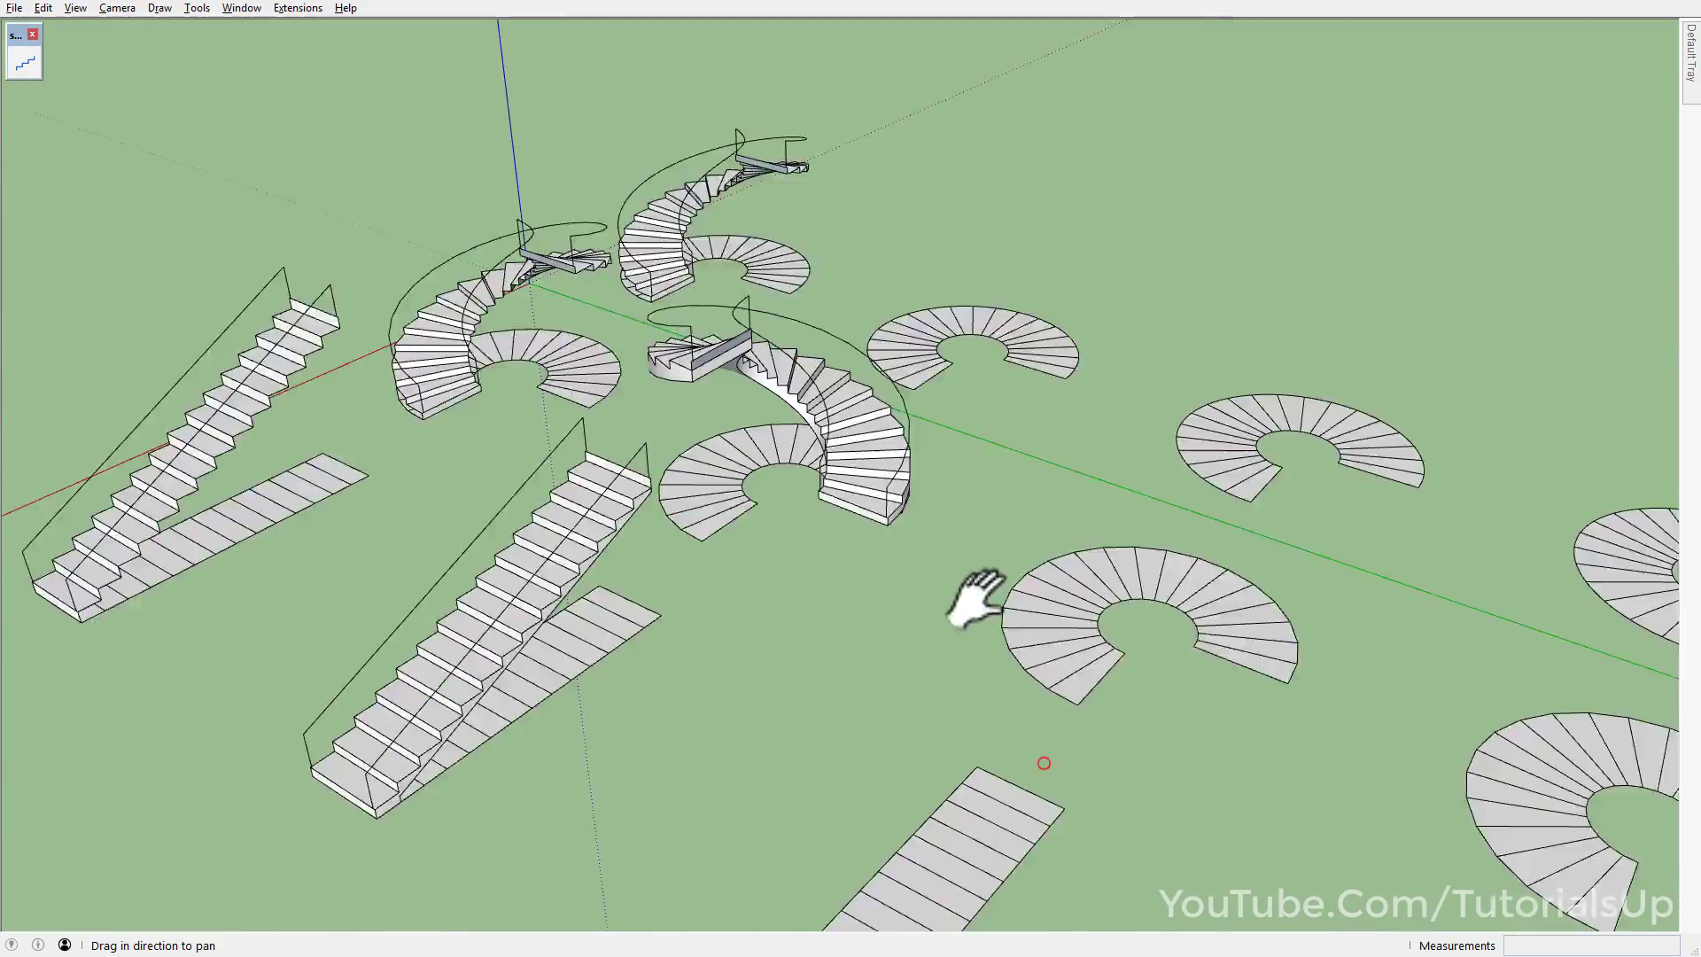
- Build the flat straight layout as a ZigZag staircase, 12.00' tall with 0.80' risers
middle_click_drag(865, 588, 900, 403, "shift")
triple_click(791, 613)
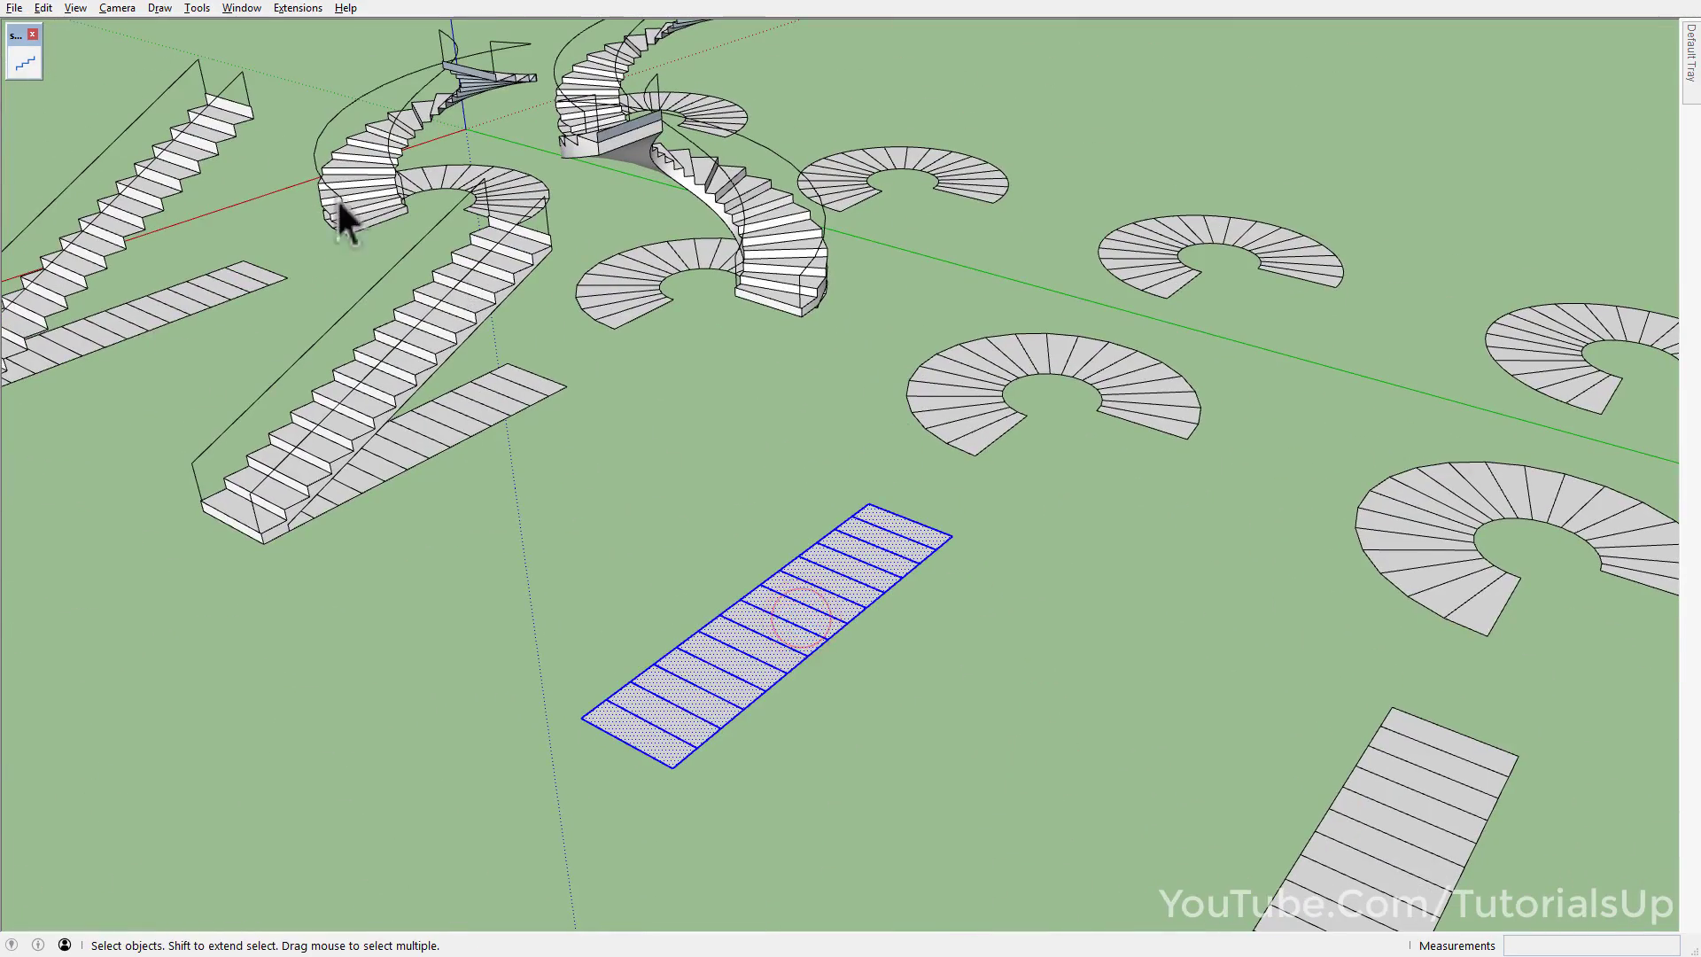
left_click(18, 62)
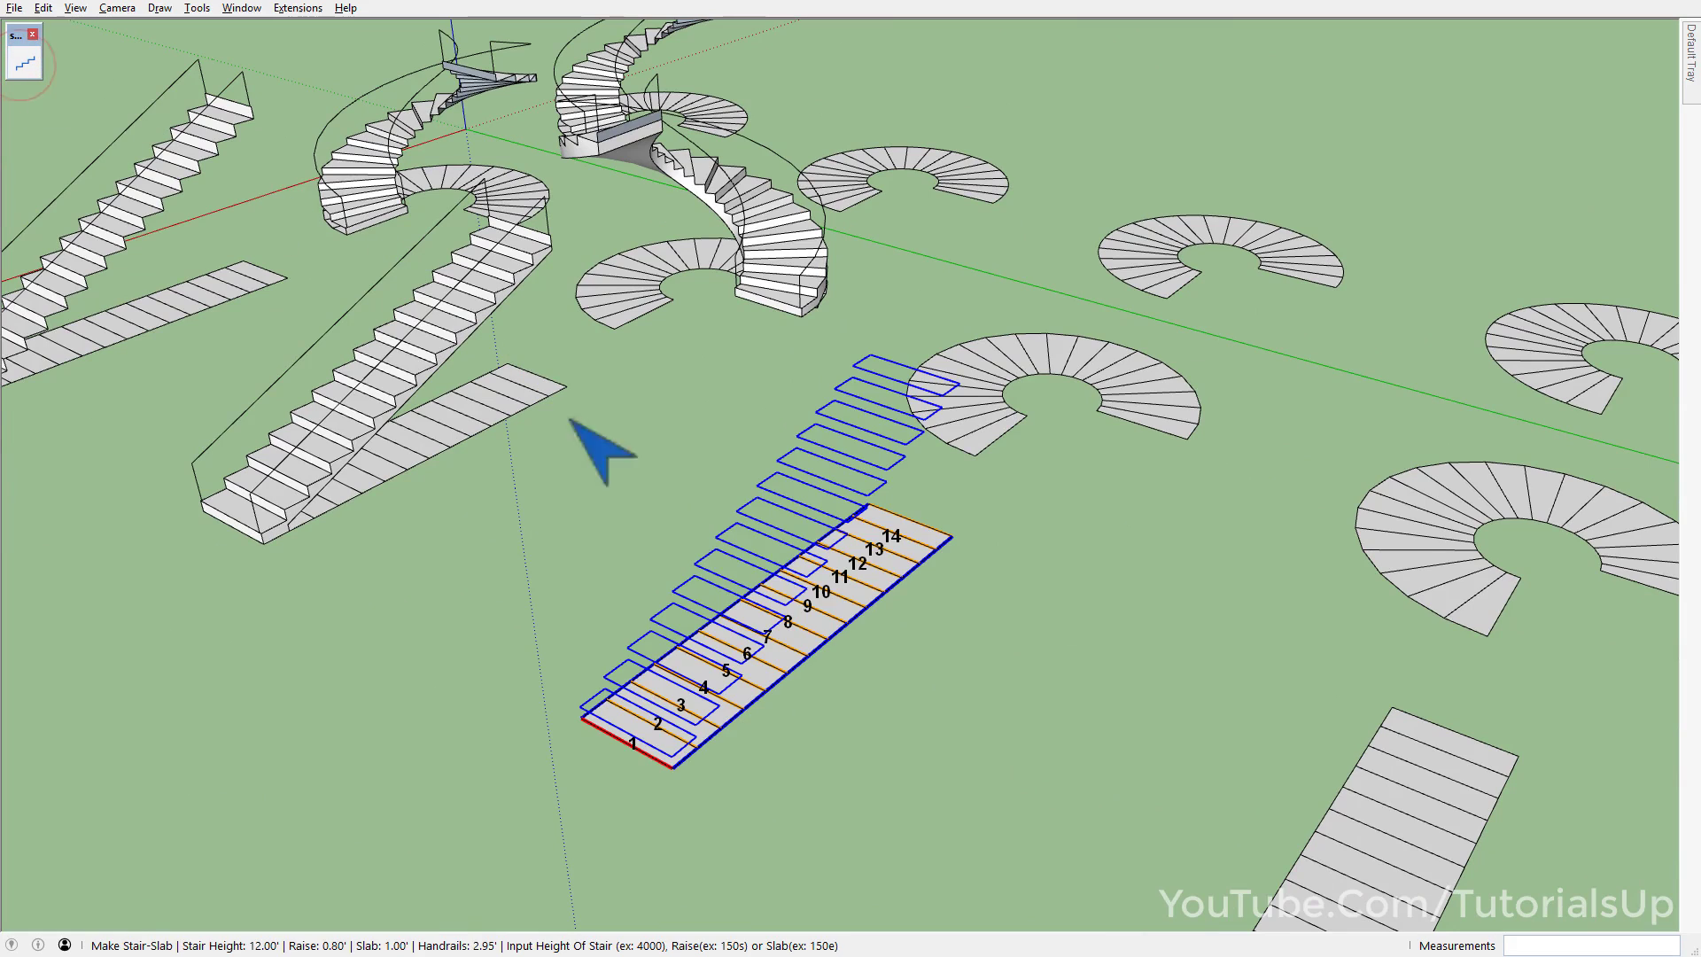
right_click(789, 601)
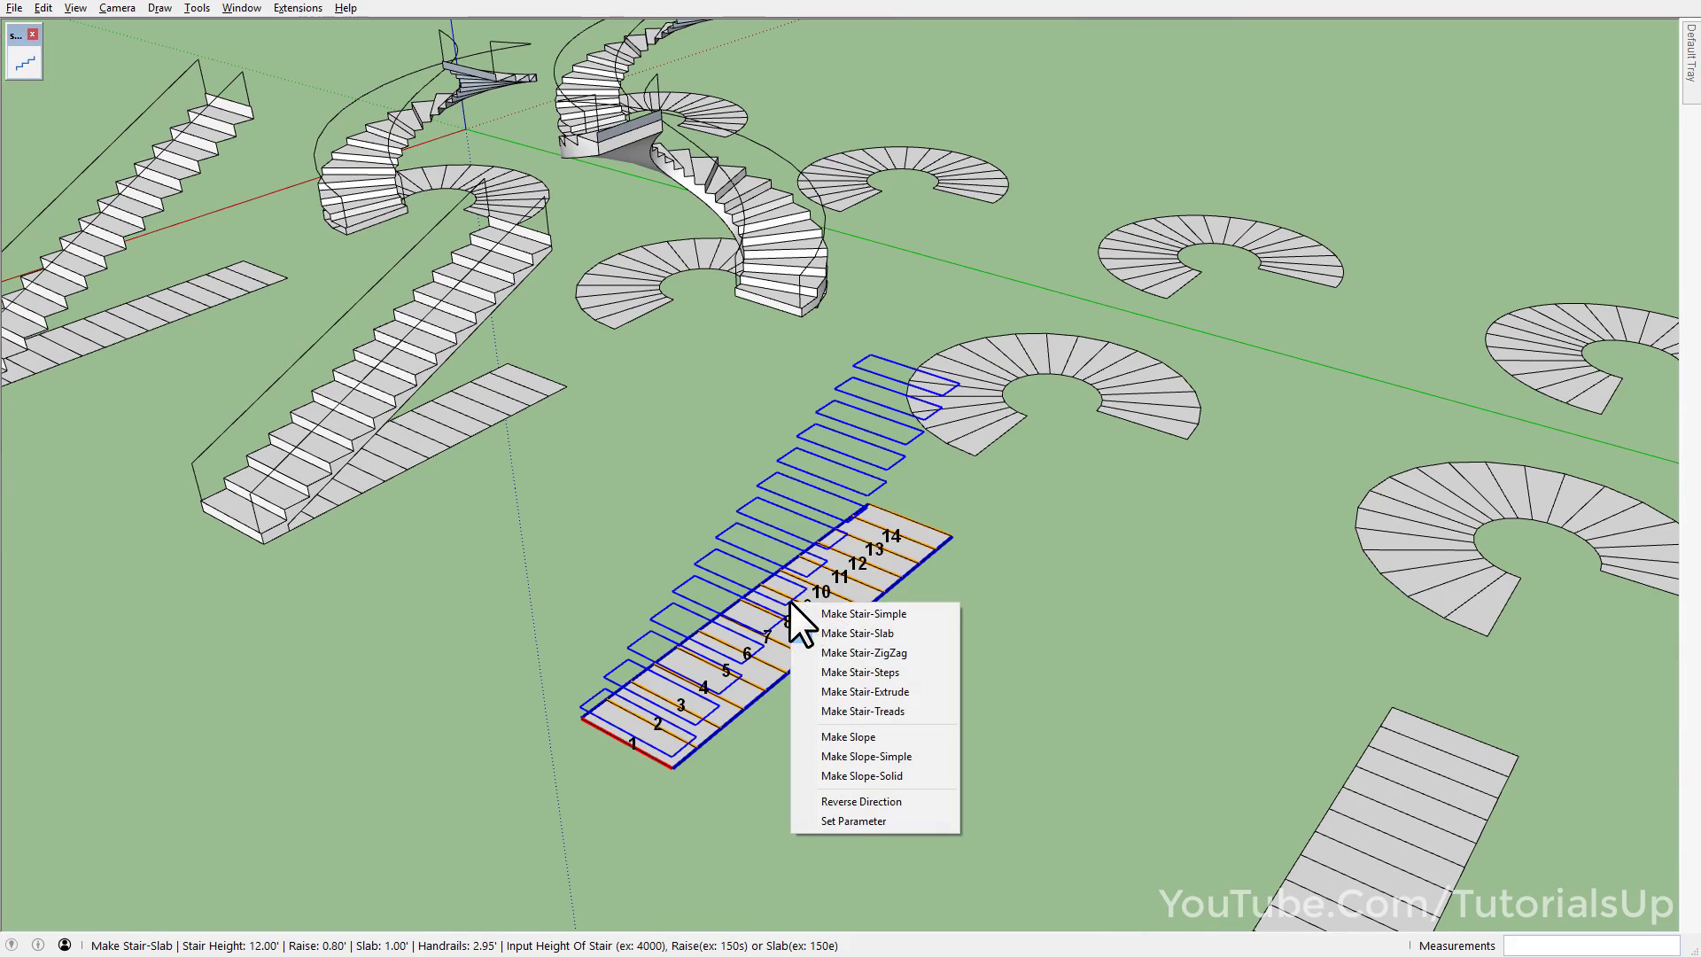
left_click(923, 652)
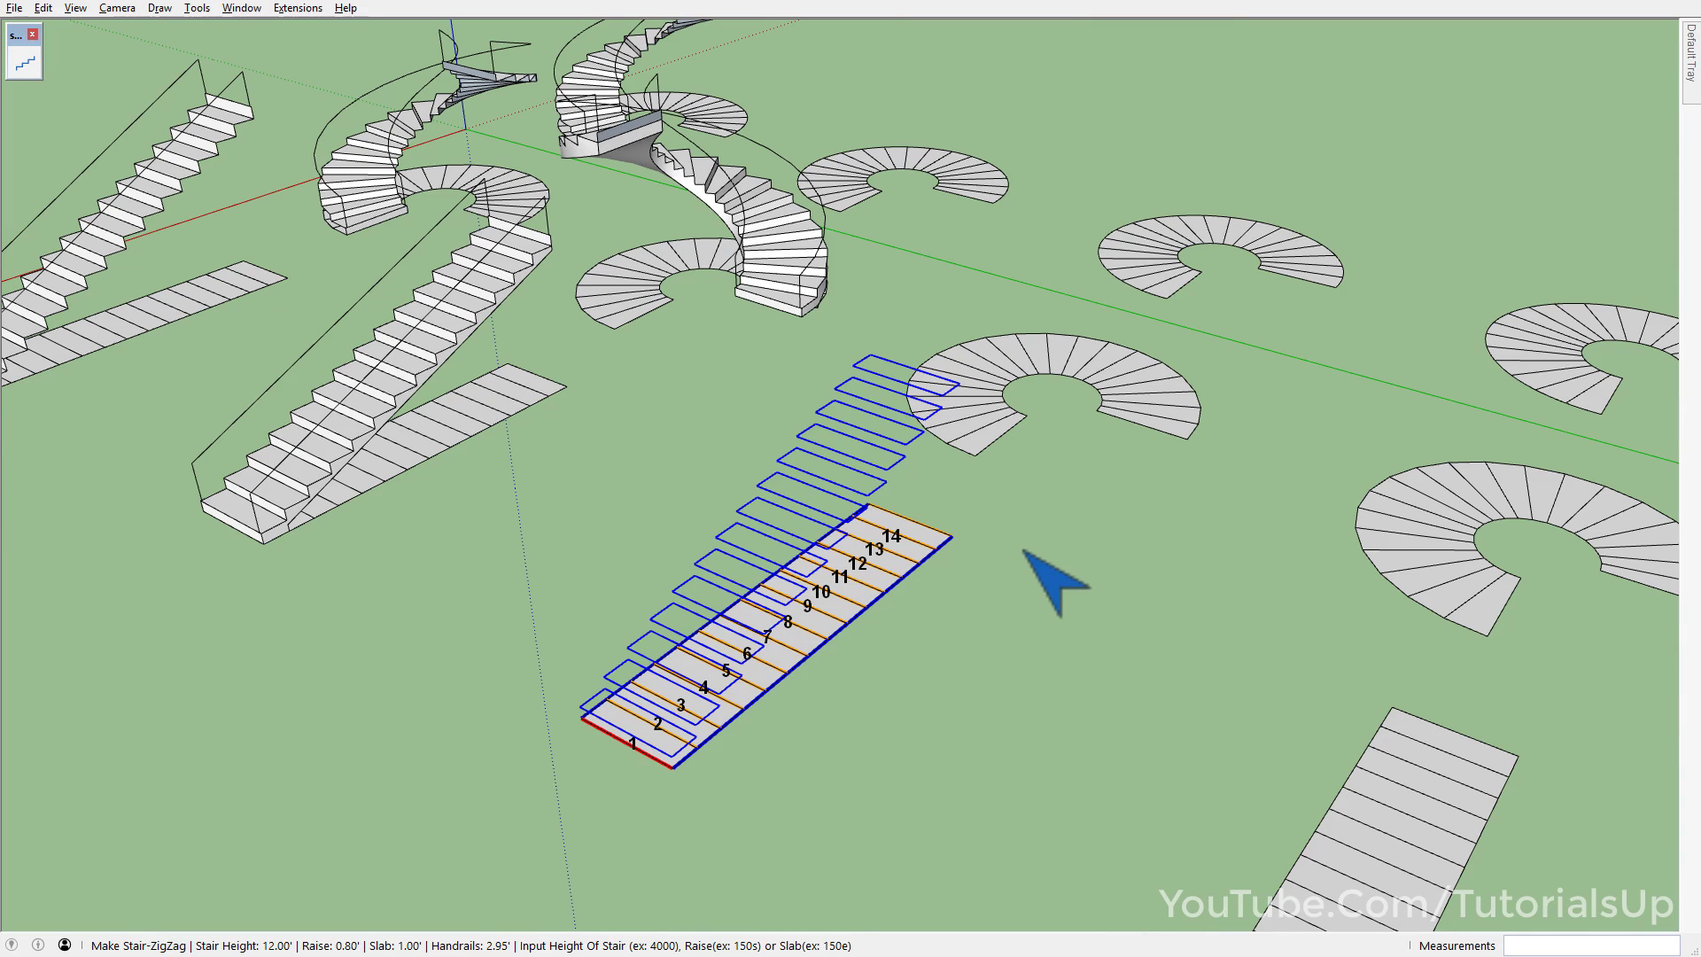
key("Return")
- Orbit around the zigzag staircase, then select the next flat straight layout
scroll(799, 597, "up", 3)
scroll(791, 593, "up", 3)
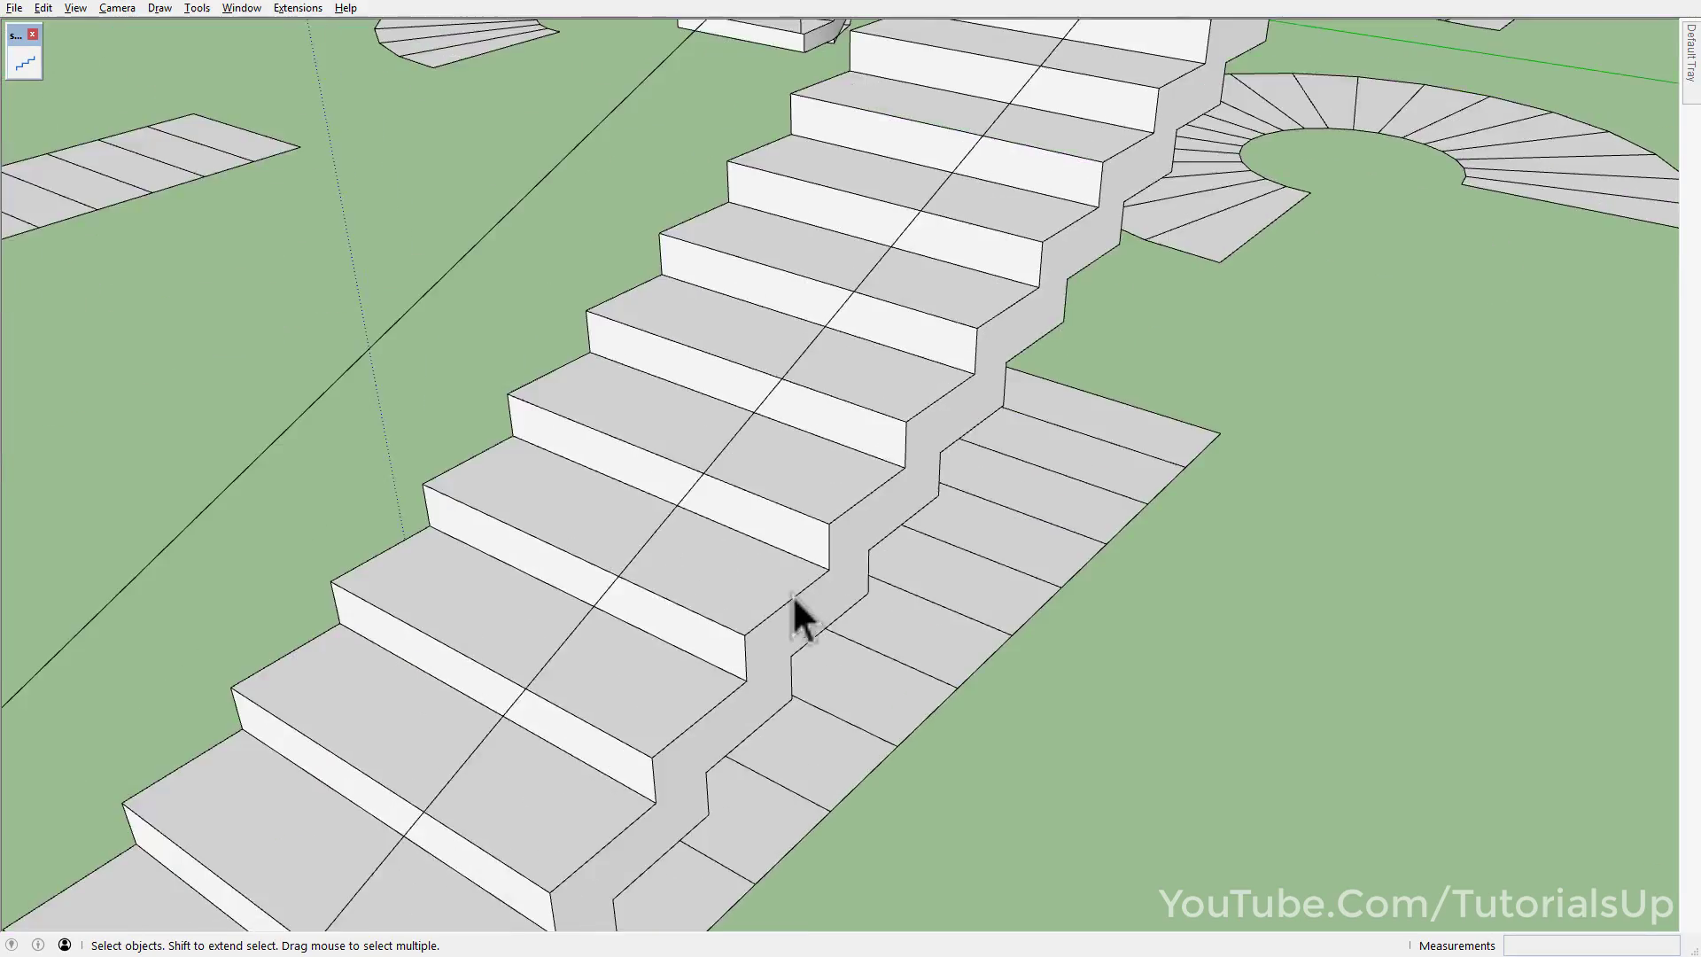
mouse_move(792, 593)
middle_mouse_down()
mouse_move(410, 528)
mouse_move(424, 479)
mouse_move(588, 375)
mouse_move(721, 608)
middle_mouse_up()
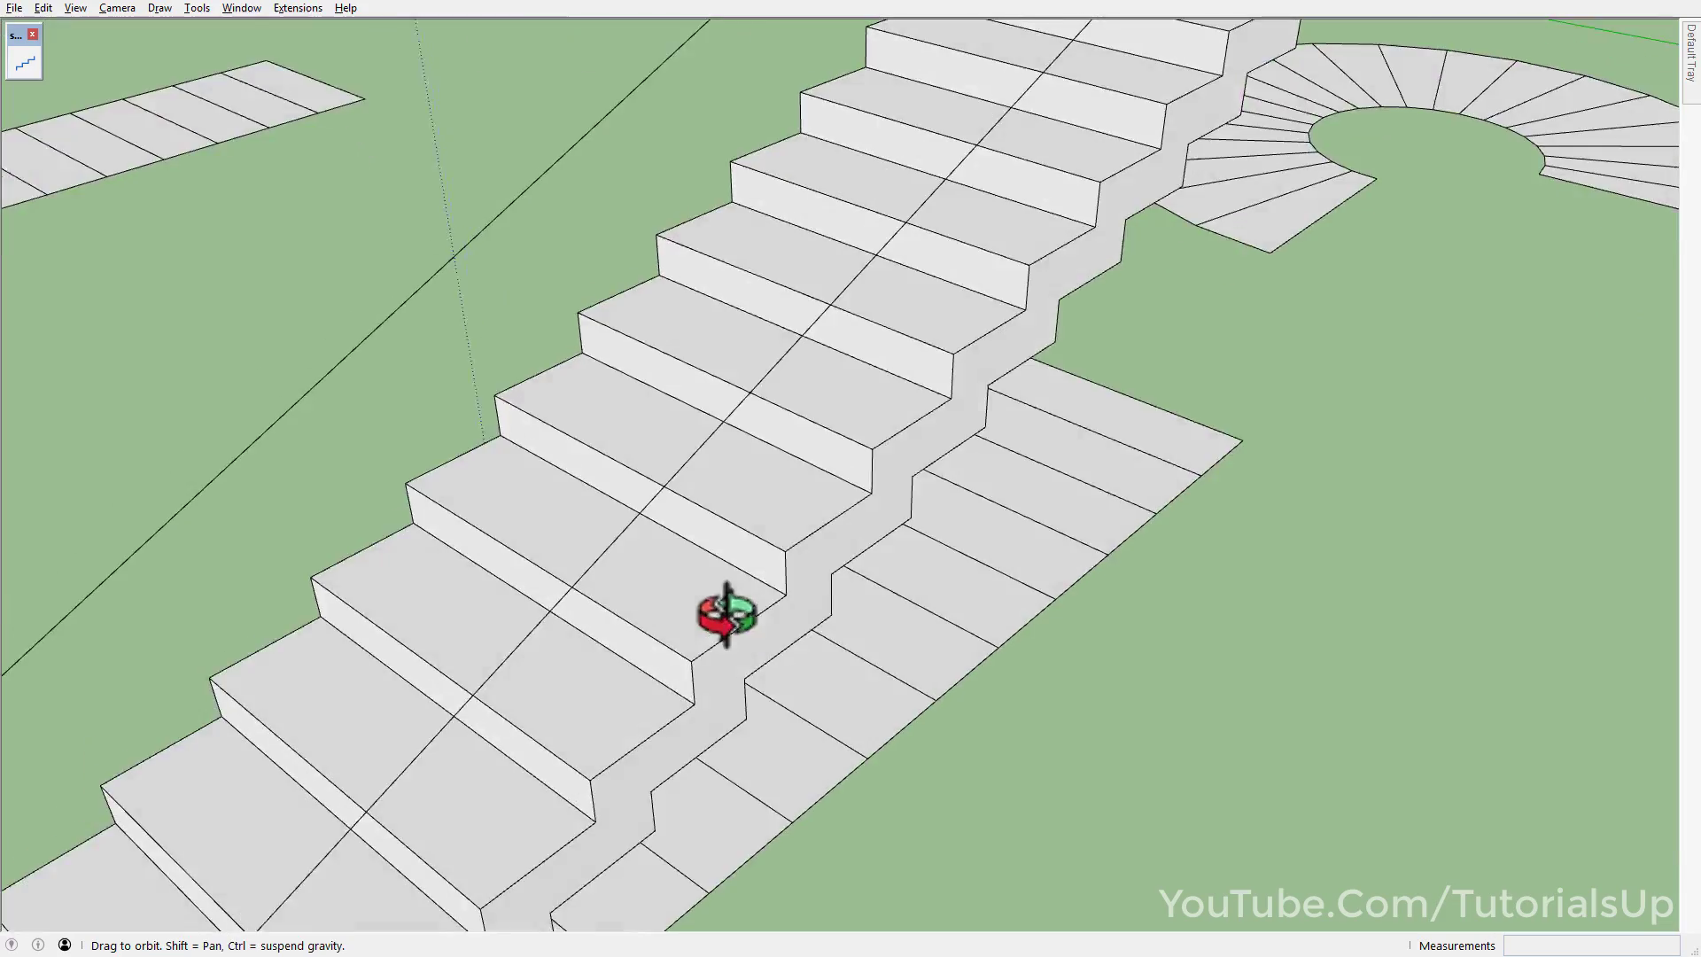
scroll(732, 429, "down", 3)
scroll(725, 415, "down", 2)
middle_click_drag(899, 520, 368, 216, "shift")
left_click(806, 455)
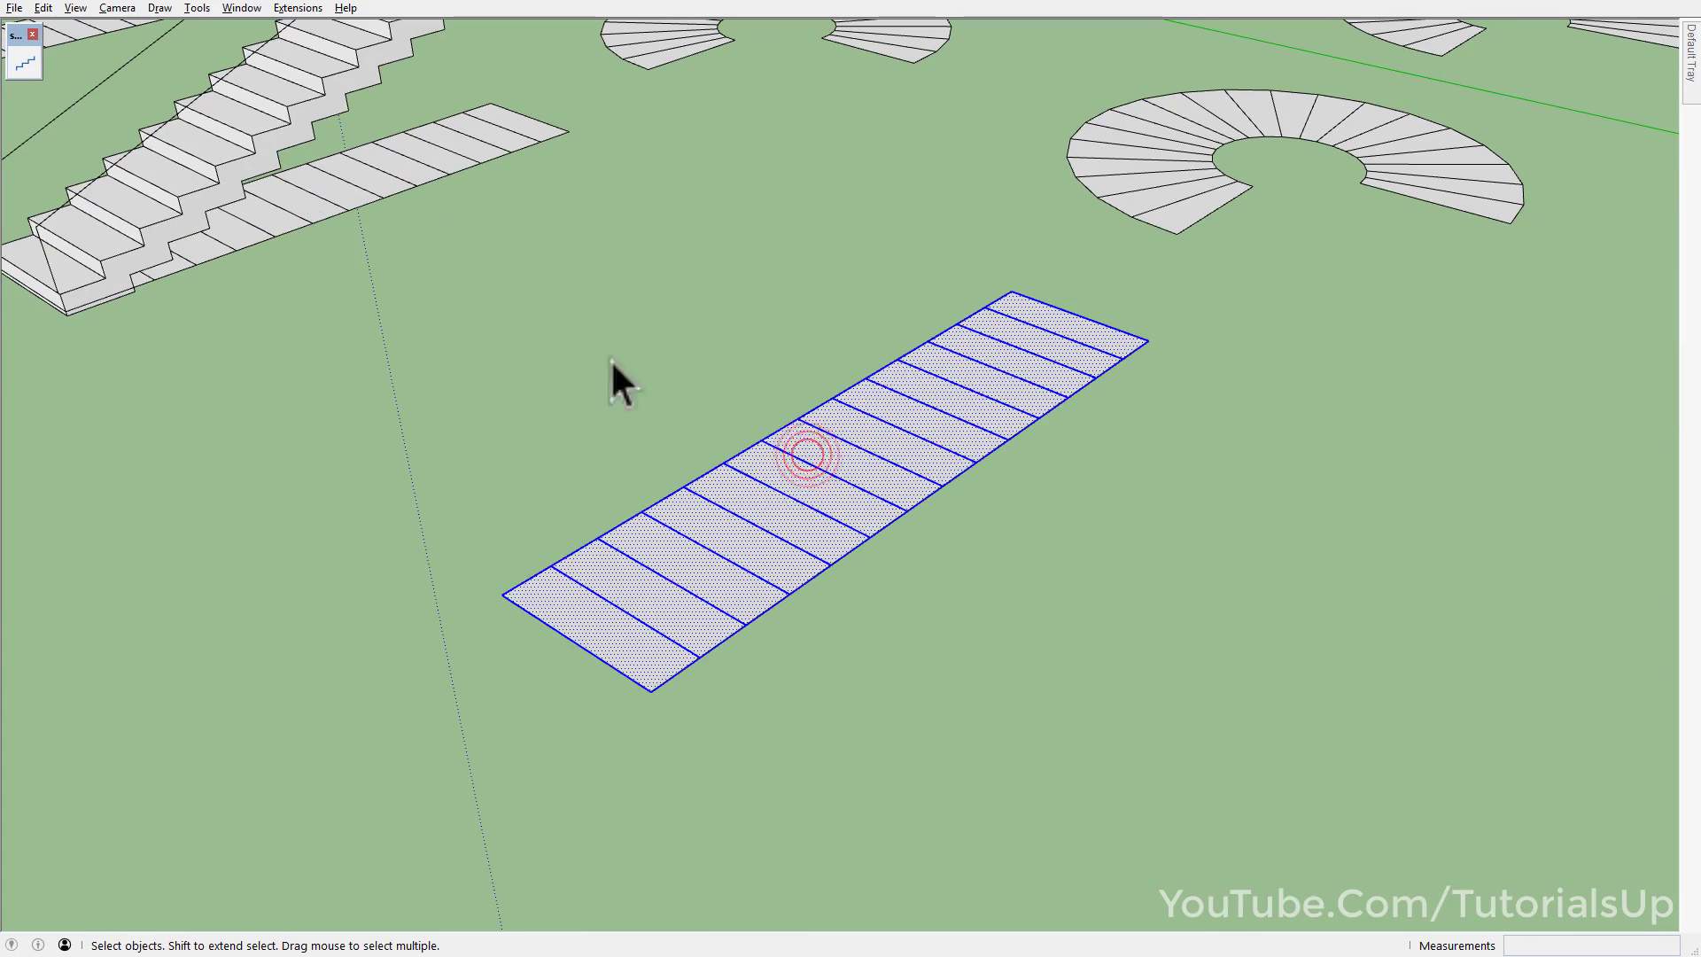
- Build the selected layout as a Stair-Steps staircase, 12.00' tall with 0.80' risers
left_click(25, 62)
right_click(743, 470)
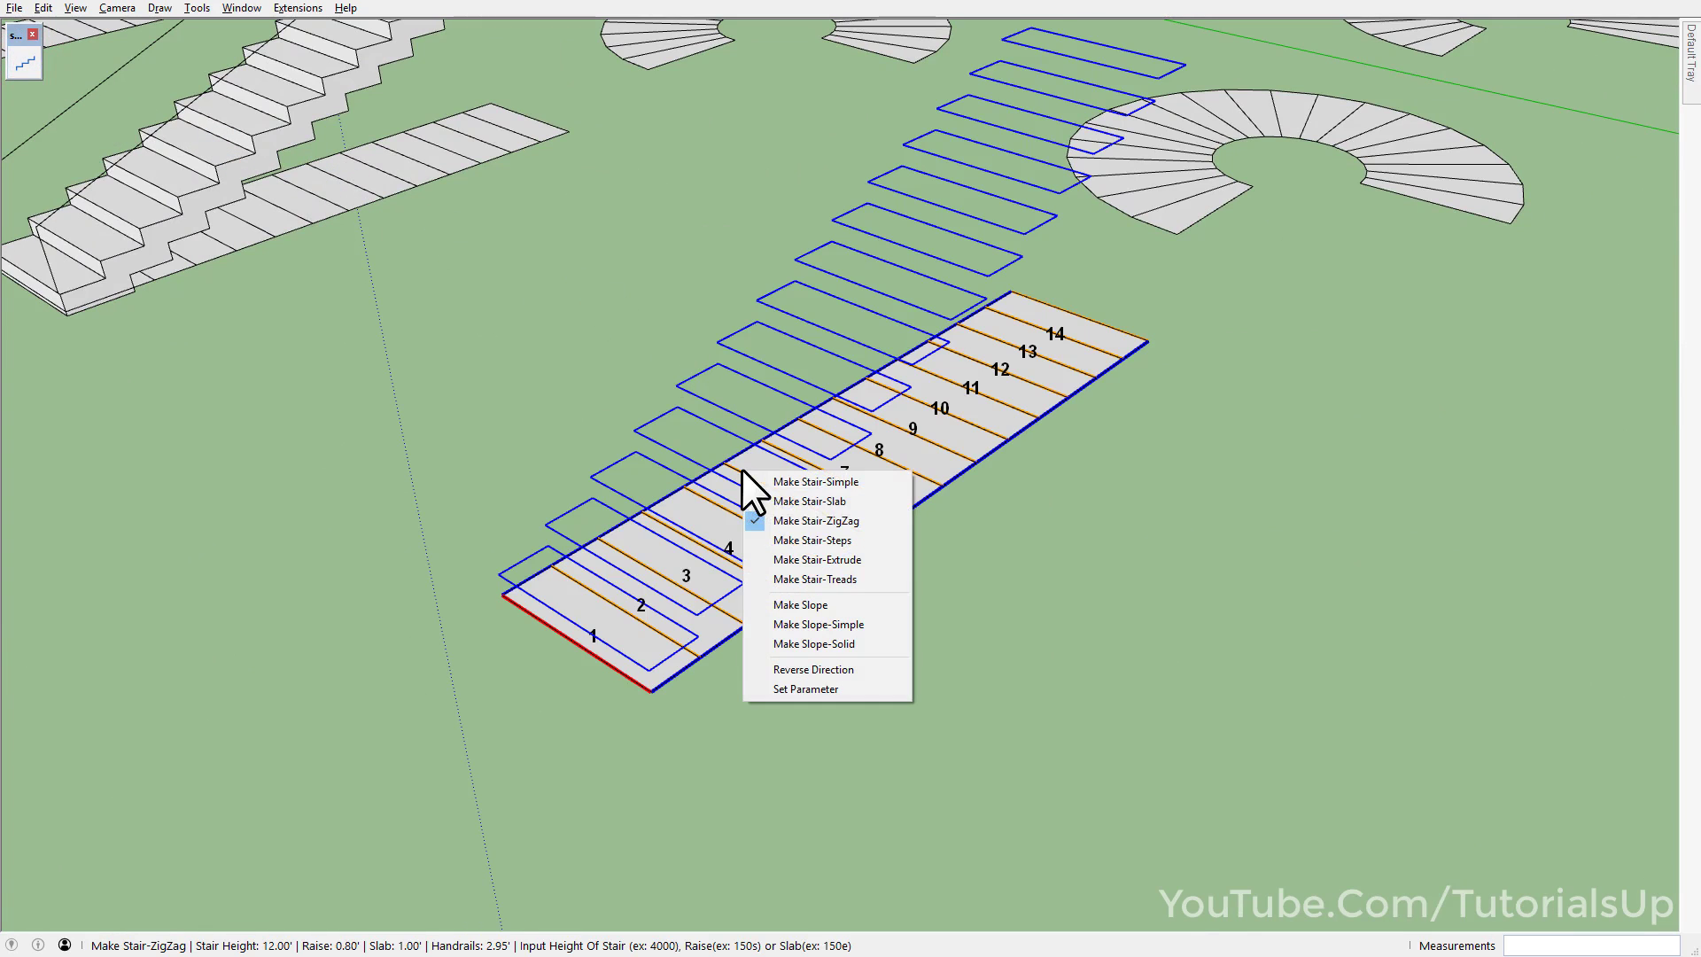
left_click(868, 539)
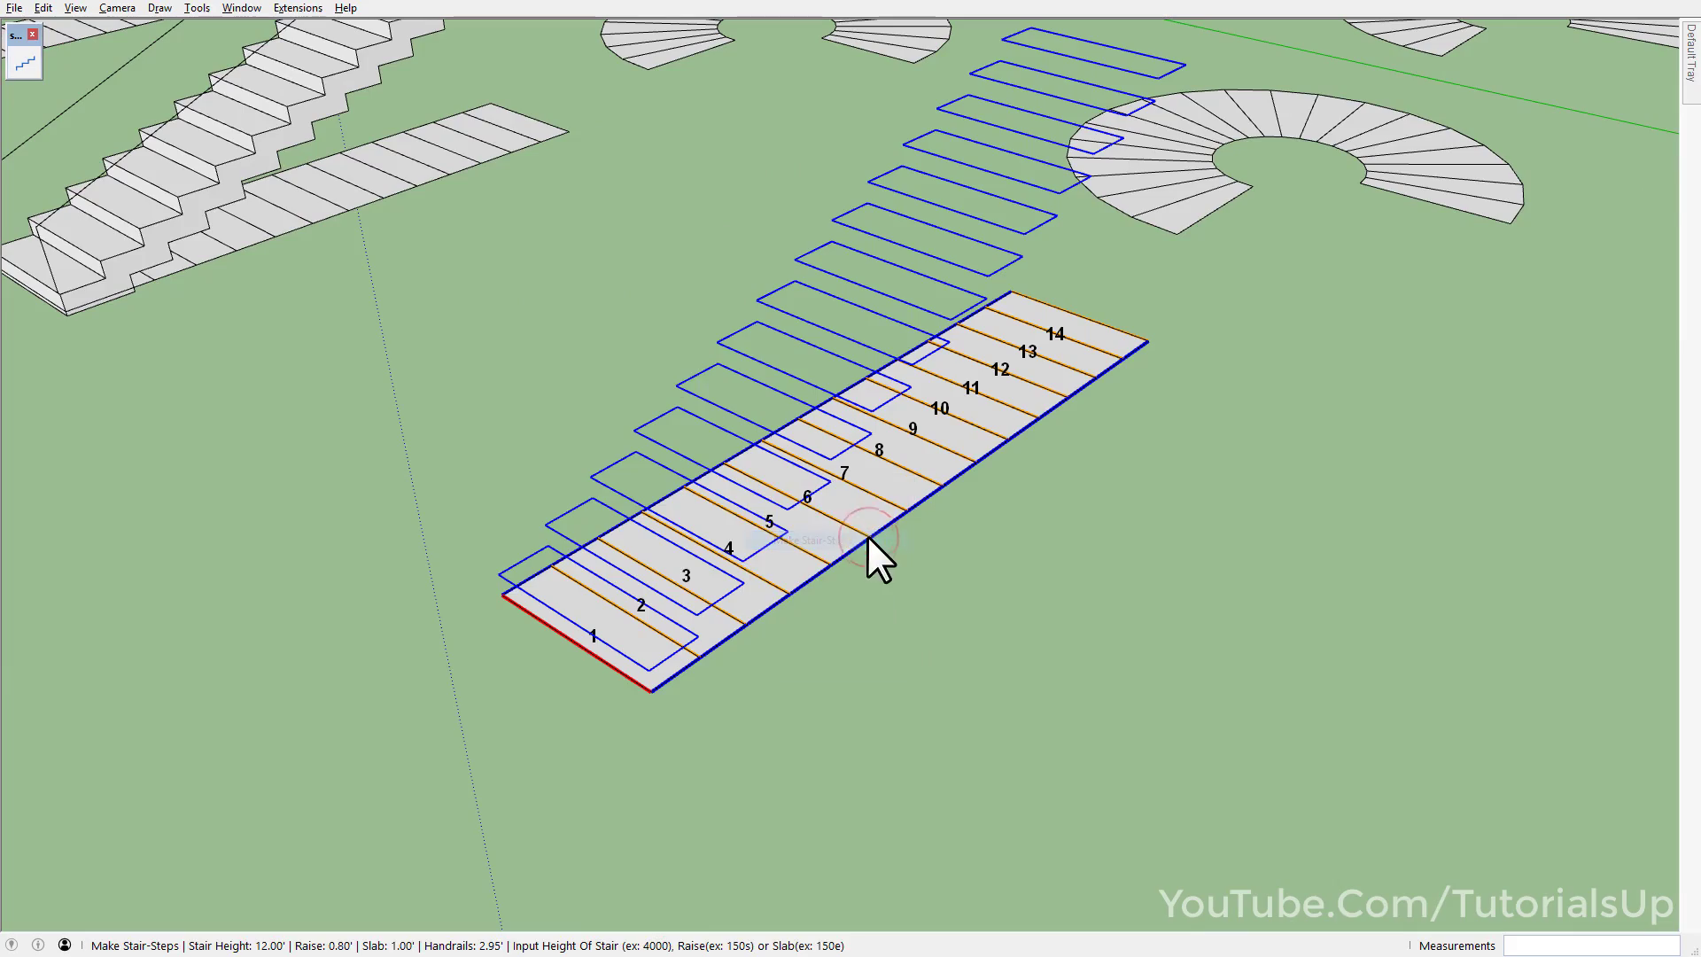
left_click(800, 551)
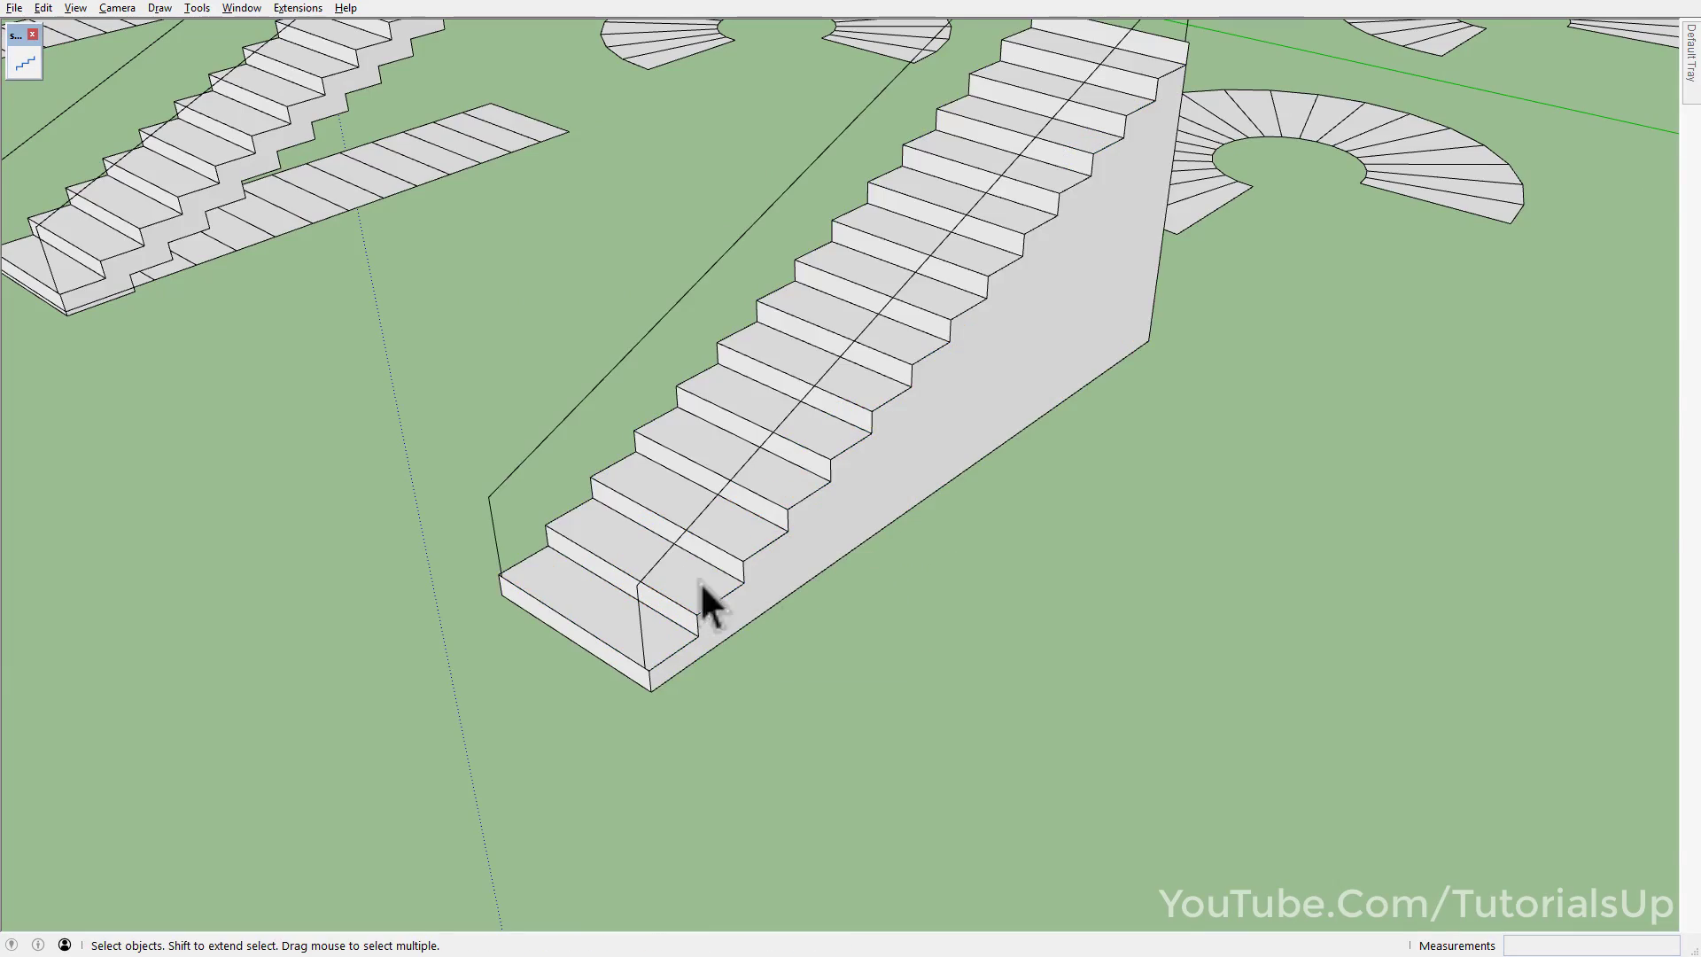
scroll(699, 585, "down", 3)
mouse_move(800, 430)
middle_mouse_down()
mouse_move(588, 399)
mouse_move(651, 344)
mouse_move(311, 334)
mouse_move(904, 257)
mouse_move(865, 294)
mouse_move(1032, 539)
mouse_move(869, 543)
mouse_move(733, 520)
middle_mouse_up()
scroll(865, 294, "down", 2)
- Build the next straight layout as a Stair-Extrude staircase, 12.00' tall with 0.80' risers
left_click(861, 552)
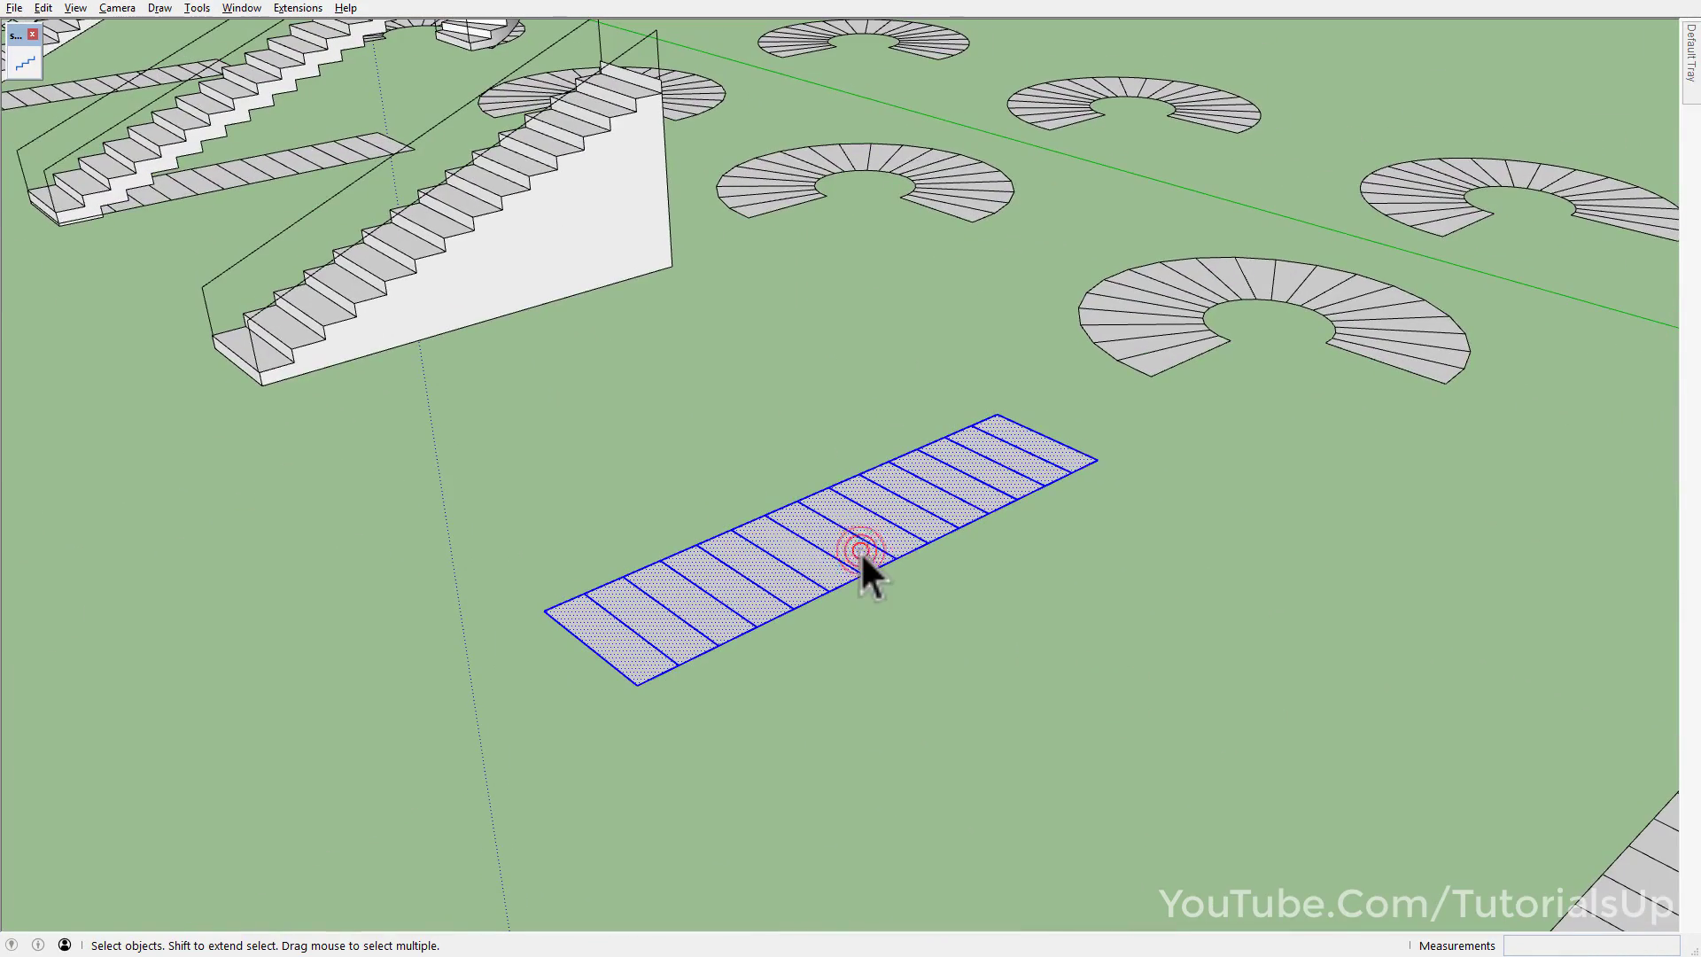
left_click(27, 58)
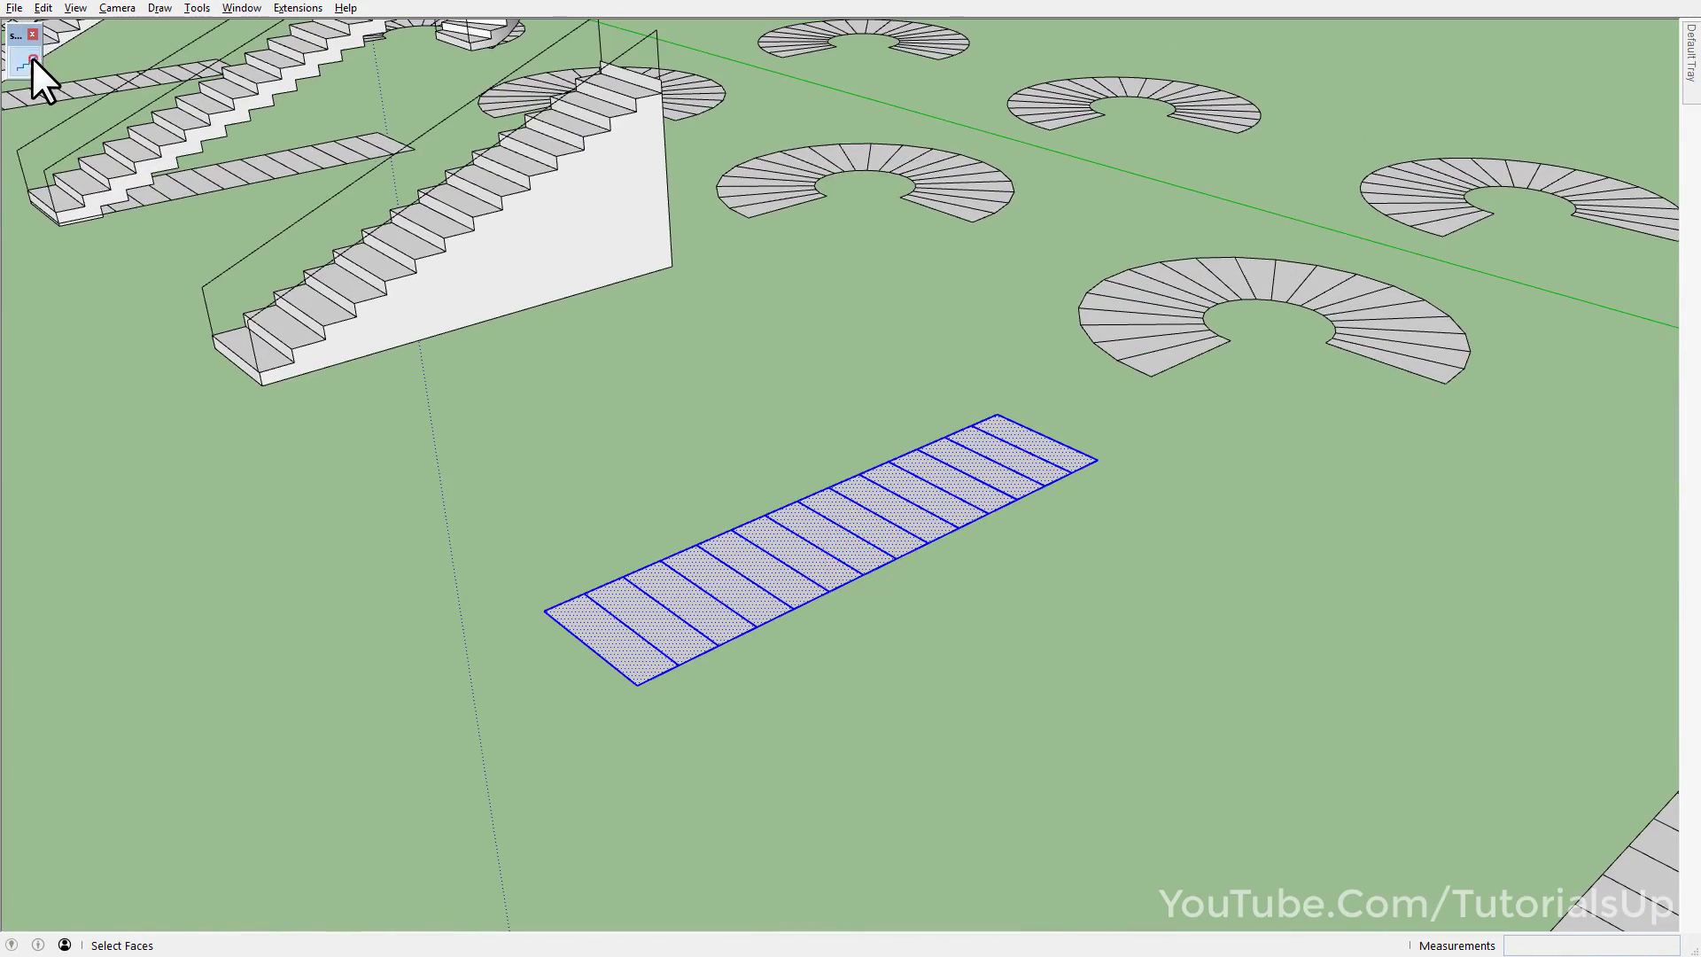
right_click(863, 488)
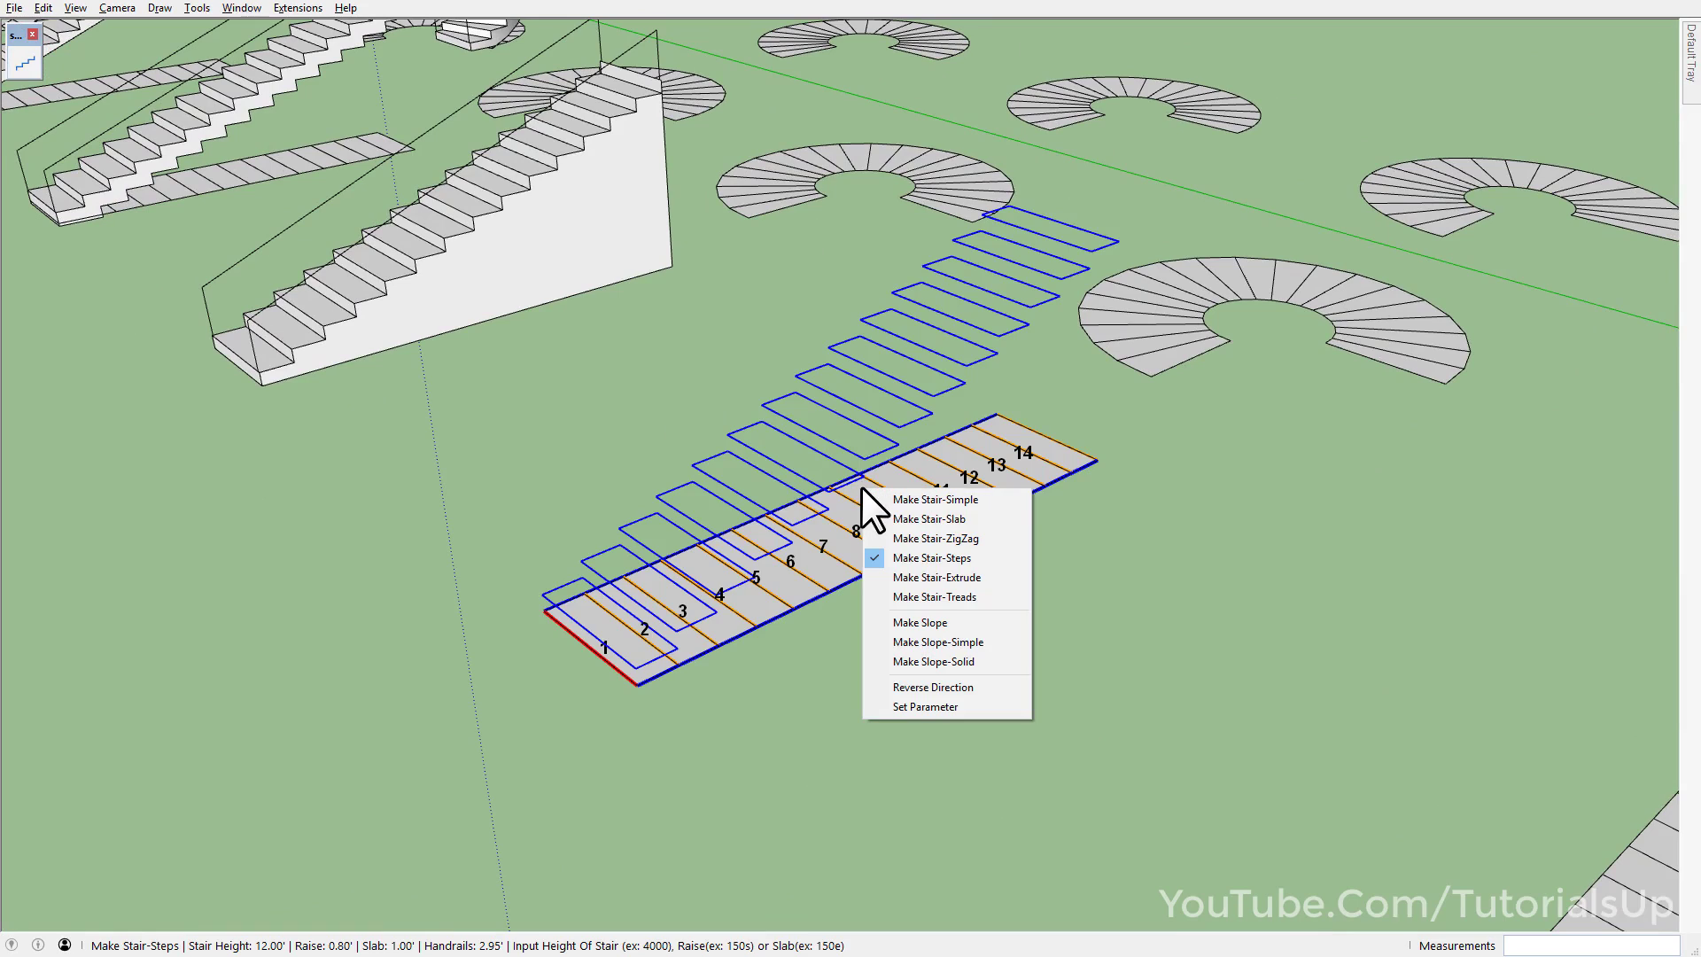
left_click(1003, 578)
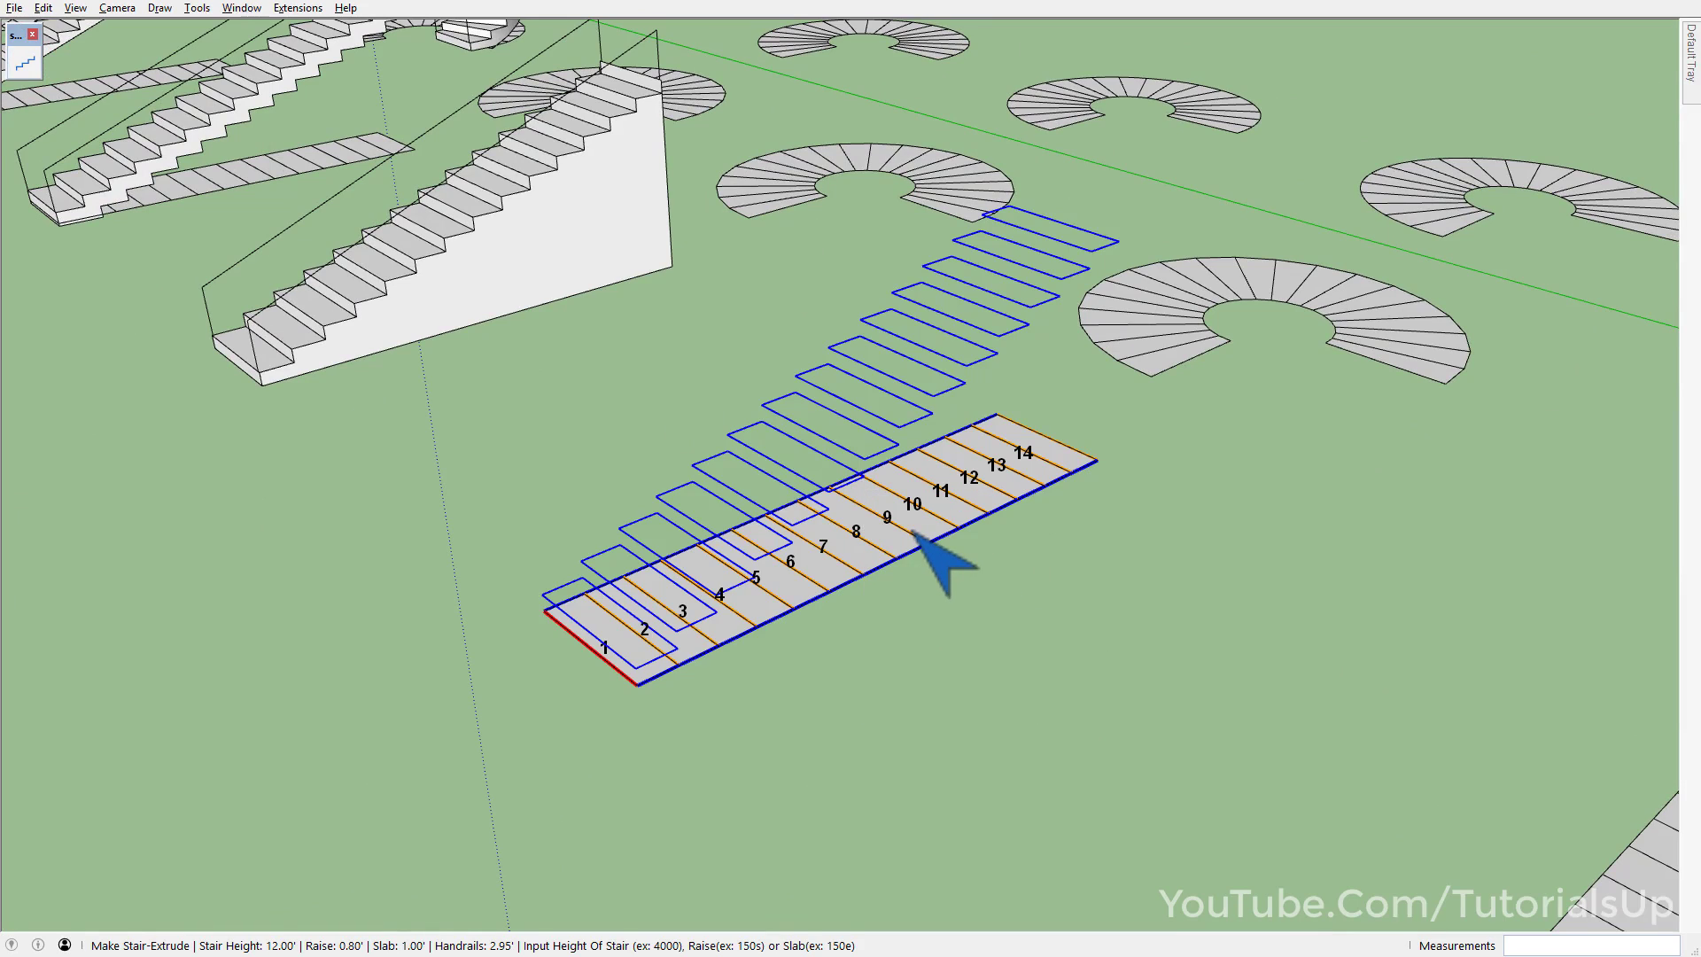
key("space")
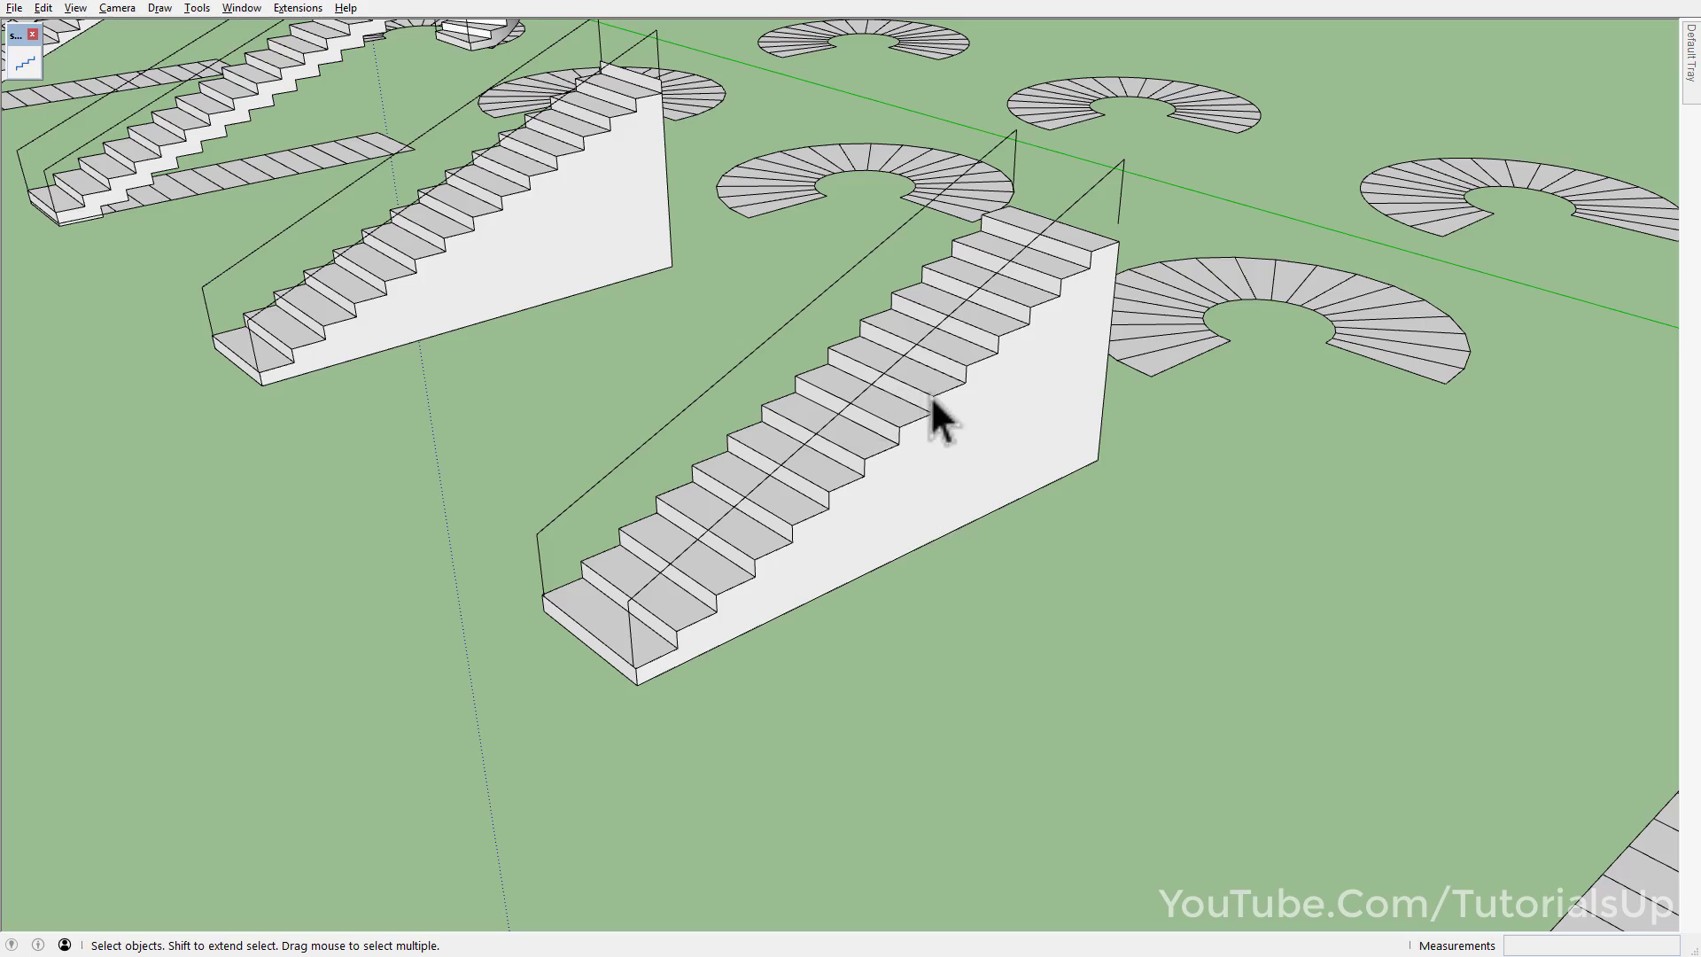
mouse_move(932, 399)
middle_mouse_down()
mouse_move(619, 417)
mouse_move(608, 398)
mouse_move(979, 399)
mouse_move(1010, 470)
mouse_move(702, 665)
mouse_move(615, 759)
middle_mouse_up()
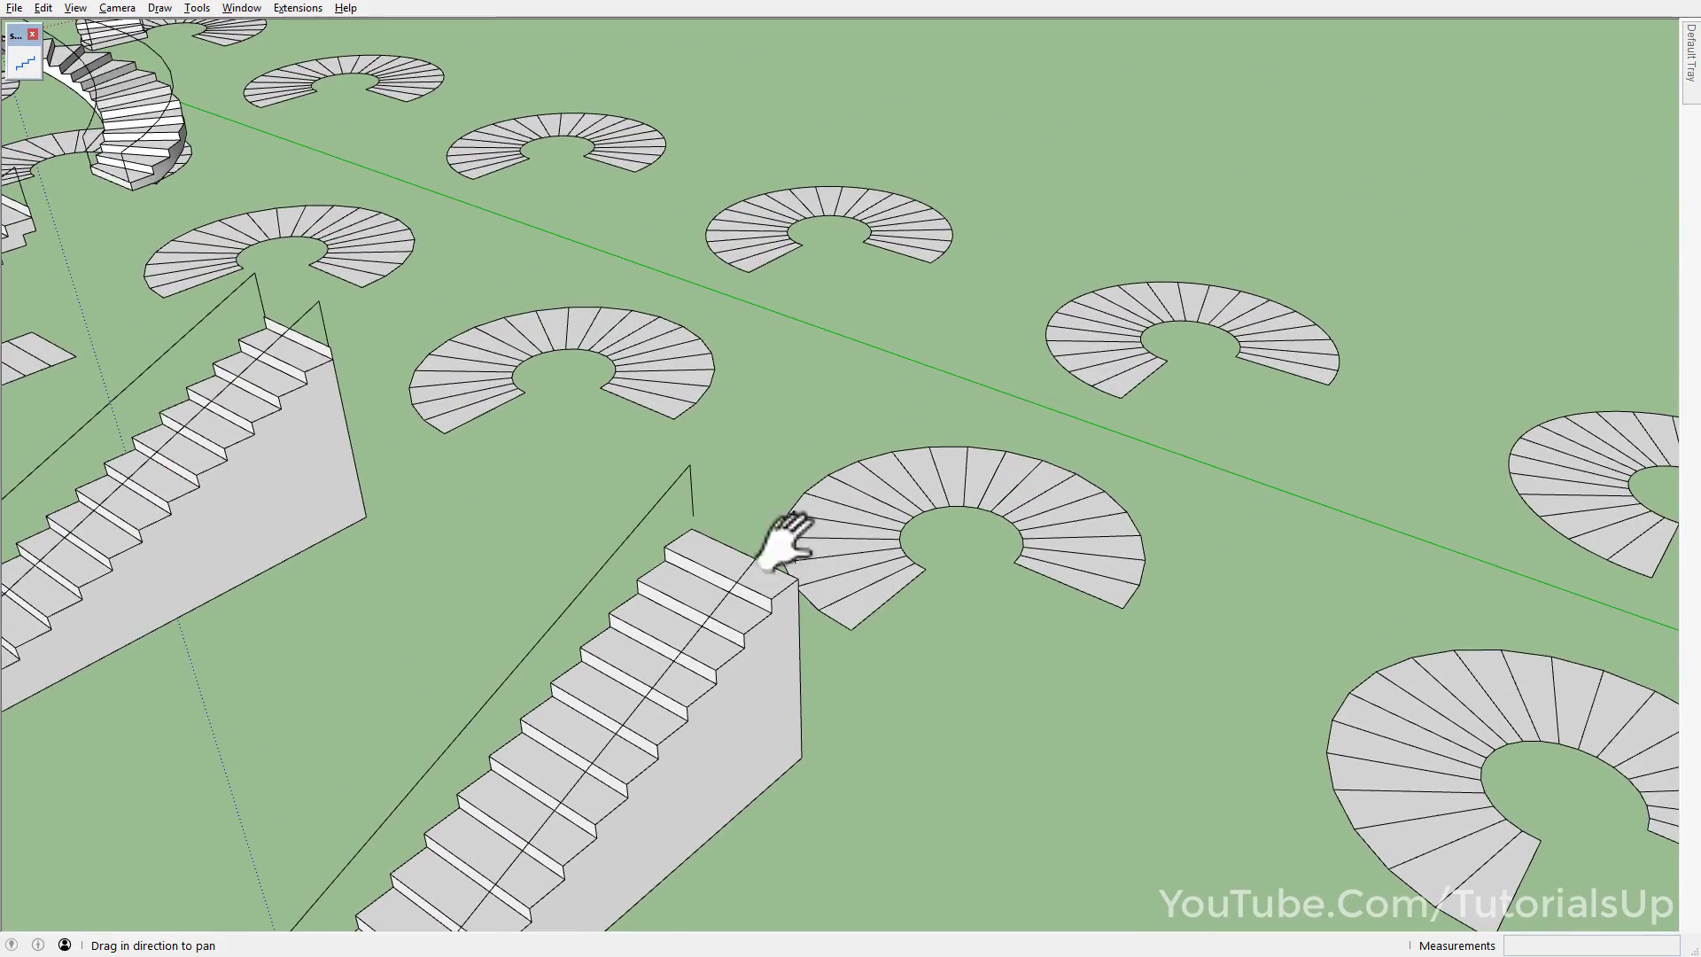
mouse_move(779, 532)
middle_mouse_down("shift")
mouse_move(540, 398)
mouse_move(925, 631)
middle_mouse_up("shift")
- Build the semicircular spiral layout as a Stair-Steps stair, 16.80' tall around a solid column
middle_click_drag(917, 682, 764, 589, "shift")
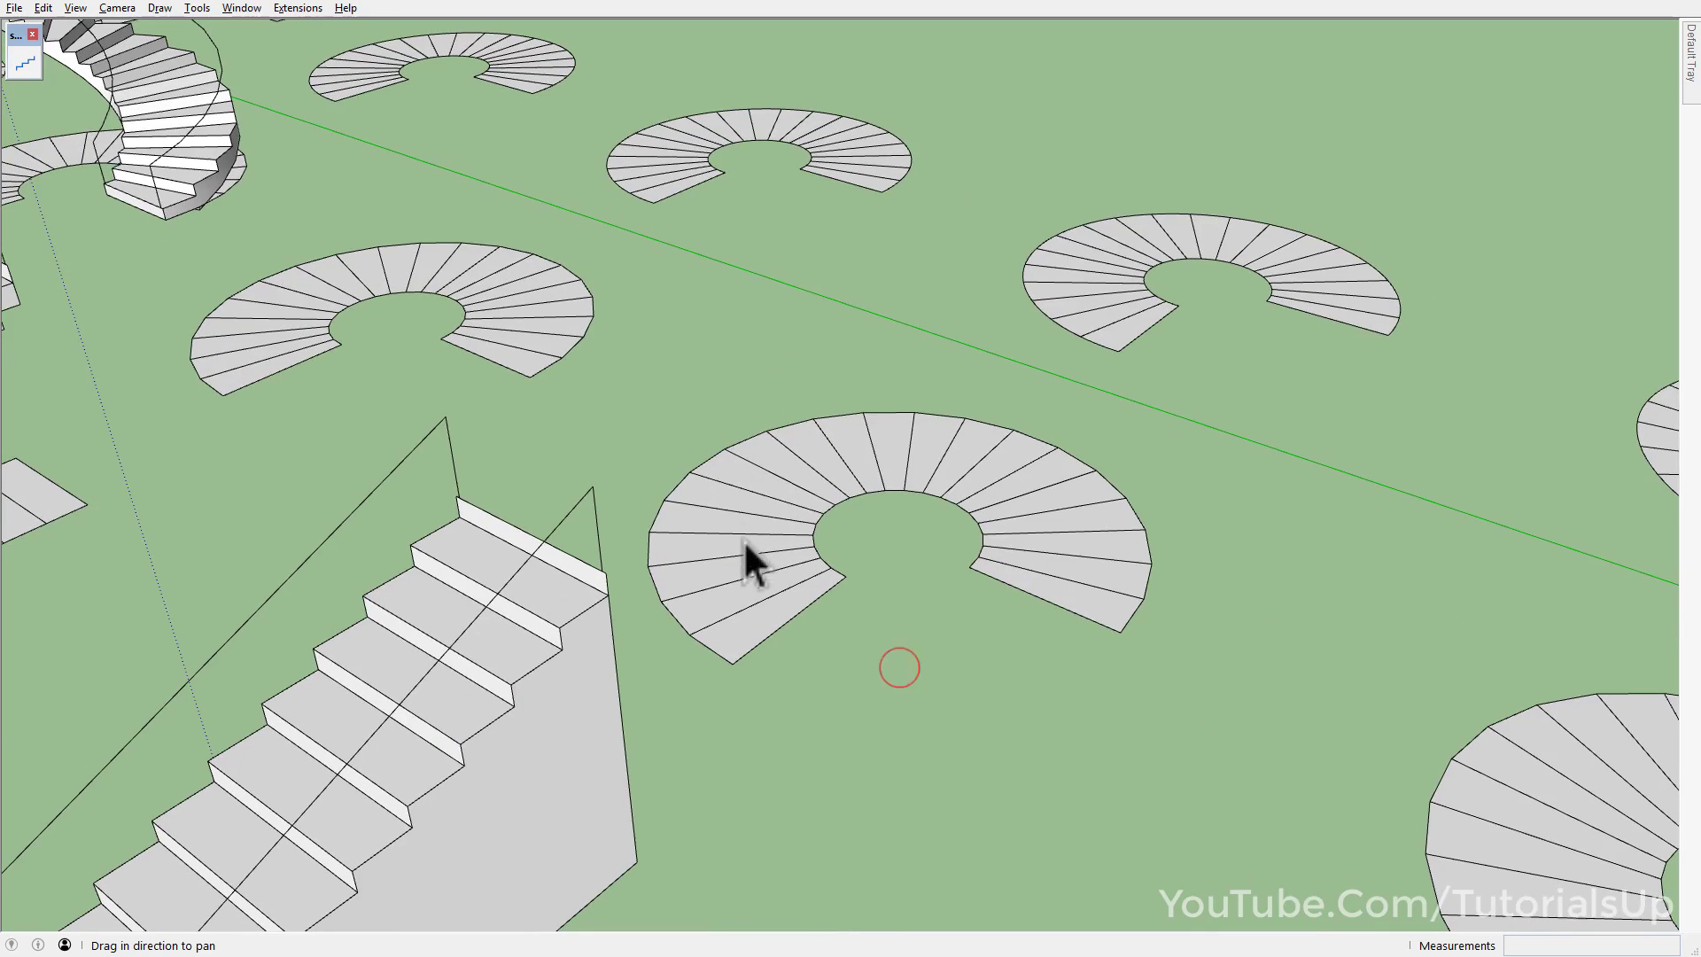
triple_click(742, 529)
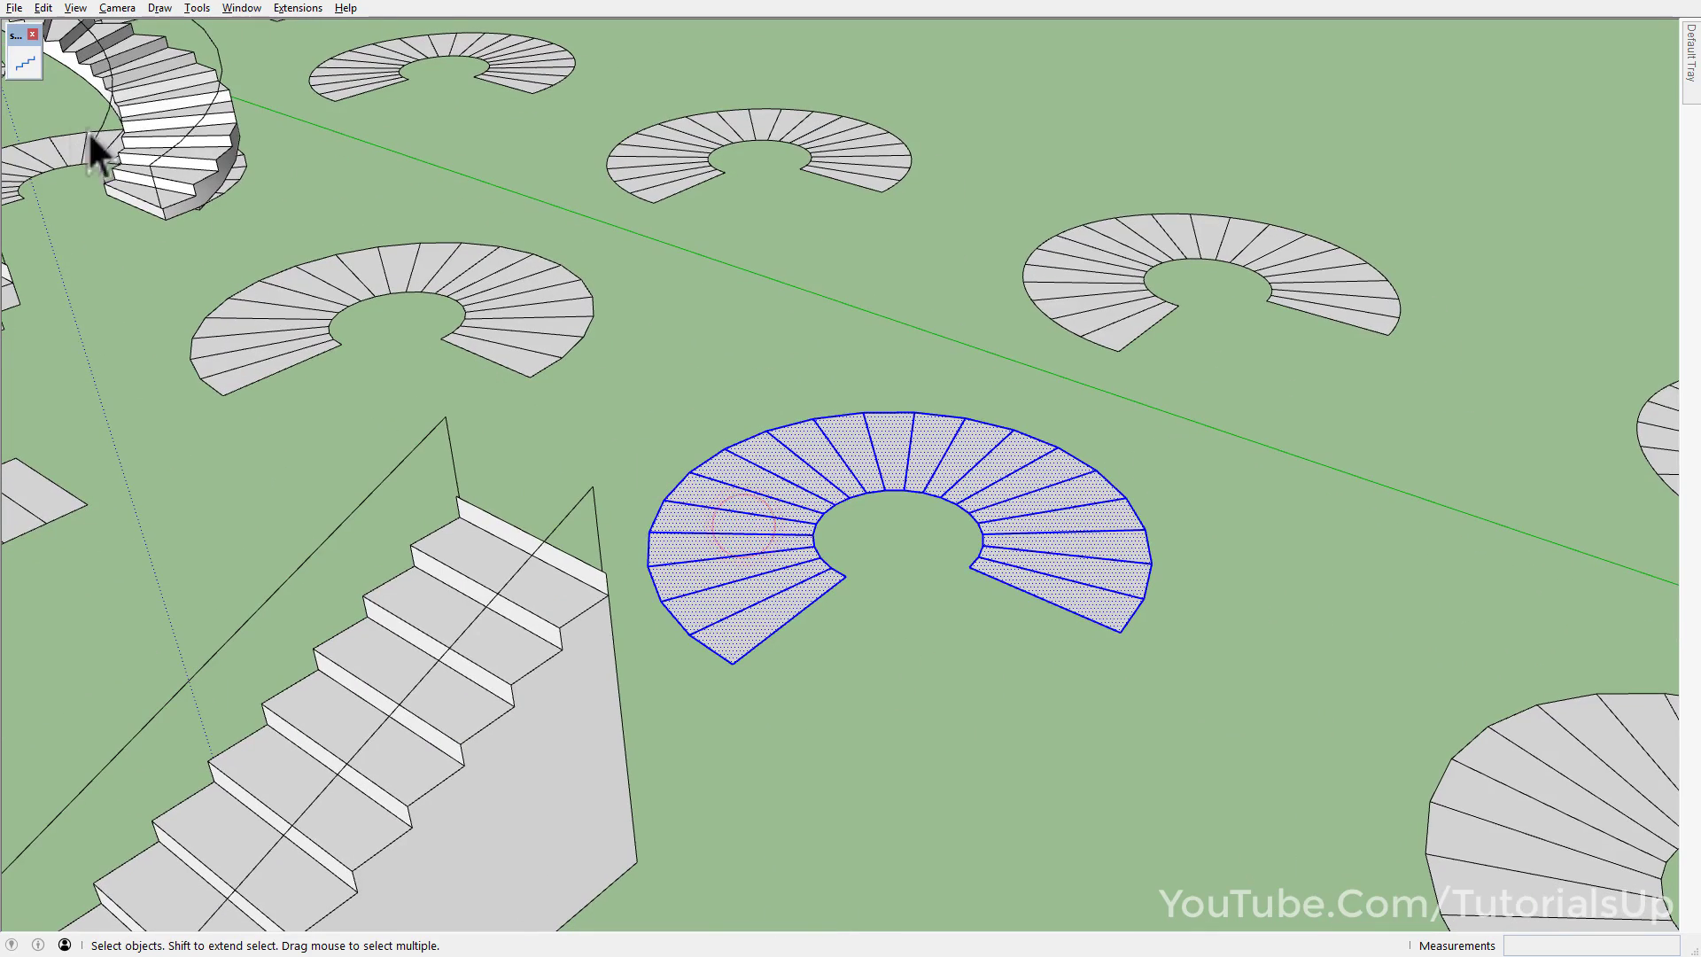
left_click(24, 65)
right_click(749, 497)
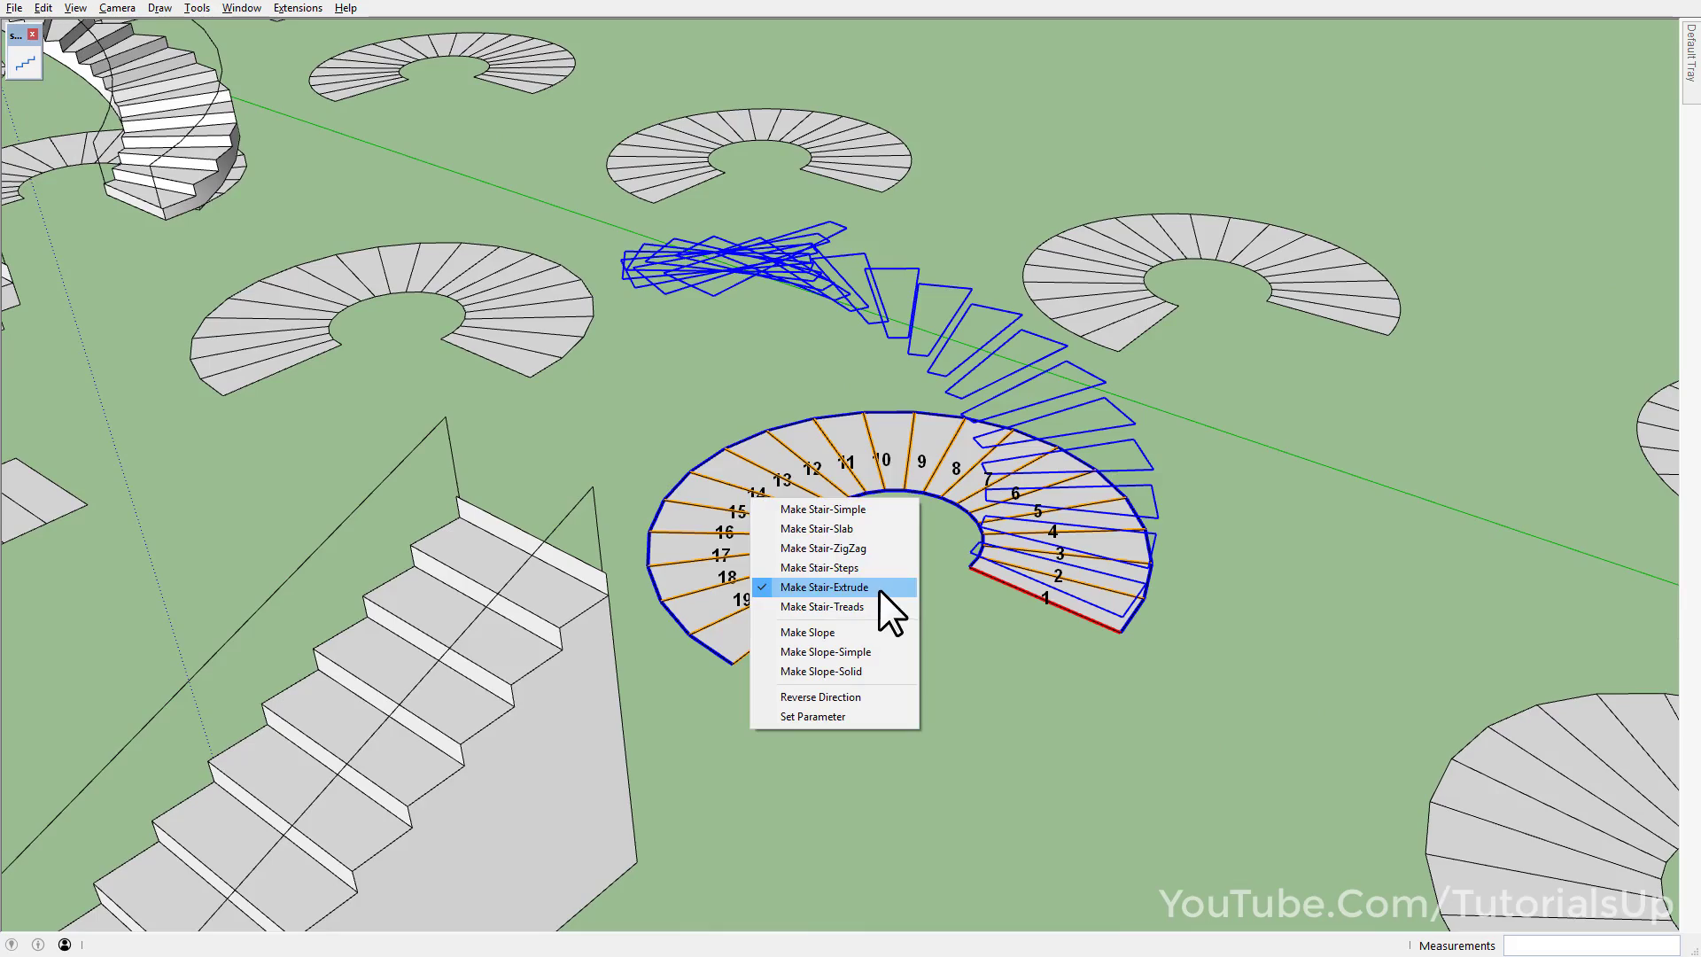
left_click(863, 565)
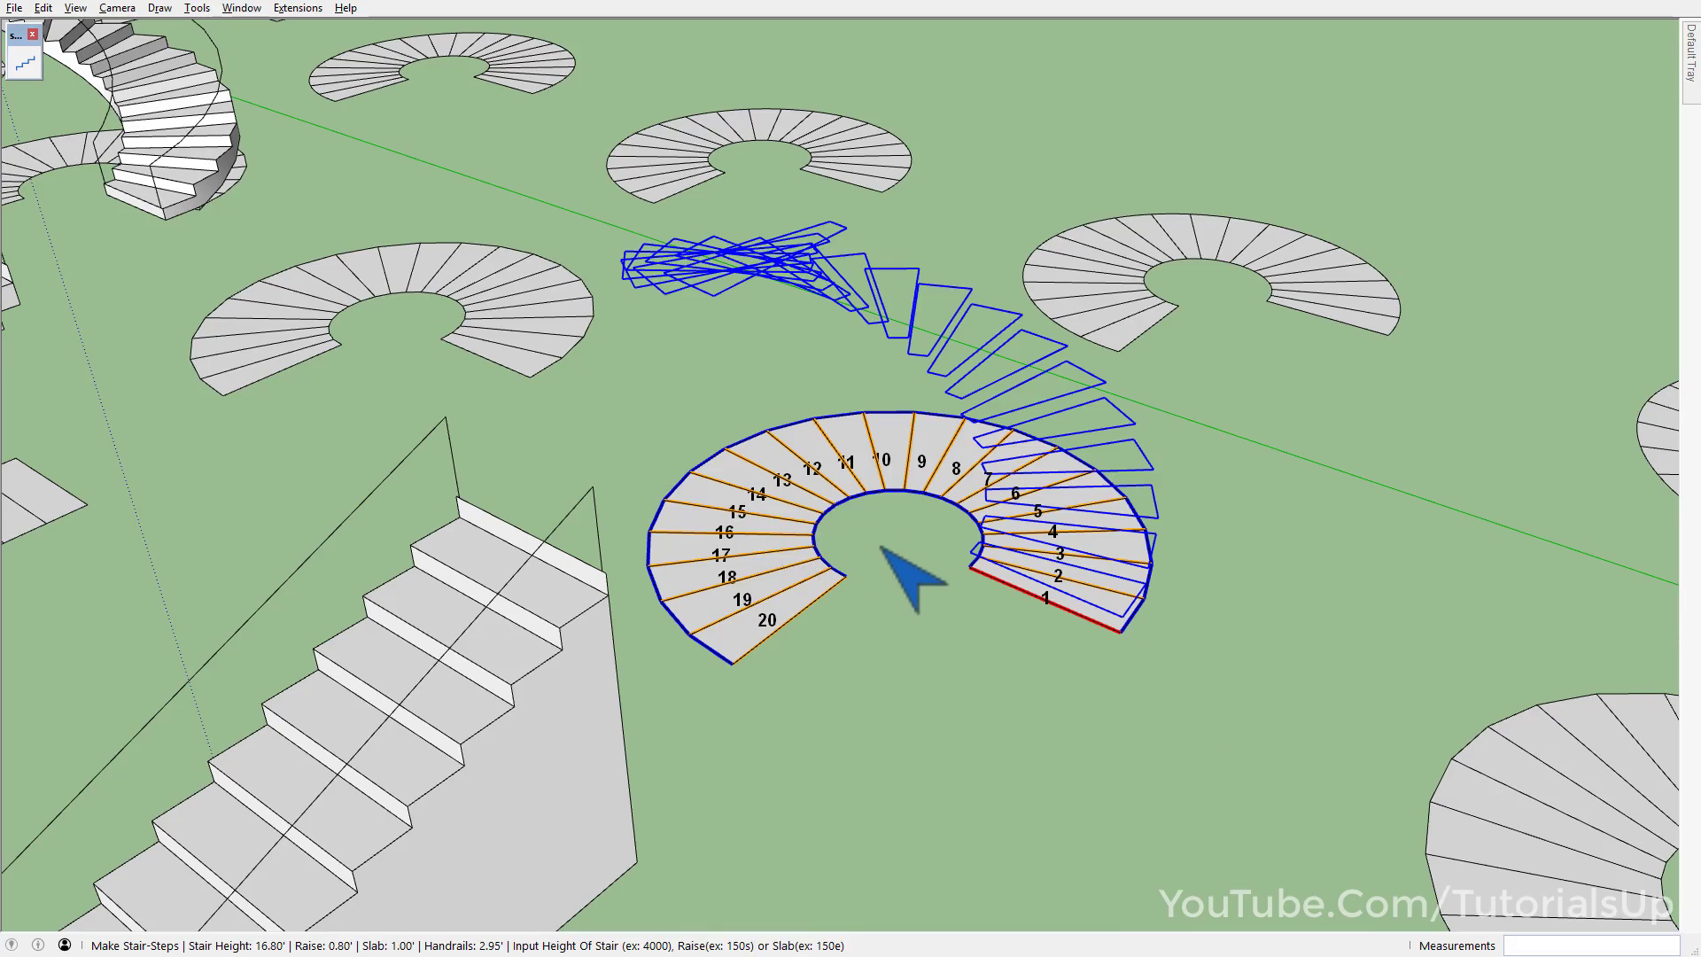
left_click(884, 548)
mouse_move(889, 551)
middle_mouse_down()
mouse_move(842, 486)
mouse_move(830, 576)
mouse_move(635, 493)
mouse_move(487, 470)
mouse_move(762, 425)
middle_mouse_up()
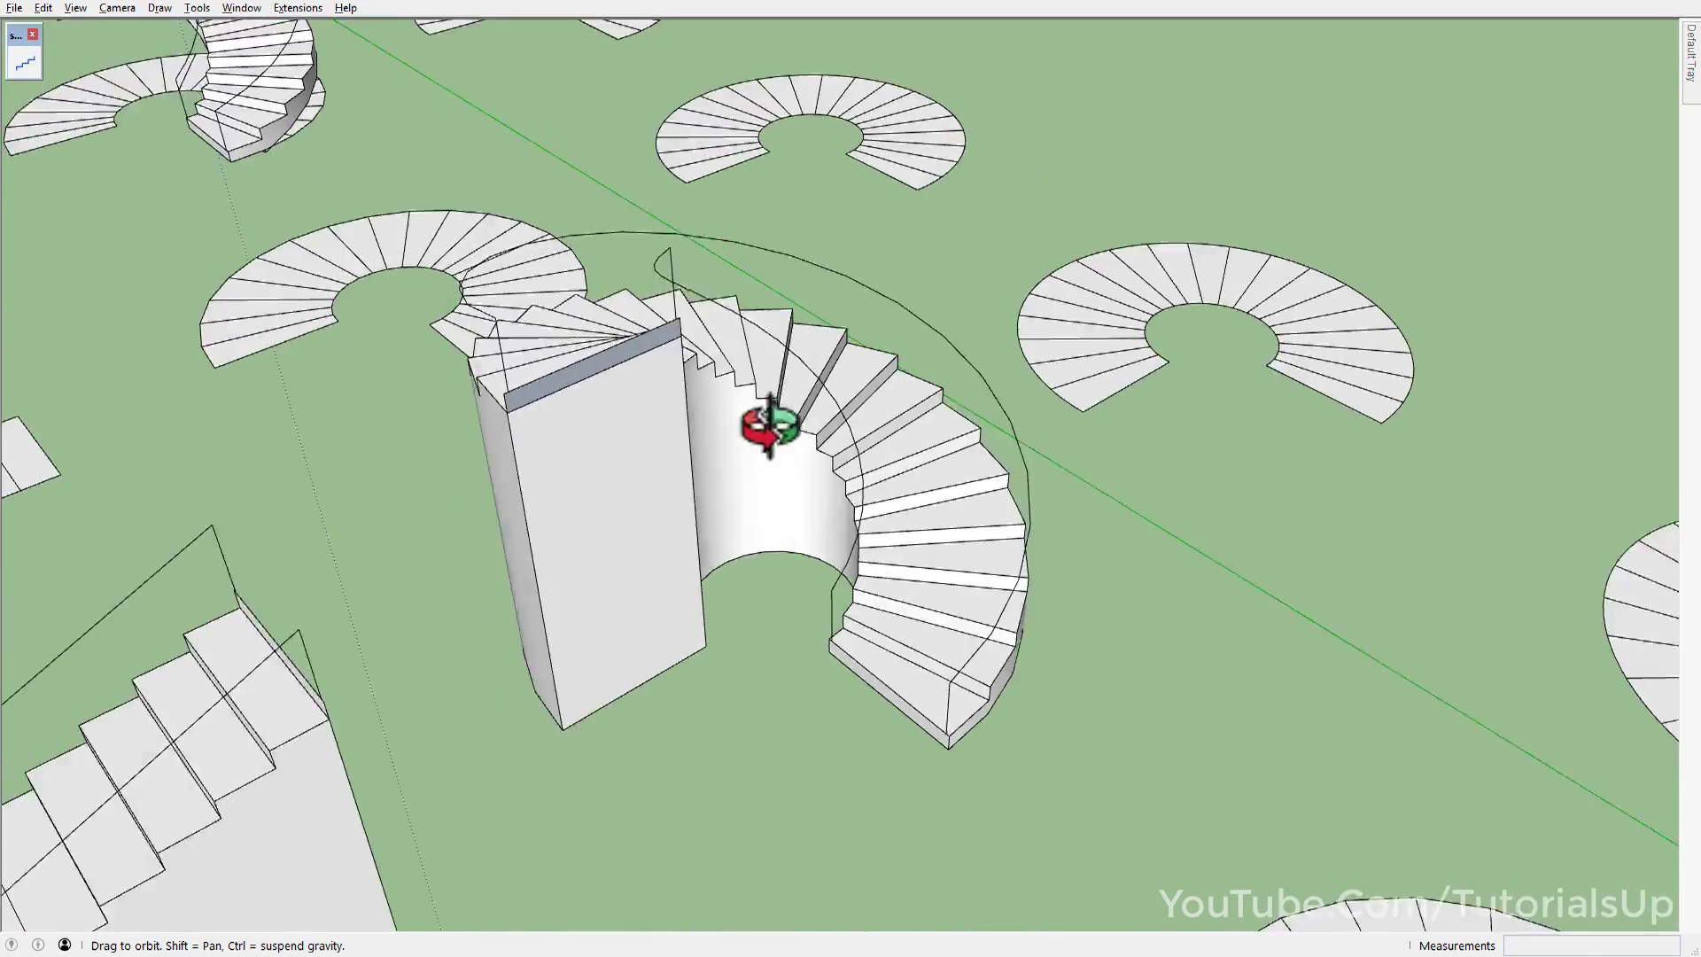
scroll(820, 365, "down", 3)
middle_click_drag(1044, 747, 714, 380, "shift")
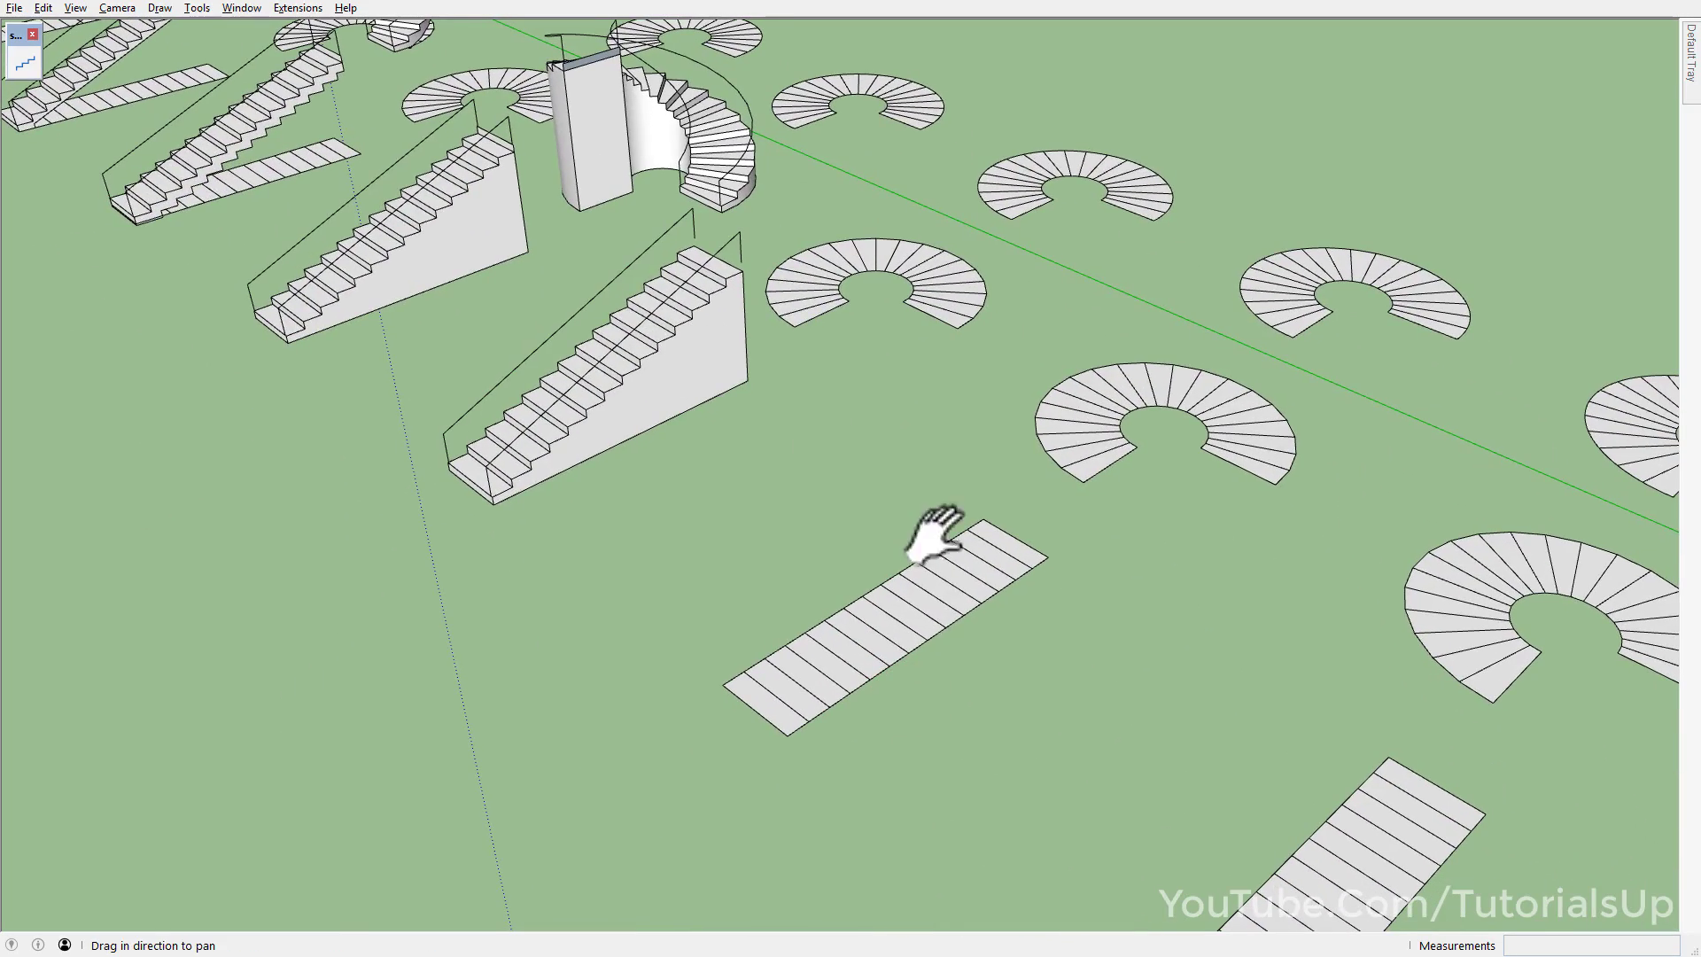
- Build a Make Stair-Treads staircase of floating treads from the flat straight layout
left_click(921, 582)
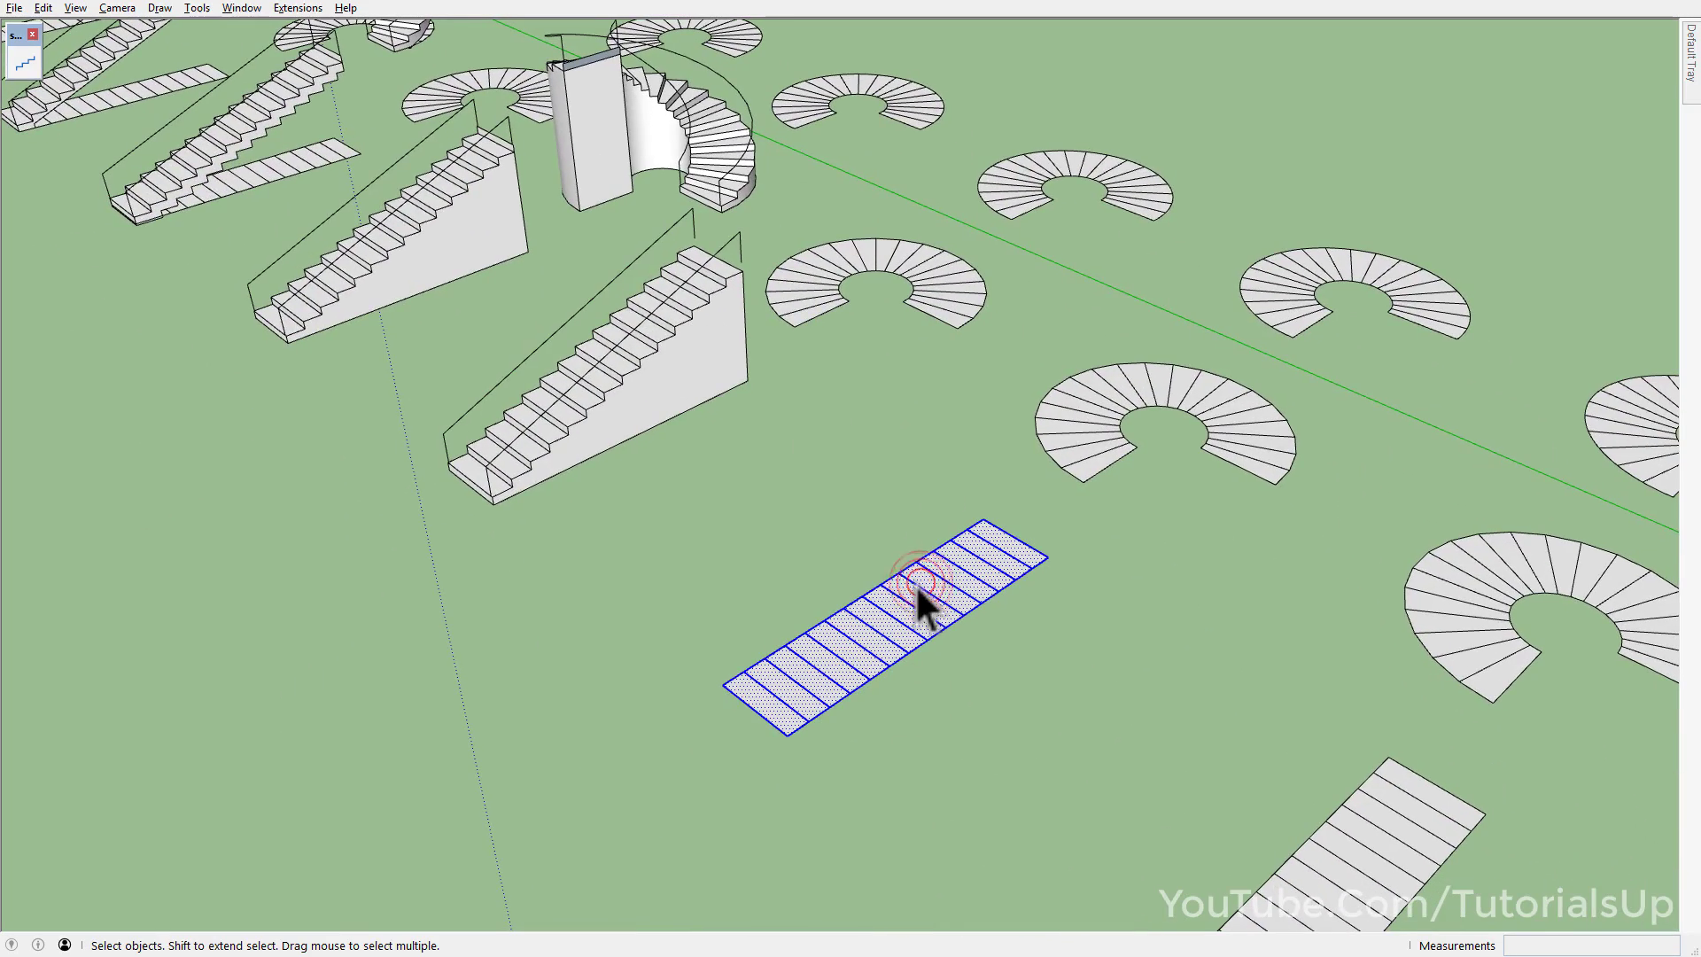
left_click(24, 62)
scroll(886, 656, "up", 3)
middle_click_drag(912, 683, 855, 603)
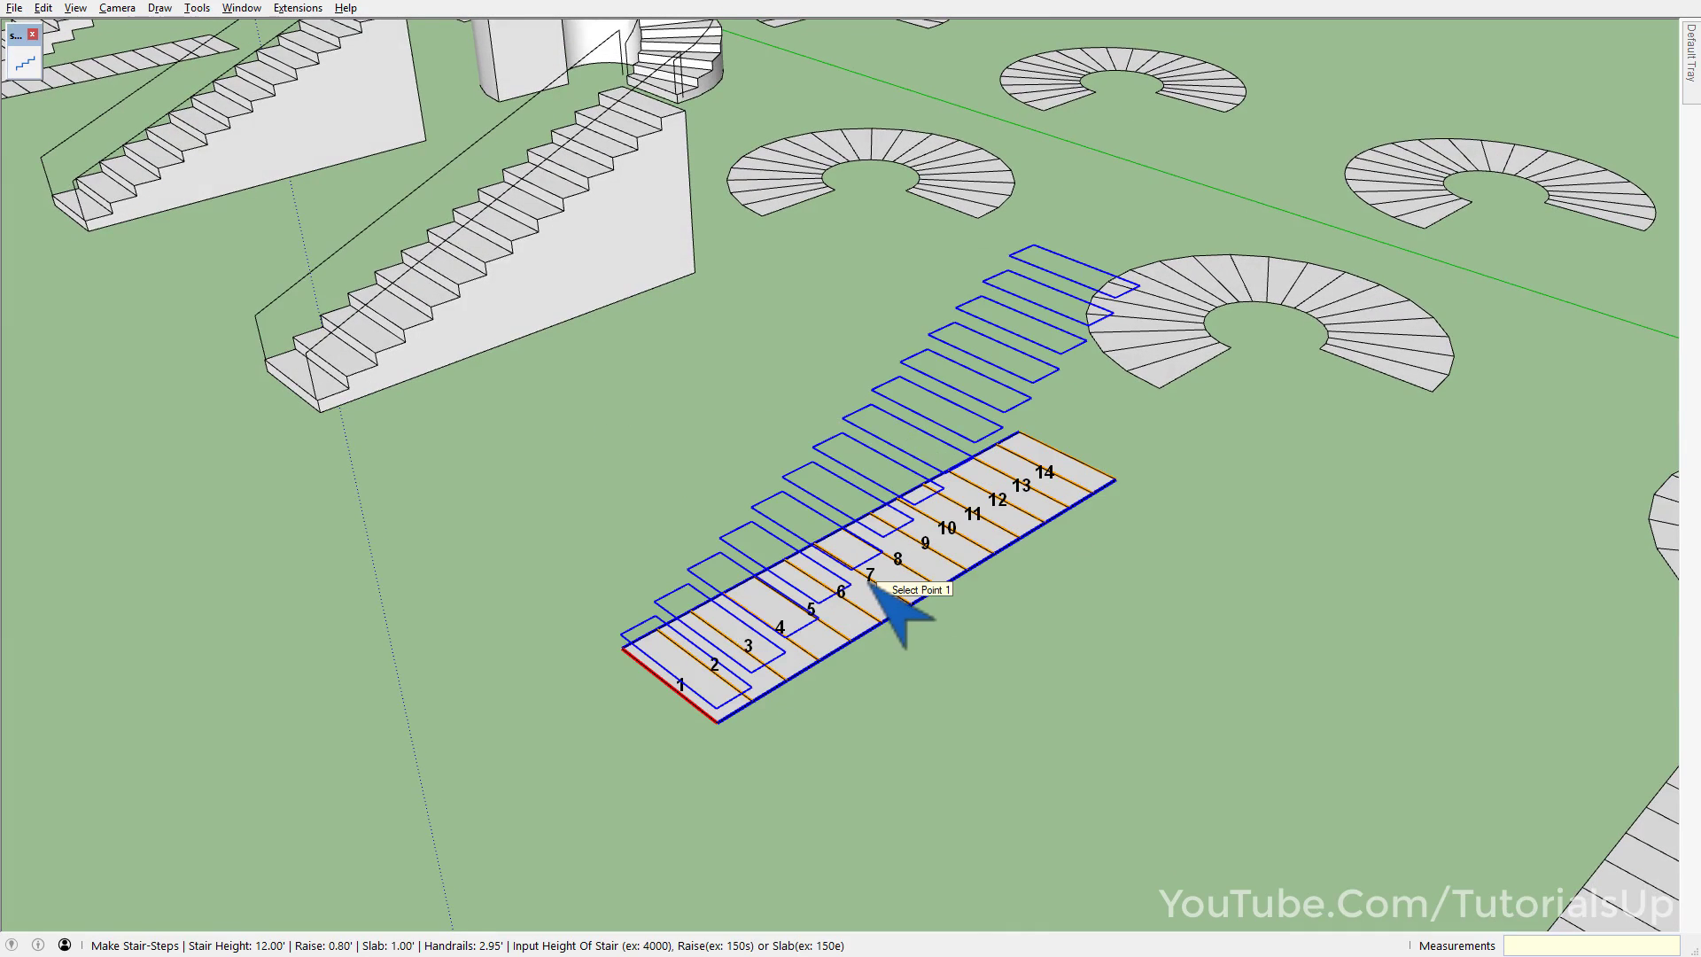
right_click(868, 581)
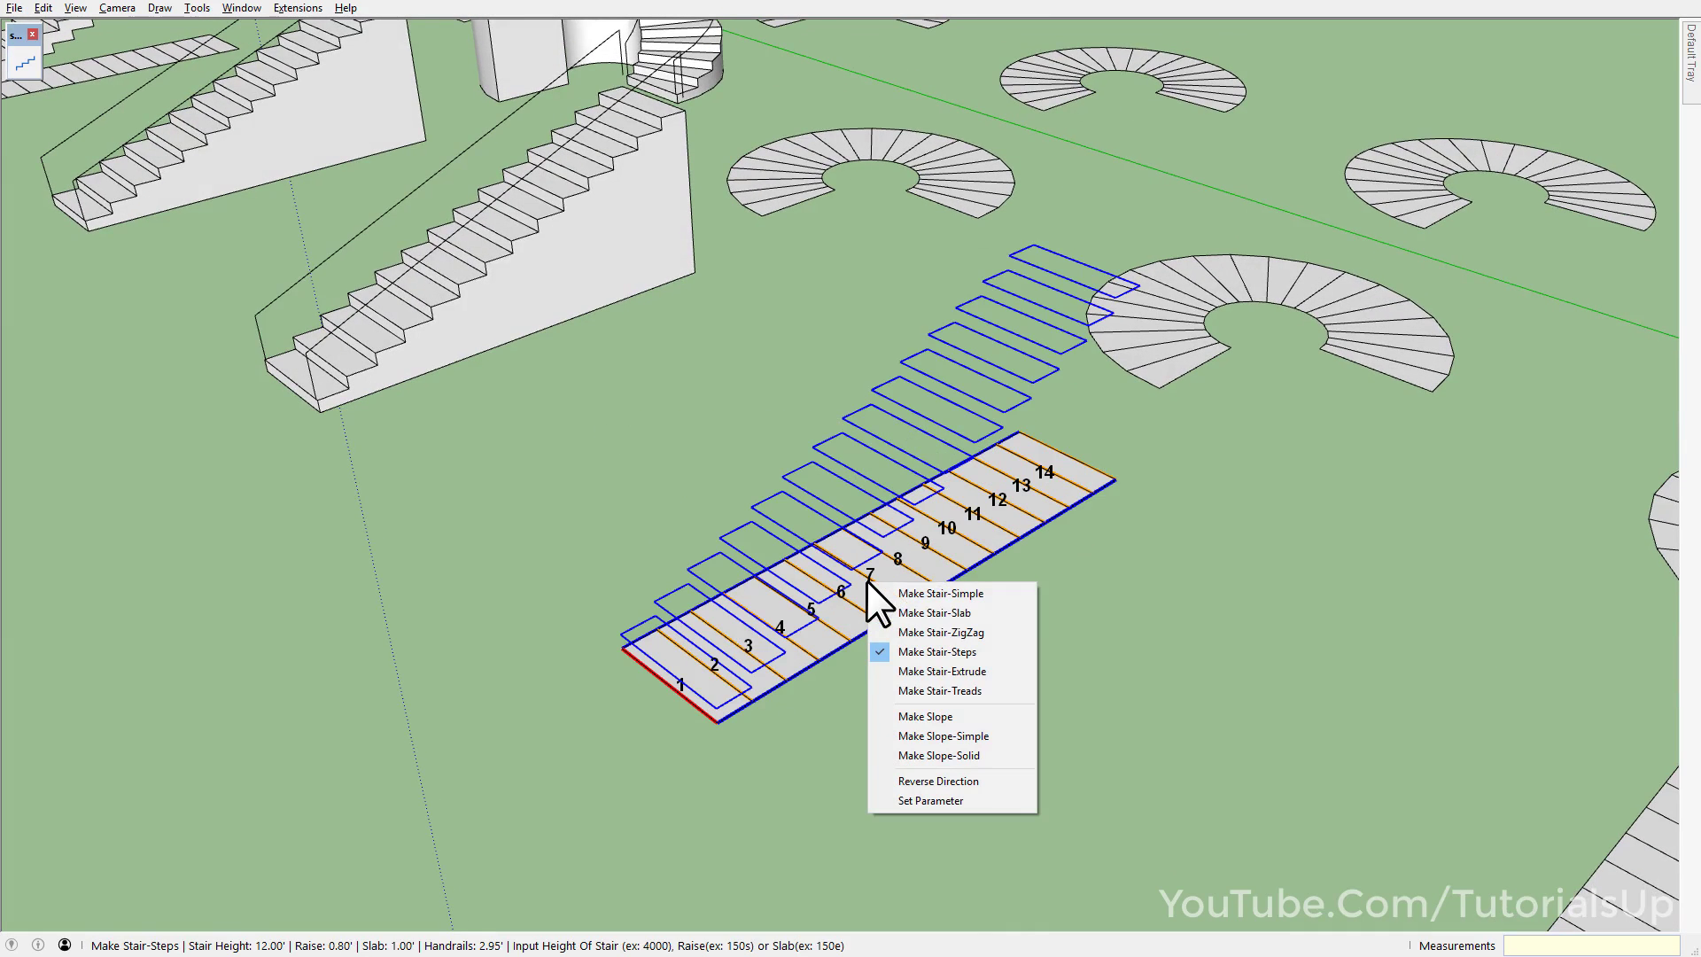
left_click(1004, 690)
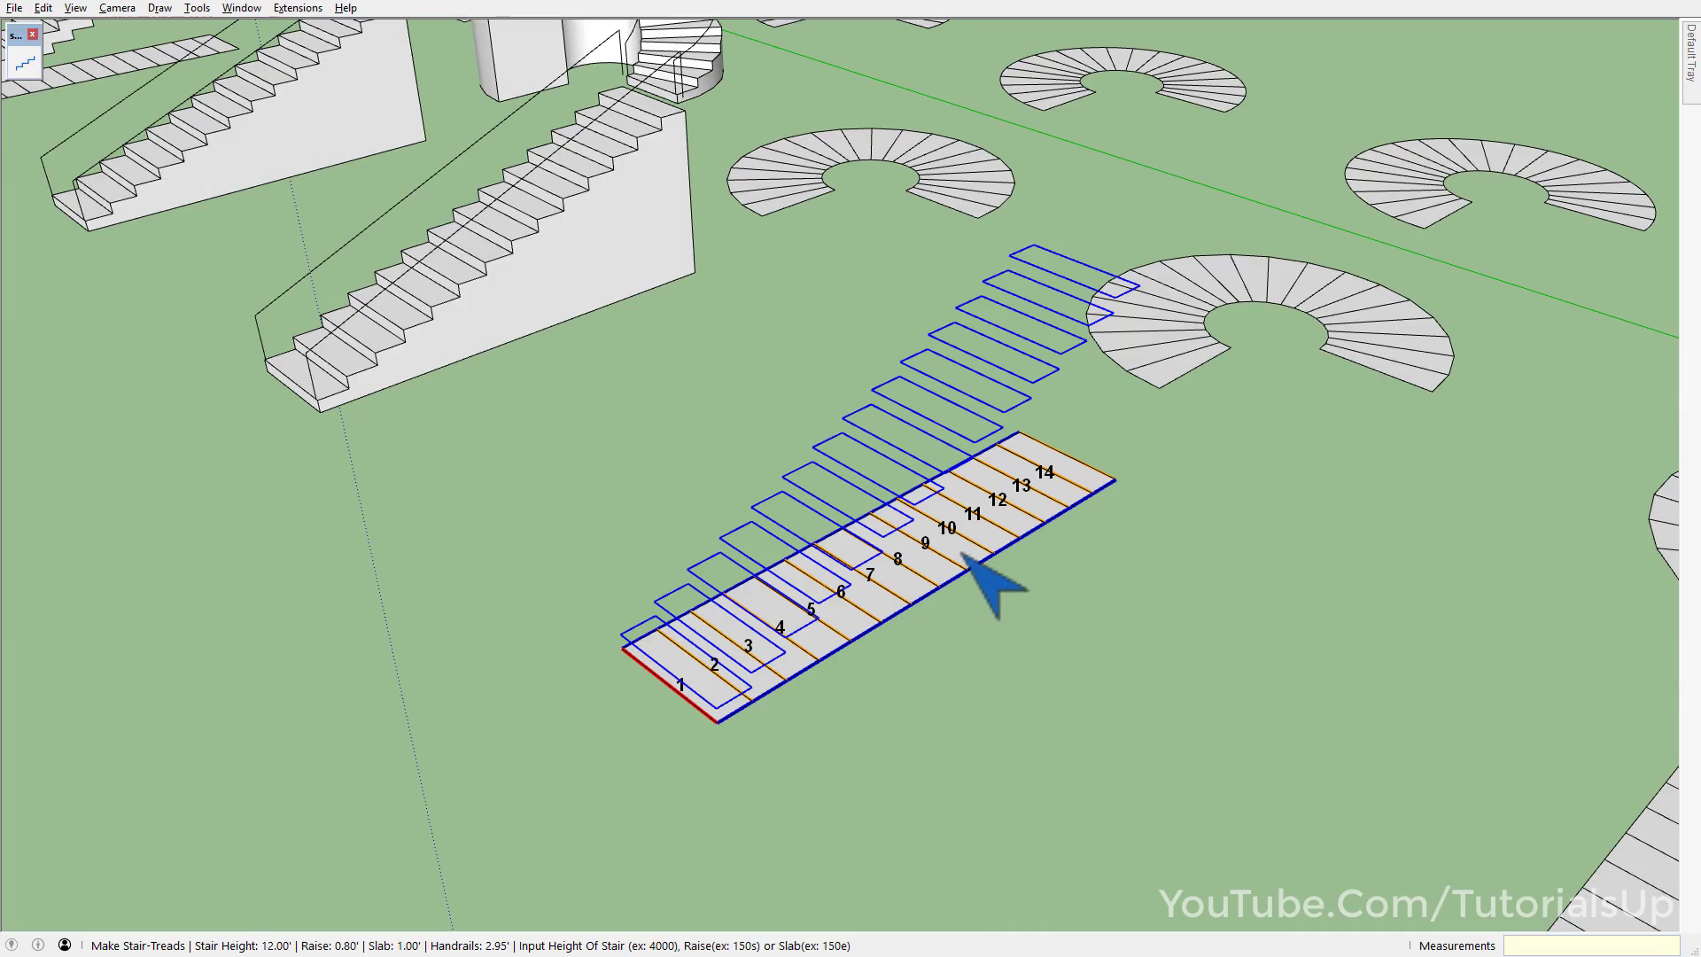
key("space")
- Open the treads staircase group to inspect a tread, then pan back to the spiral layouts
scroll(775, 566, "up", 3)
mouse_move(774, 567)
middle_mouse_down()
mouse_move(687, 445)
mouse_move(673, 540)
mouse_move(741, 529)
middle_mouse_up()
left_click(771, 513)
double_click(771, 514)
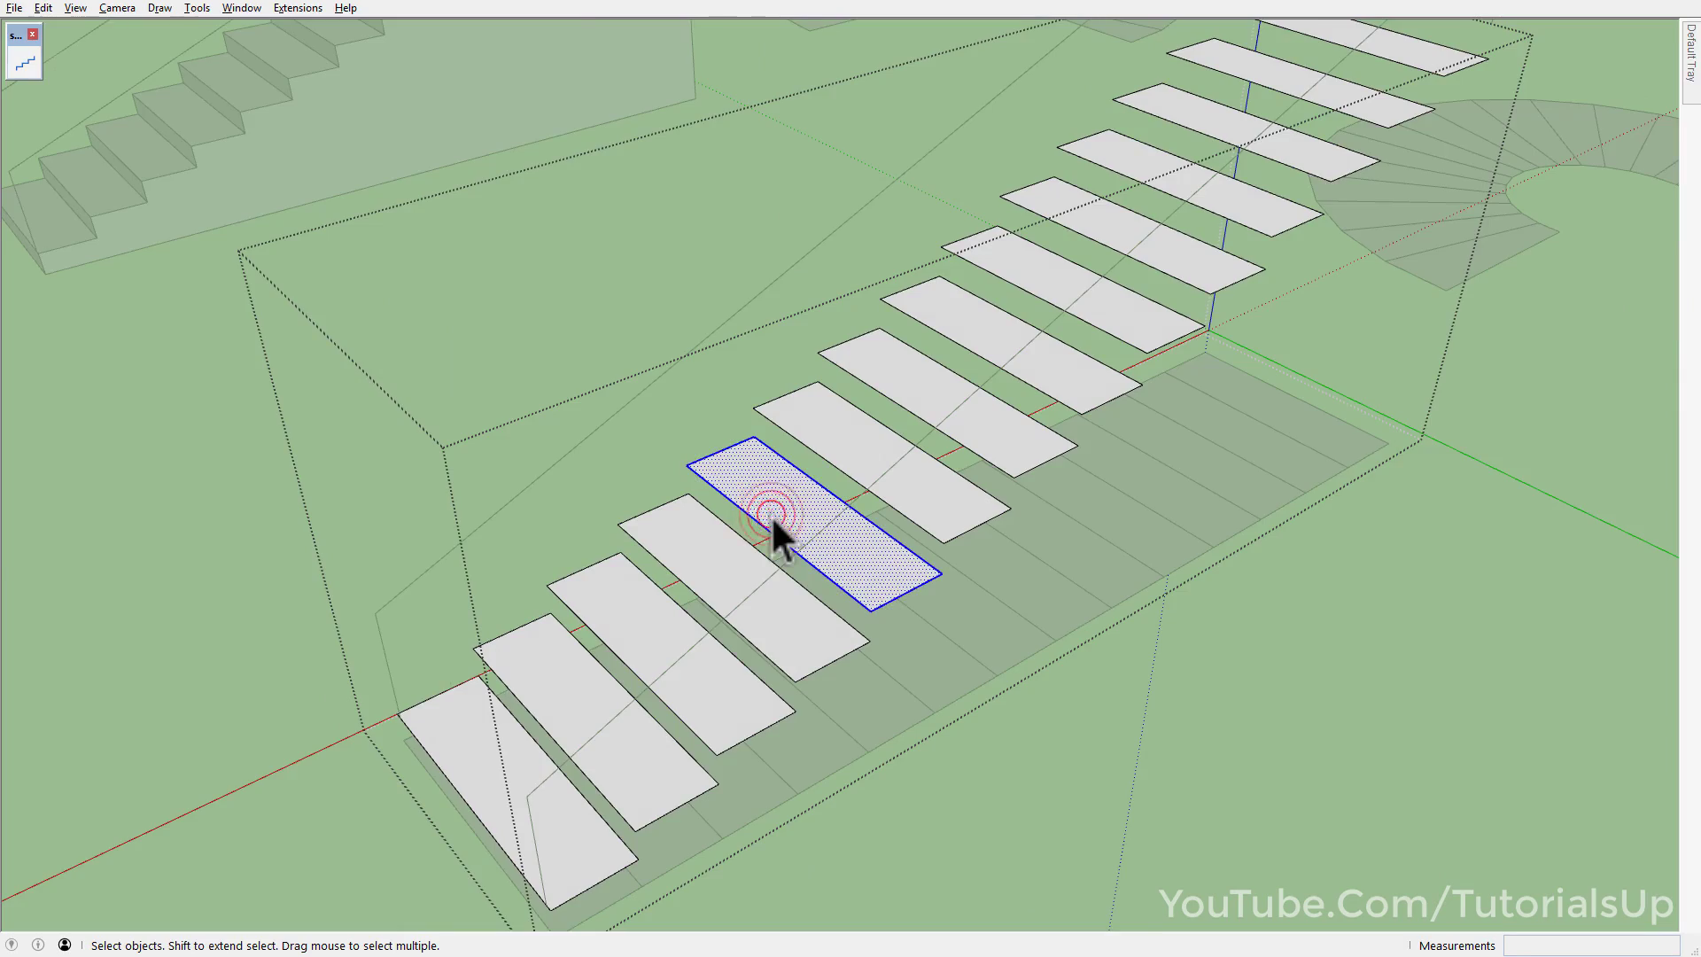
scroll(622, 737, "down", 2)
scroll(622, 735, "down", 2)
mouse_move(623, 749)
middle_mouse_down("shift")
mouse_move(787, 608)
mouse_move(448, 703)
mouse_move(485, 664)
mouse_move(521, 662)
middle_mouse_up("shift")
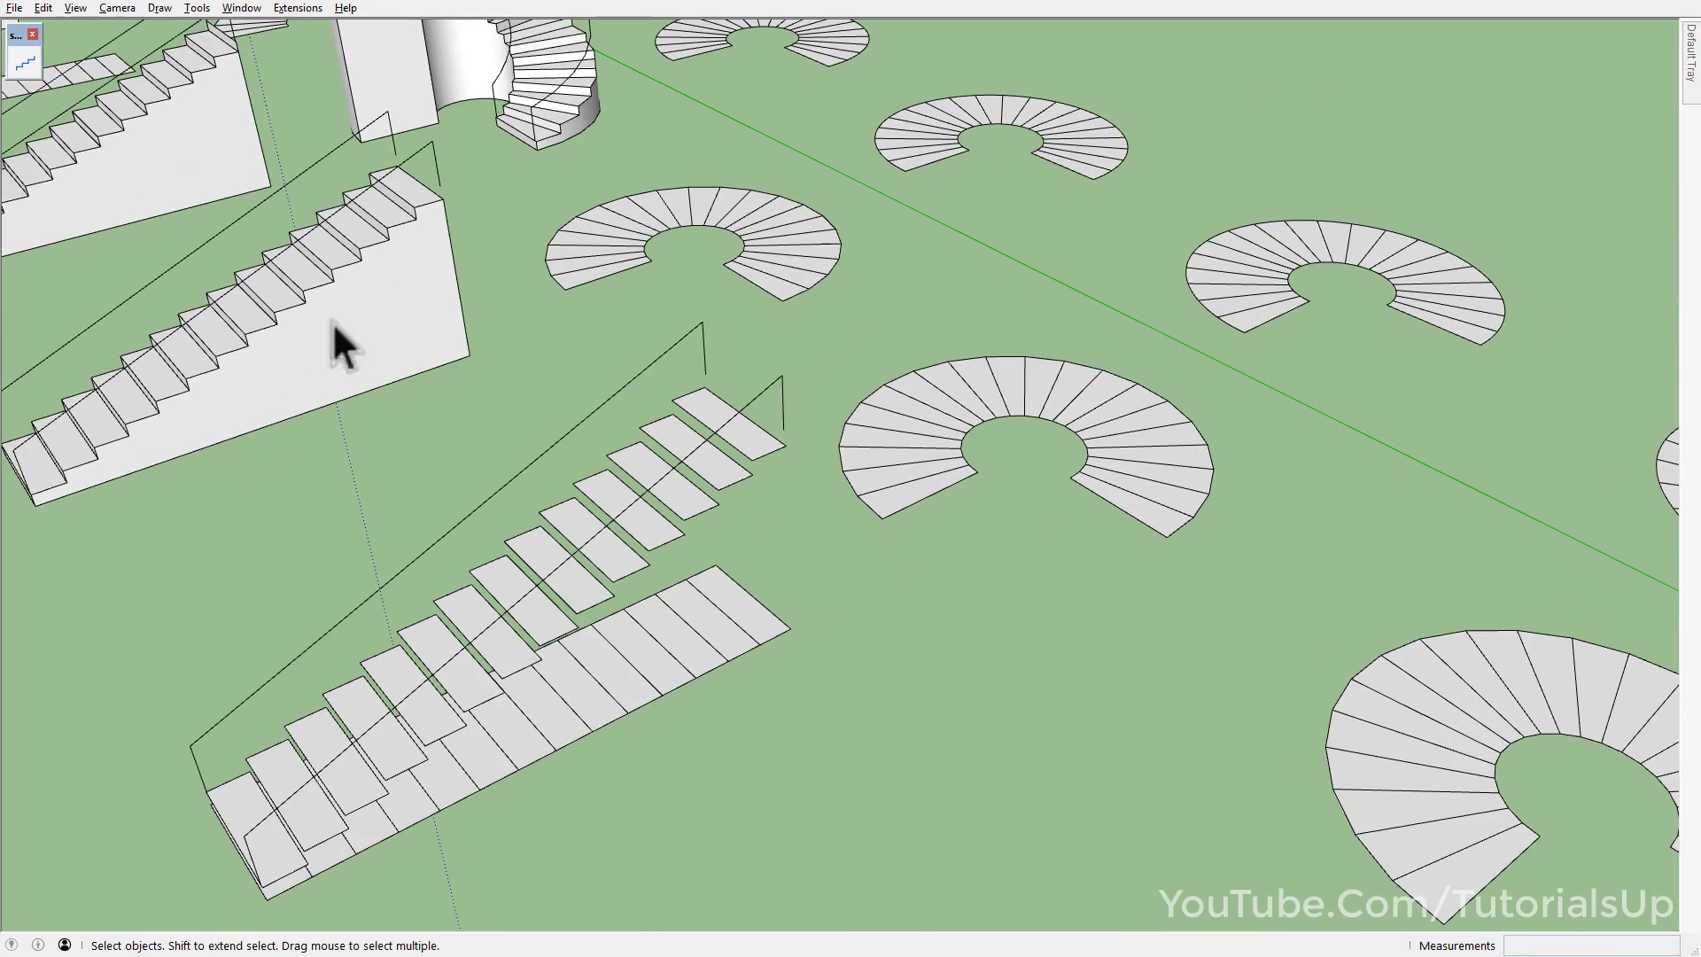
- Turn a spiral layout into a smooth curved slope with a 1.00' slab
left_click(891, 441)
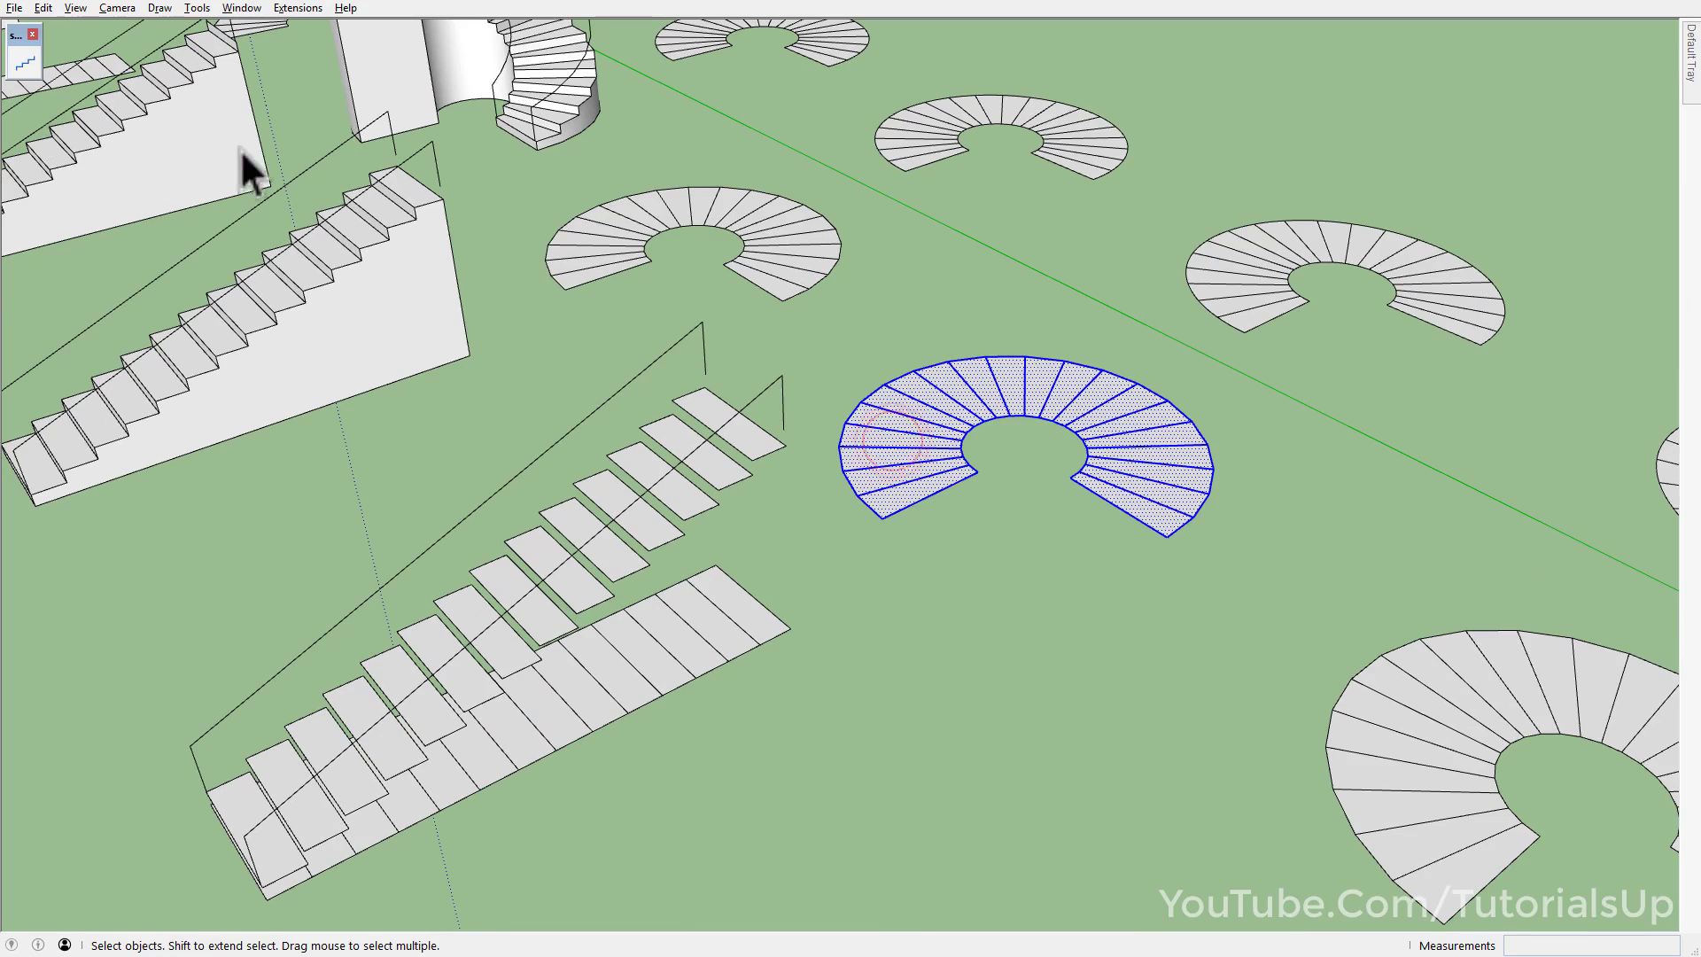
left_click(29, 60)
left_click(891, 490)
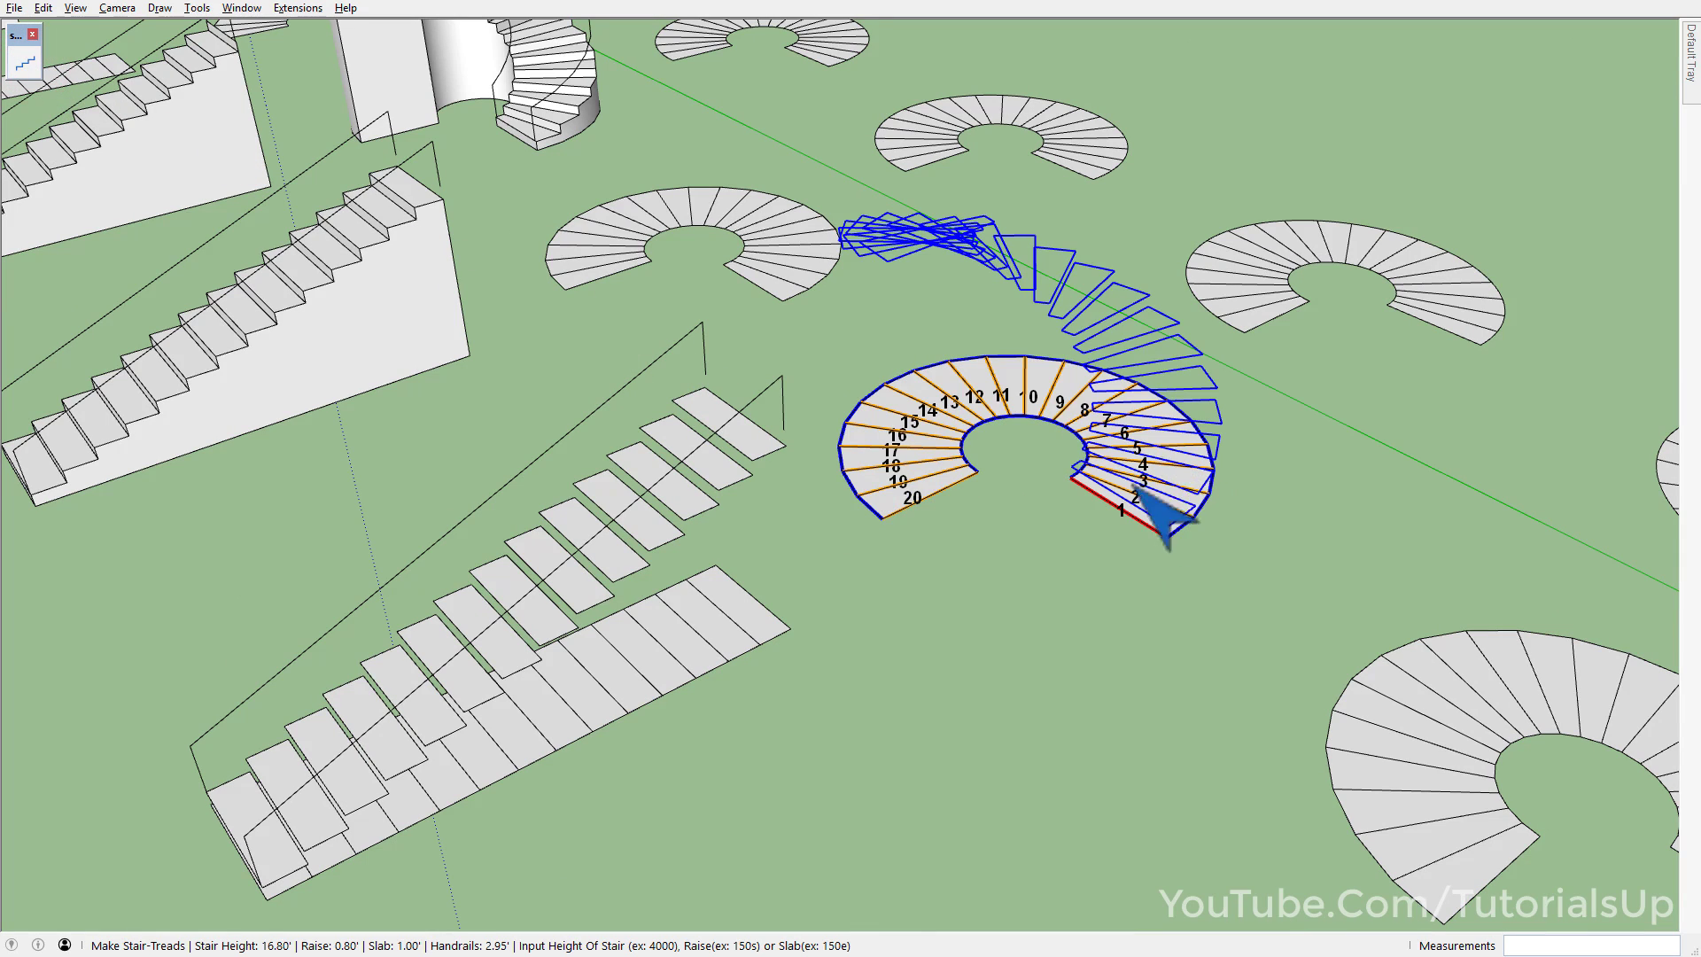
middle_click_drag(1160, 496, 1169, 482)
scroll(1147, 454, "up", 3)
right_click(940, 454)
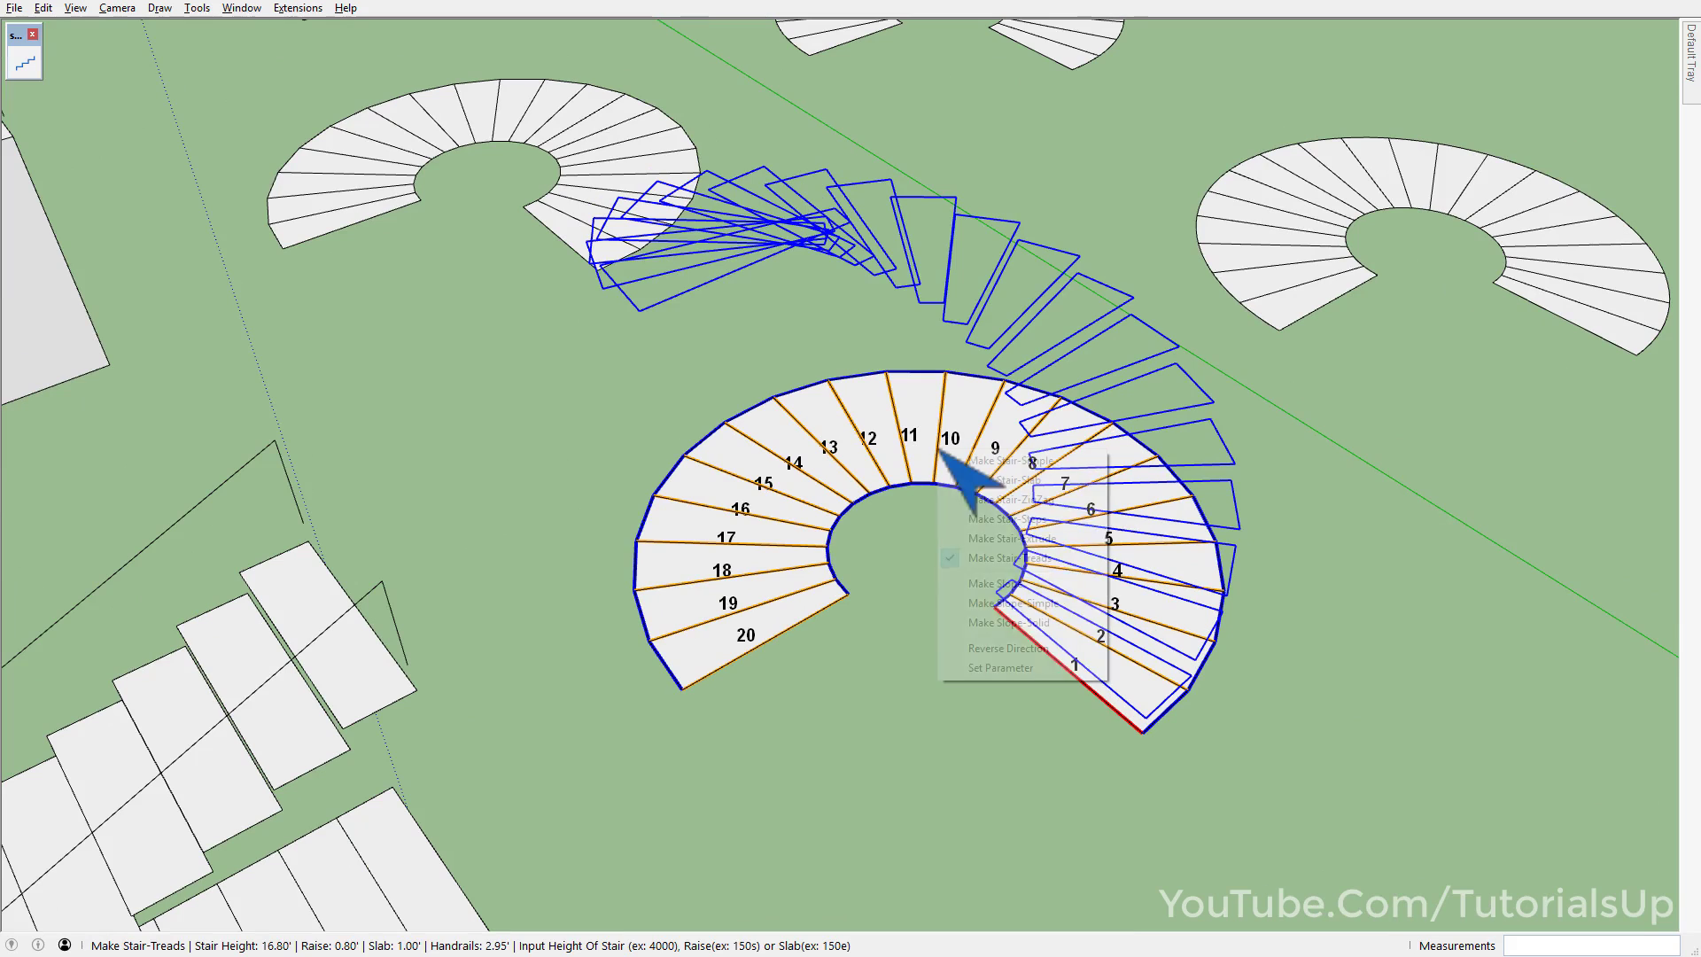
left_click(1057, 584)
mouse_move(1063, 589)
middle_mouse_down()
mouse_move(1010, 598)
mouse_move(1006, 333)
mouse_move(948, 448)
mouse_move(496, 426)
mouse_move(513, 437)
mouse_move(569, 342)
mouse_move(411, 380)
mouse_move(321, 448)
mouse_move(417, 448)
mouse_move(683, 380)
middle_mouse_up()
key("Return")
- Measure from the slope's top corner, then pan onto the large flat spiral layout
key("t")
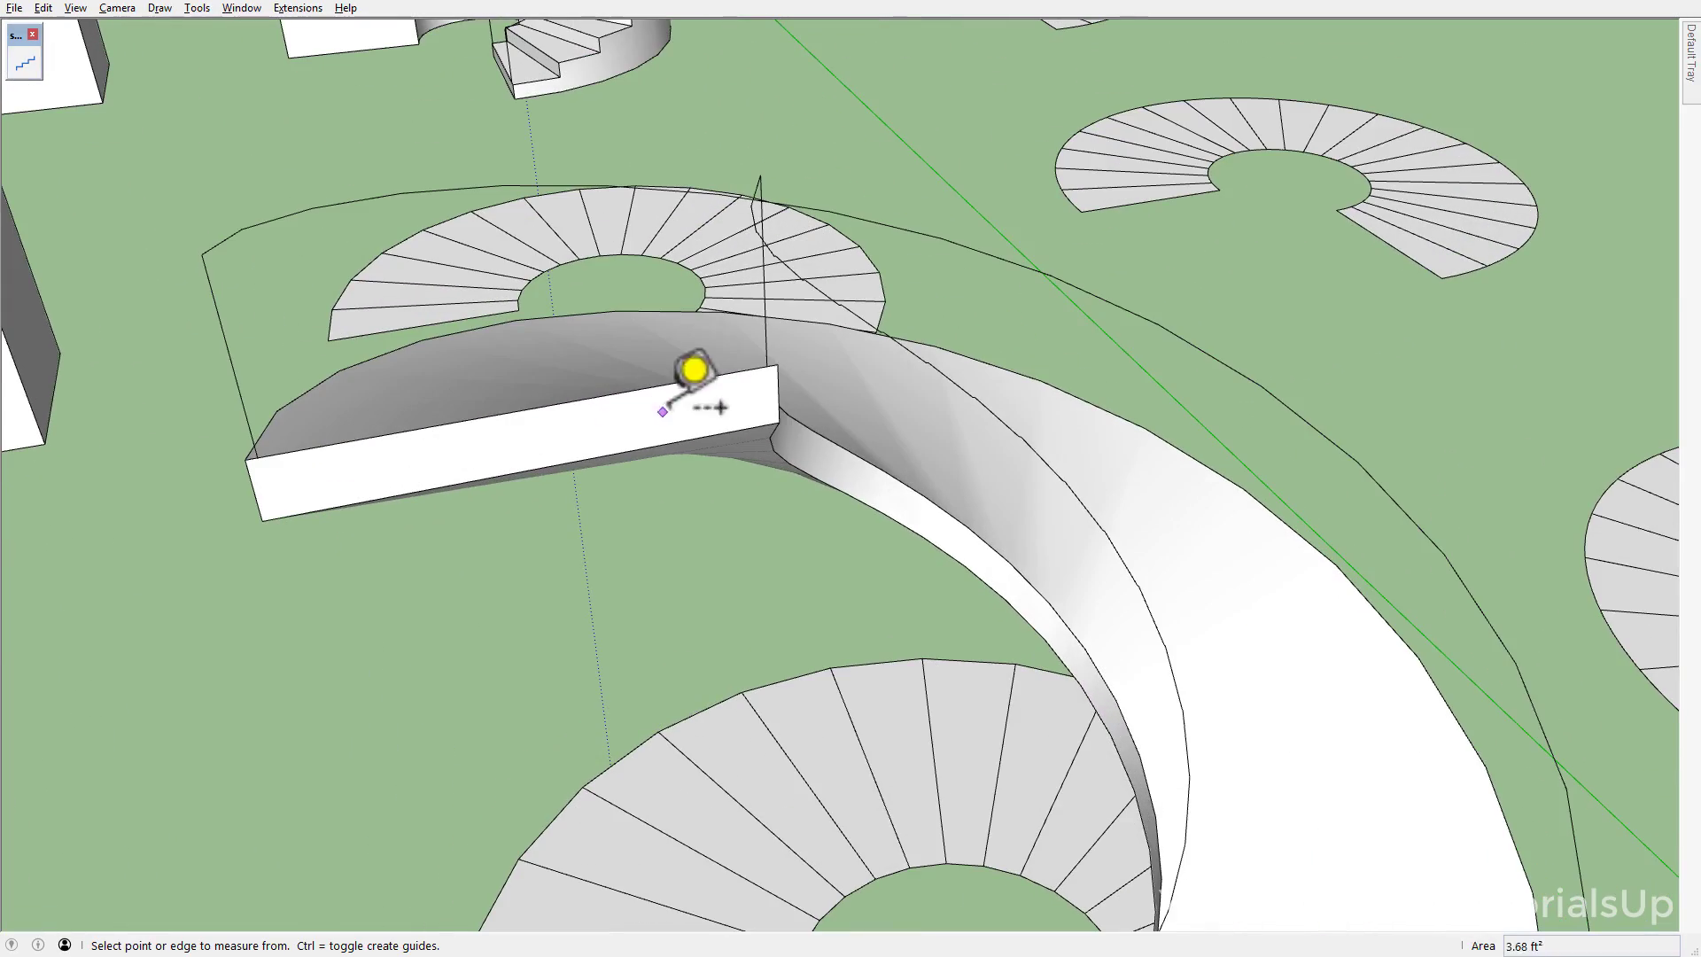
left_click(779, 417)
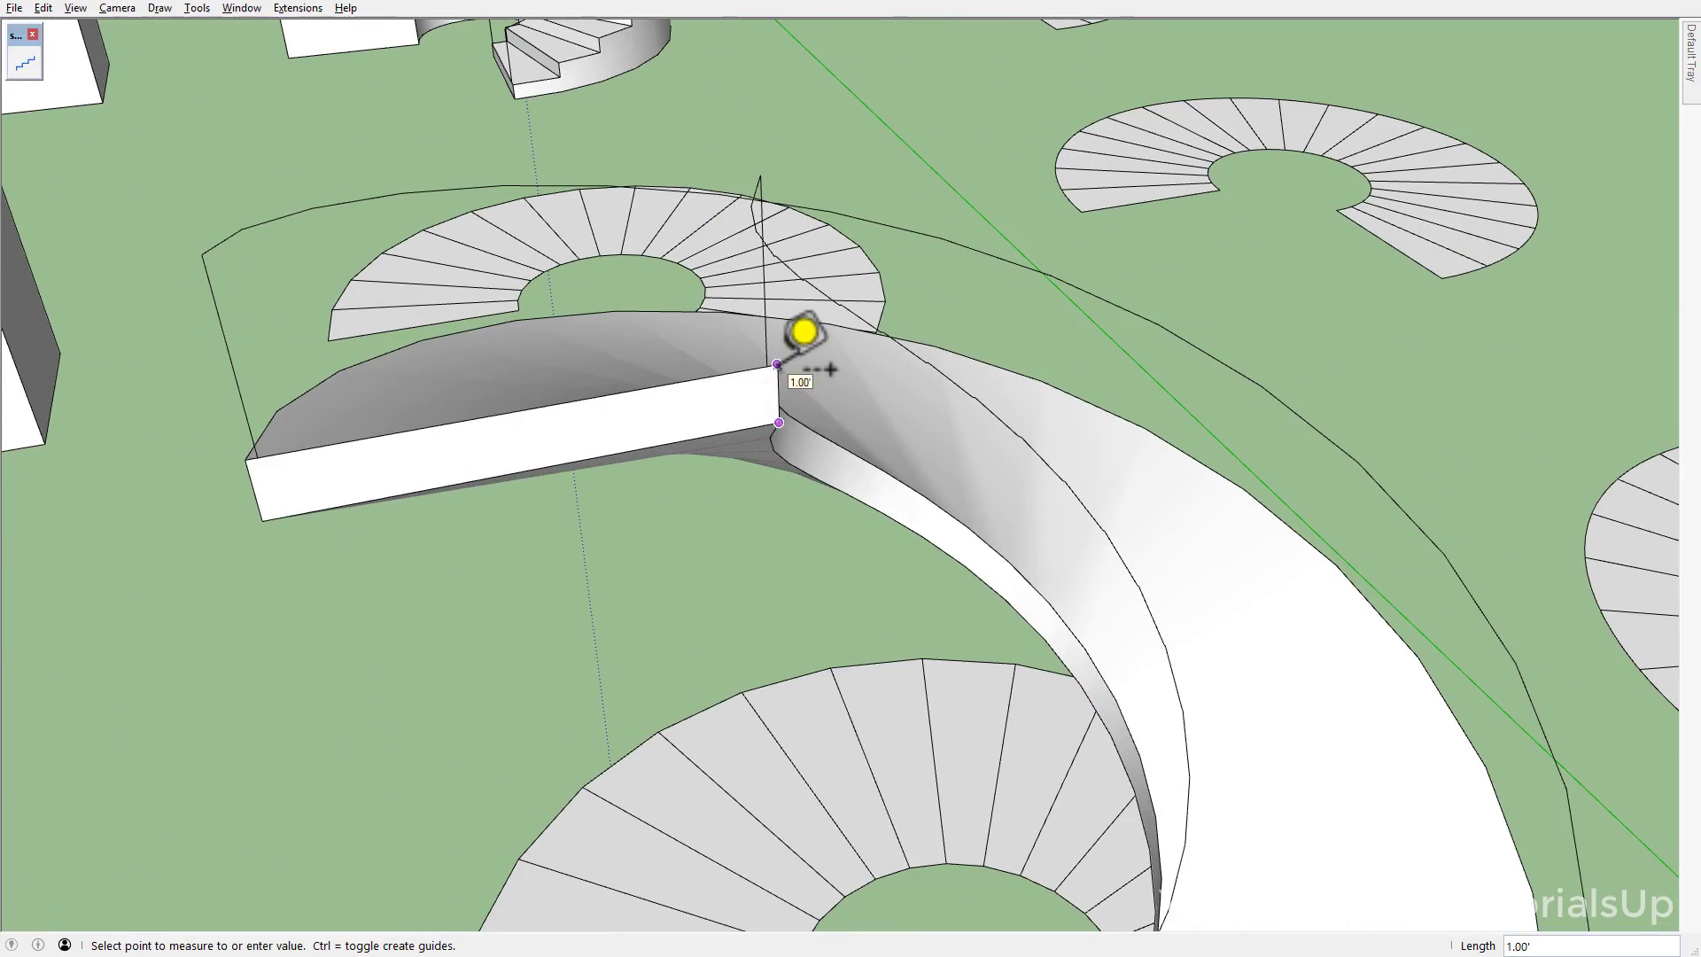
key("space")
scroll(776, 390, "down", 3)
scroll(774, 393, "down", 2)
mouse_move(774, 393)
middle_mouse_down("shift")
mouse_move(1379, 501)
mouse_move(874, 627)
middle_mouse_up("shift")
scroll(1005, 655, "up", 3)
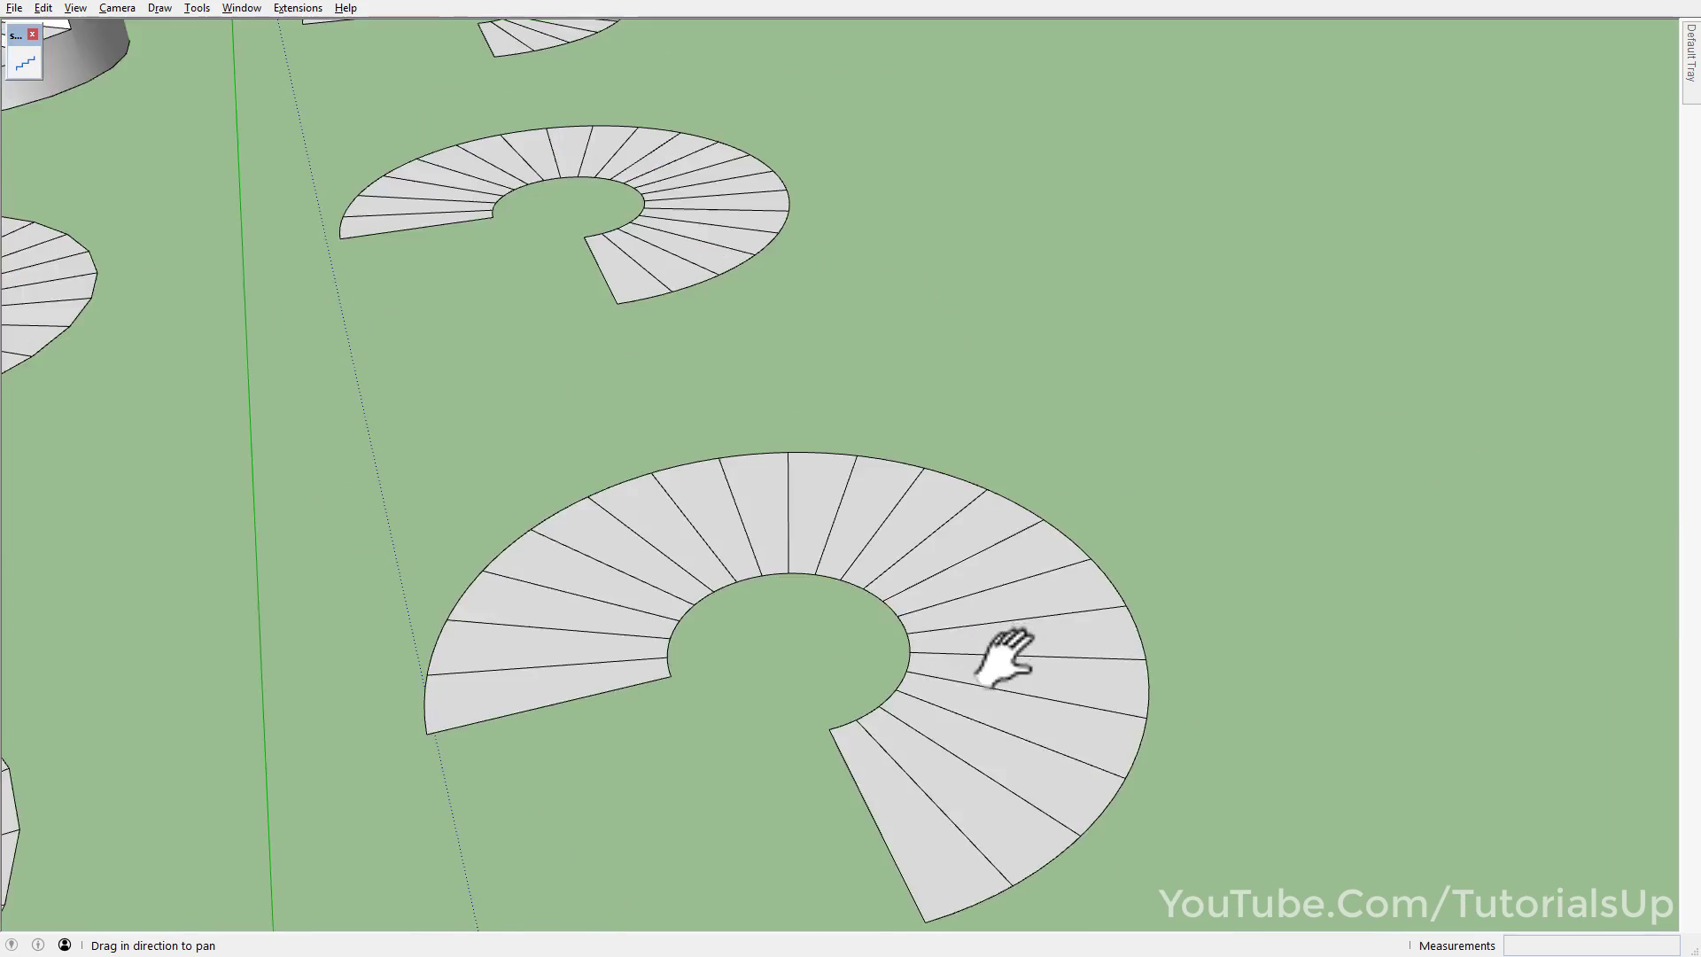
mouse_move(1005, 655)
middle_mouse_down("shift")
mouse_move(1184, 618)
mouse_move(1005, 655)
middle_mouse_up("shift")
- Set the stair Slab parameter to 0 for the large spiral layout
left_click(1006, 655)
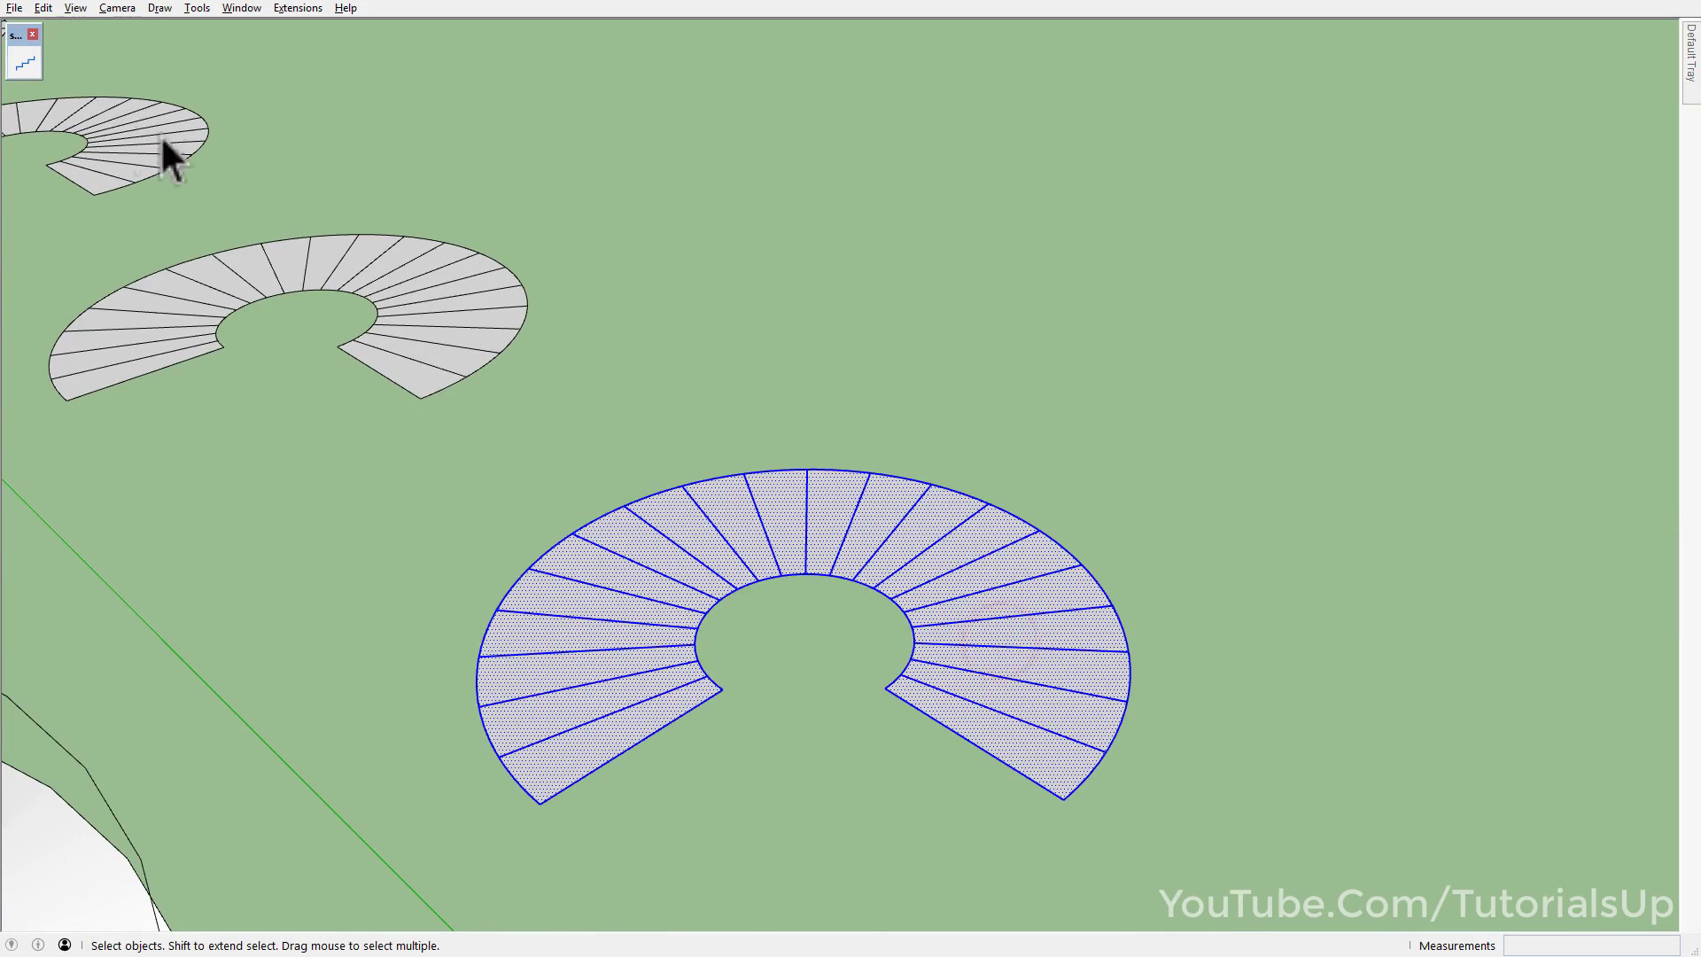
left_click(25, 62)
right_click(889, 506)
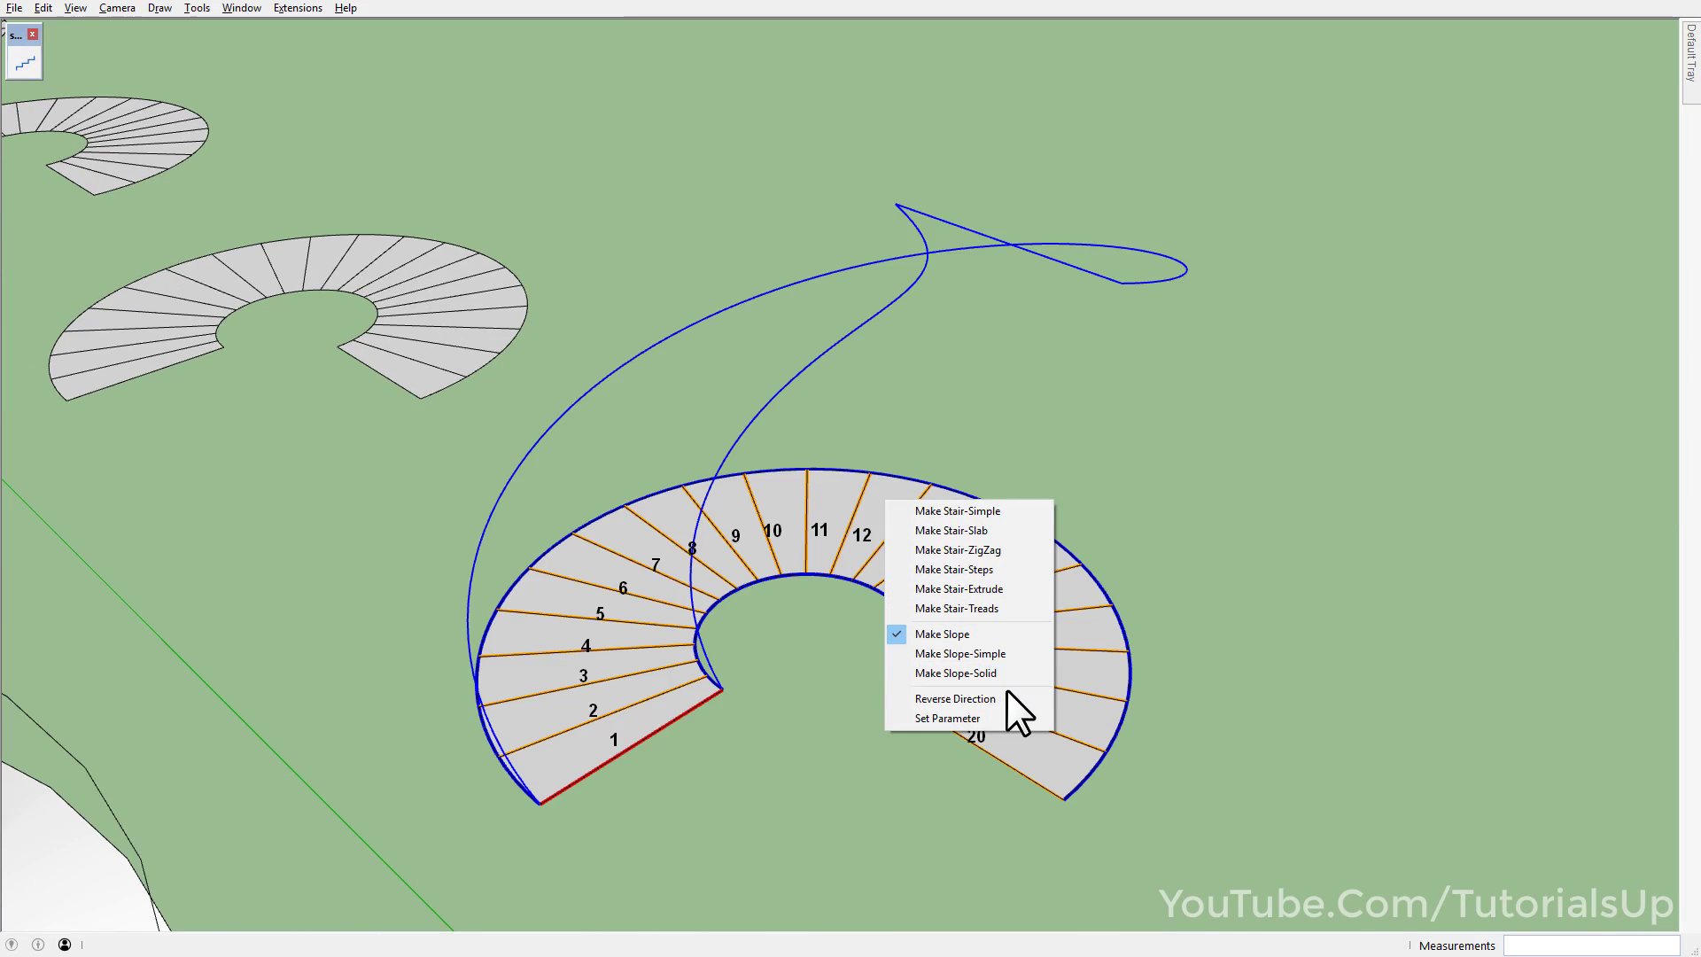
left_click(1007, 719)
type("0")
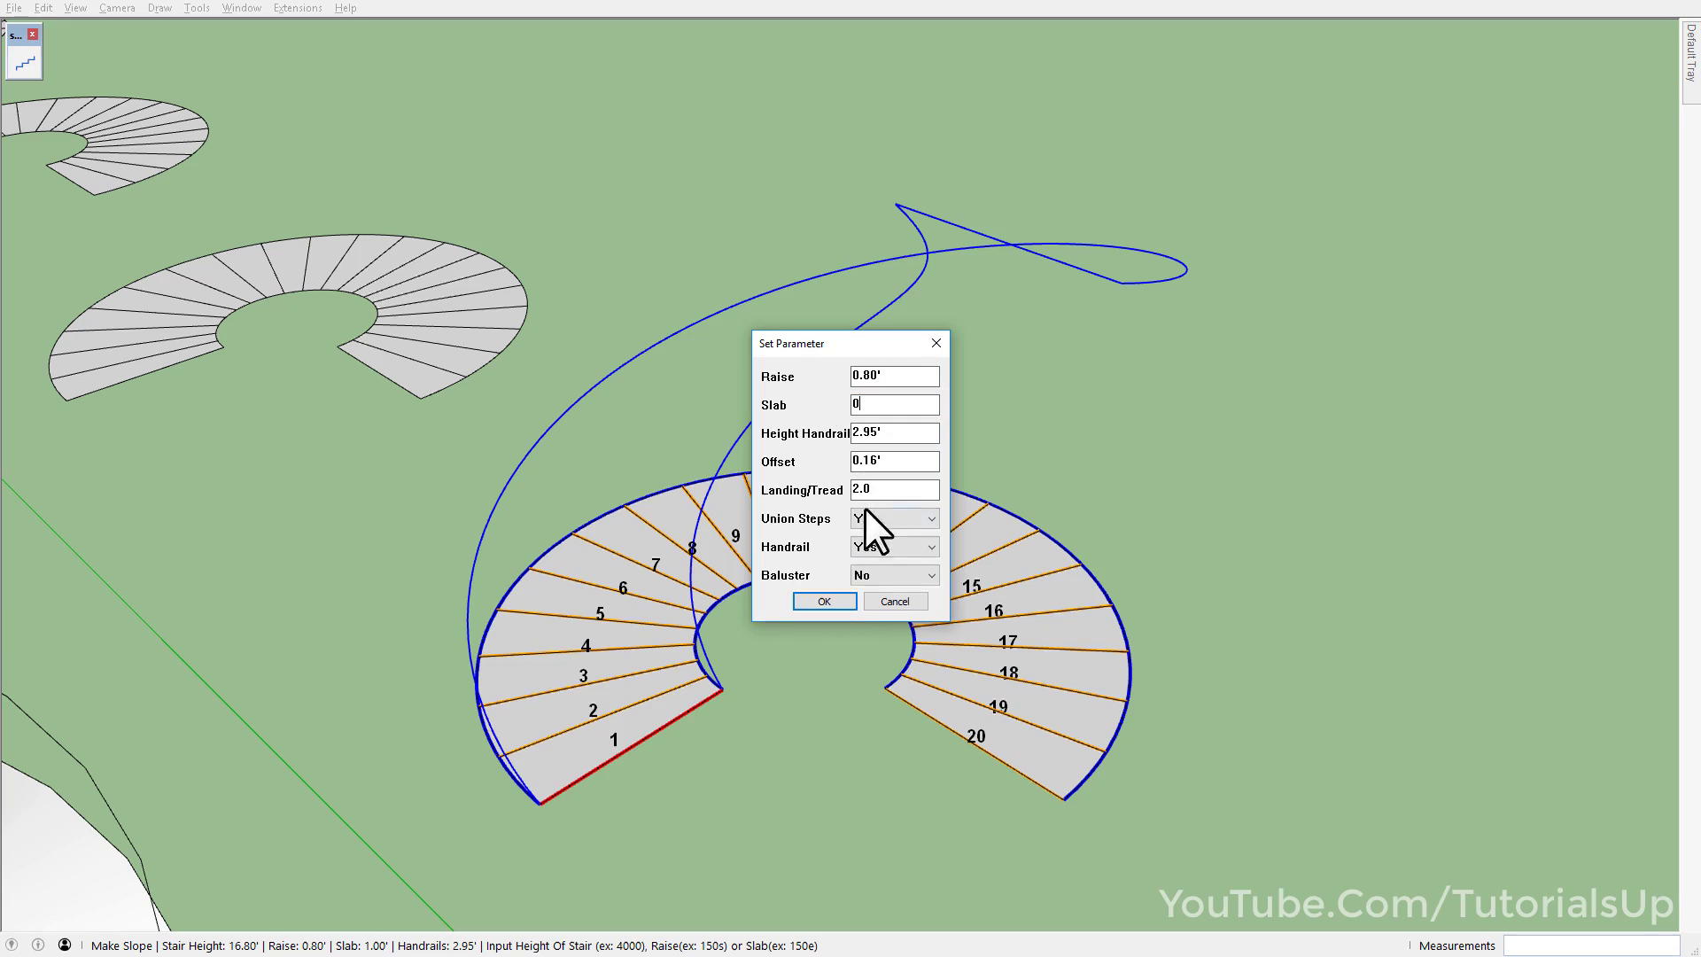
left_click(822, 603)
- Build a trial Make Slope-Simple curved slope on the spiral, inspect it, then delete it
right_click(888, 539)
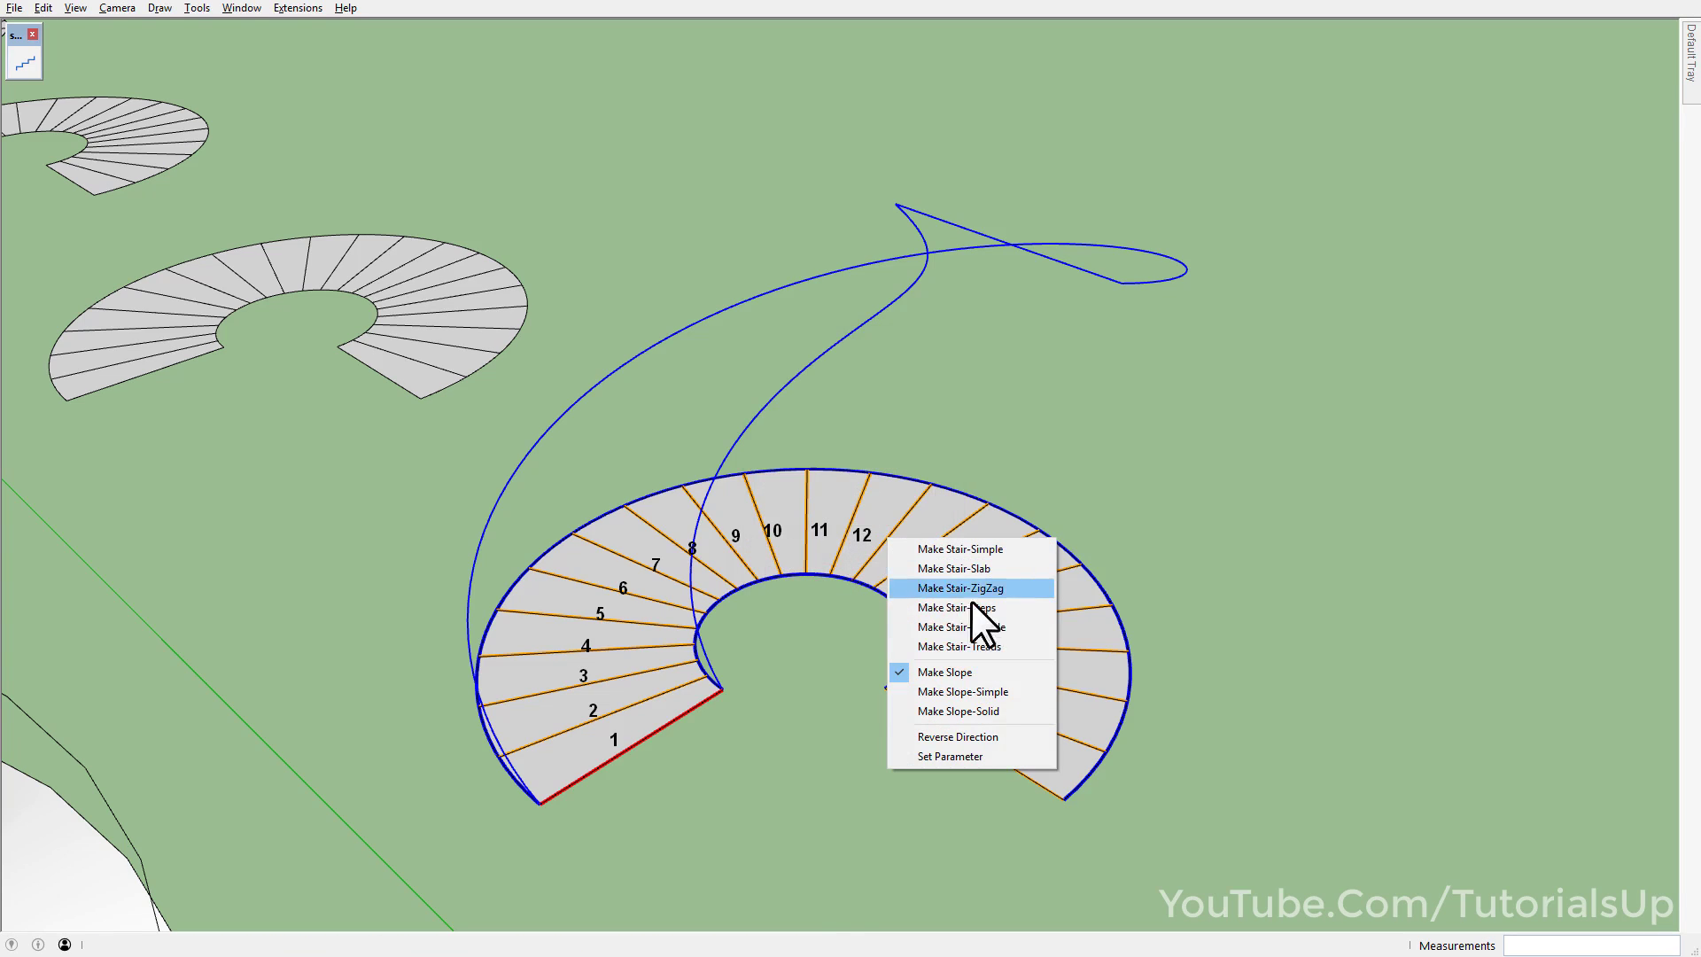
left_click(996, 688)
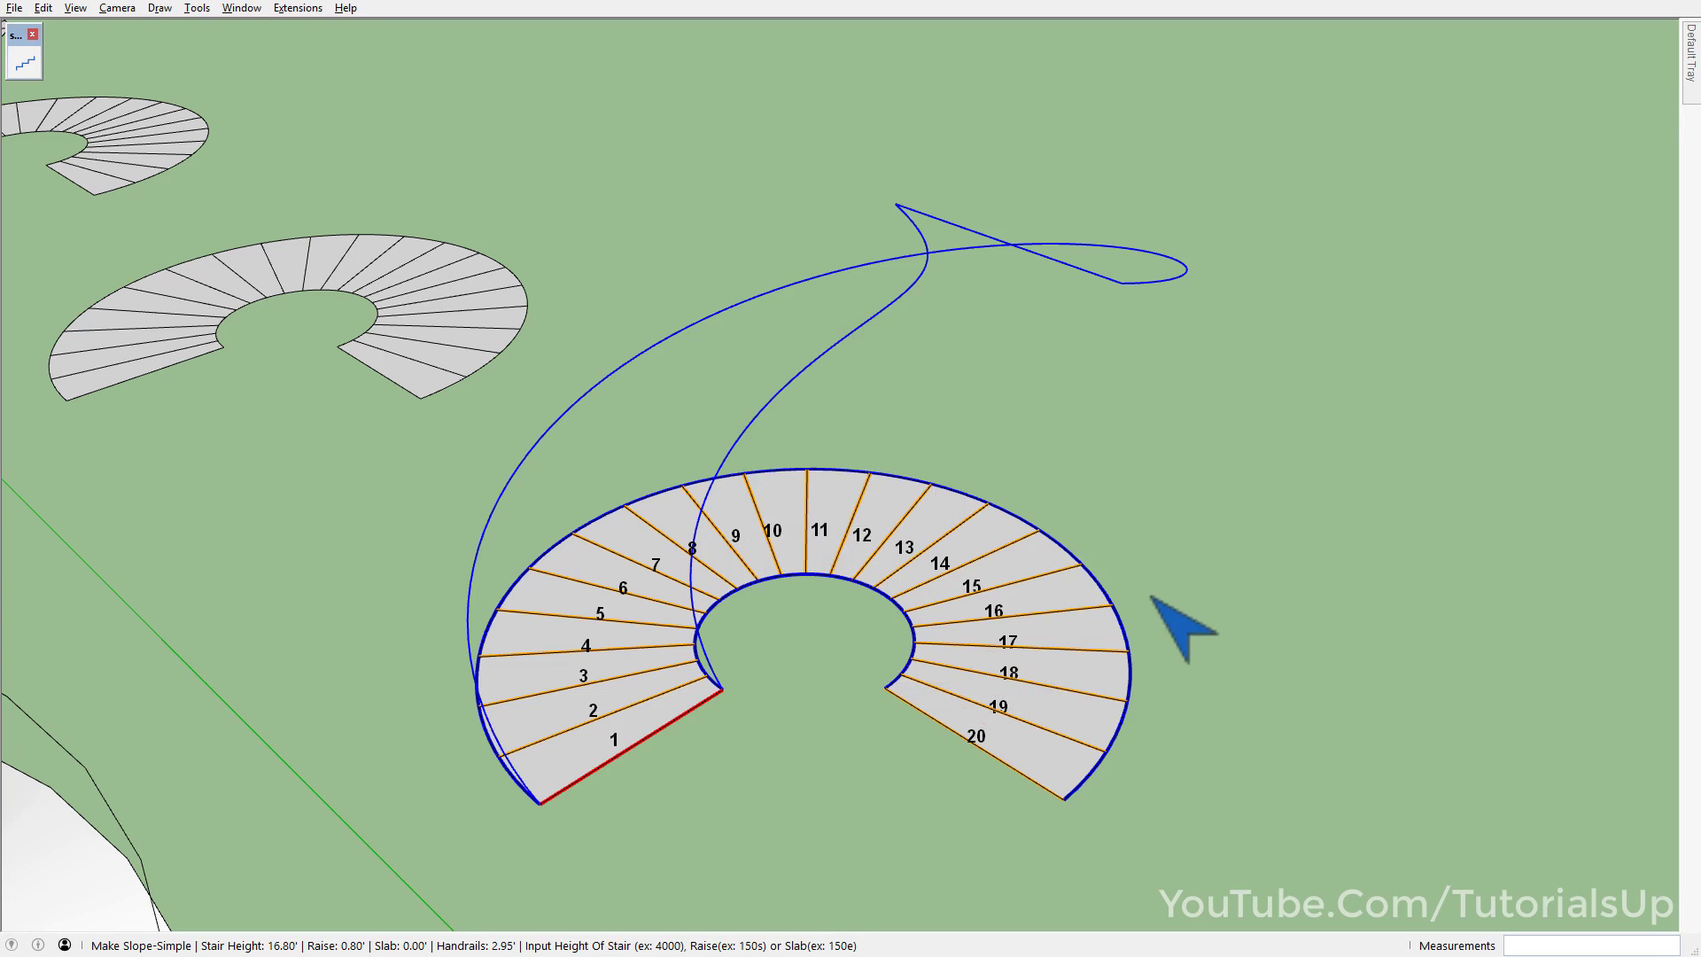
scroll(755, 548, "down", 3)
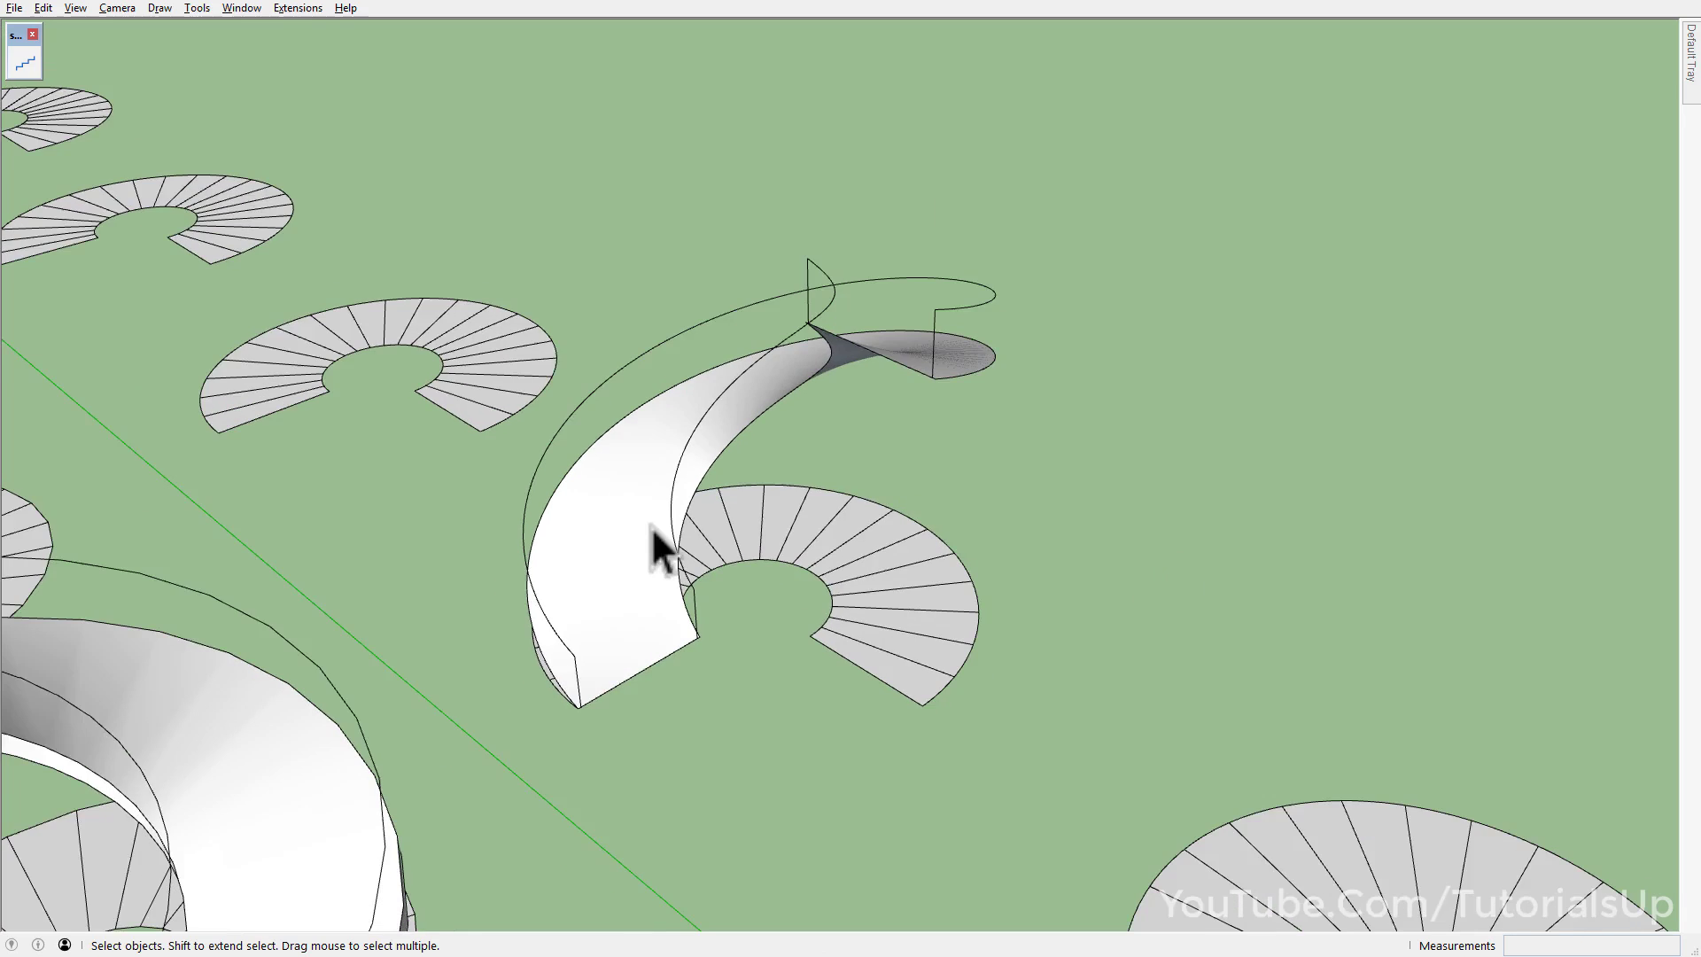
mouse_move(652, 528)
middle_mouse_down()
mouse_move(923, 703)
mouse_move(1292, 619)
mouse_move(1355, 516)
mouse_move(922, 497)
mouse_move(573, 433)
mouse_move(851, 360)
middle_mouse_up()
scroll(620, 444, "down", 2)
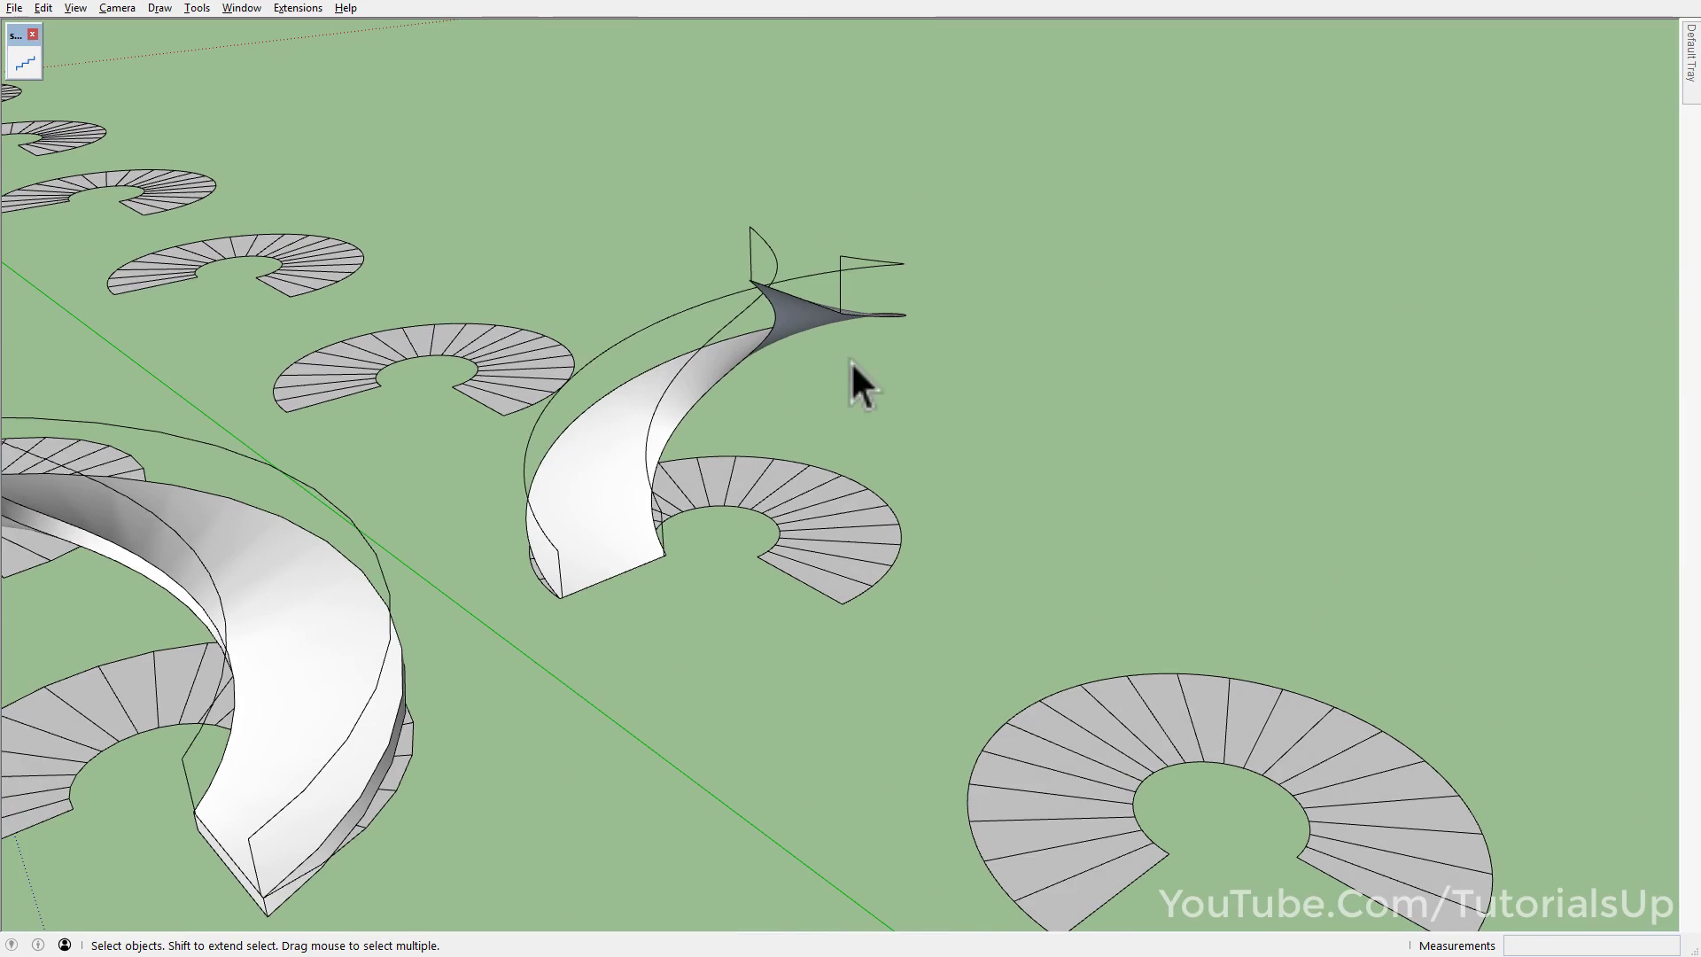
left_click(754, 273)
key("Delete")
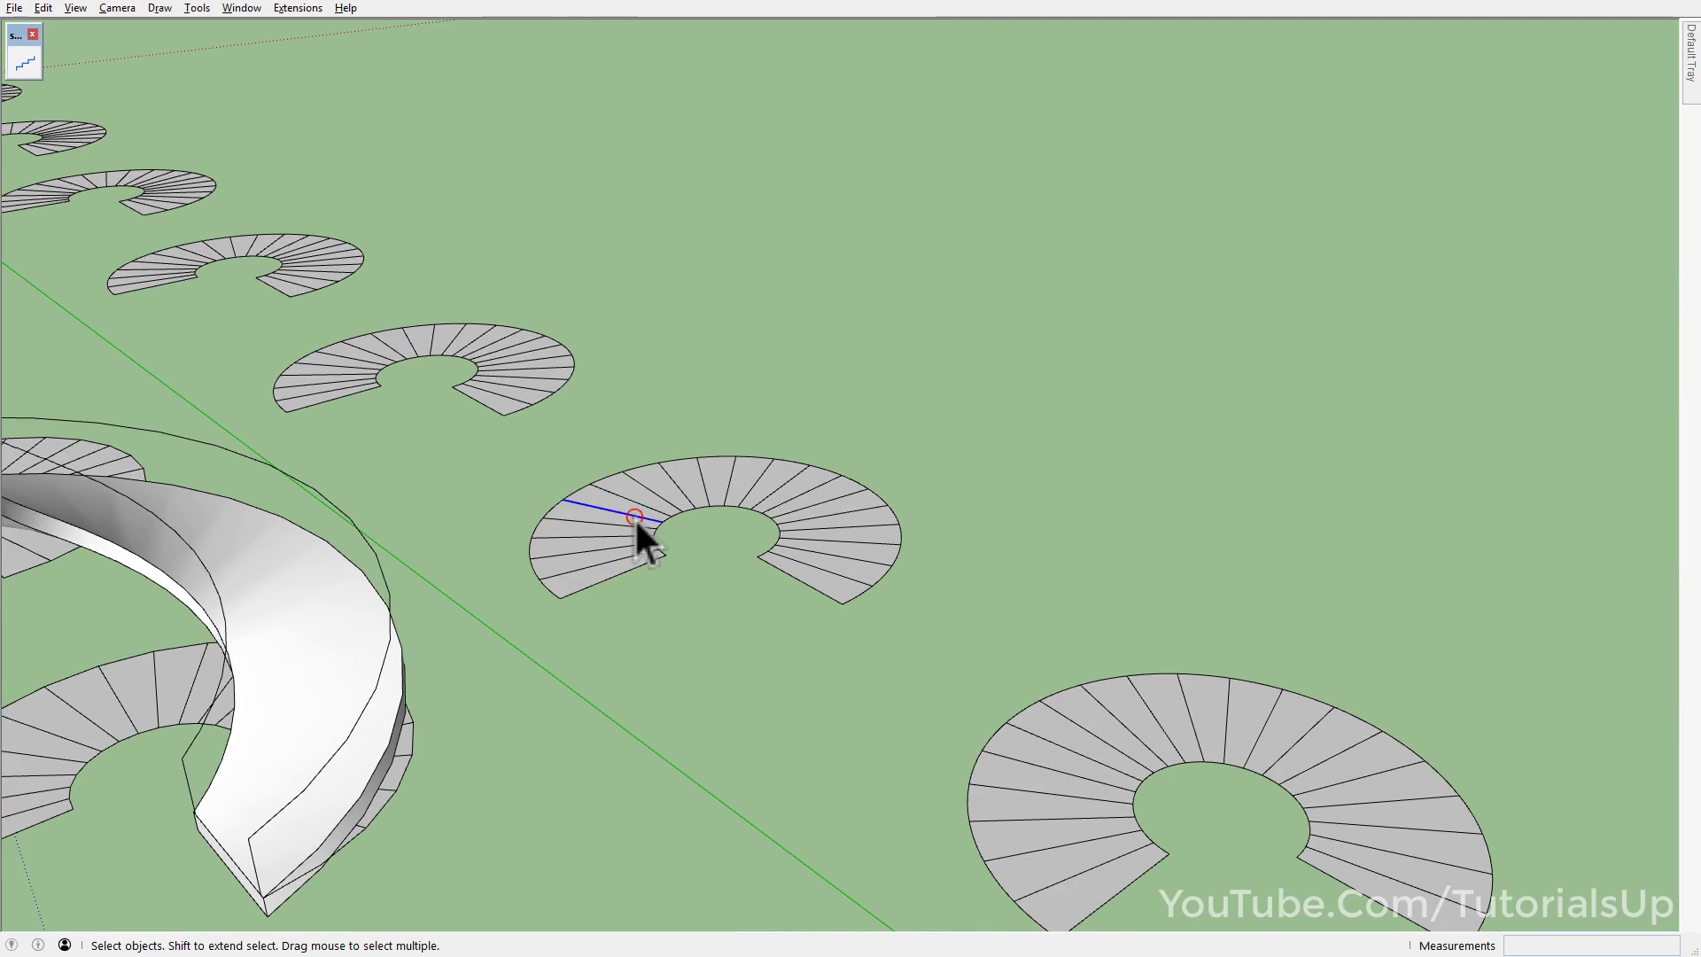
- Build a zero-slab simple curved slope about 12.87' high from the flat spiral layout
left_click(634, 523)
left_click(25, 62)
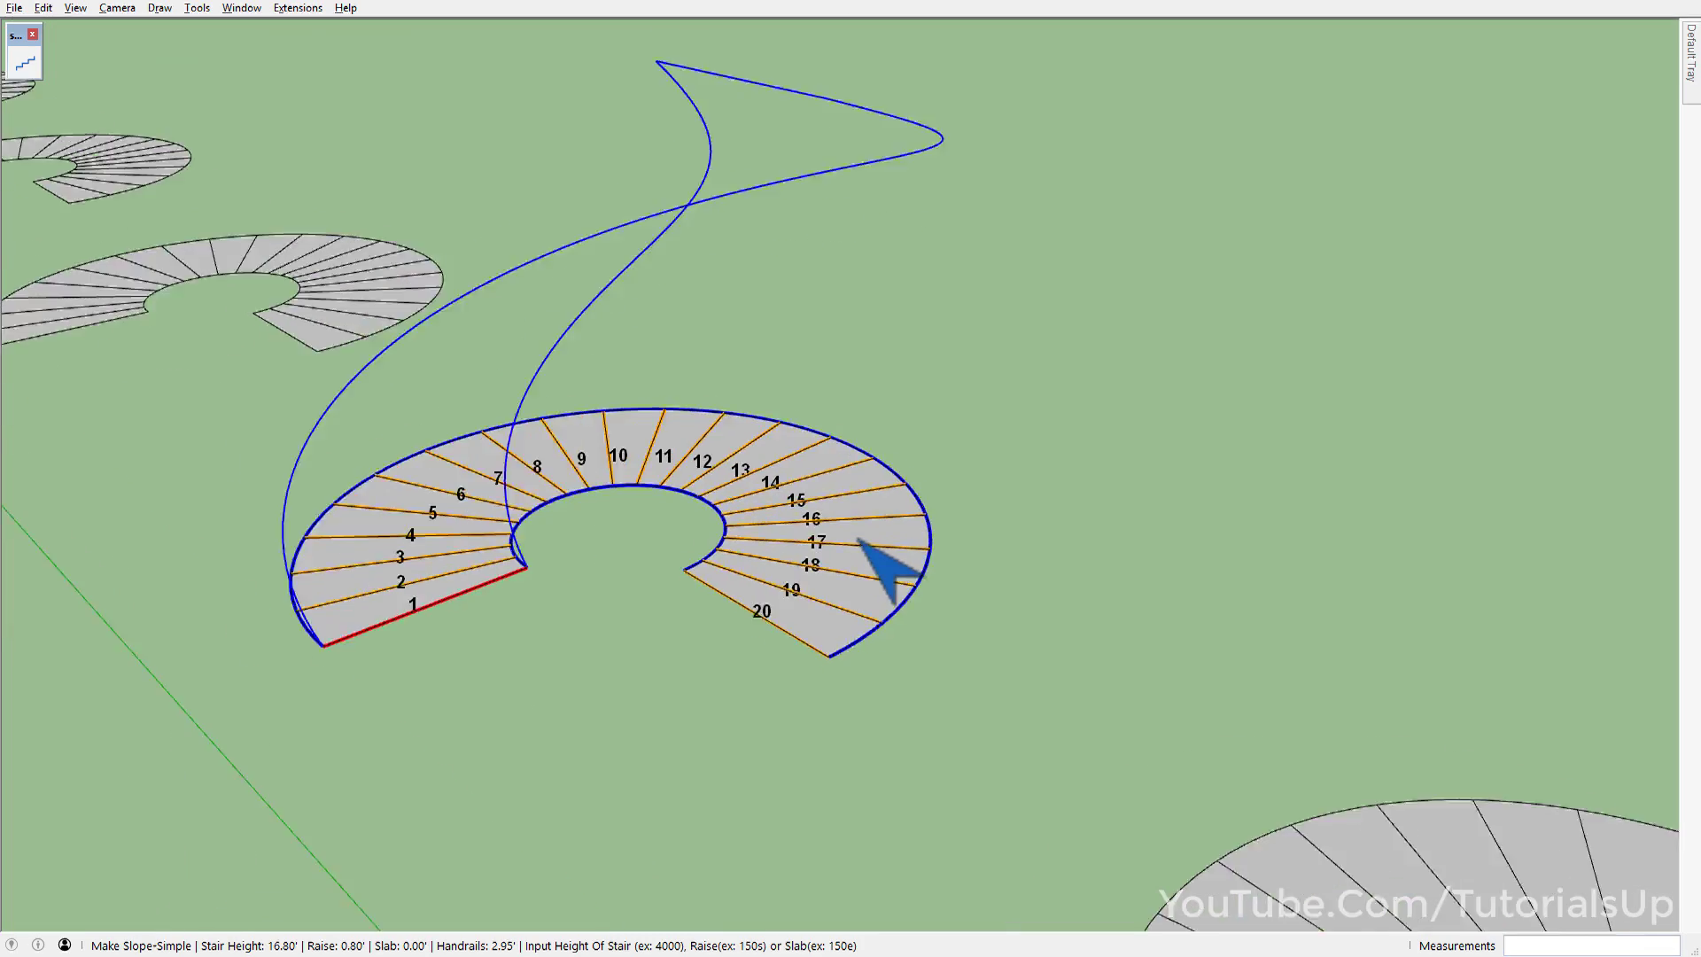
mouse_move(865, 550)
middle_mouse_down()
mouse_move(1036, 570)
mouse_move(980, 638)
middle_mouse_up()
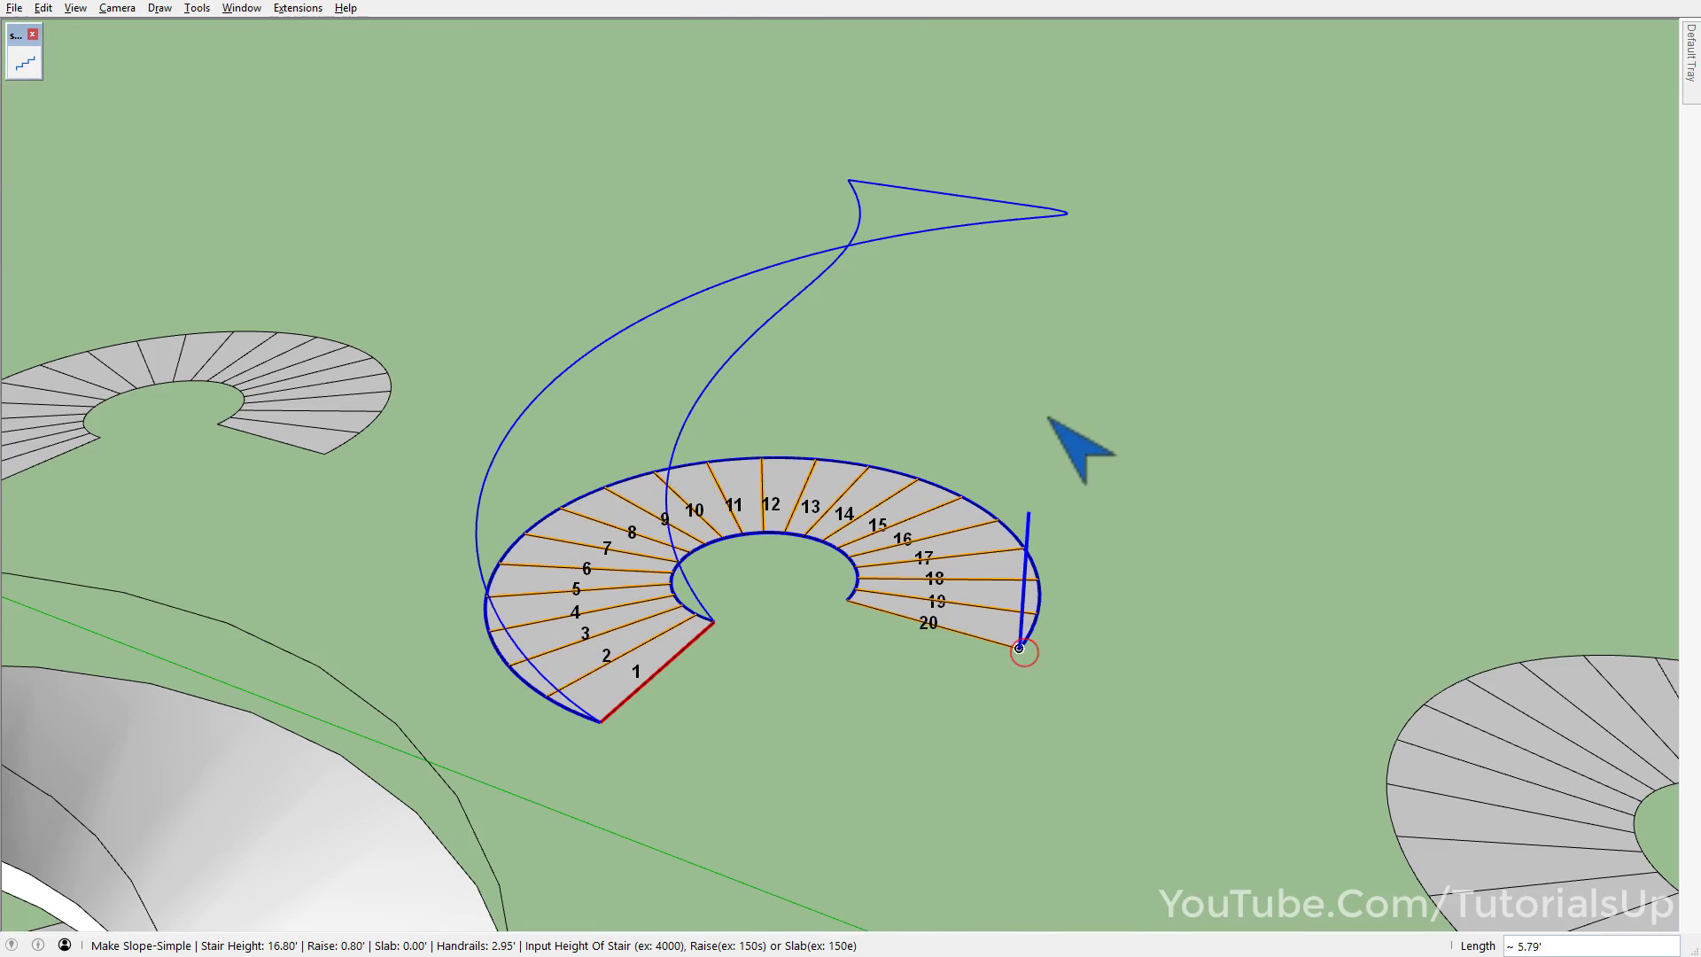
left_click(1044, 325)
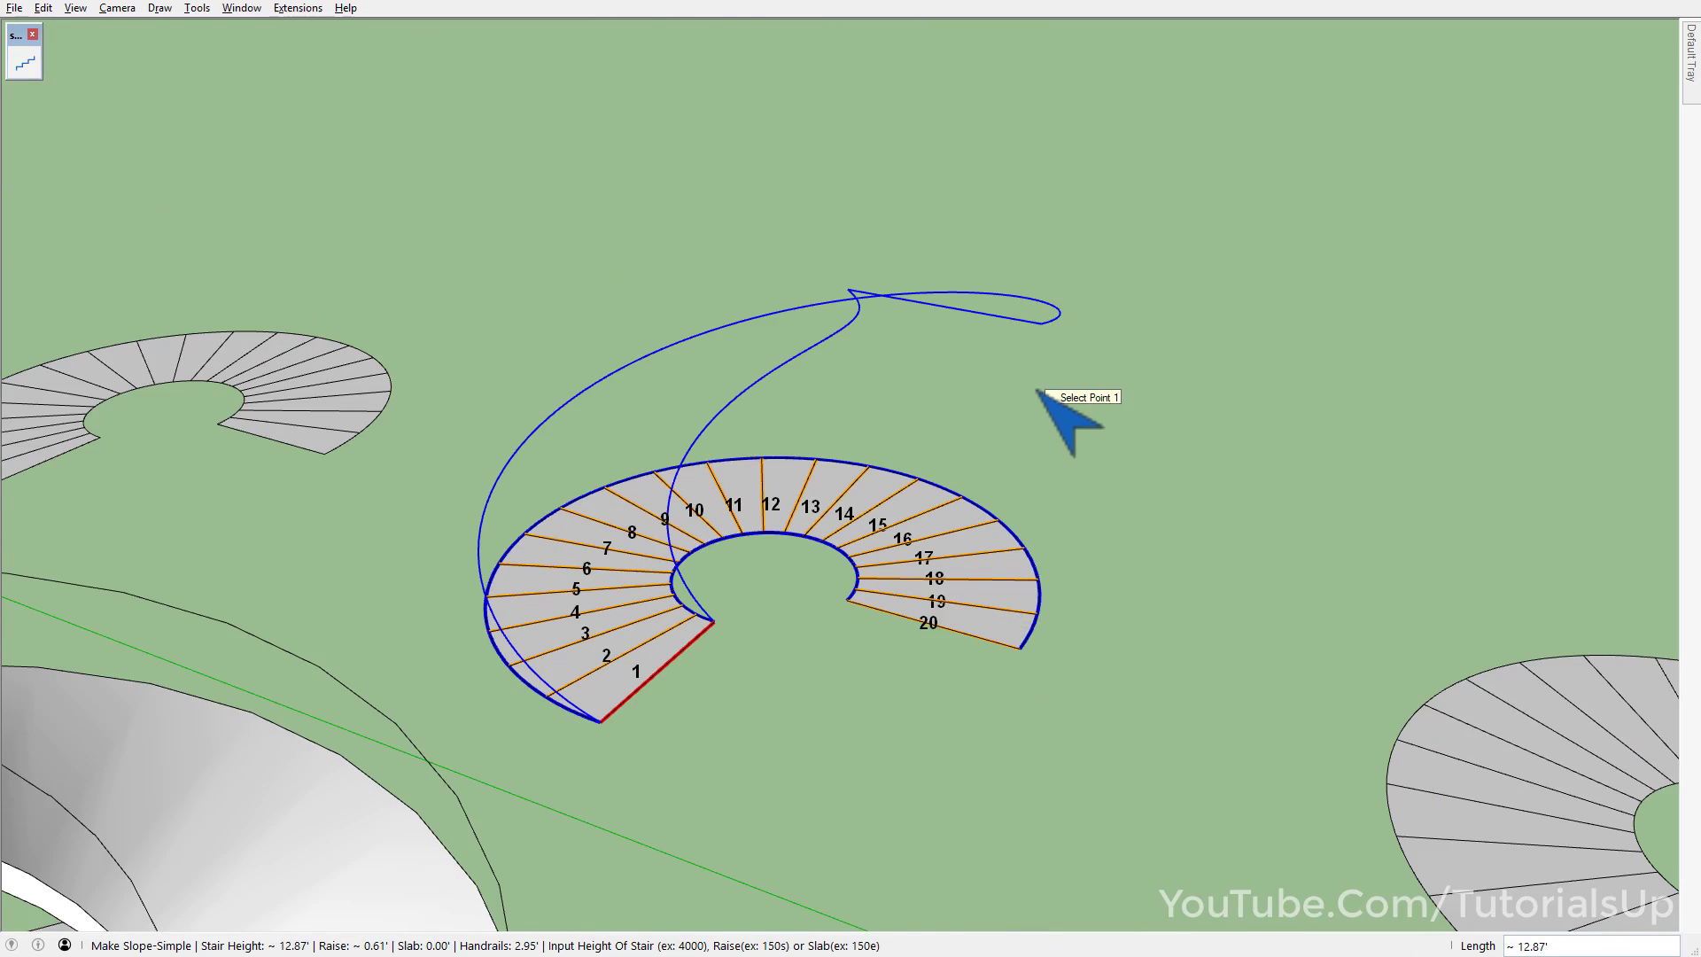
mouse_move(930, 437)
middle_mouse_down()
mouse_move(874, 729)
mouse_move(849, 496)
mouse_move(881, 505)
mouse_move(816, 425)
mouse_move(793, 346)
mouse_move(874, 596)
mouse_move(828, 570)
mouse_move(979, 487)
middle_mouse_up()
scroll(863, 510, "down", 3)
scroll(864, 509, "down", 2)
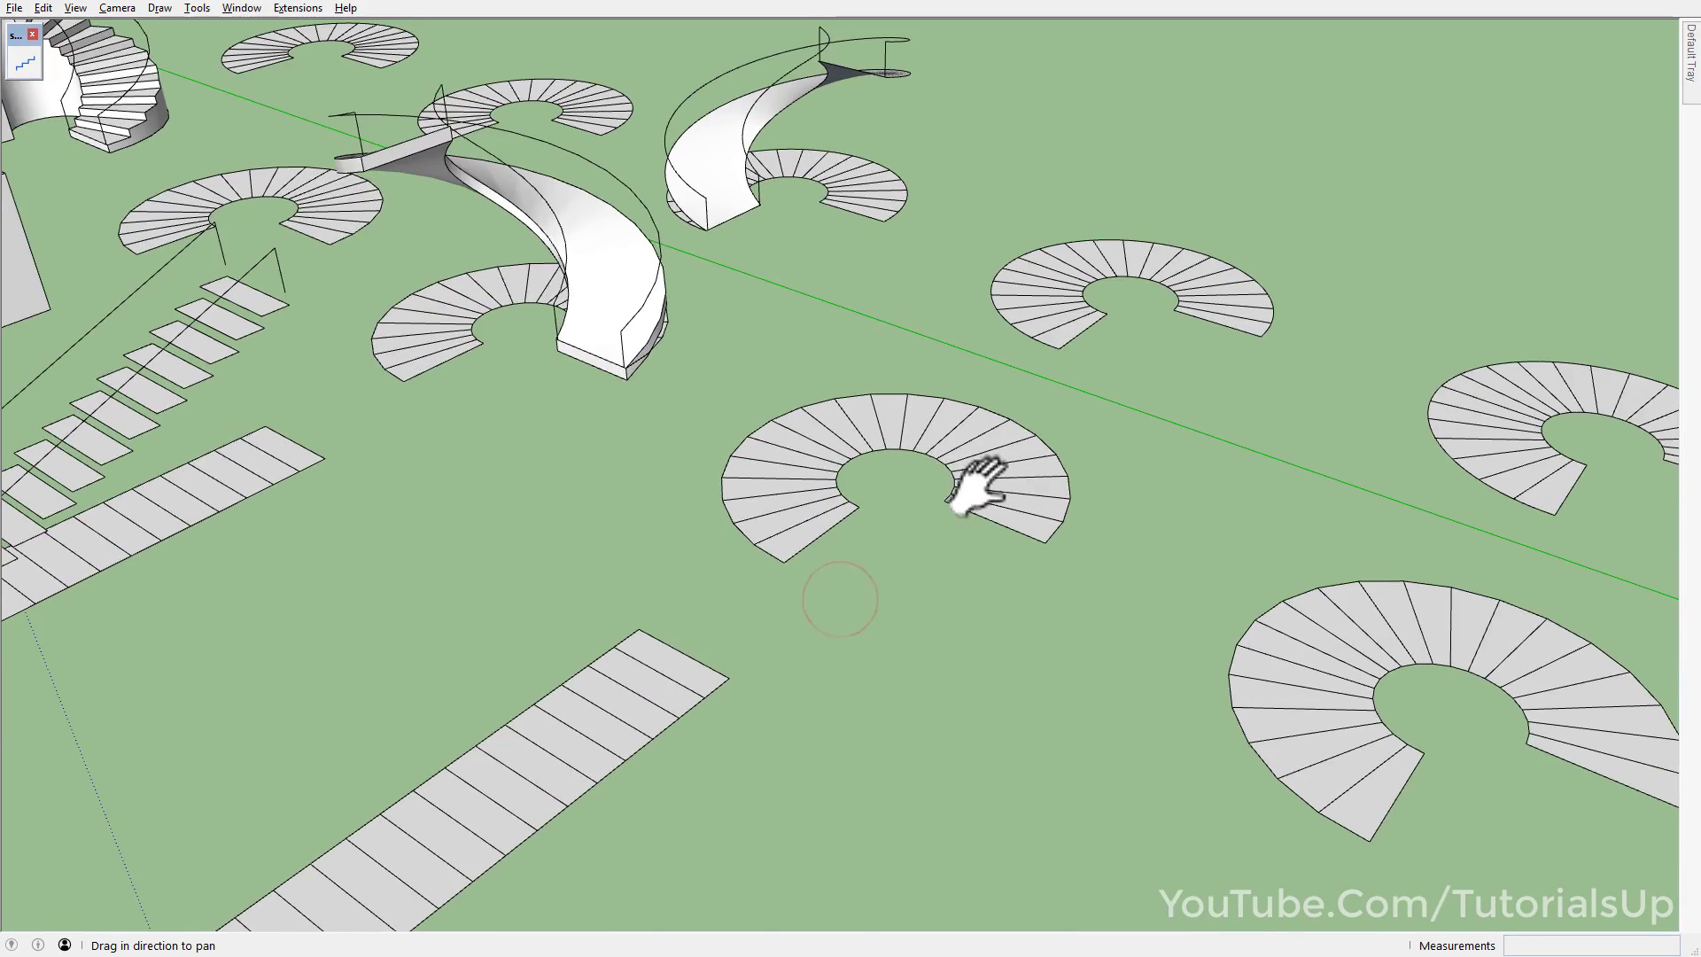
- Turn the straight step layout into a Make Slope-Solid slope
scroll(866, 494, "down", 3)
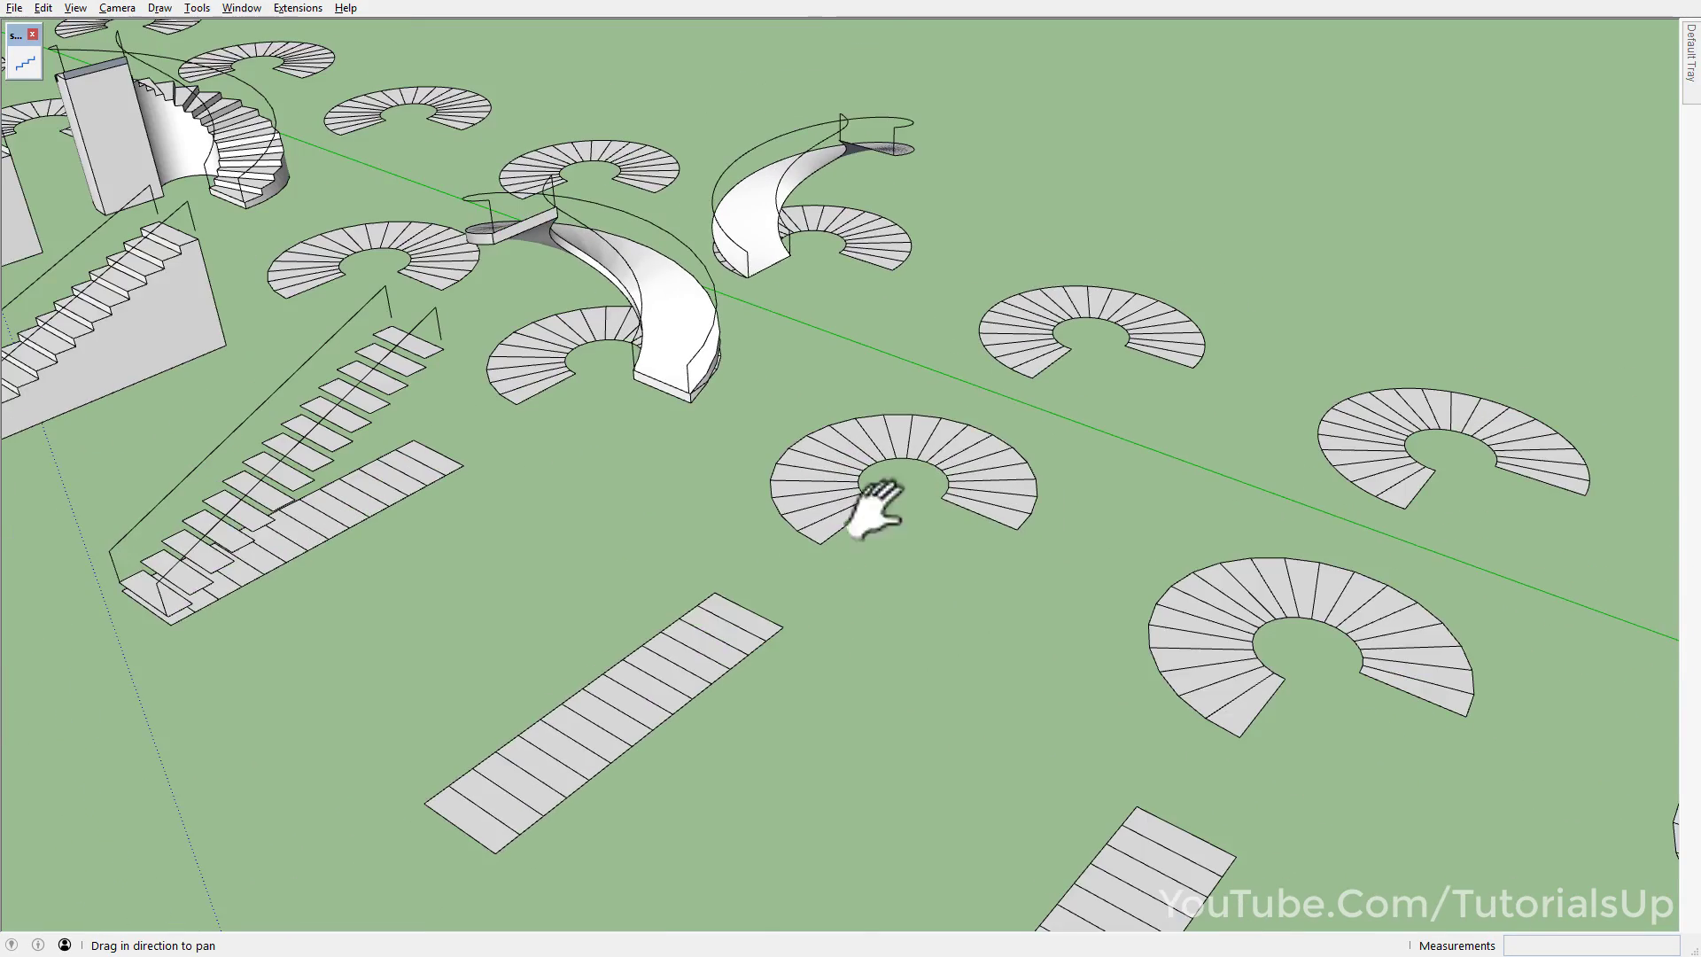
scroll(759, 608, "up", 2)
left_click(725, 627)
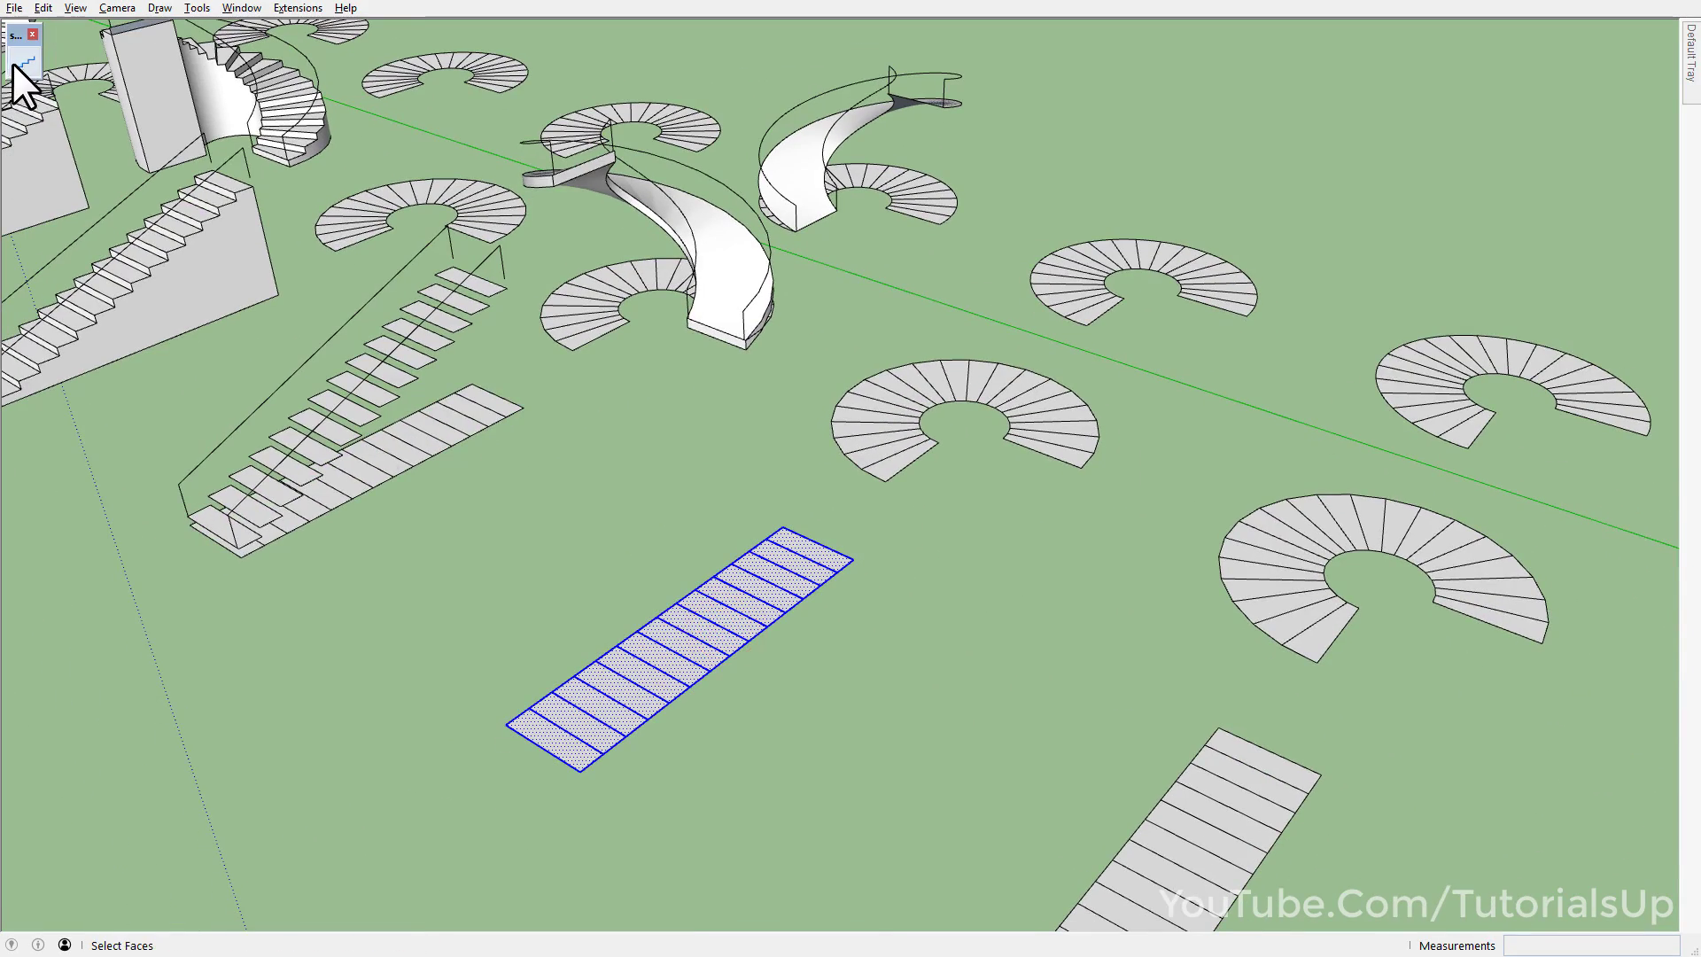
left_click(13, 62)
right_click(735, 585)
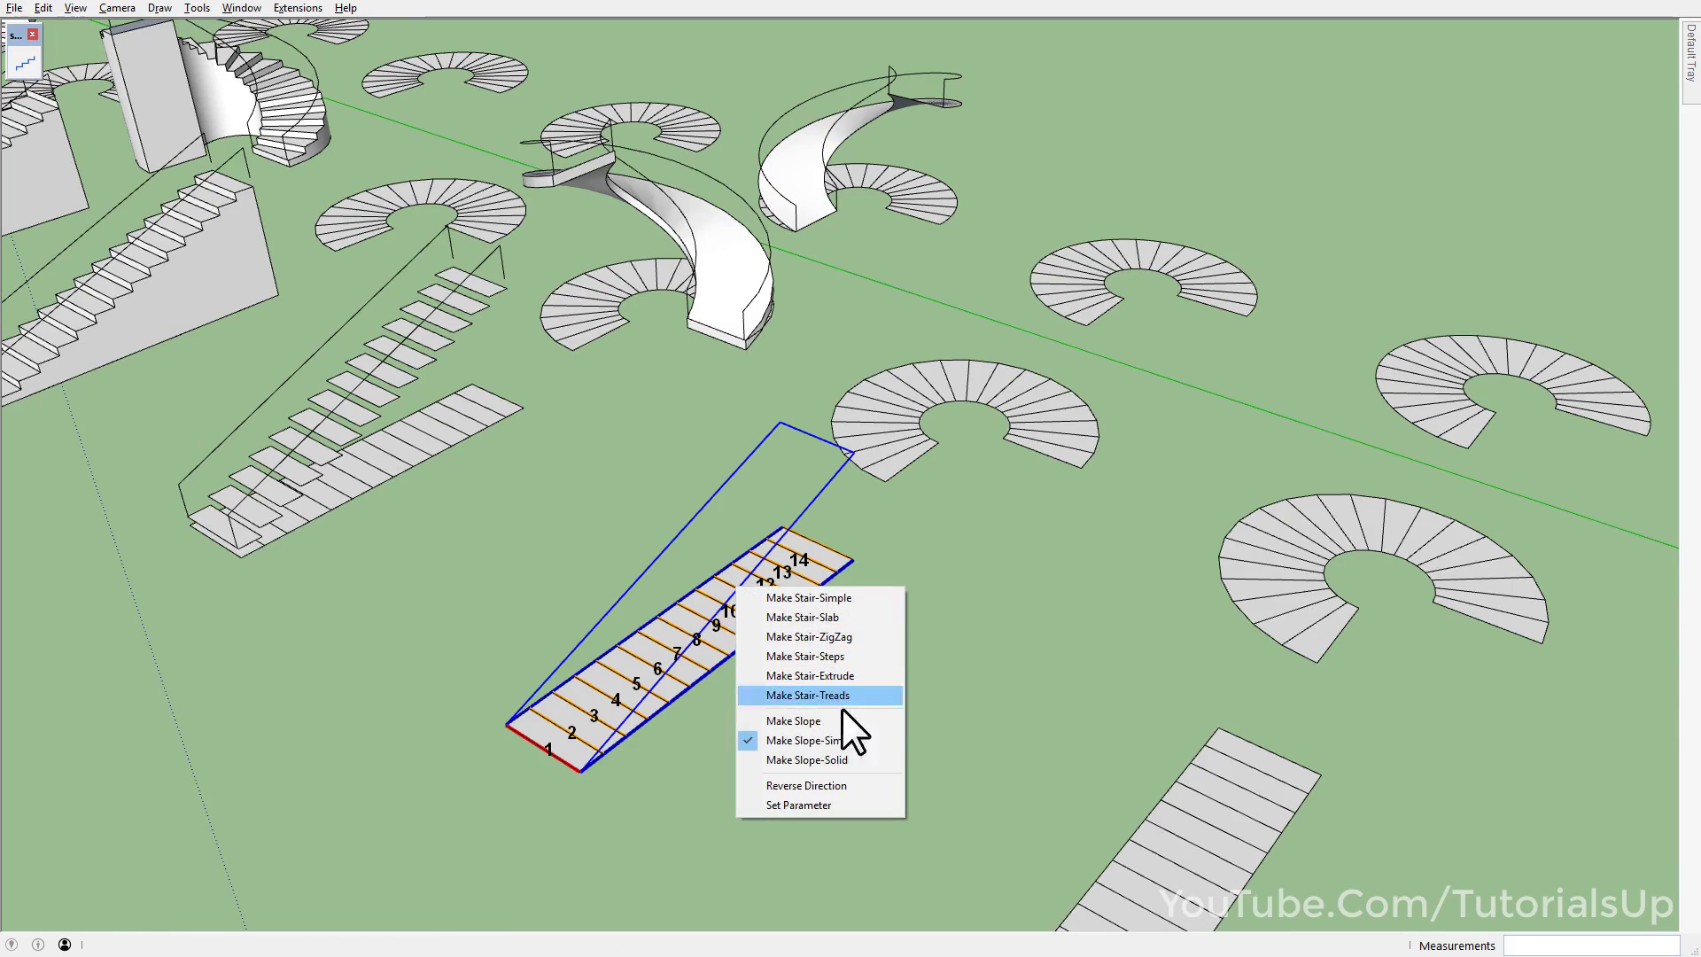
left_click(806, 759)
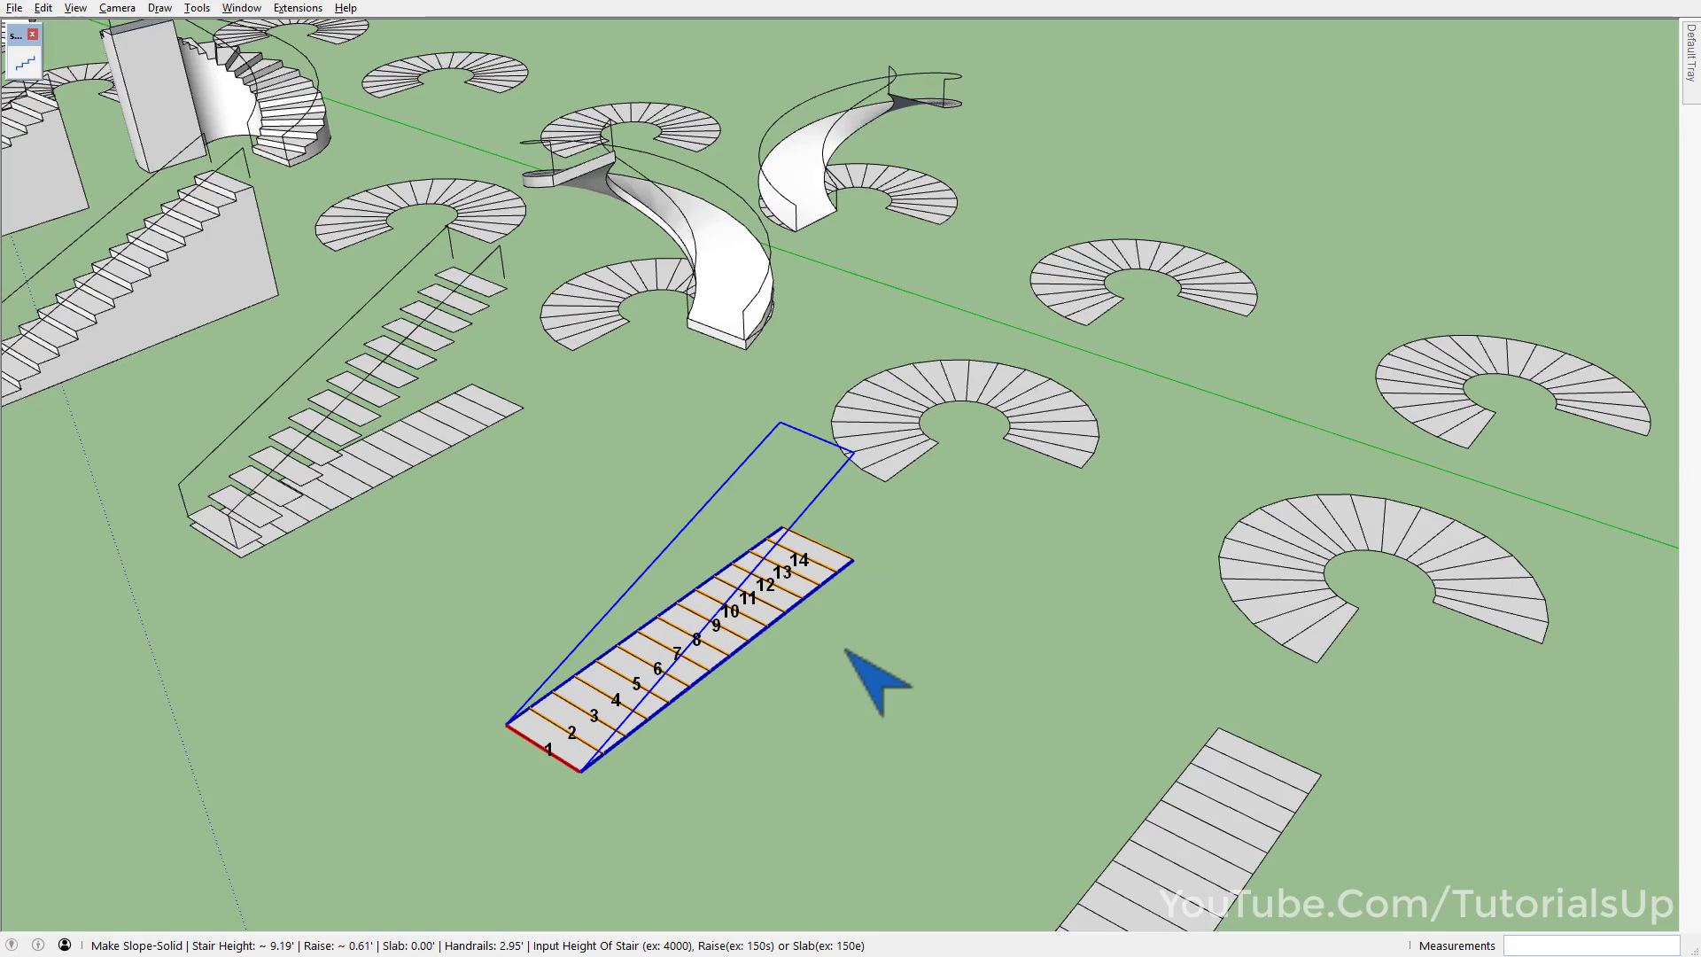
key("Return")
scroll(709, 629, "up", 2)
mouse_move(637, 647)
middle_mouse_down()
mouse_move(510, 589)
mouse_move(331, 577)
mouse_move(592, 674)
middle_mouse_up()
- Select a flat spiral layout and build a solid curved slope about 12.87' tall on it
key("h")
left_click_drag(1054, 360, 455, 714)
scroll(929, 486, "up", 2)
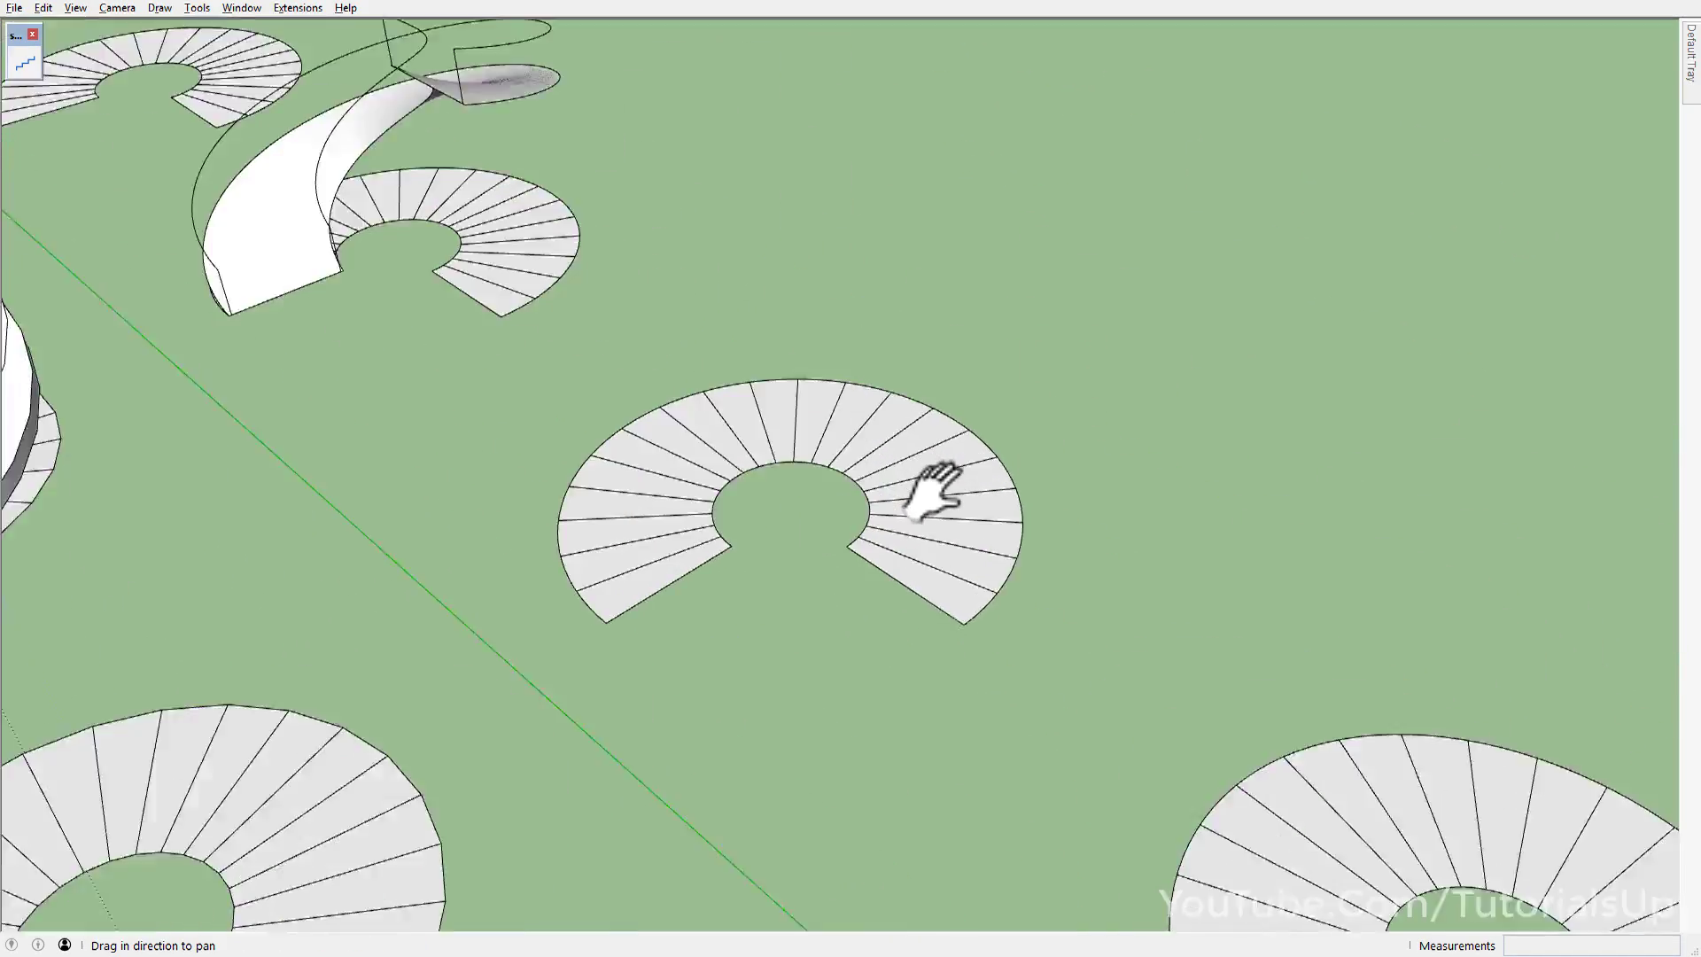
scroll(925, 483, "up", 3)
left_click_drag(921, 485, 981, 530)
key("space")
triple_click(981, 530)
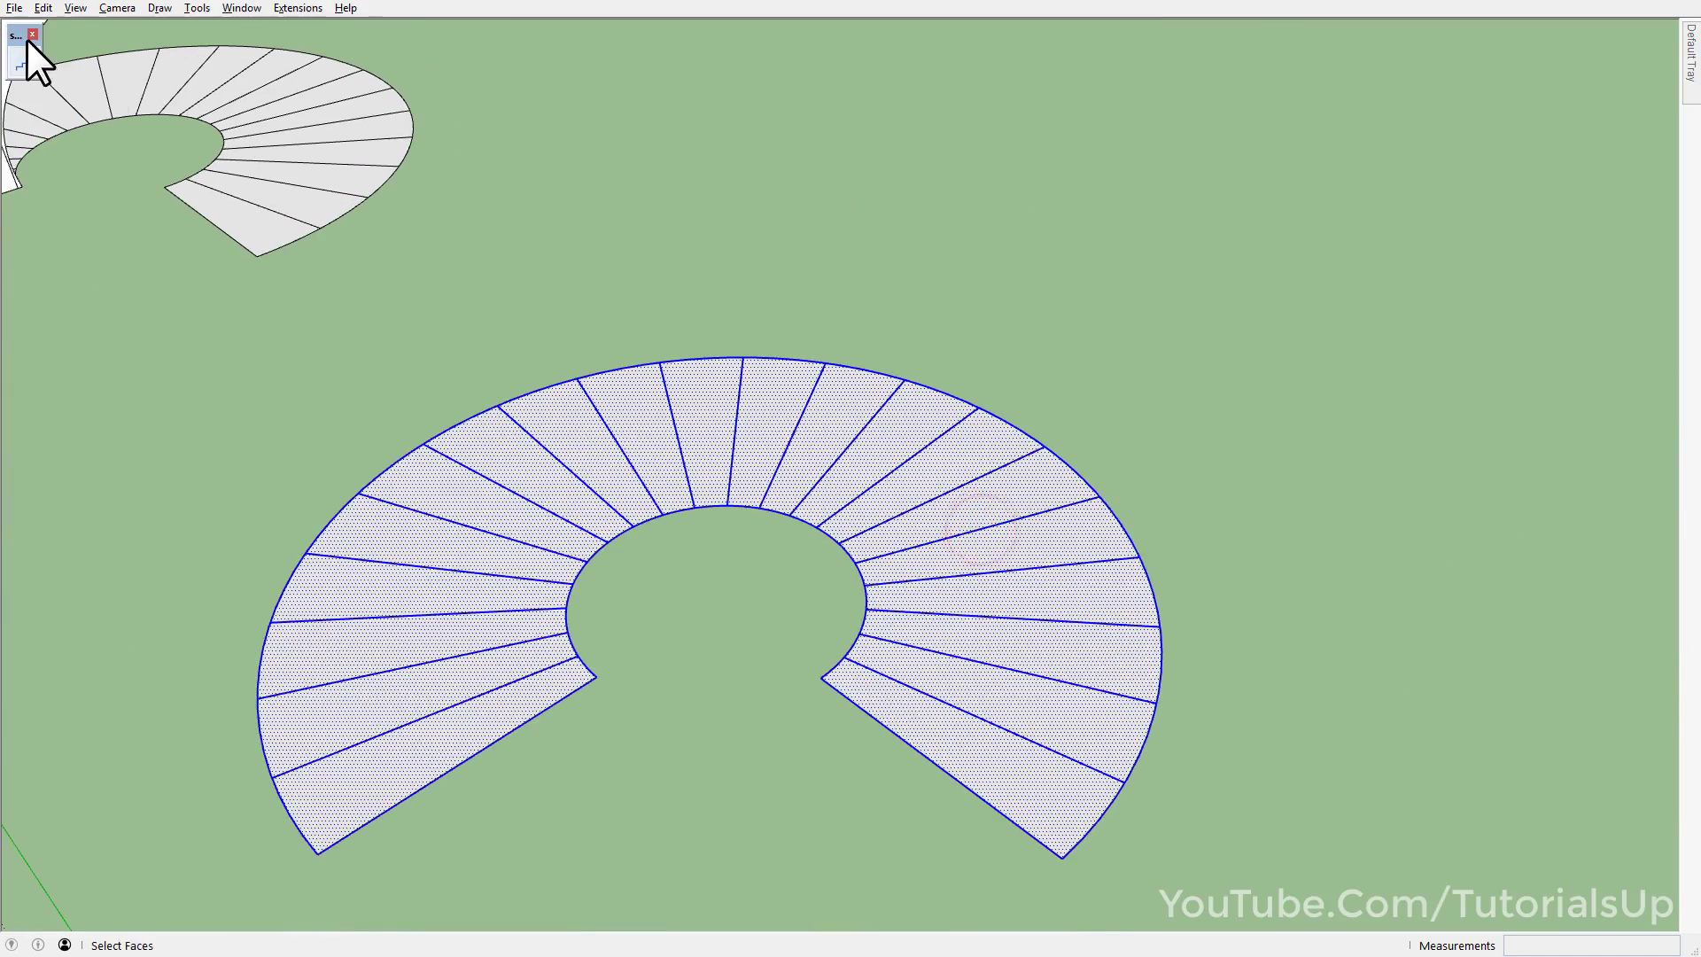
left_click(24, 61)
scroll(981, 569, "down", 2)
right_click(959, 556)
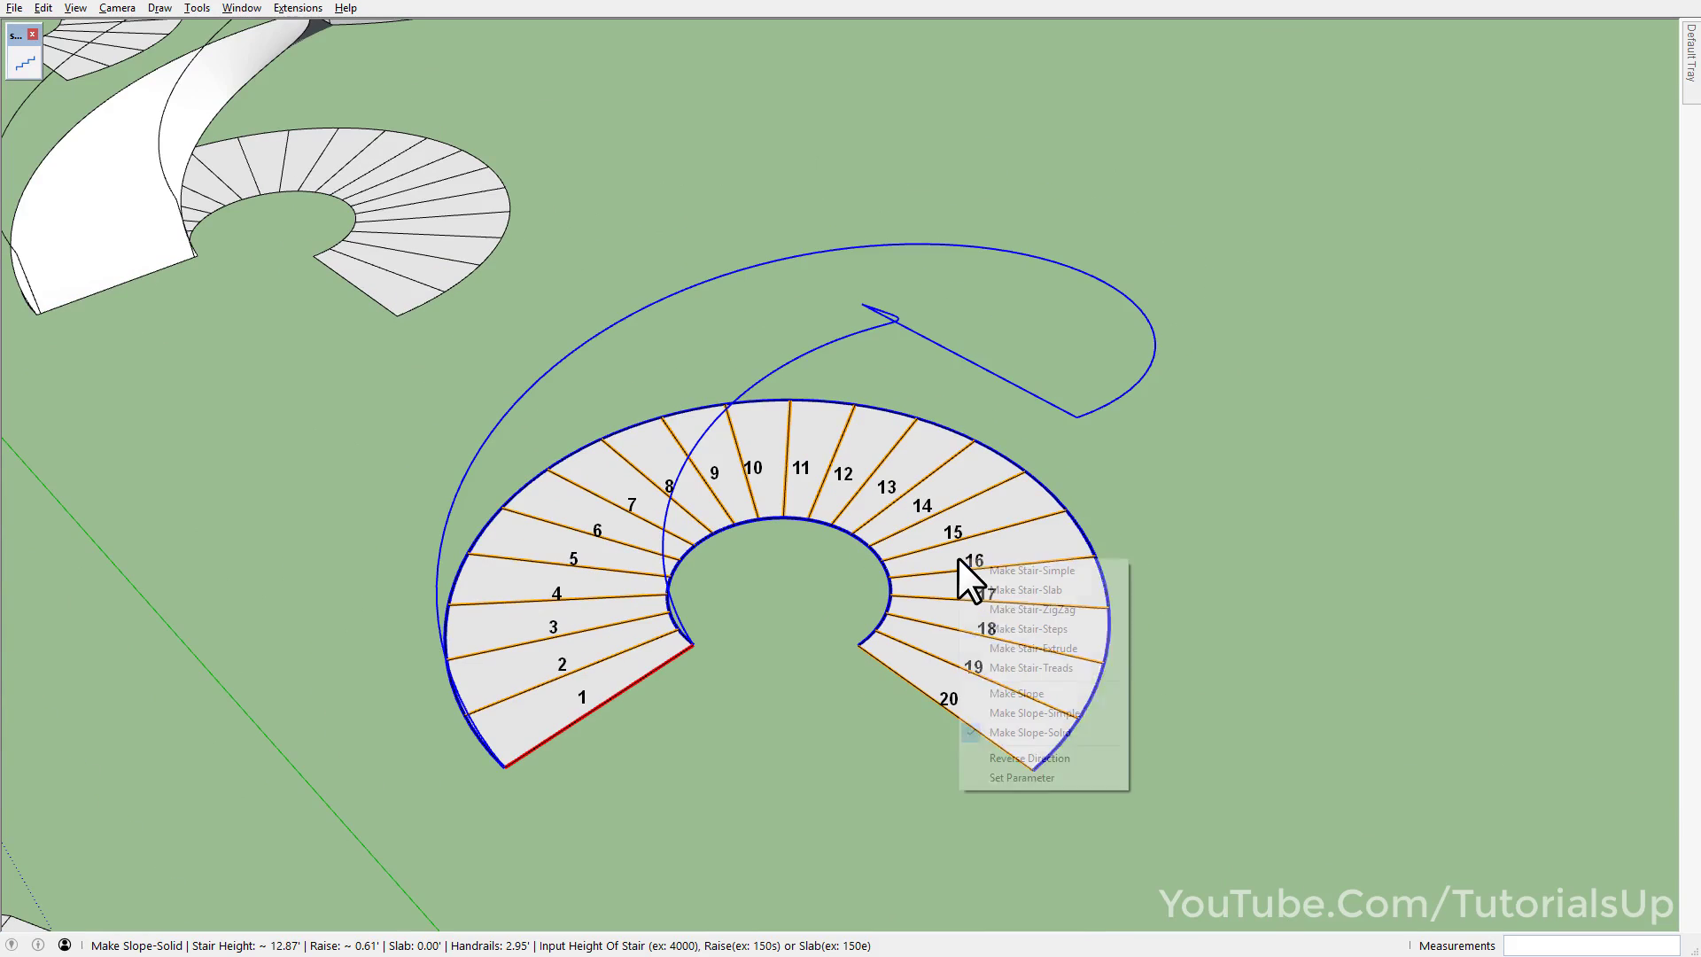
left_click(1054, 734)
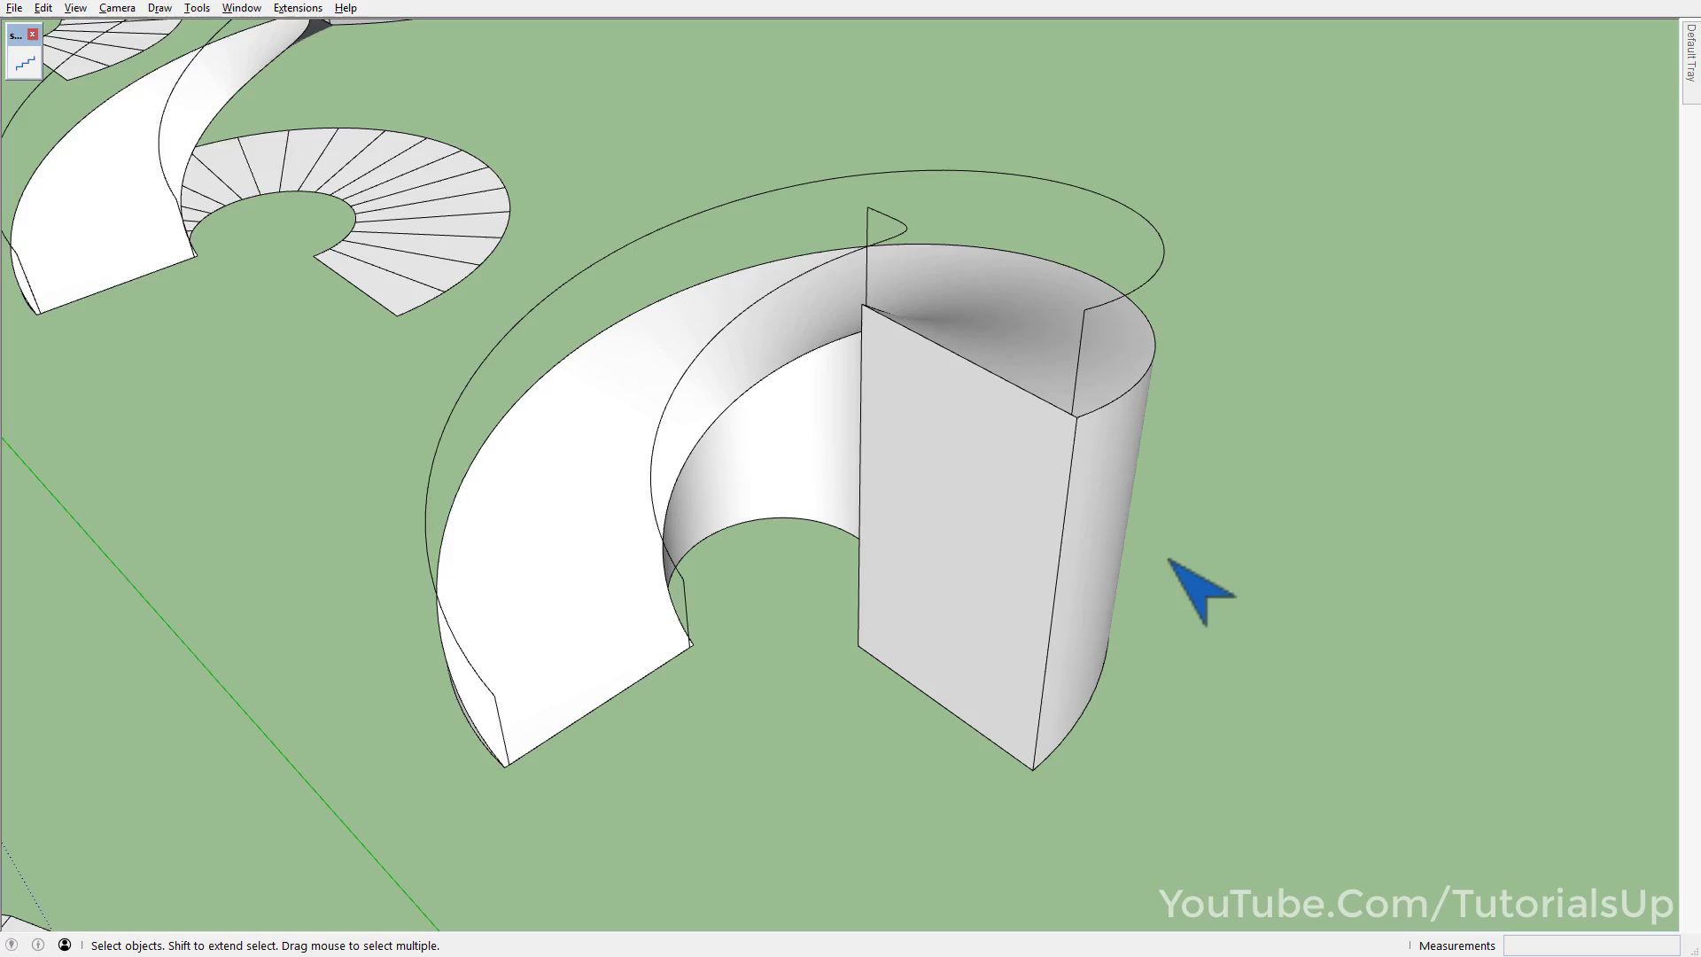
- Orbit around the solid spiral slope and pan back to the straight layouts
mouse_move(1177, 587)
middle_mouse_down()
mouse_move(836, 597)
mouse_move(1158, 463)
mouse_move(1044, 319)
mouse_move(849, 268)
mouse_move(683, 417)
middle_mouse_up()
scroll(769, 386, "down", 3)
scroll(783, 363, "down", 3)
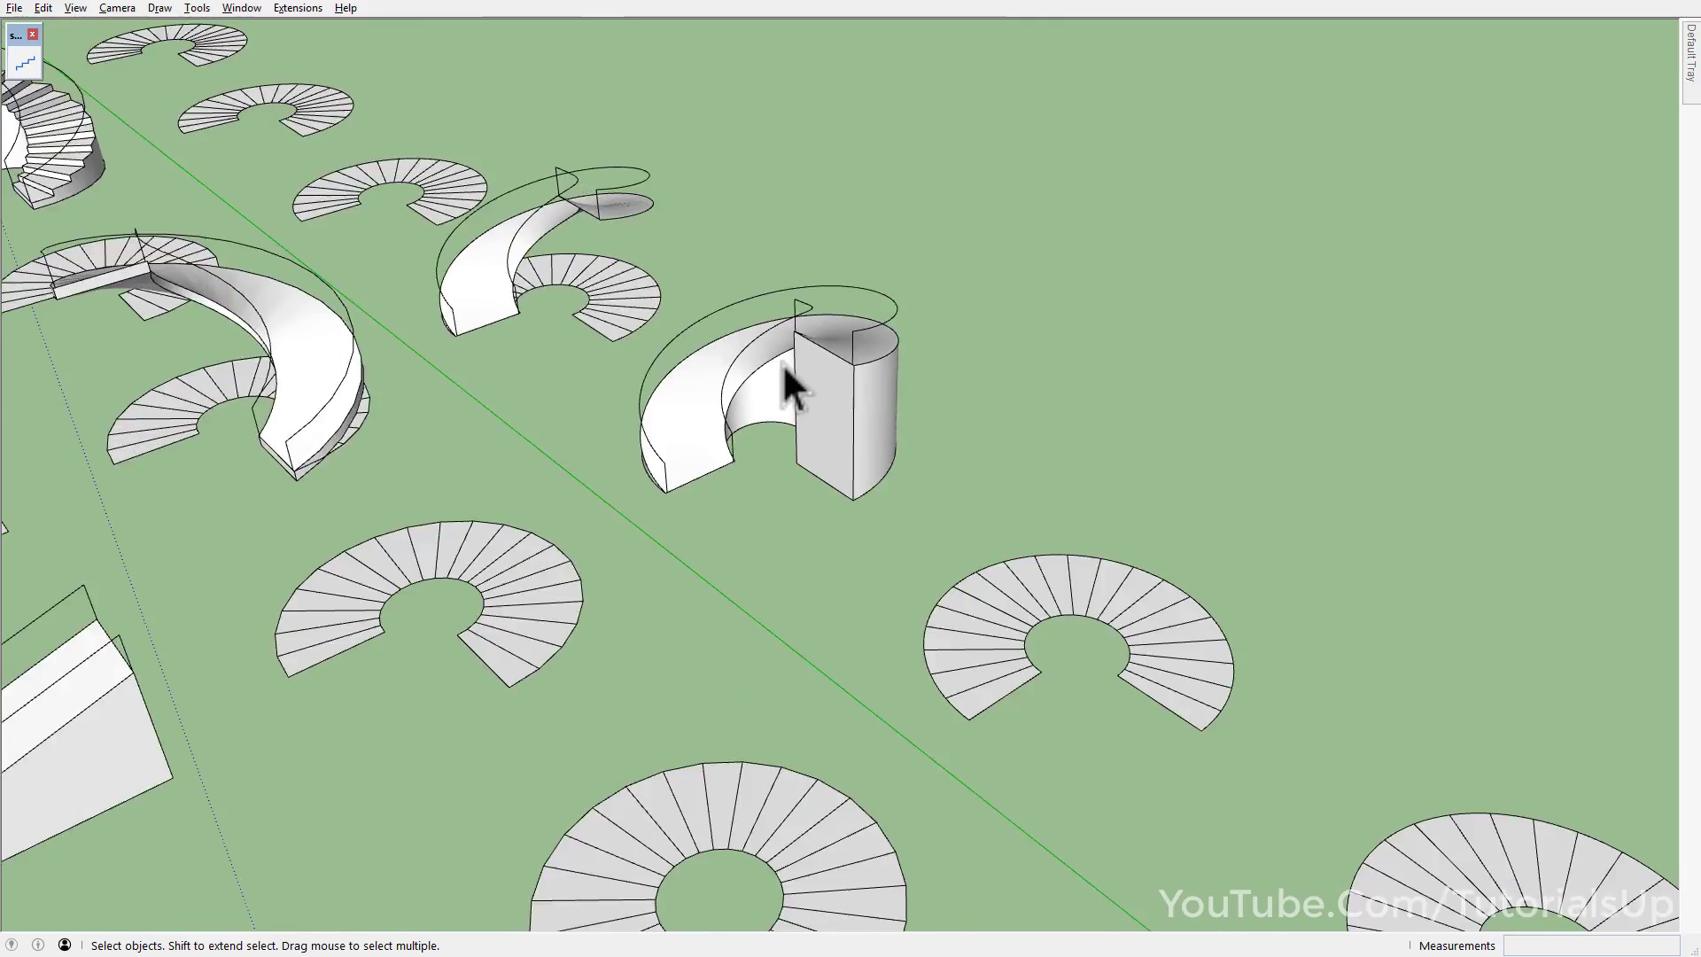
scroll(783, 363, "down", 2)
mouse_move(783, 363)
middle_mouse_down("shift")
mouse_move(656, 709)
mouse_move(612, 549)
mouse_move(677, 576)
middle_mouse_up("shift")
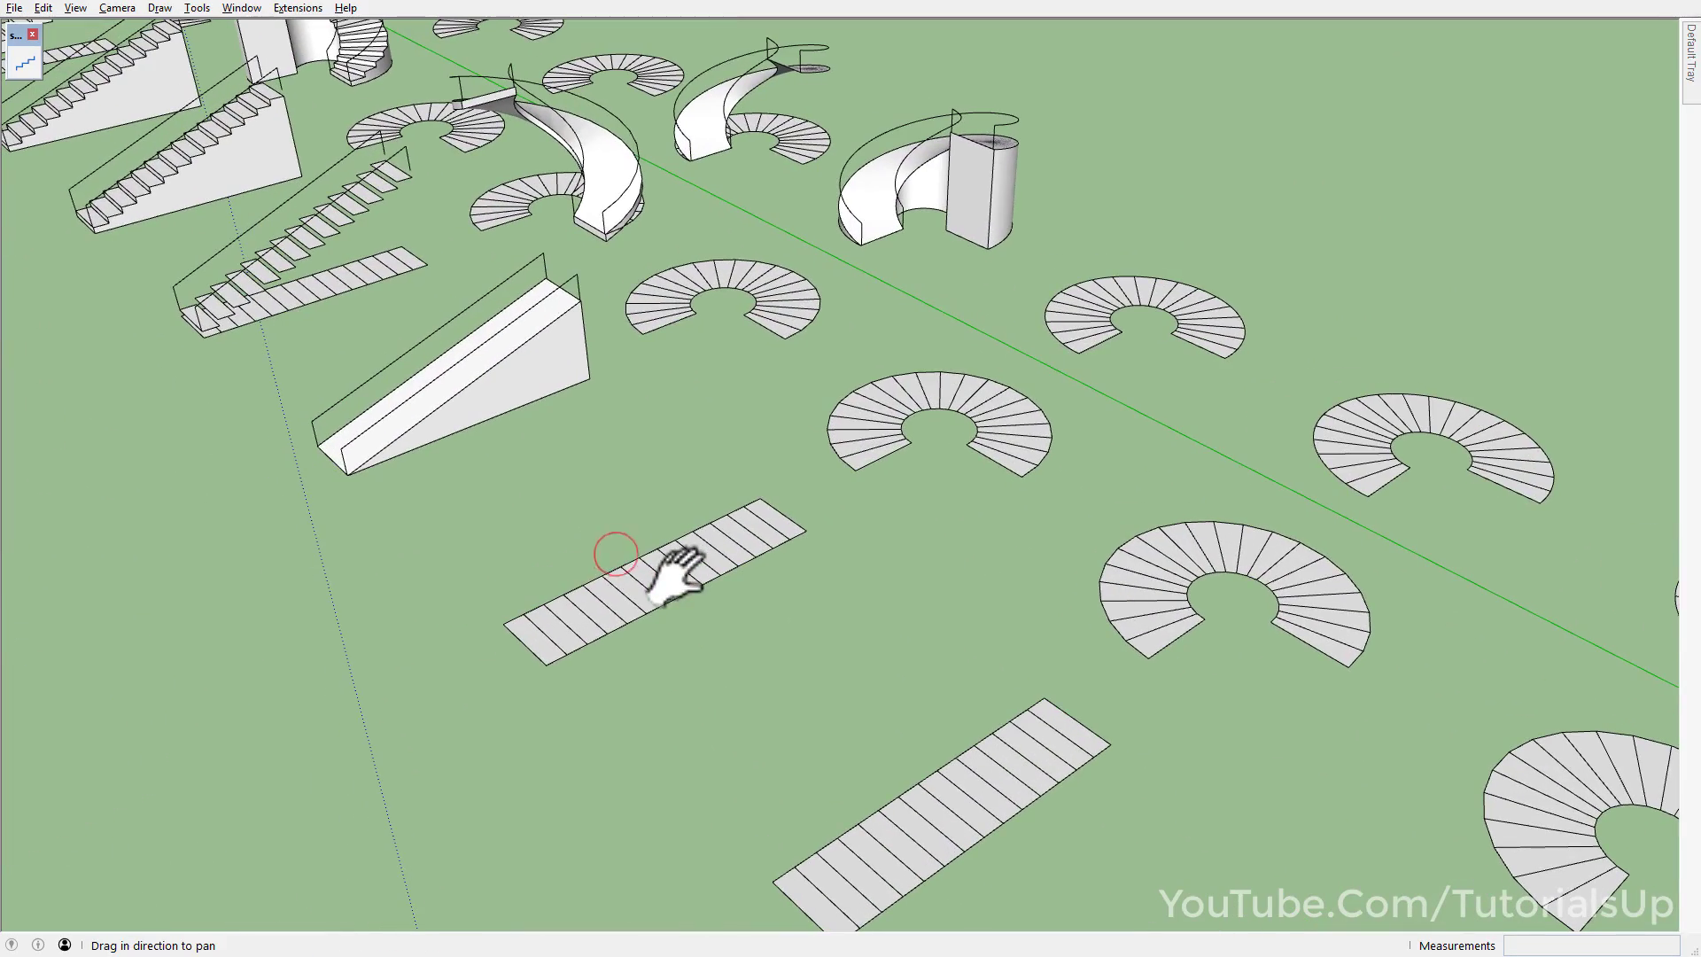
- Rebuild the straight step layout as a slab stair
left_click(688, 581)
left_click(25, 63)
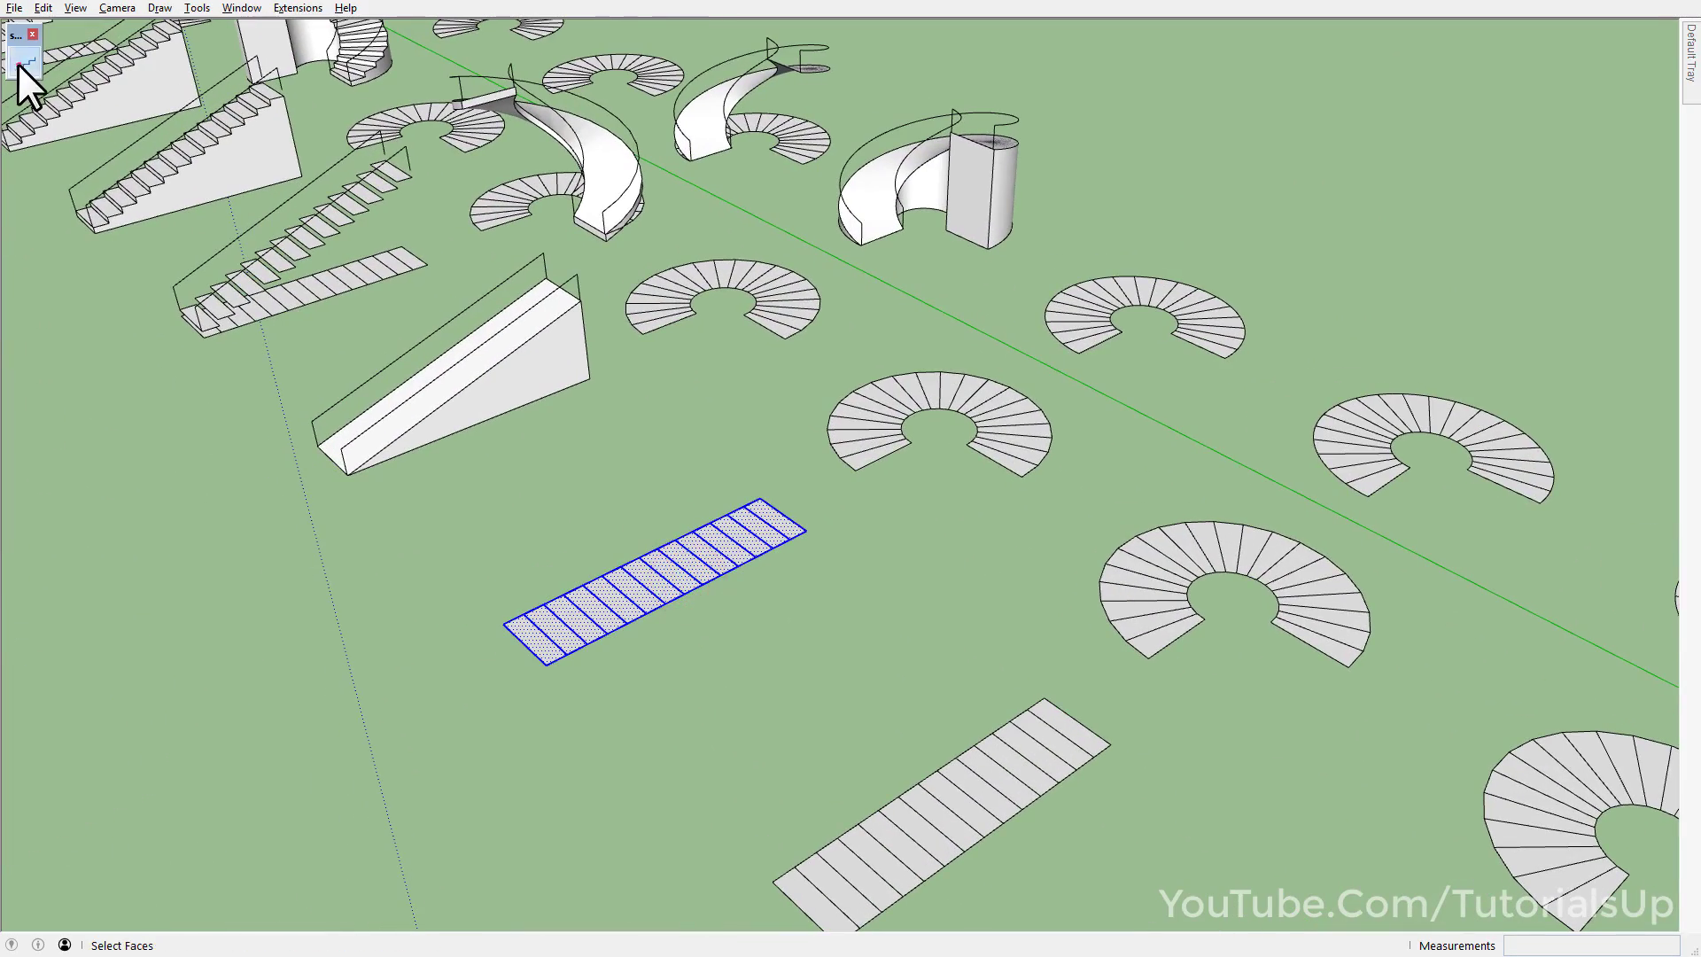
right_click(694, 529)
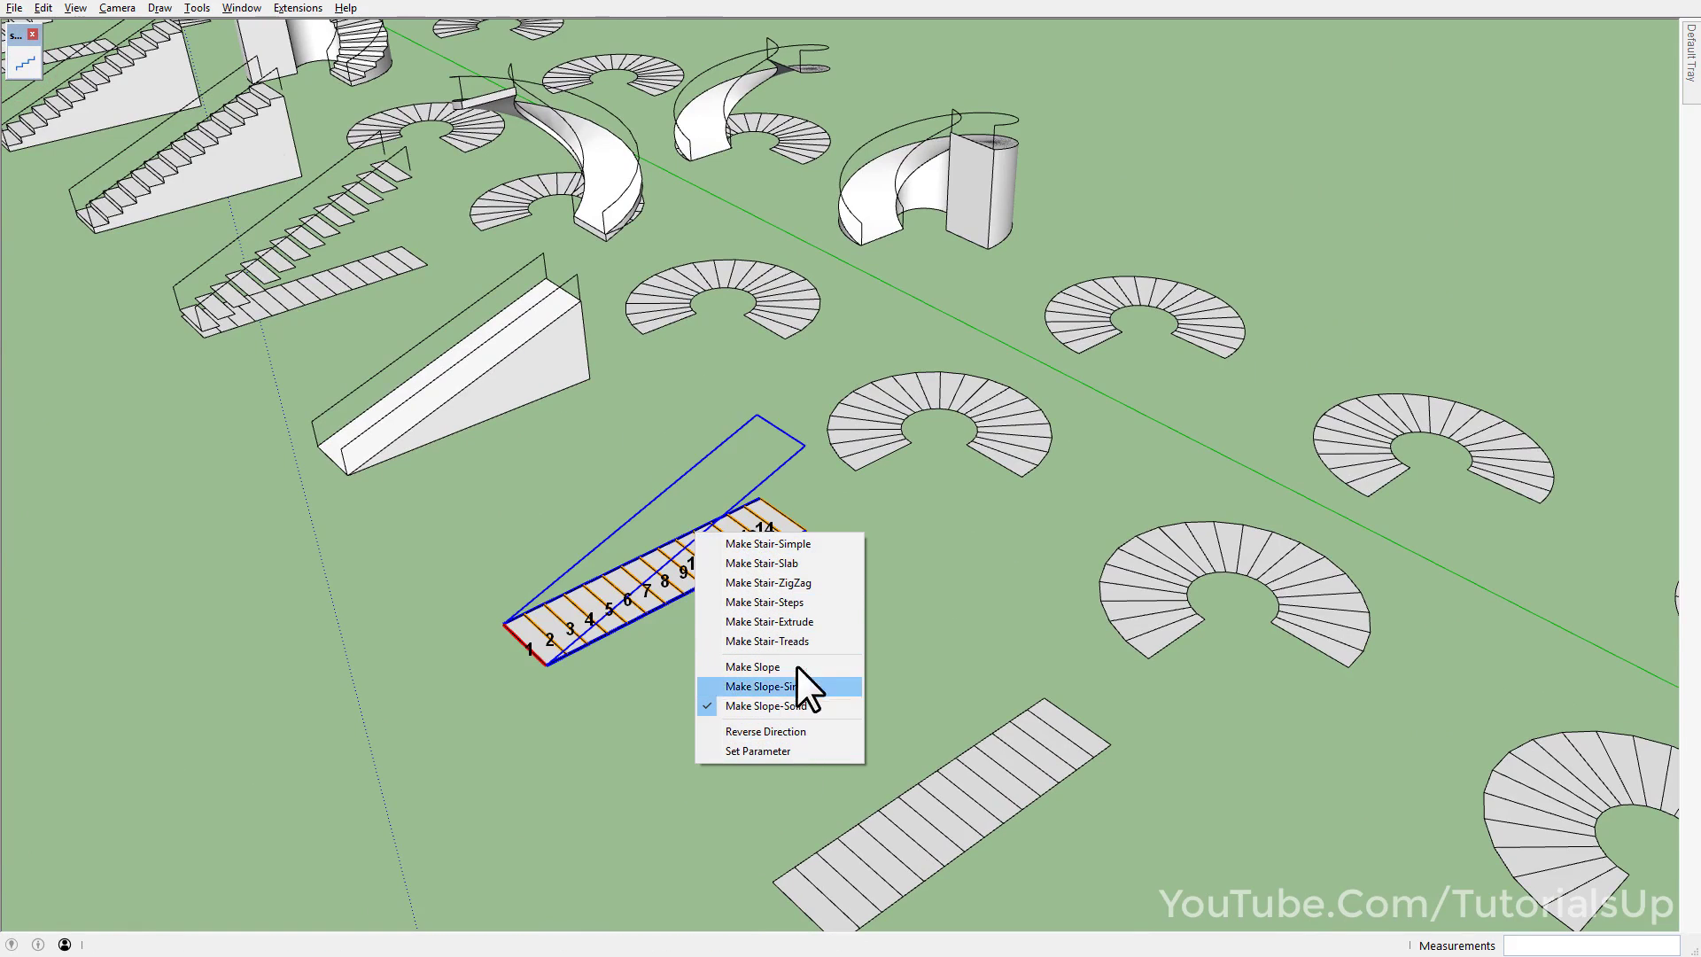
left_click(813, 562)
scroll(708, 575, "up", 3)
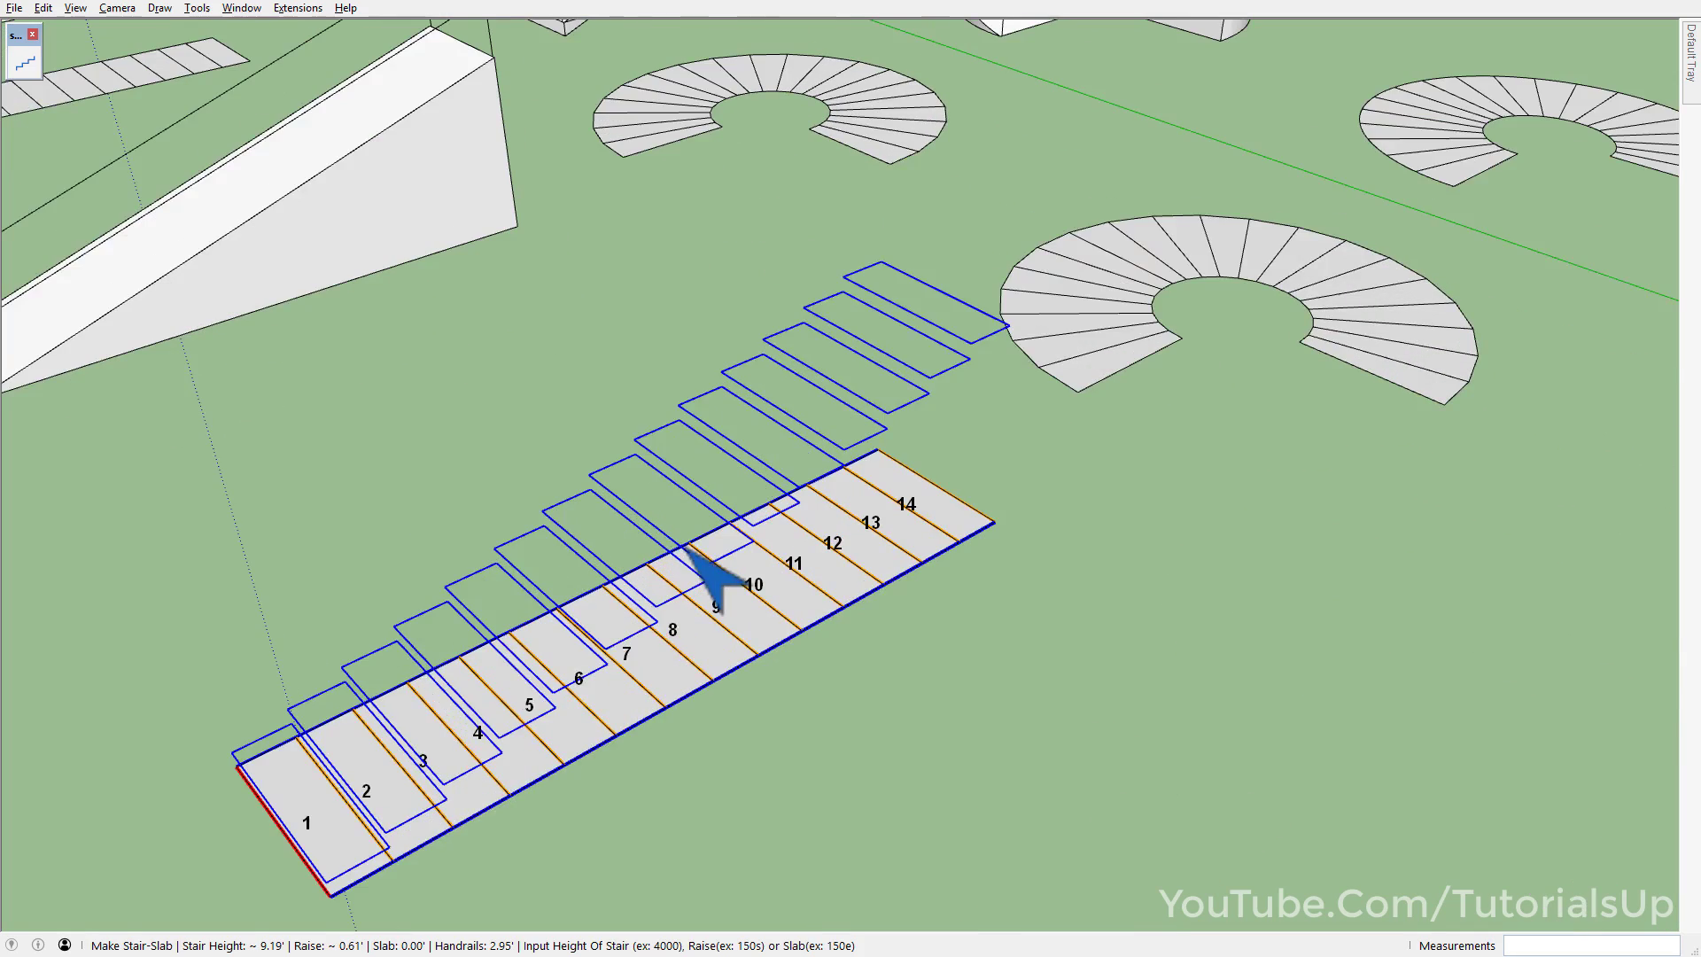
middle_click_drag(710, 578, 678, 516)
scroll(691, 510, "down", 3)
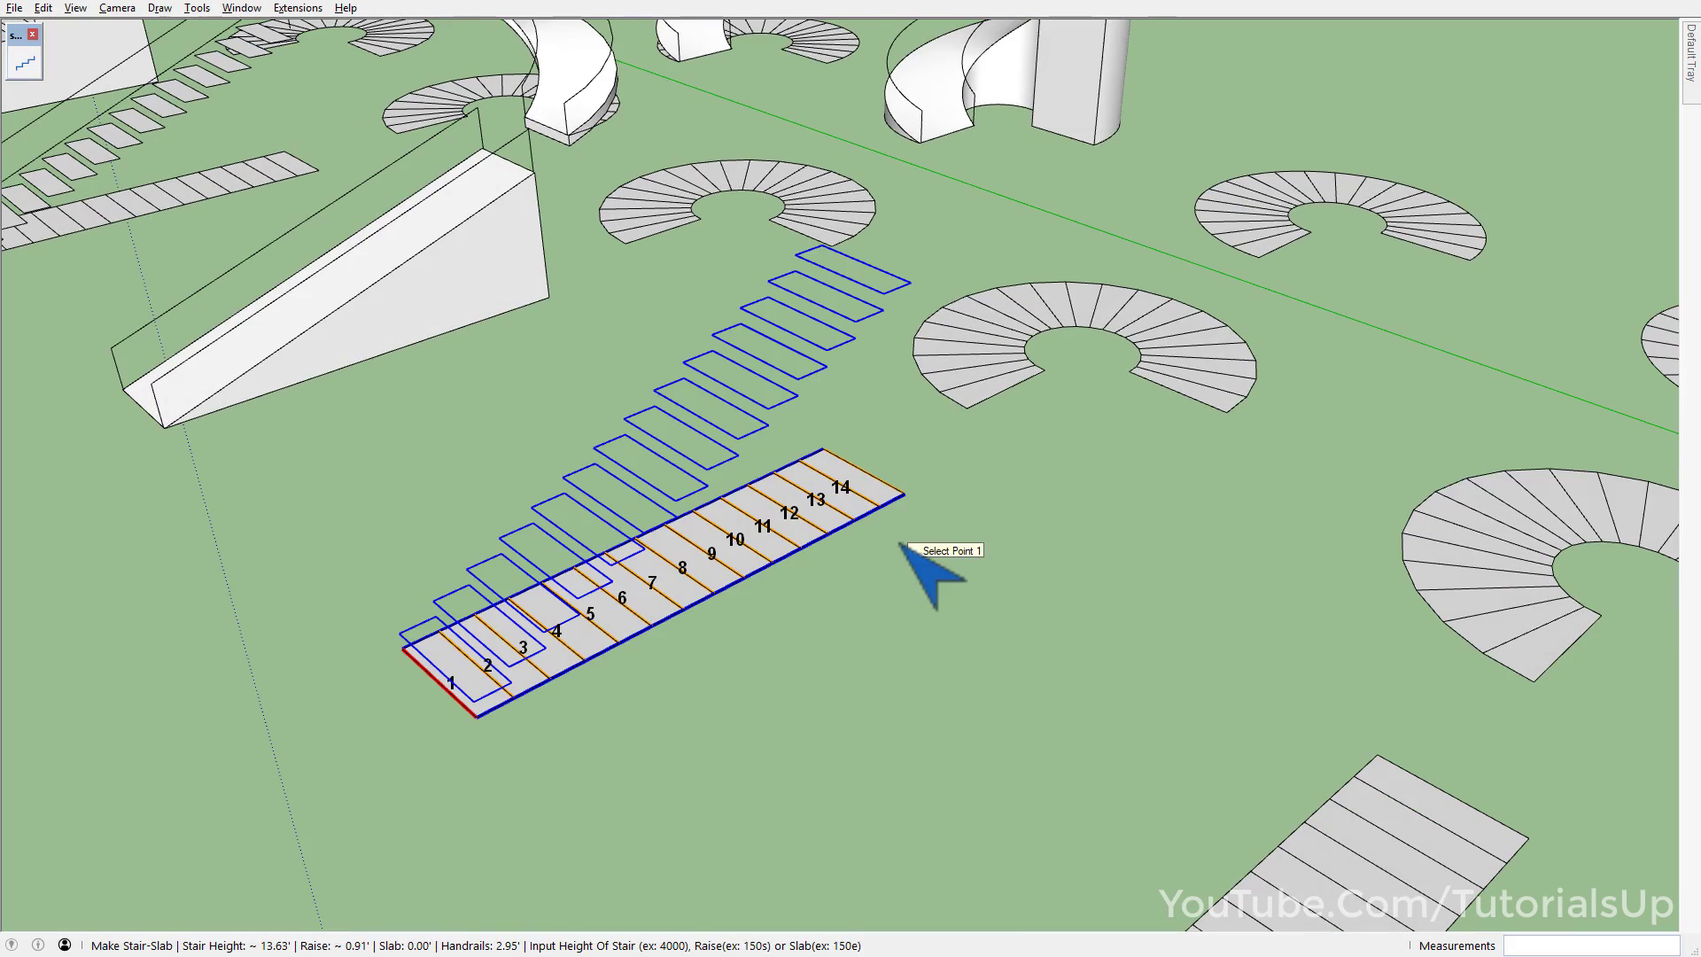
- Change the Height Handrail parameter from 2.95' to 3 and build the staircase
right_click(899, 544)
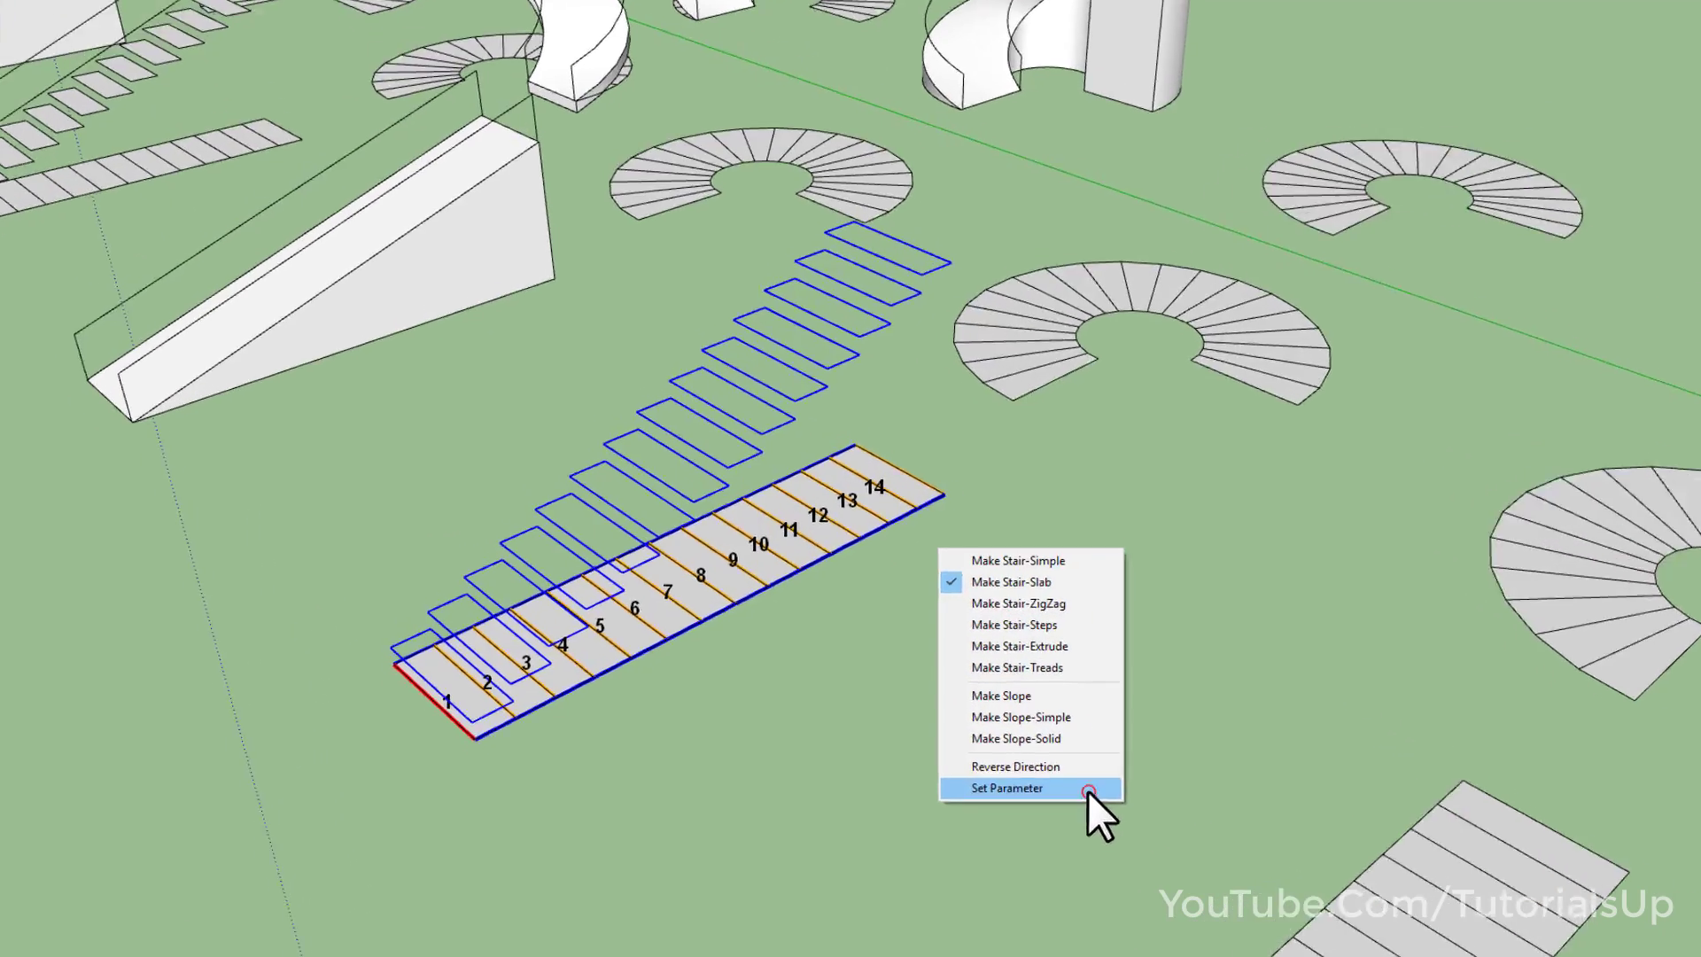
left_click(1038, 763)
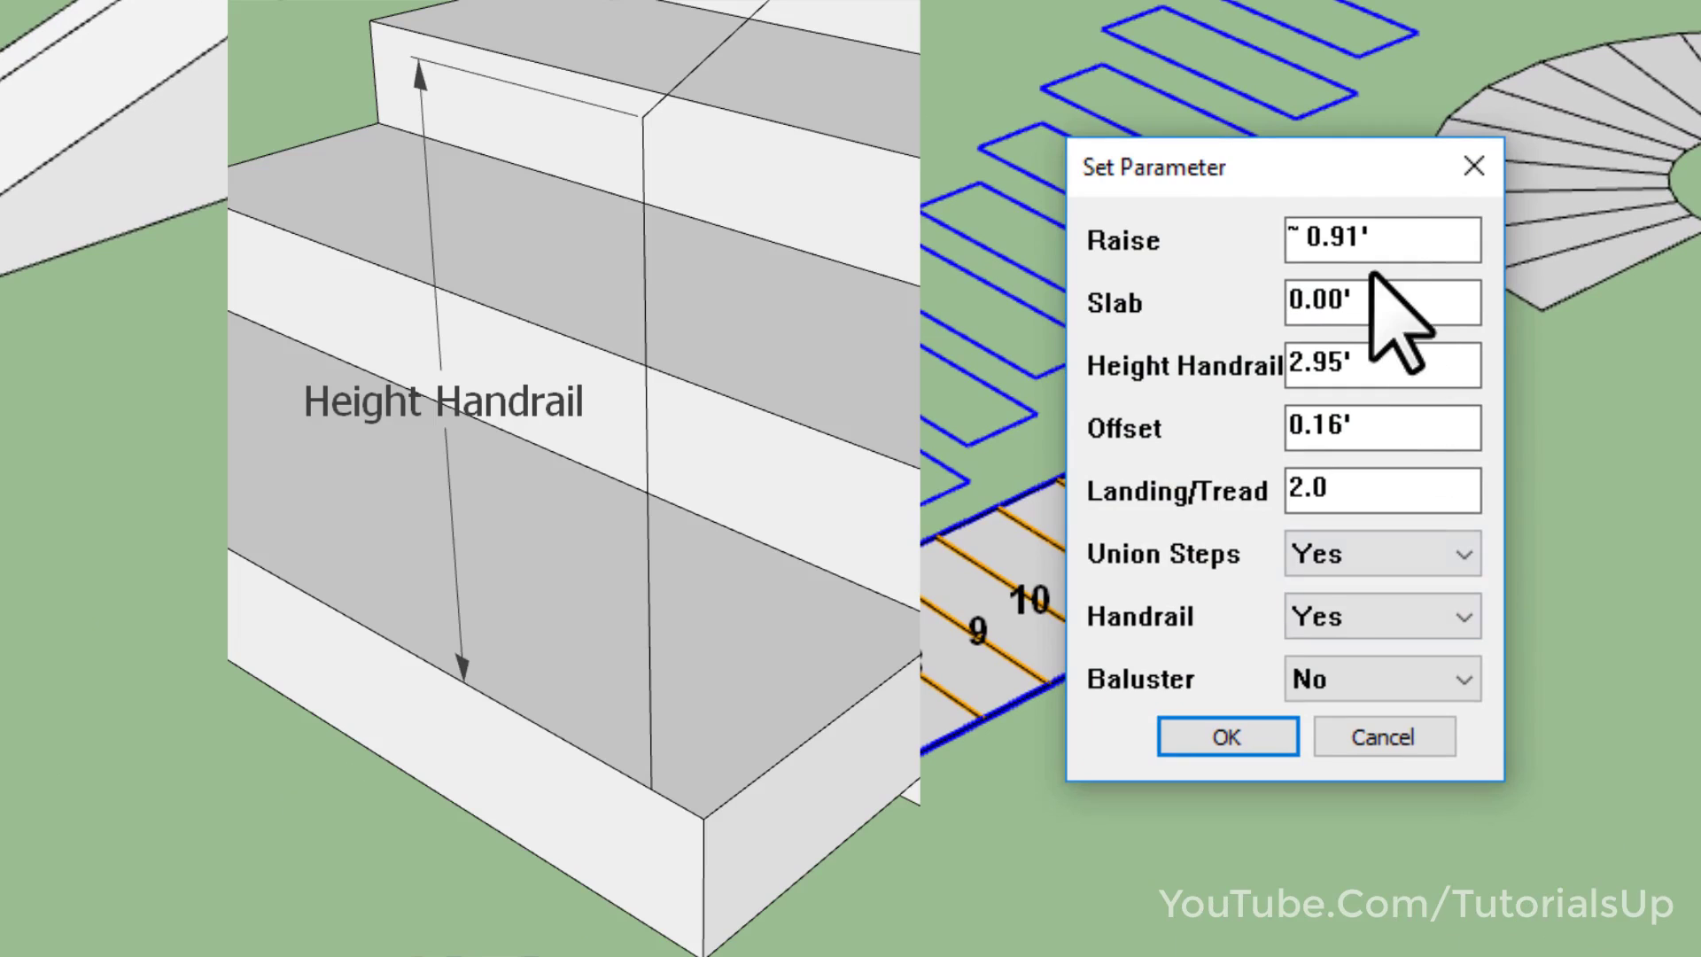
double_click(1425, 362)
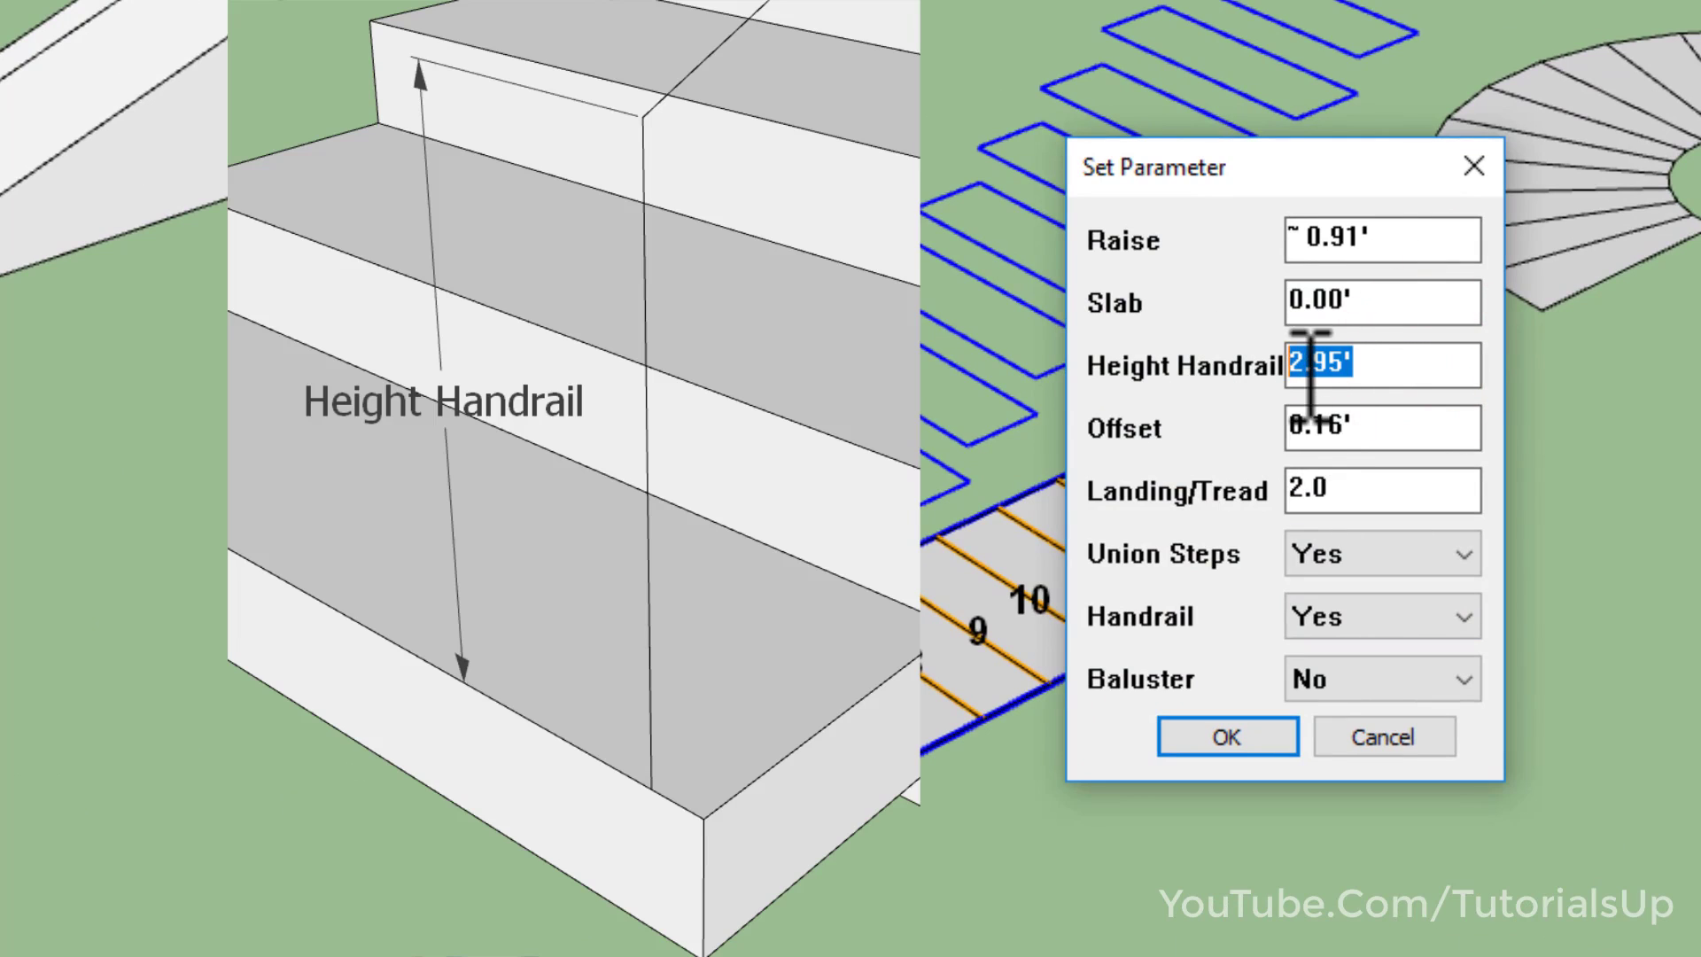
type("3")
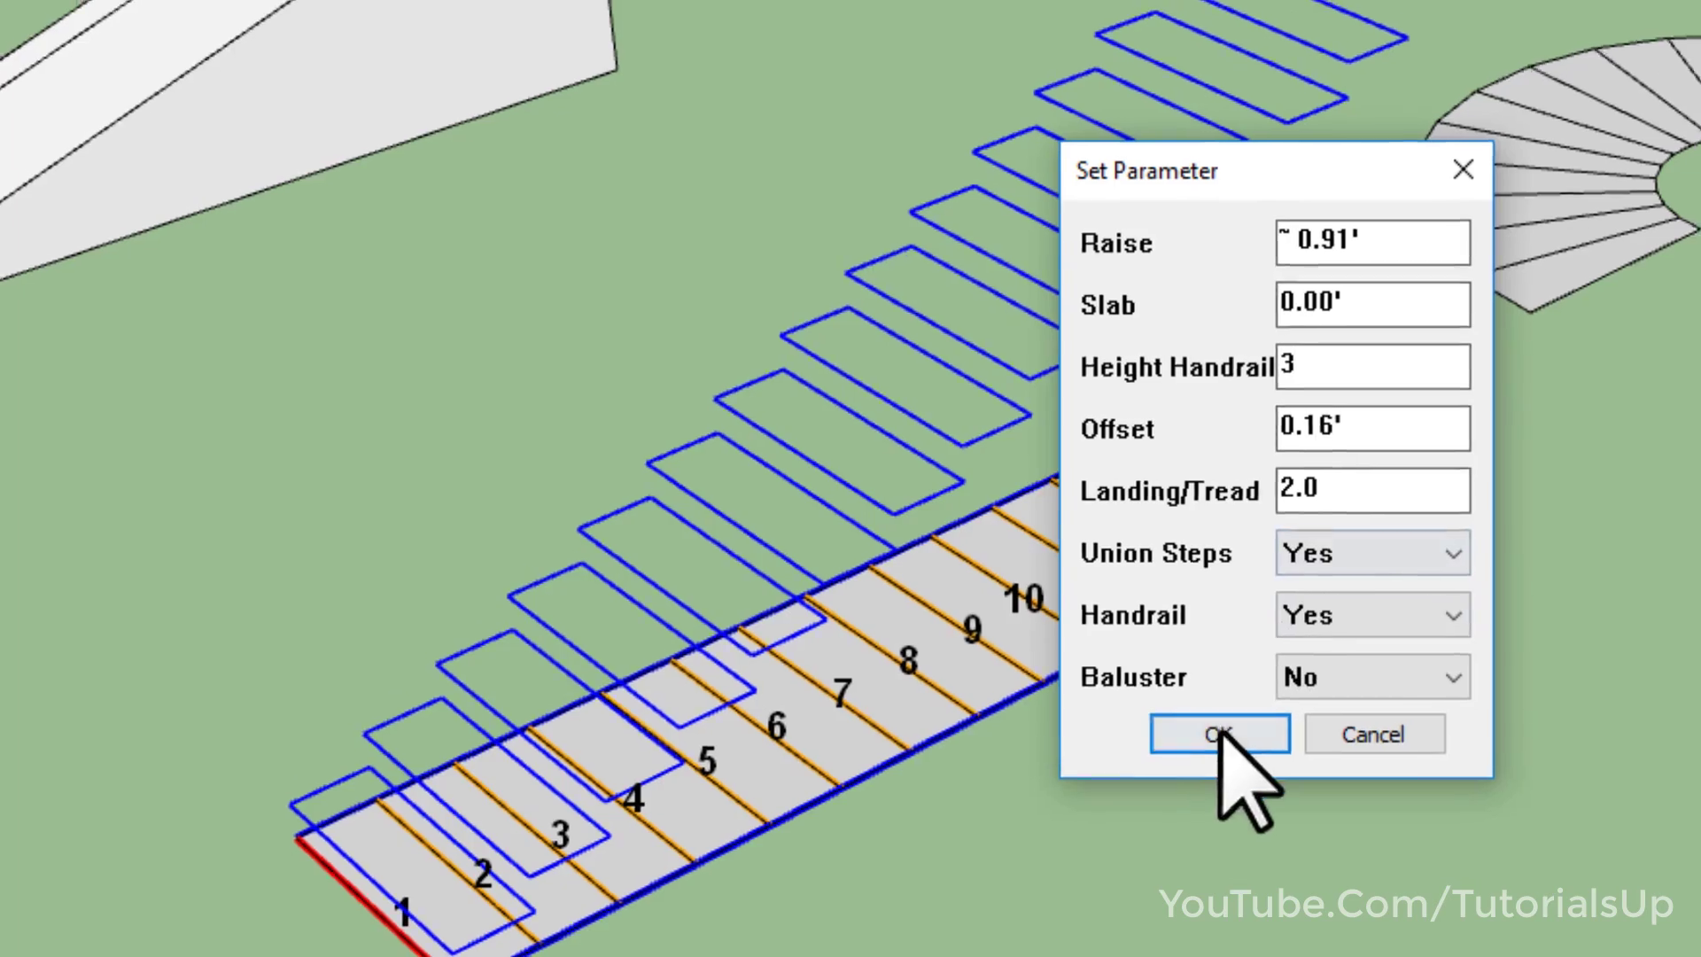
left_click(1218, 735)
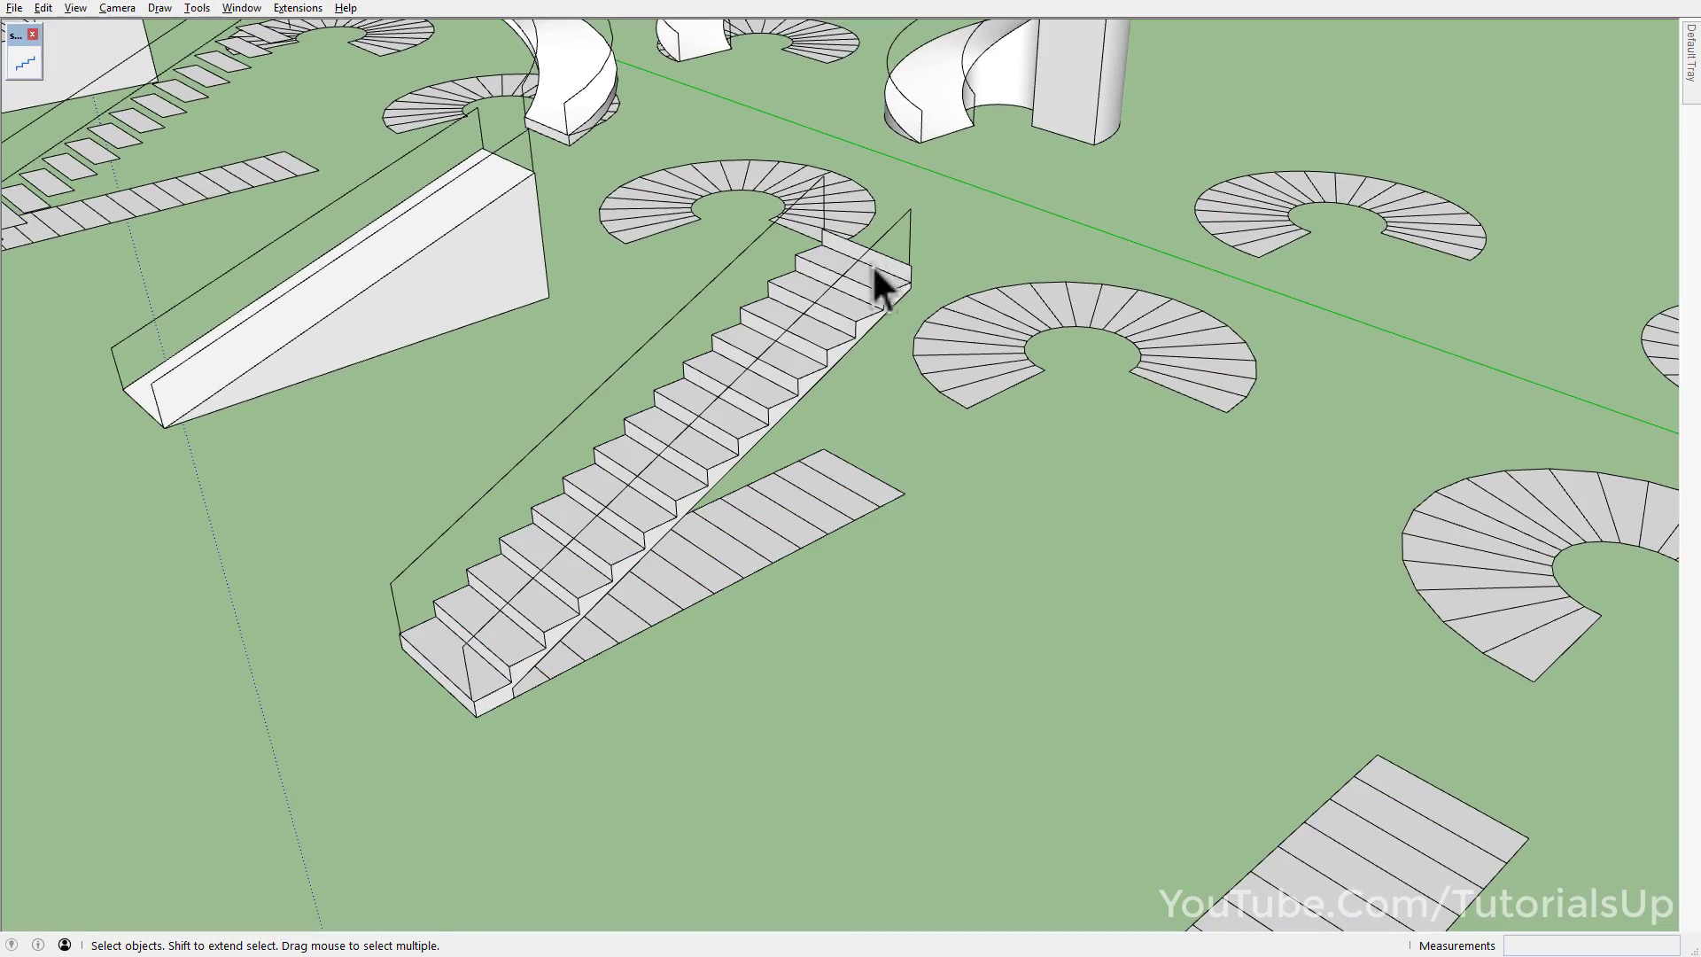
- Measure the gap at the bottom step corner, then select the staircase group
scroll(555, 596, "up", 3)
scroll(483, 638, "up", 1)
scroll(489, 688, "up", 2)
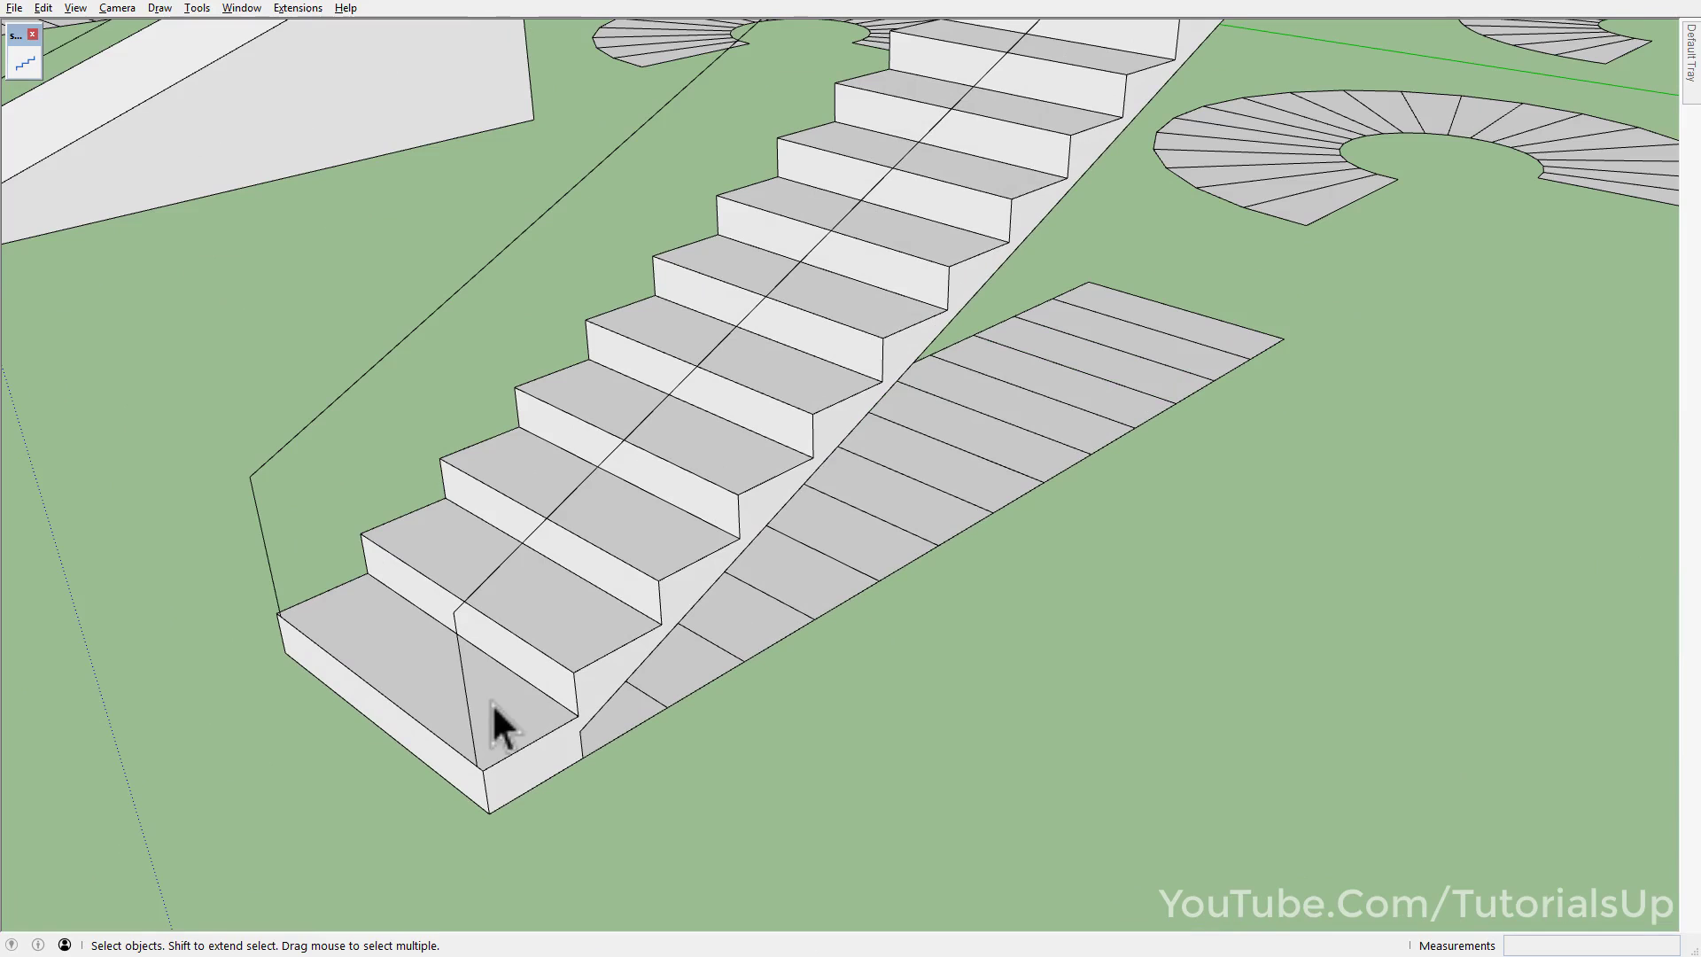
key("t")
left_click(477, 766)
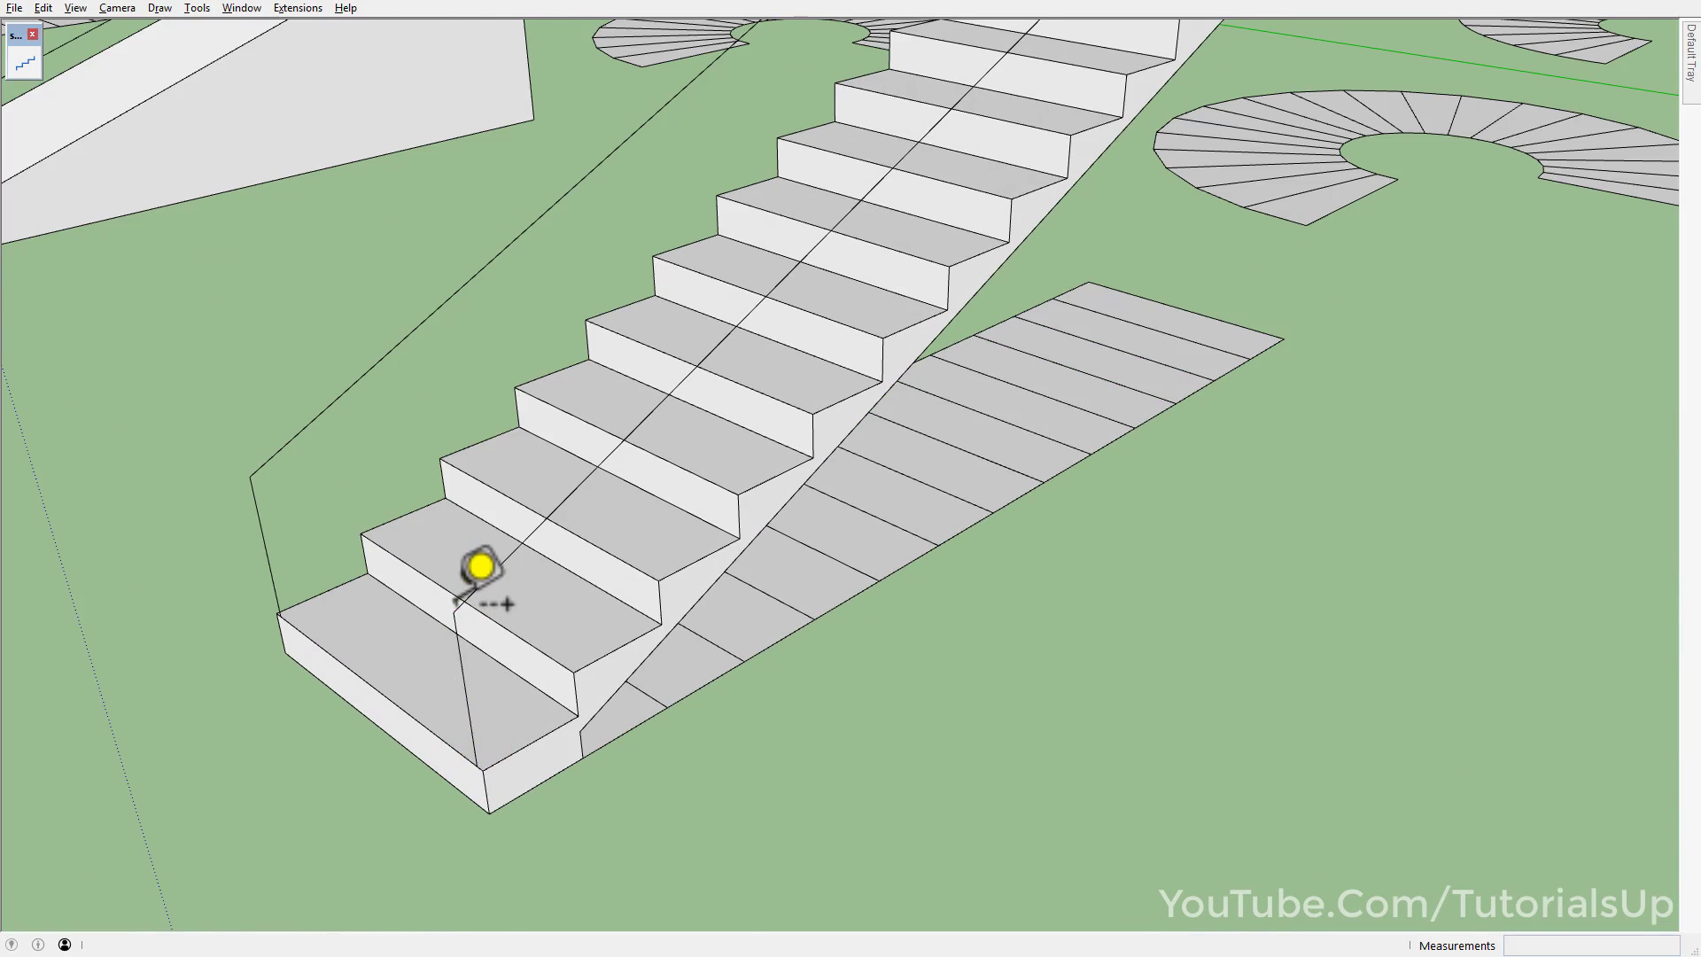
key("space")
scroll(508, 746, "down", 2)
scroll(510, 746, "down", 3)
left_click(645, 560)
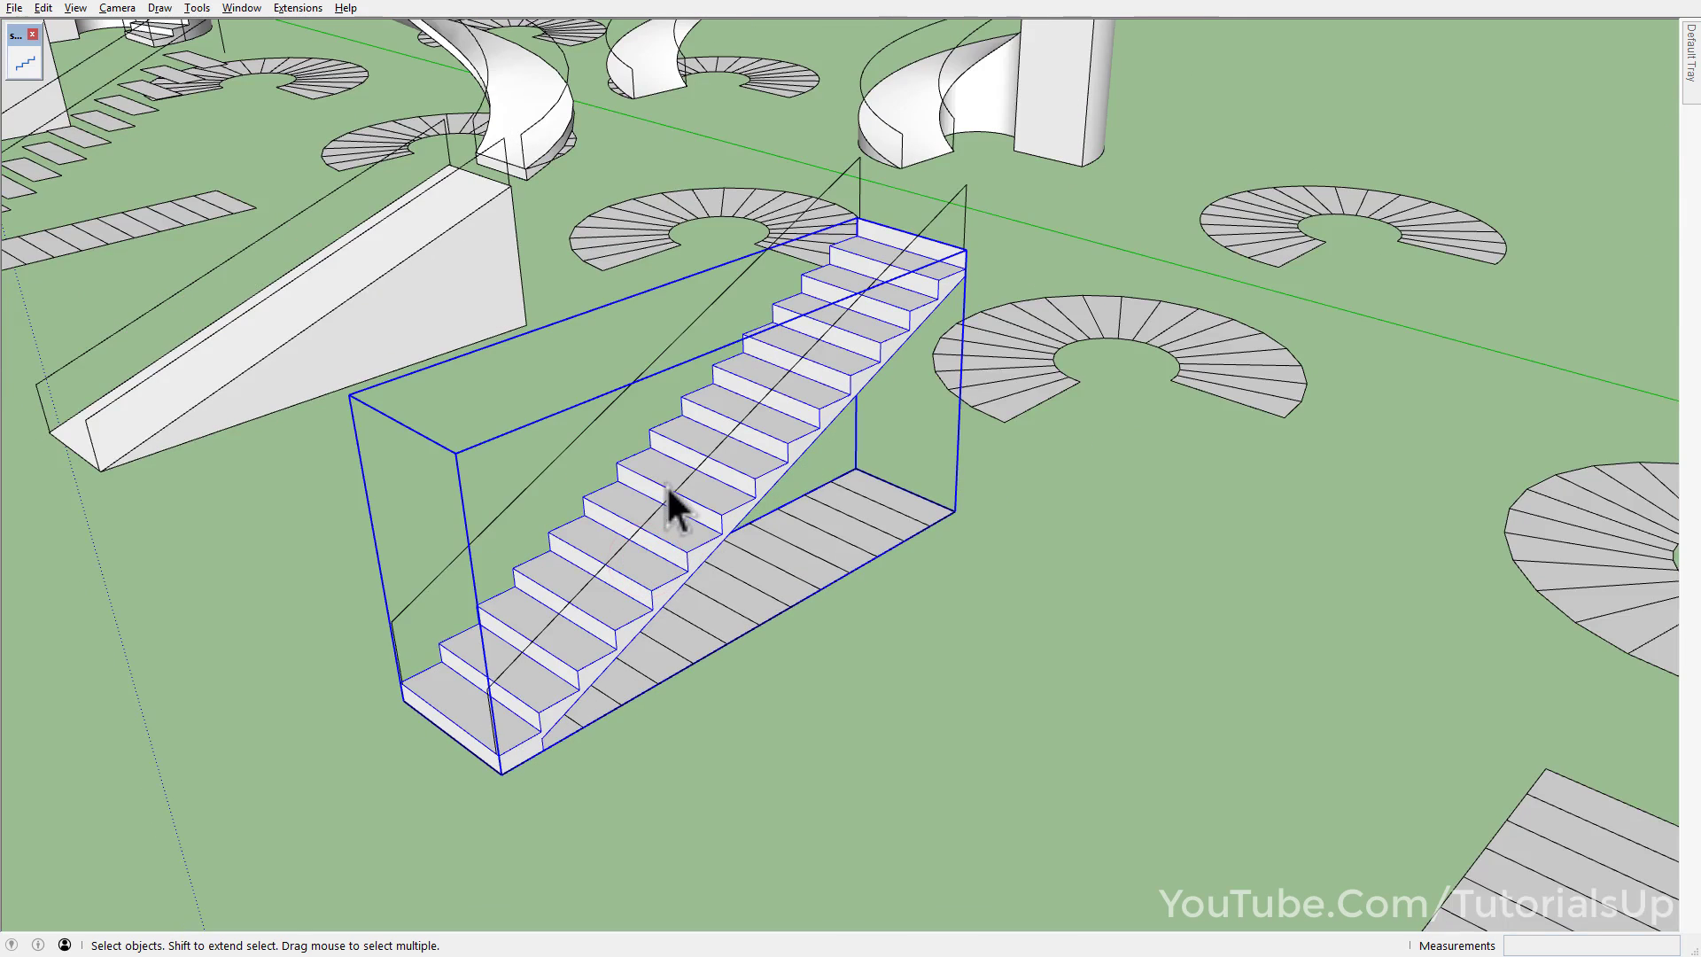
- Delete the stair group and rebuild it from its footprint with Offset 0.3 instead of 0.16'
key("Delete")
triple_click(753, 586)
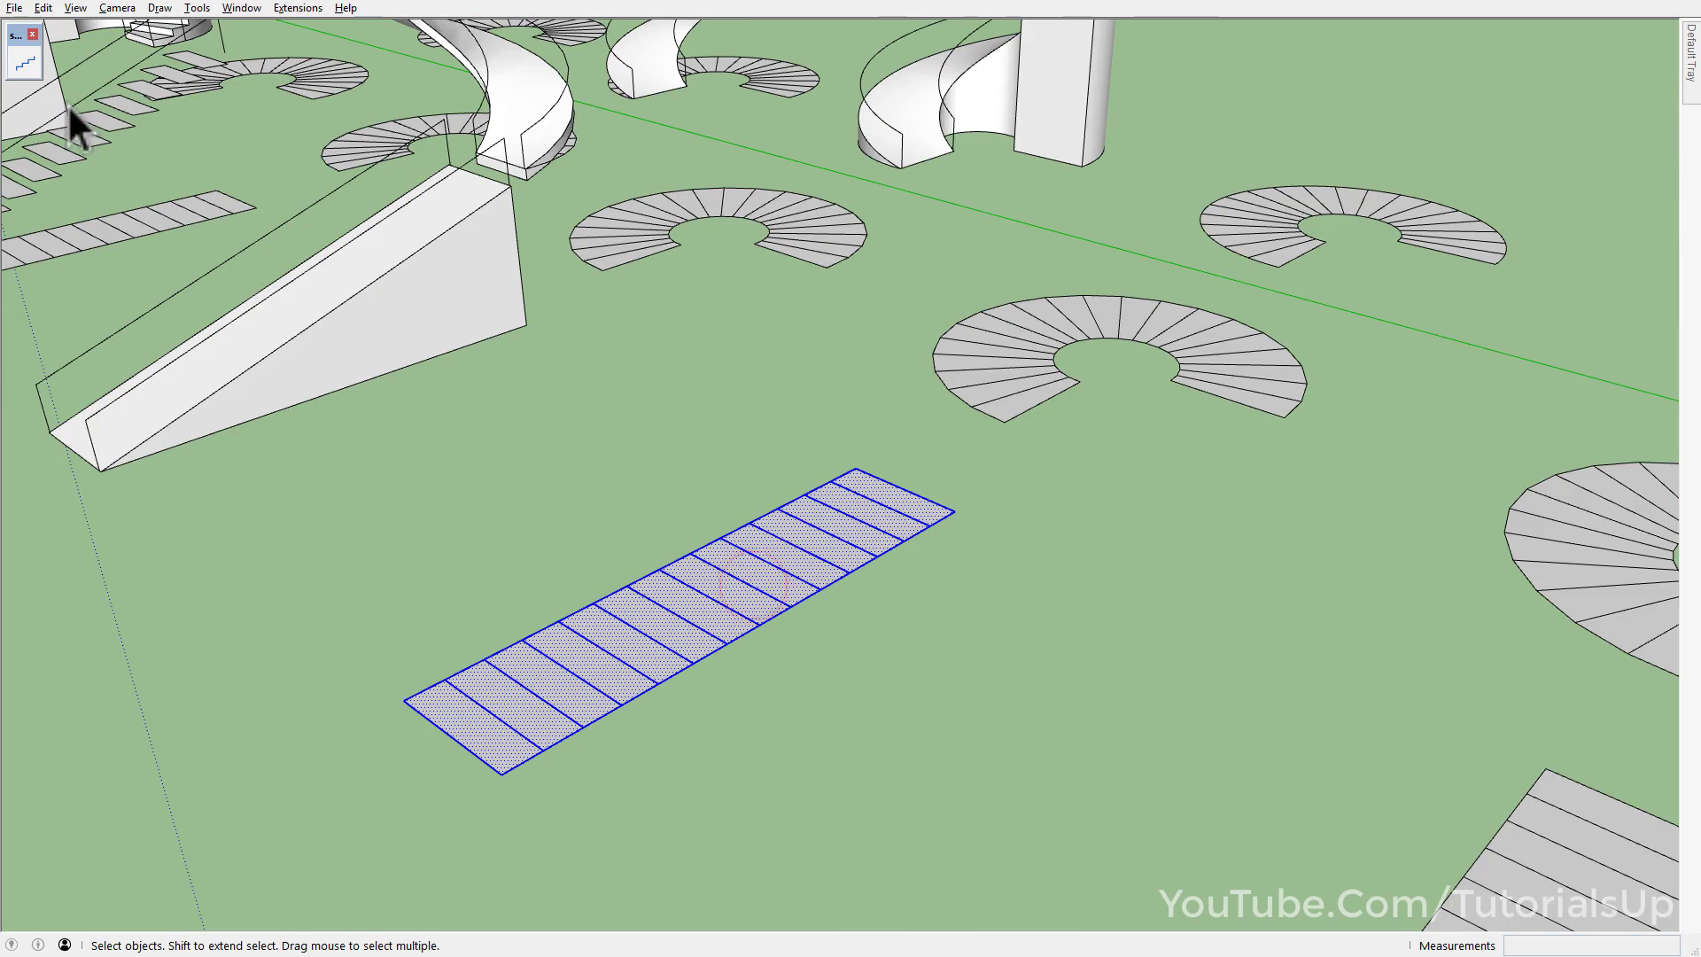
left_click(16, 64)
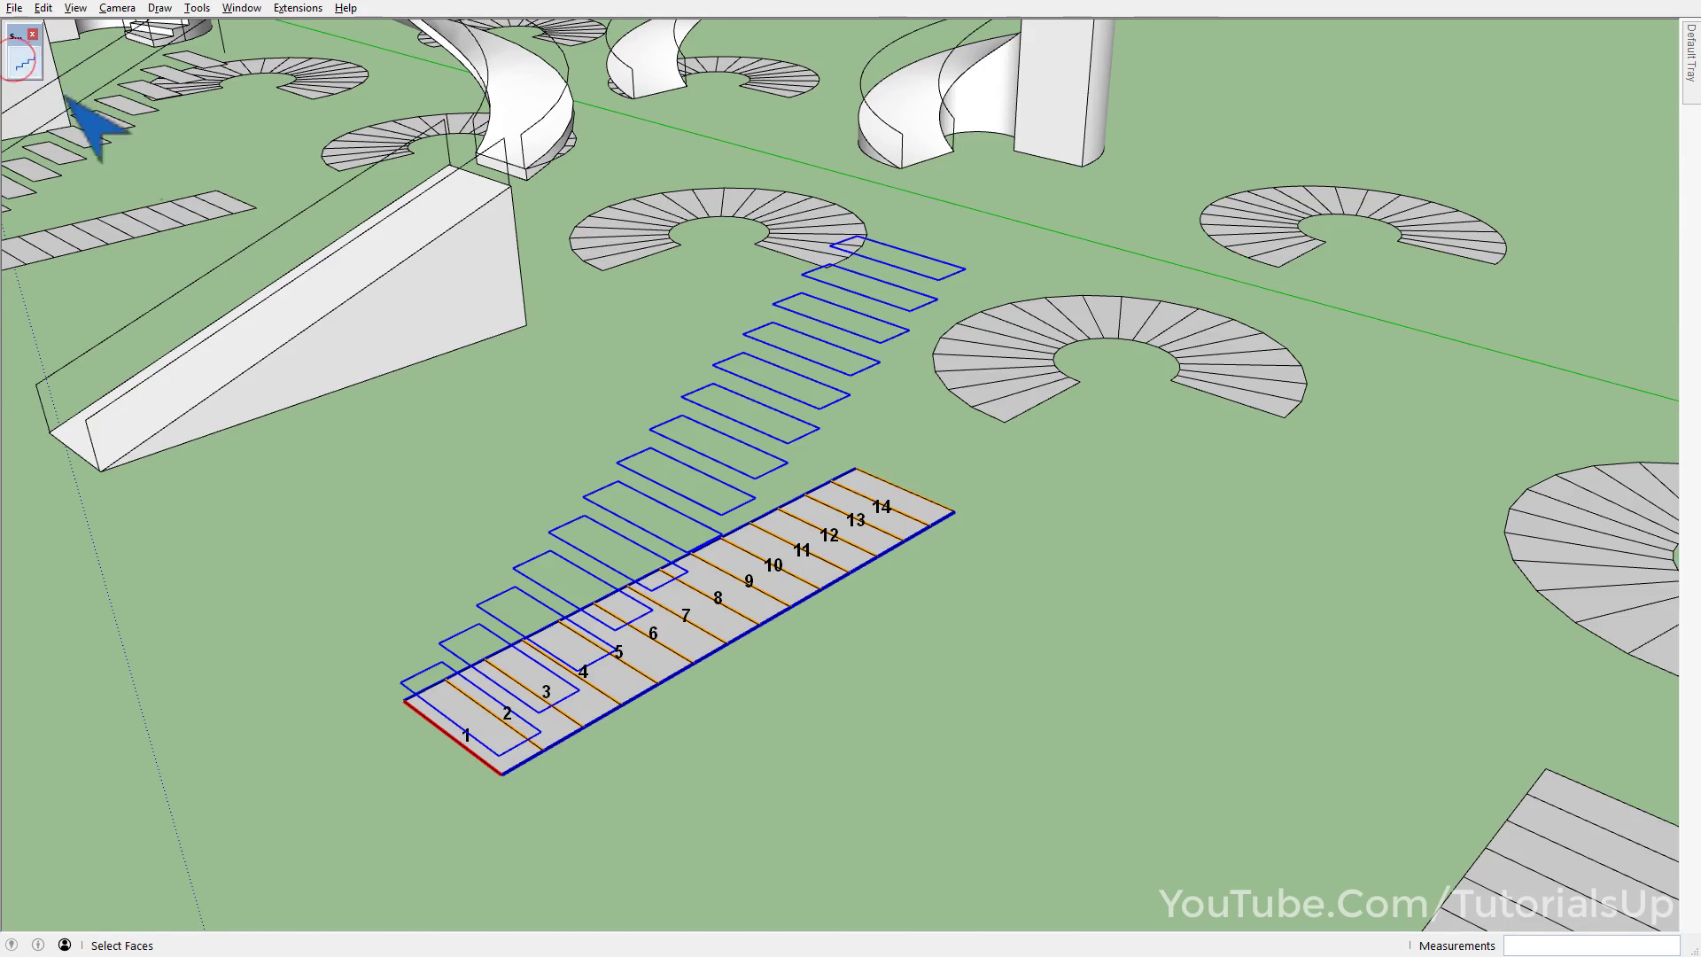
right_click(715, 588)
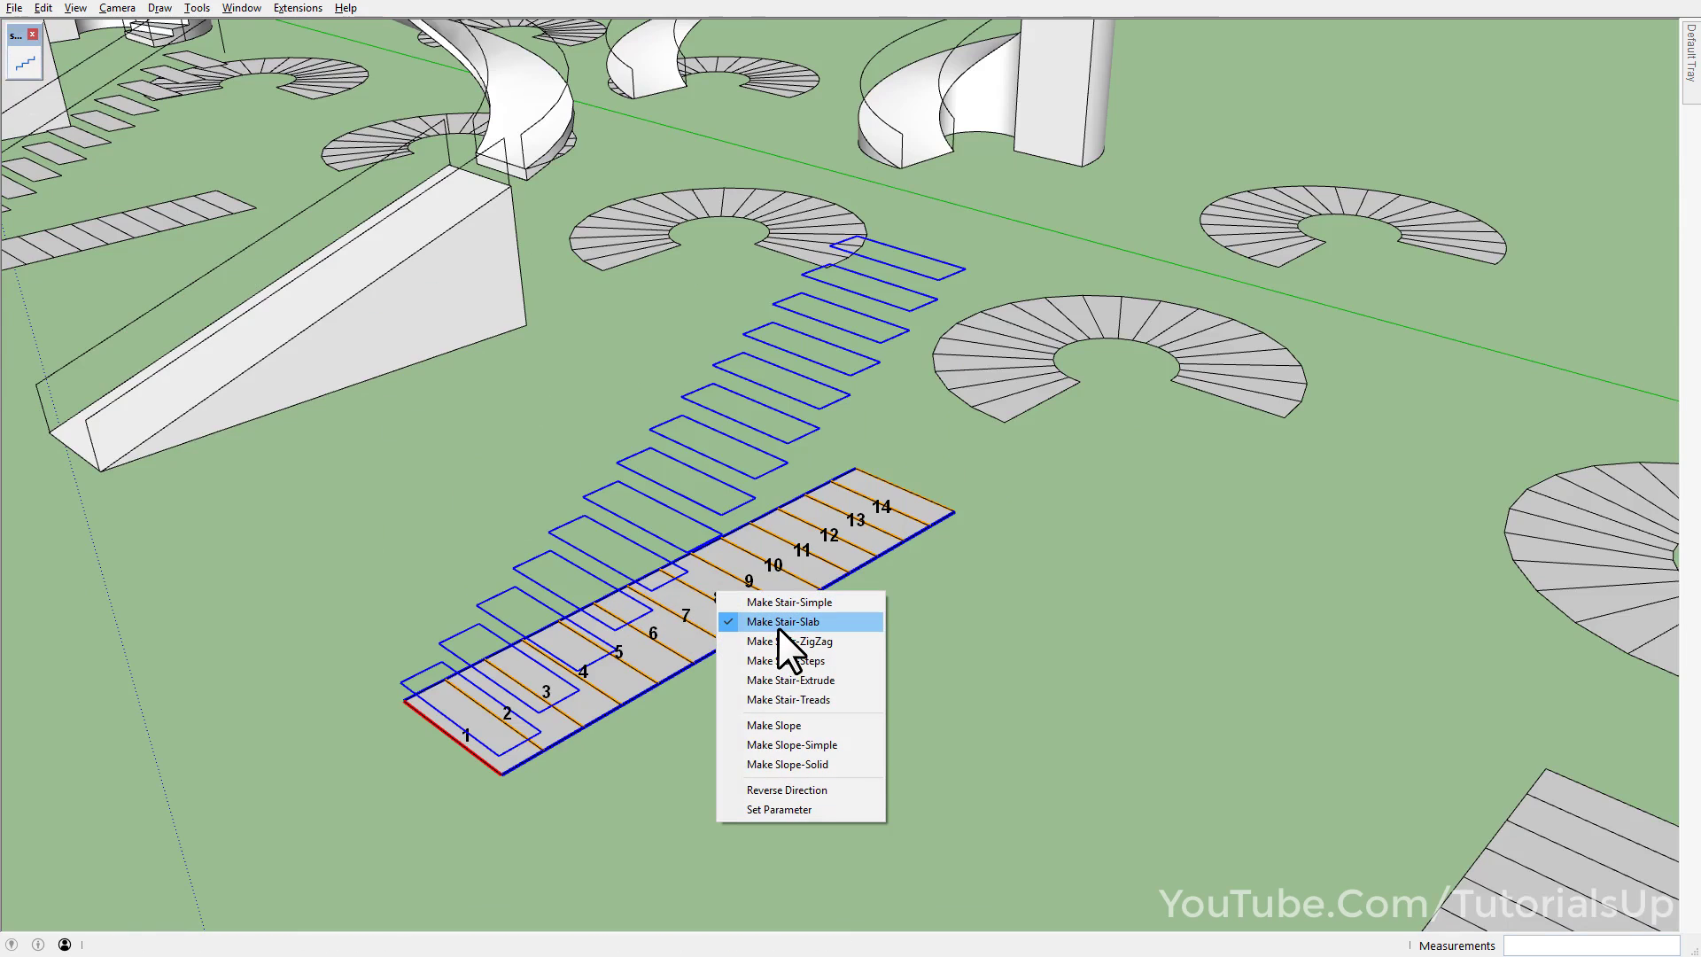
left_click(825, 808)
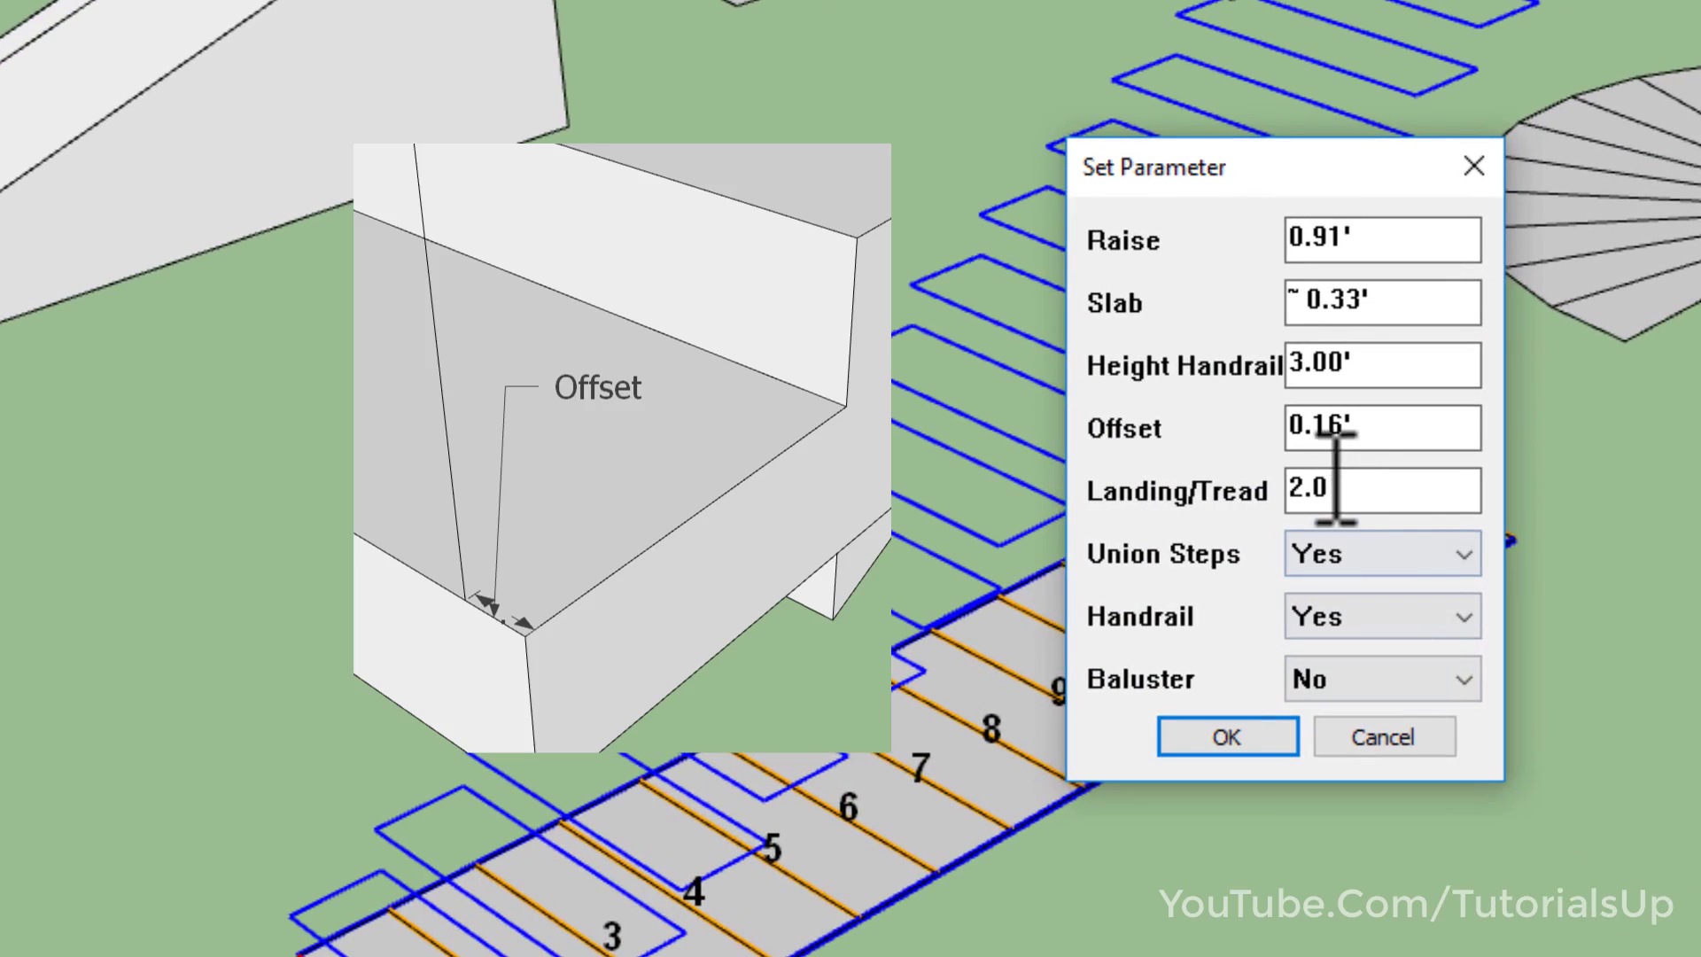
double_click(1416, 425)
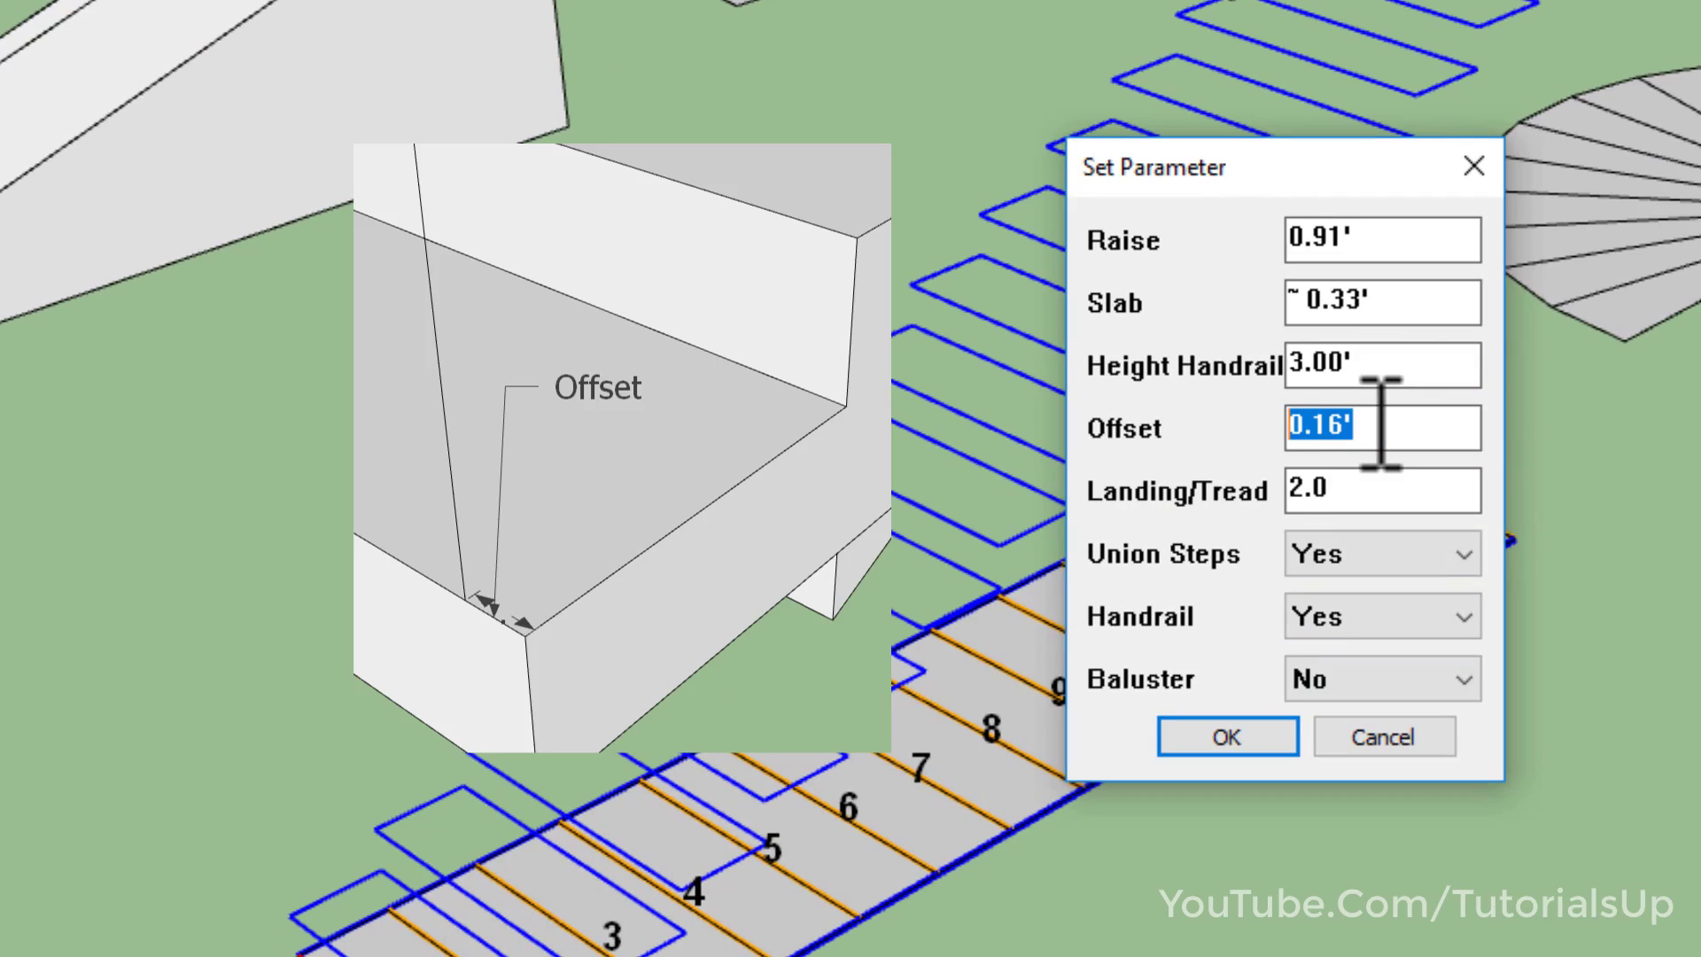
type(".3")
left_click(1224, 735)
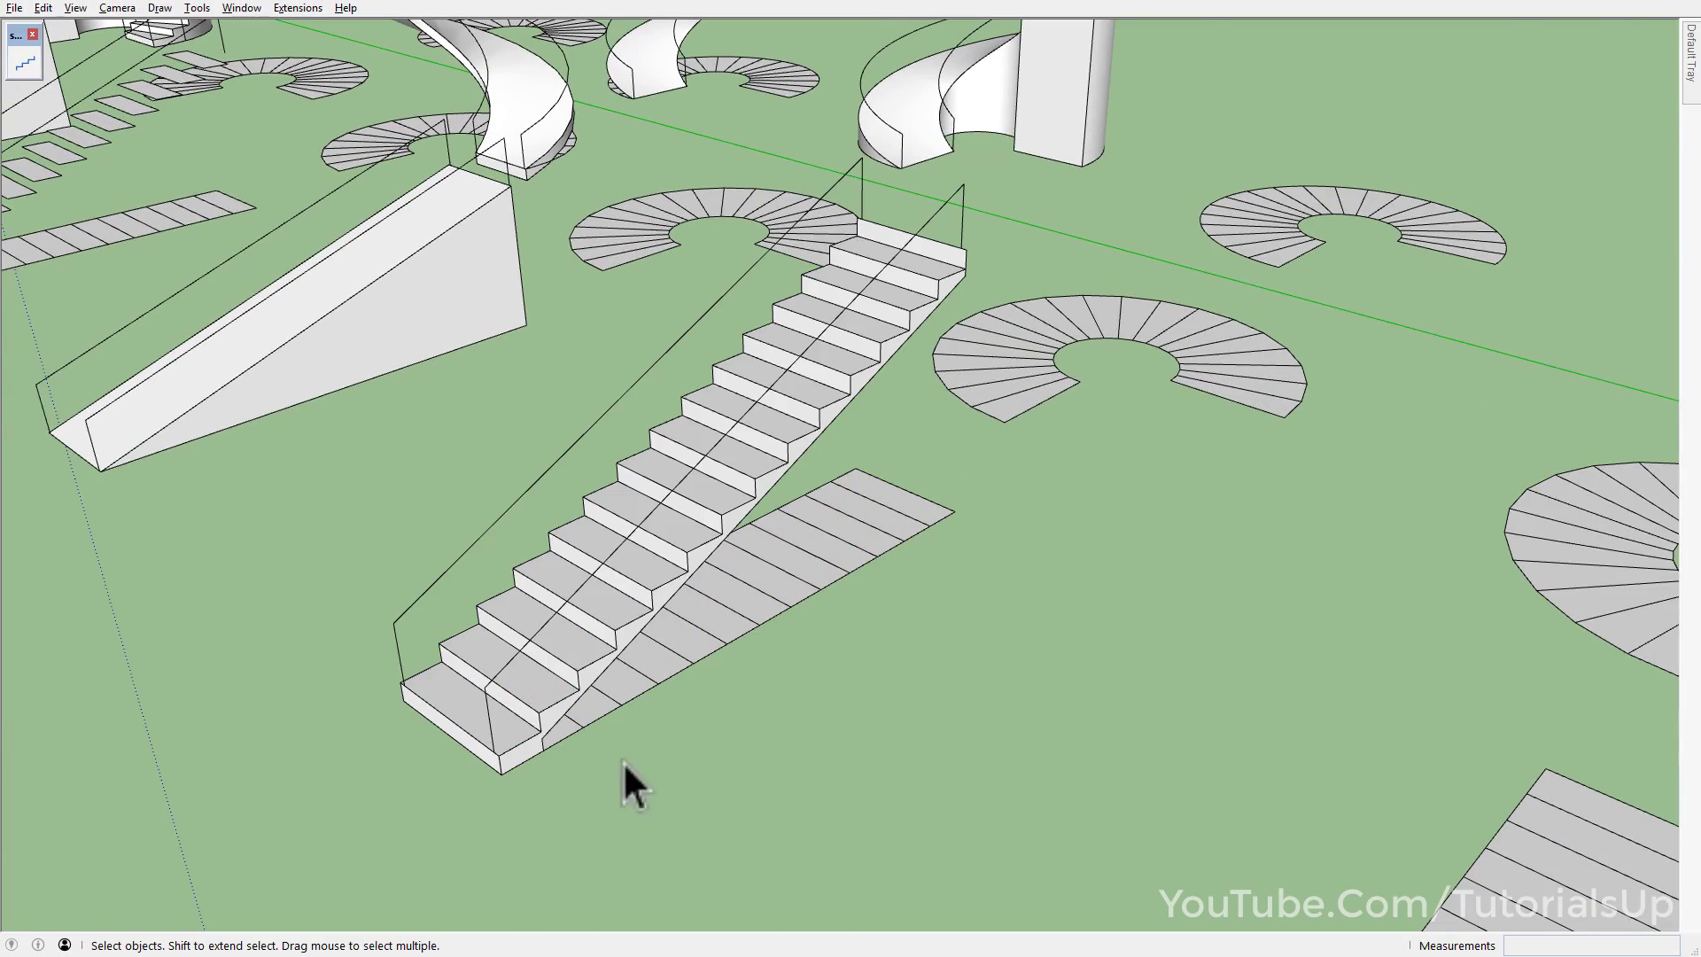
- Measure the new 0.30' offset at the bottom step, then orbit to view the whole staircase
scroll(567, 770, "up", 3)
scroll(487, 775, "up", 3)
scroll(505, 753, "up", 2)
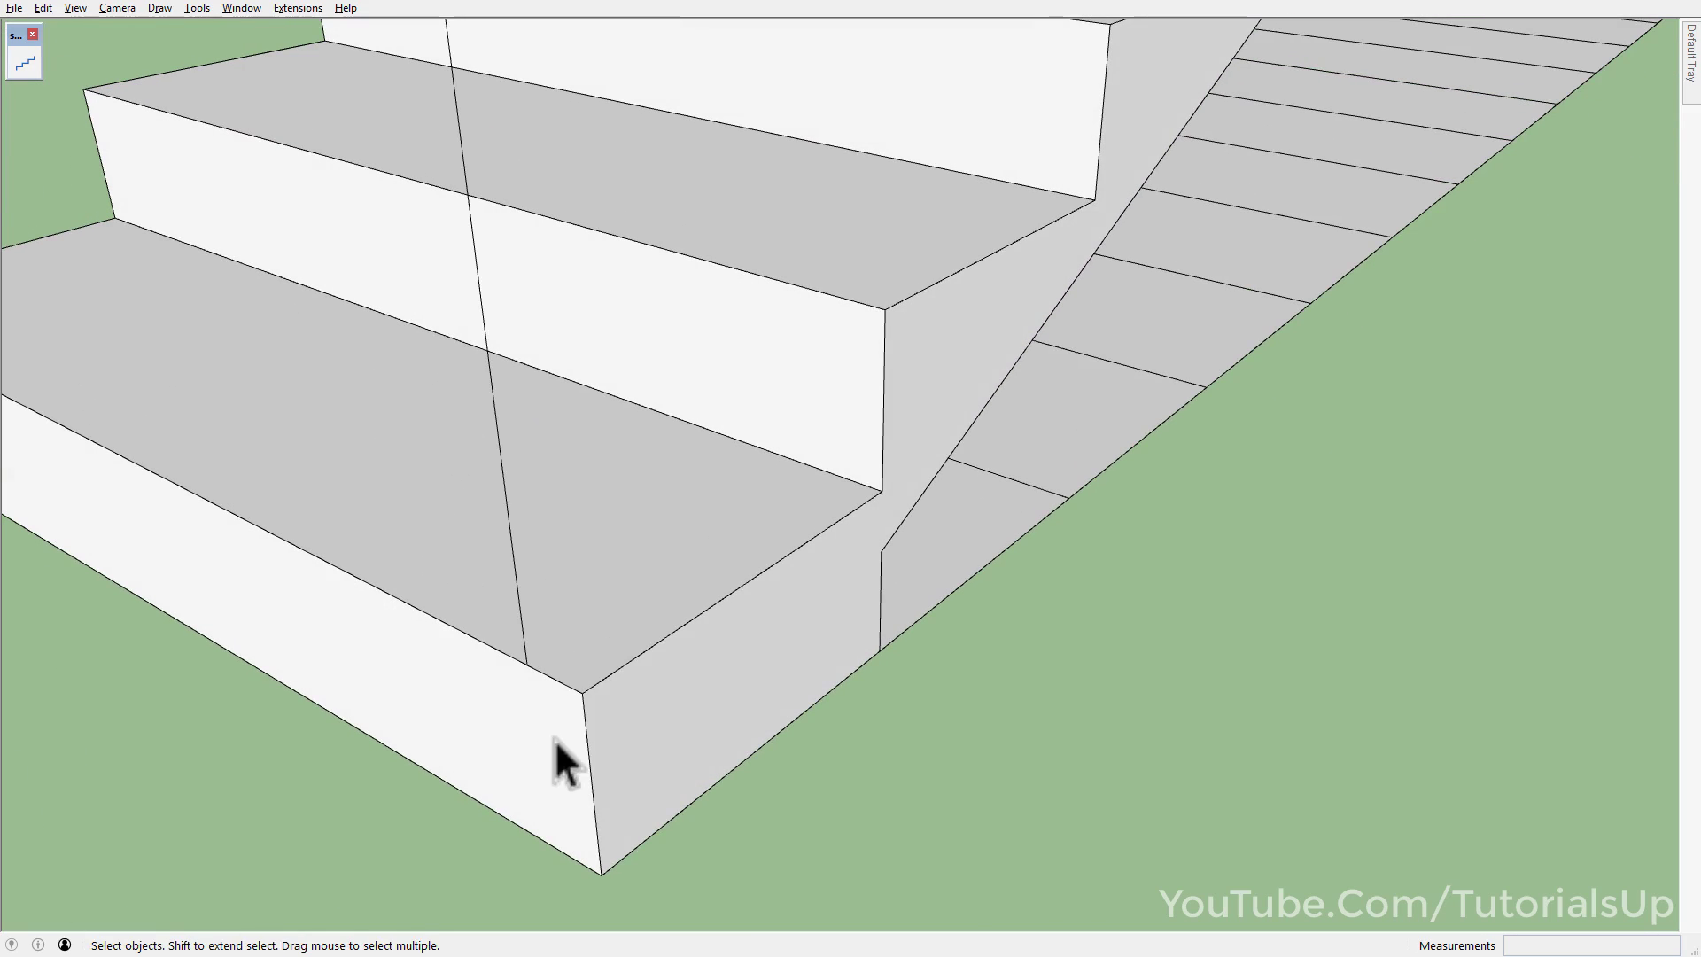
key("t")
left_click(582, 693)
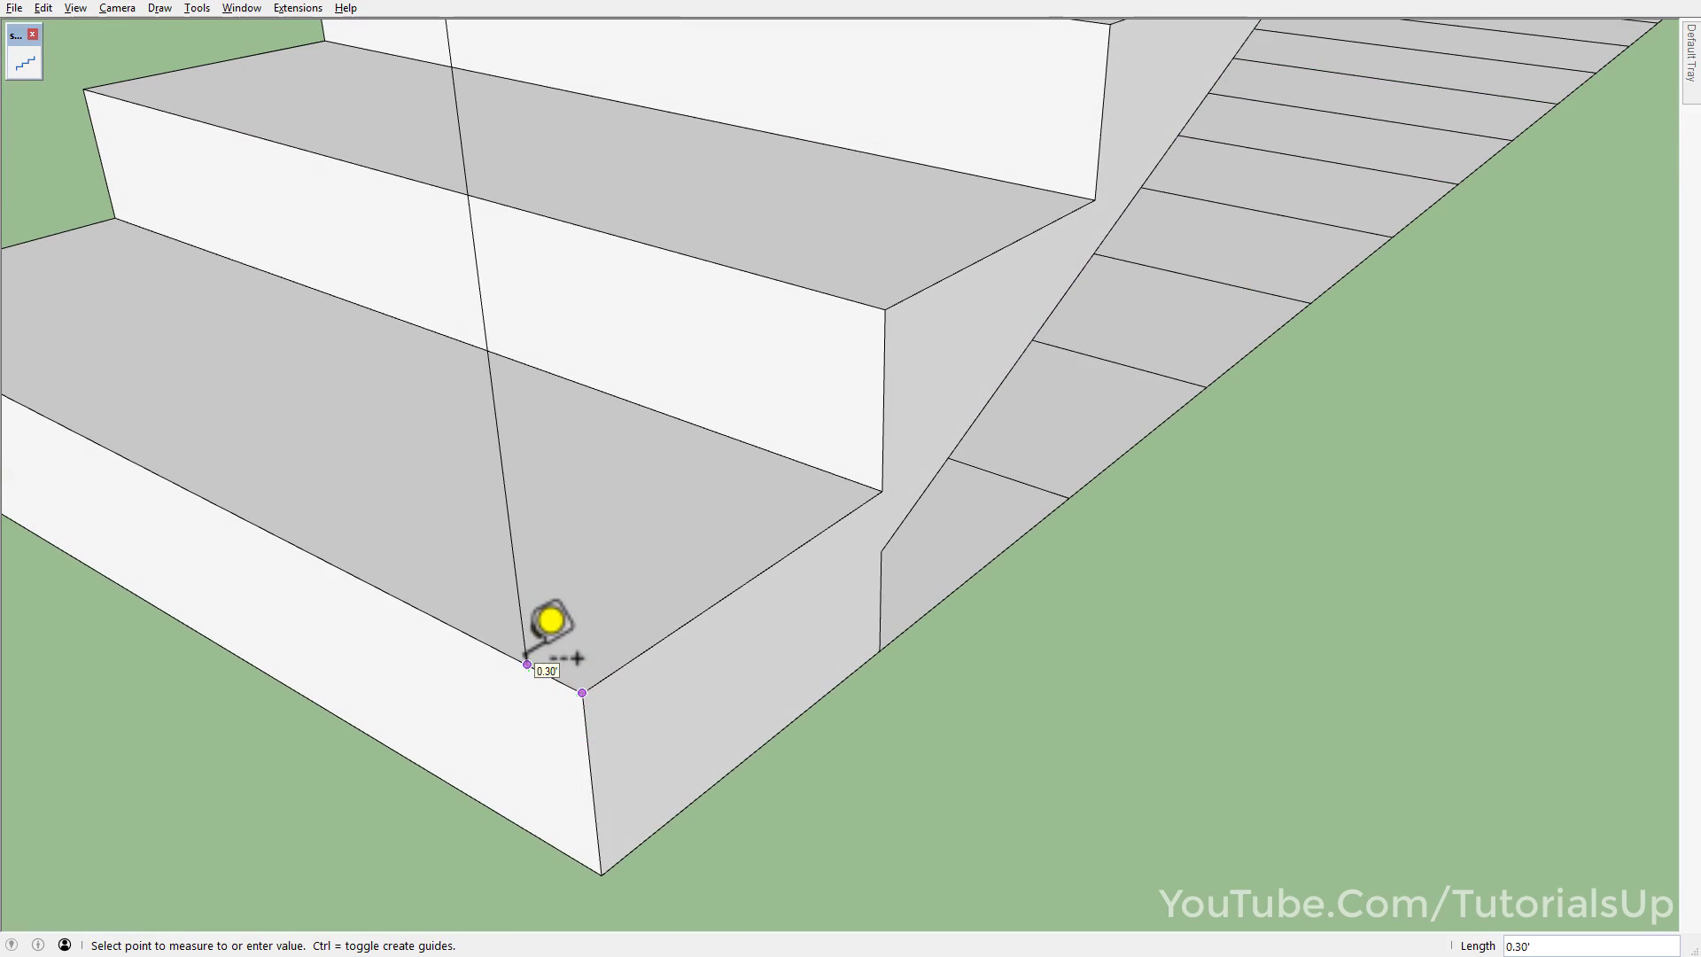
key("space")
scroll(577, 727, "down", 4)
scroll(577, 727, "down", 4)
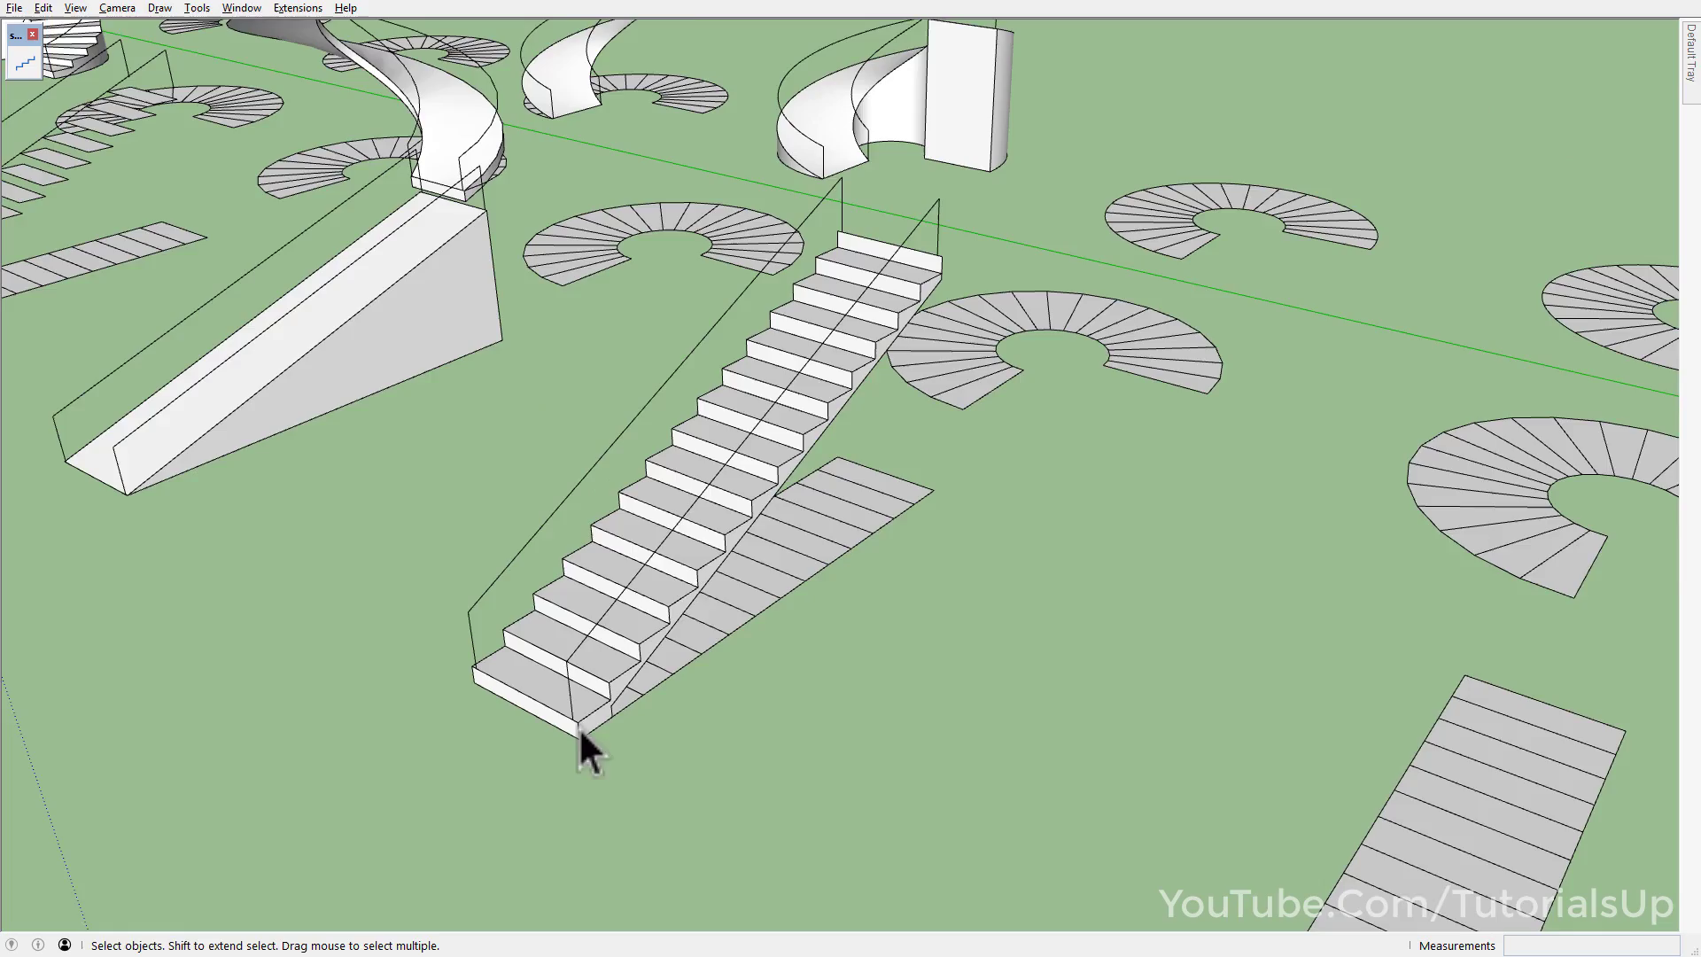
mouse_move(578, 726)
middle_mouse_down()
mouse_move(649, 545)
mouse_move(879, 413)
mouse_move(930, 334)
middle_mouse_up()
- Pan and zoom across the scene to bring the U-shaped step layout into view
scroll(895, 376, "up", 3)
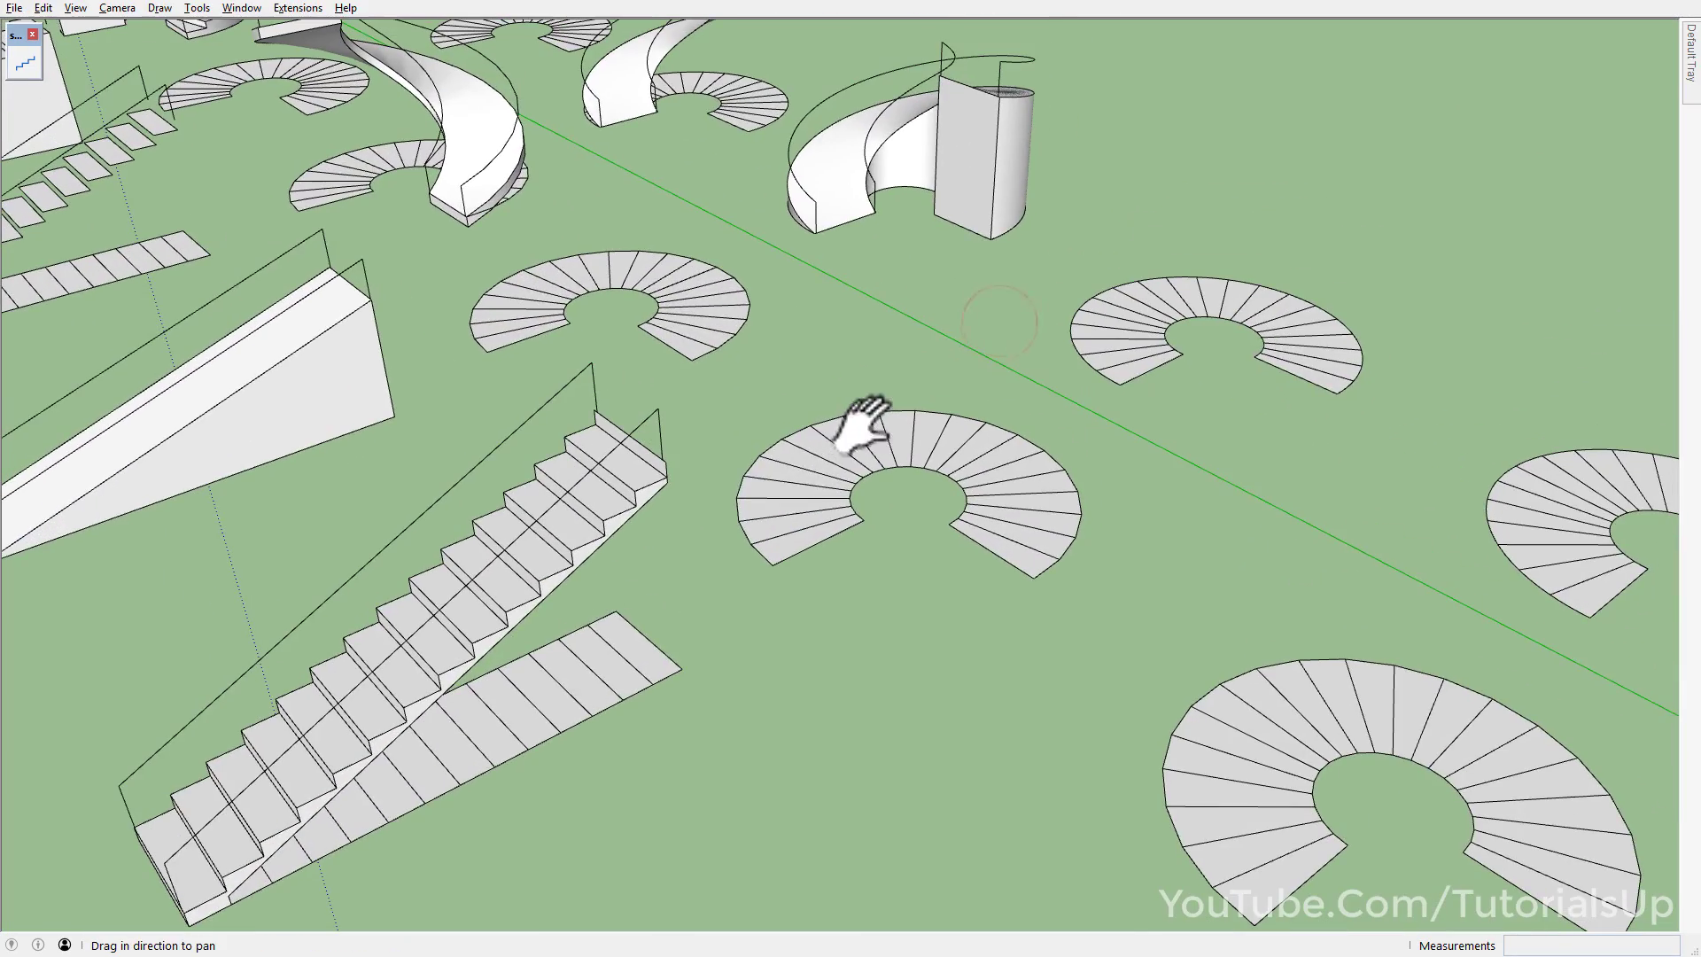
left_click_drag(762, 500, 961, 353)
scroll(960, 353, "down", 2)
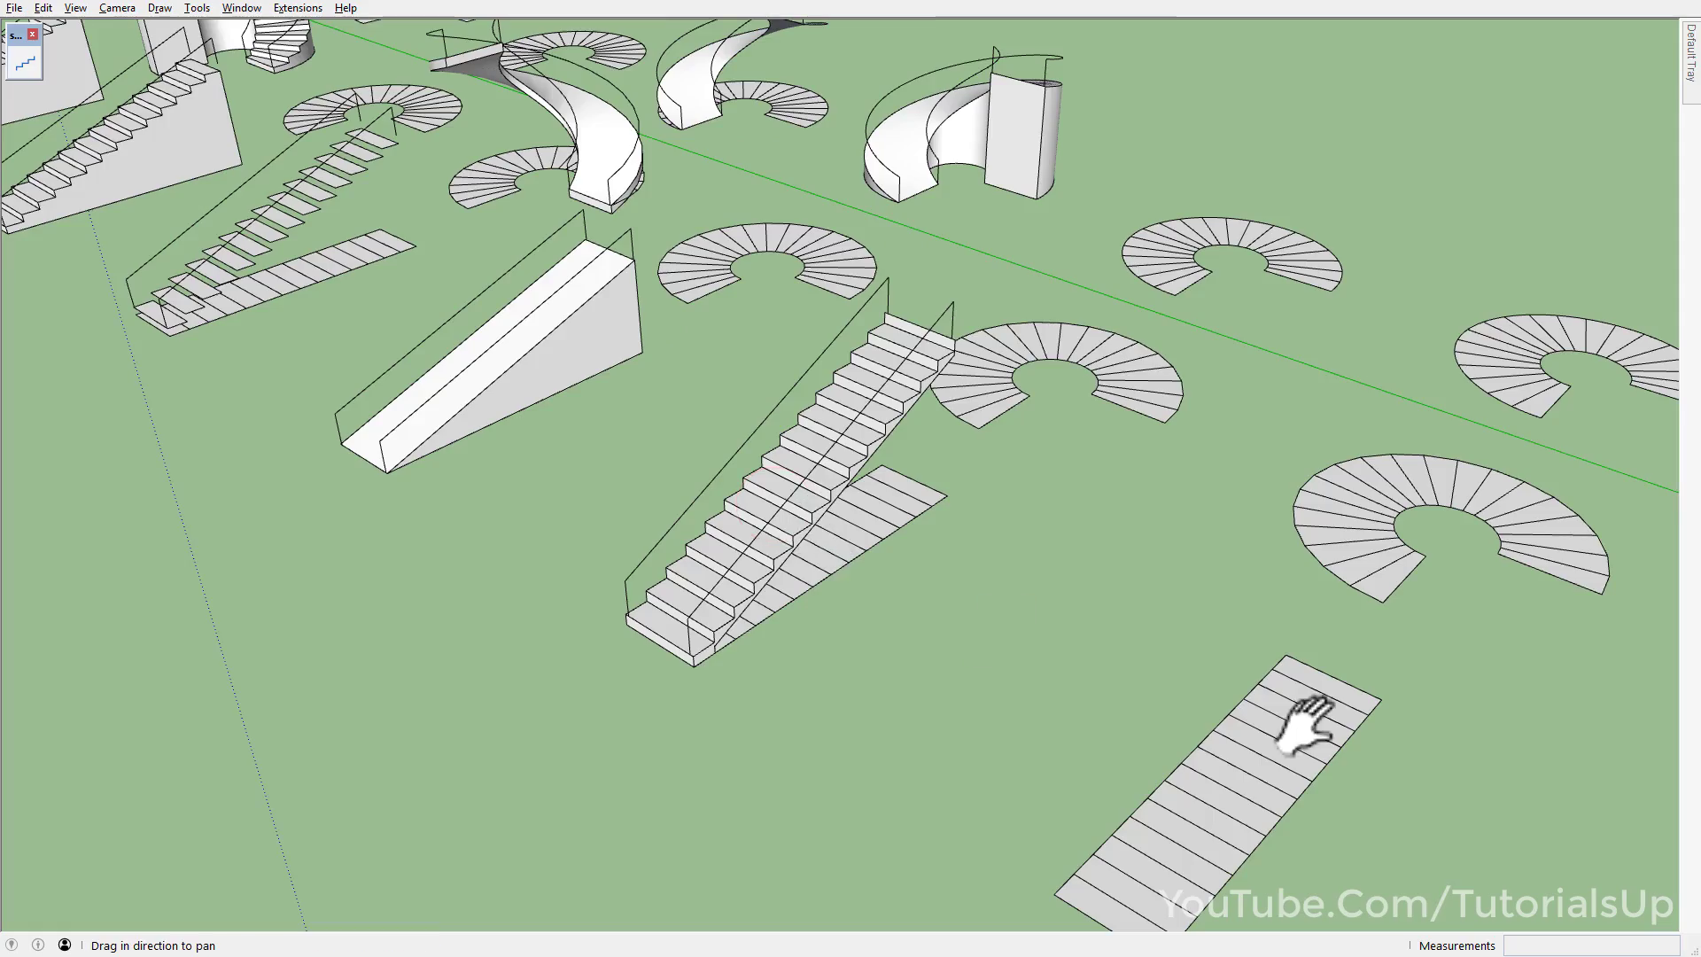
left_click_drag(1303, 721, 619, 486)
scroll(620, 487, "down", 2)
scroll(620, 487, "down", 2)
scroll(721, 543, "down", 1)
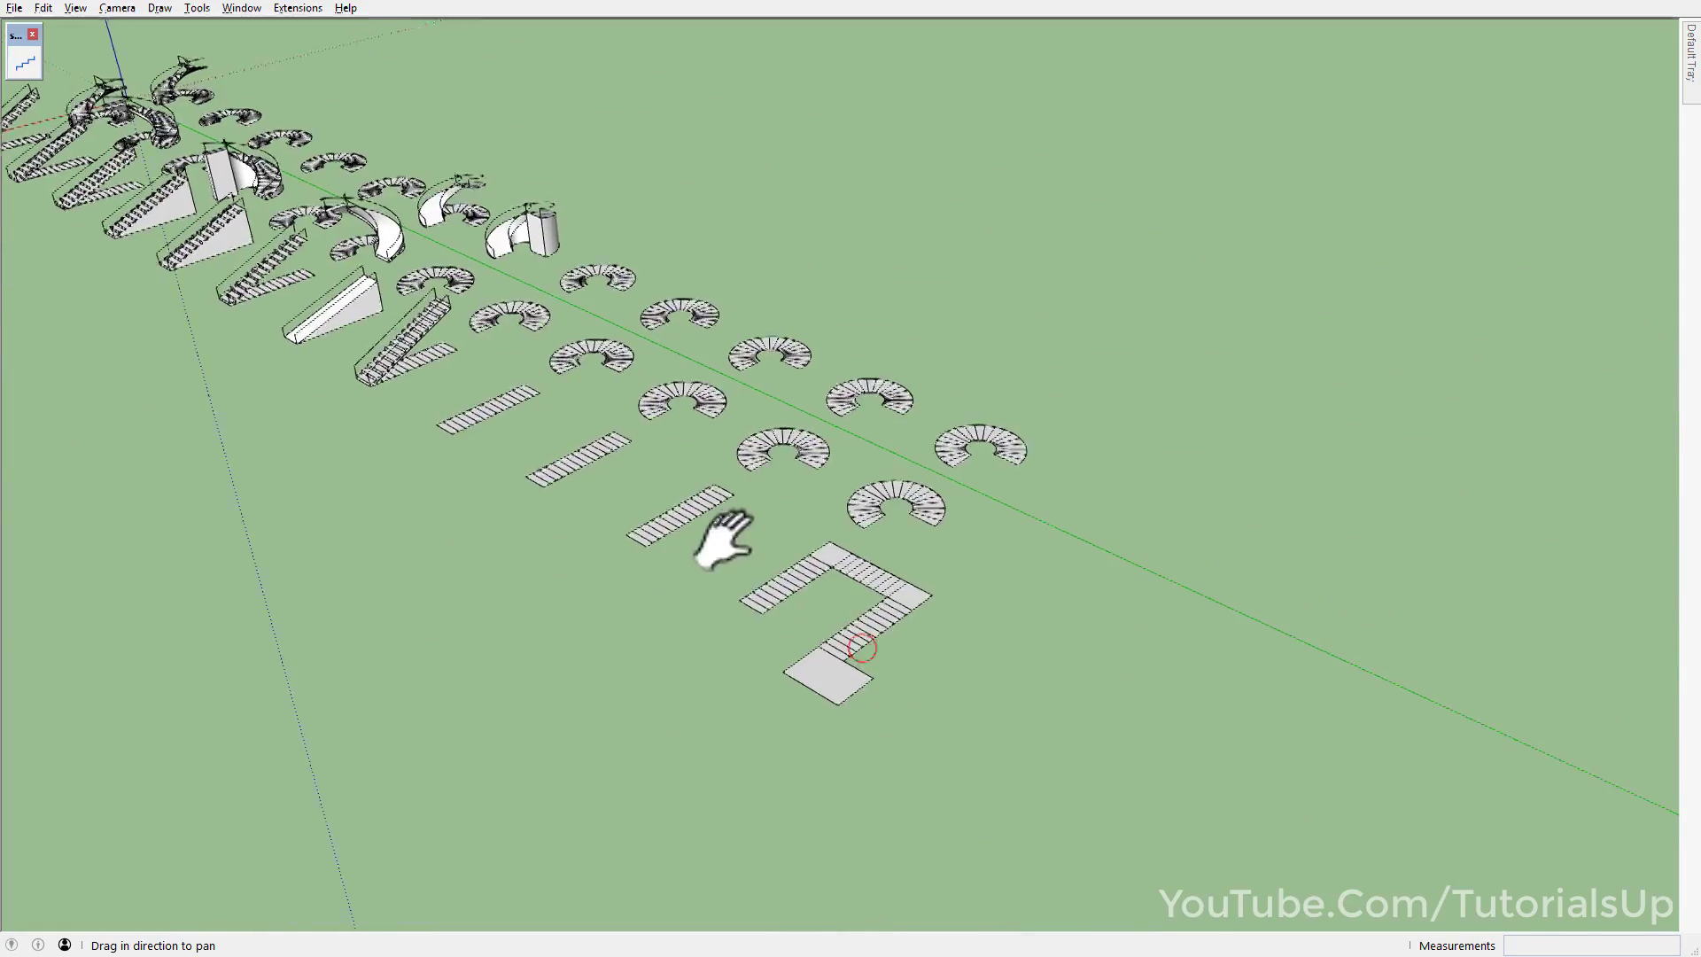
scroll(854, 629, "up", 4)
scroll(849, 636, "up", 3)
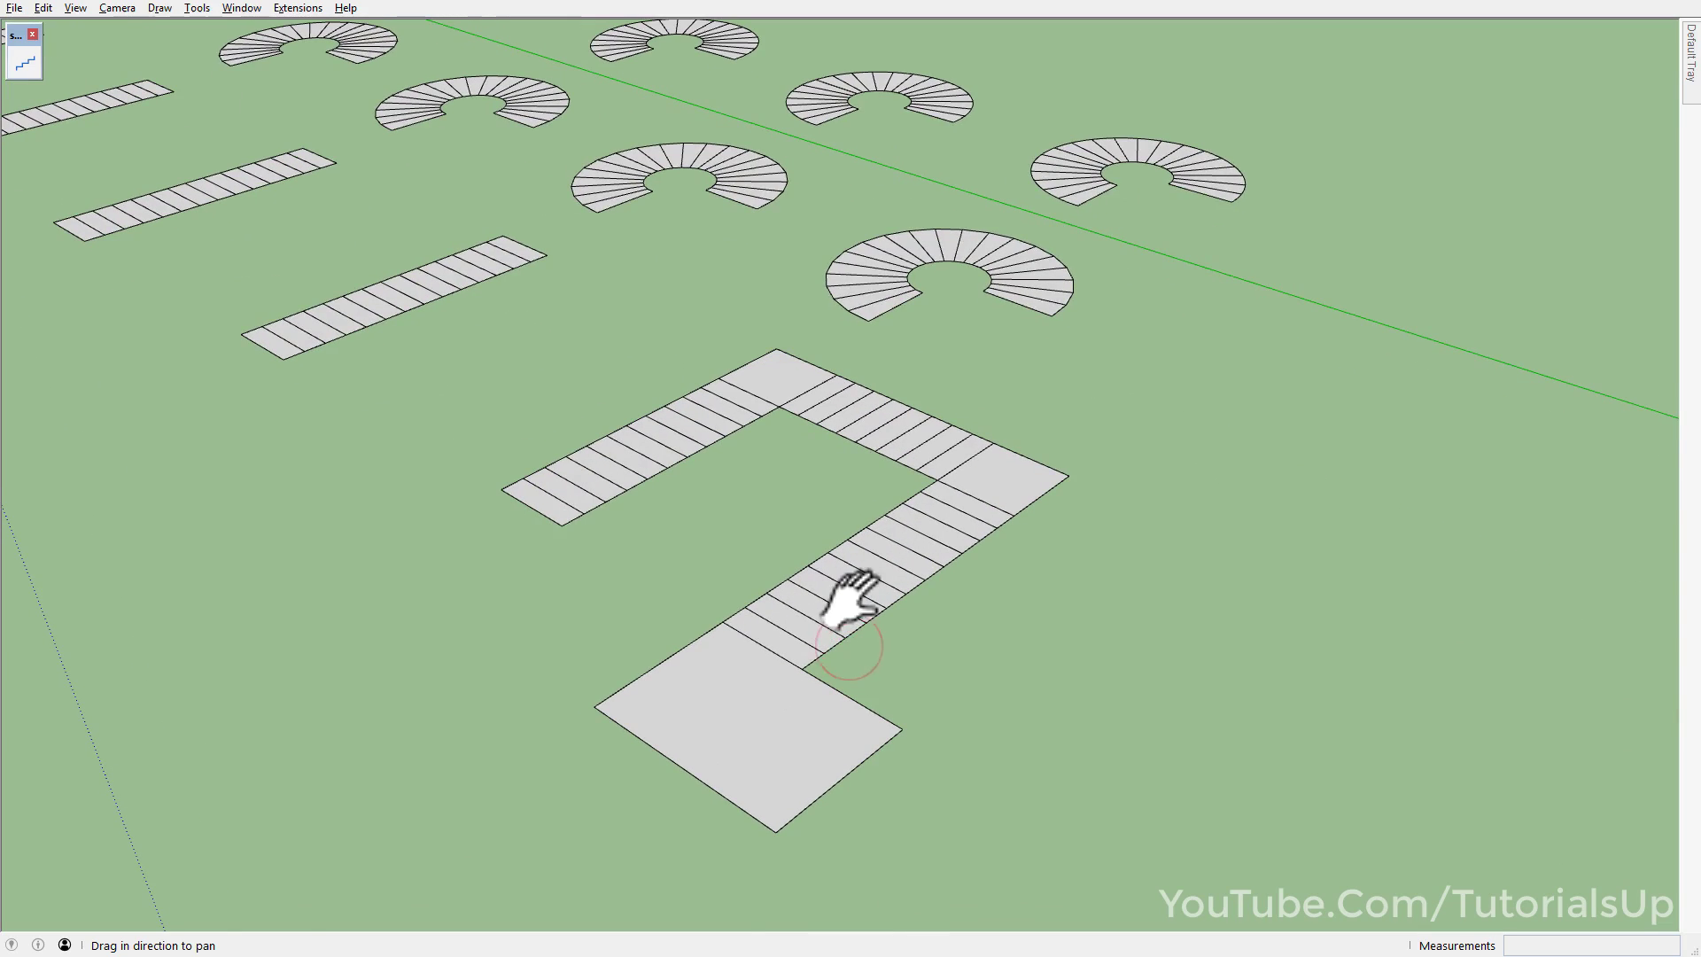
- Copy the U-shaped step layout with Move+Ctrl to the right of the original
key("space")
left_click(811, 613)
scroll(812, 613, "down", 3)
key("m")
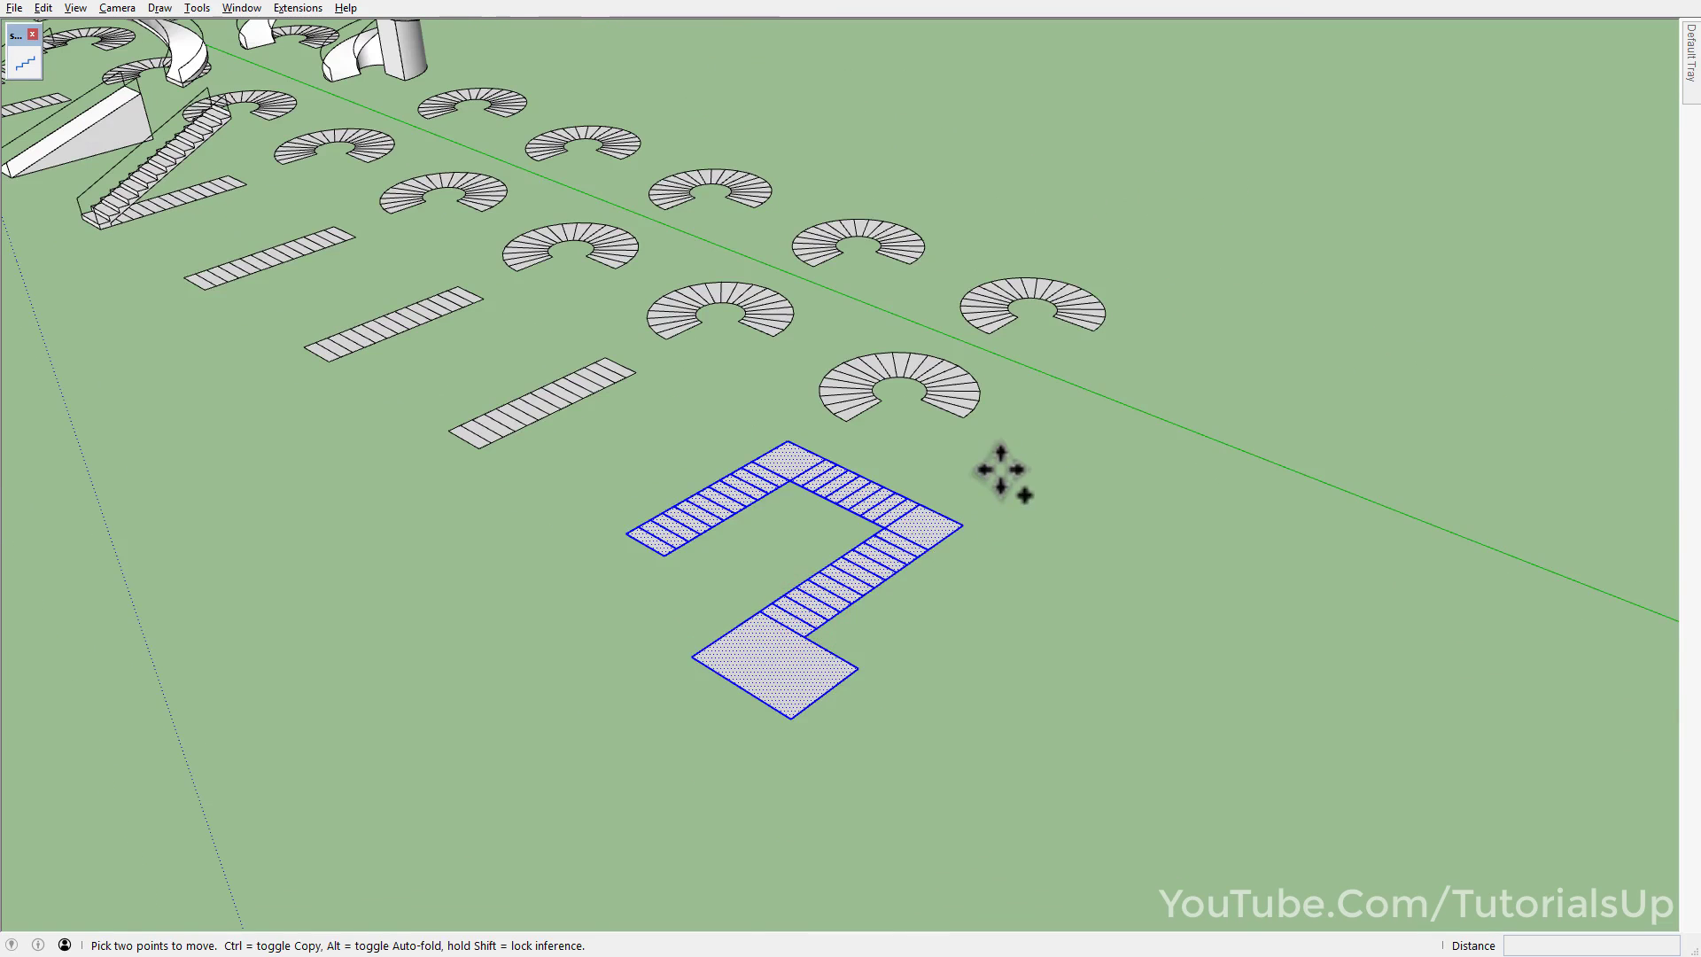
key("ctrl")
left_click(999, 470)
left_click(1398, 631)
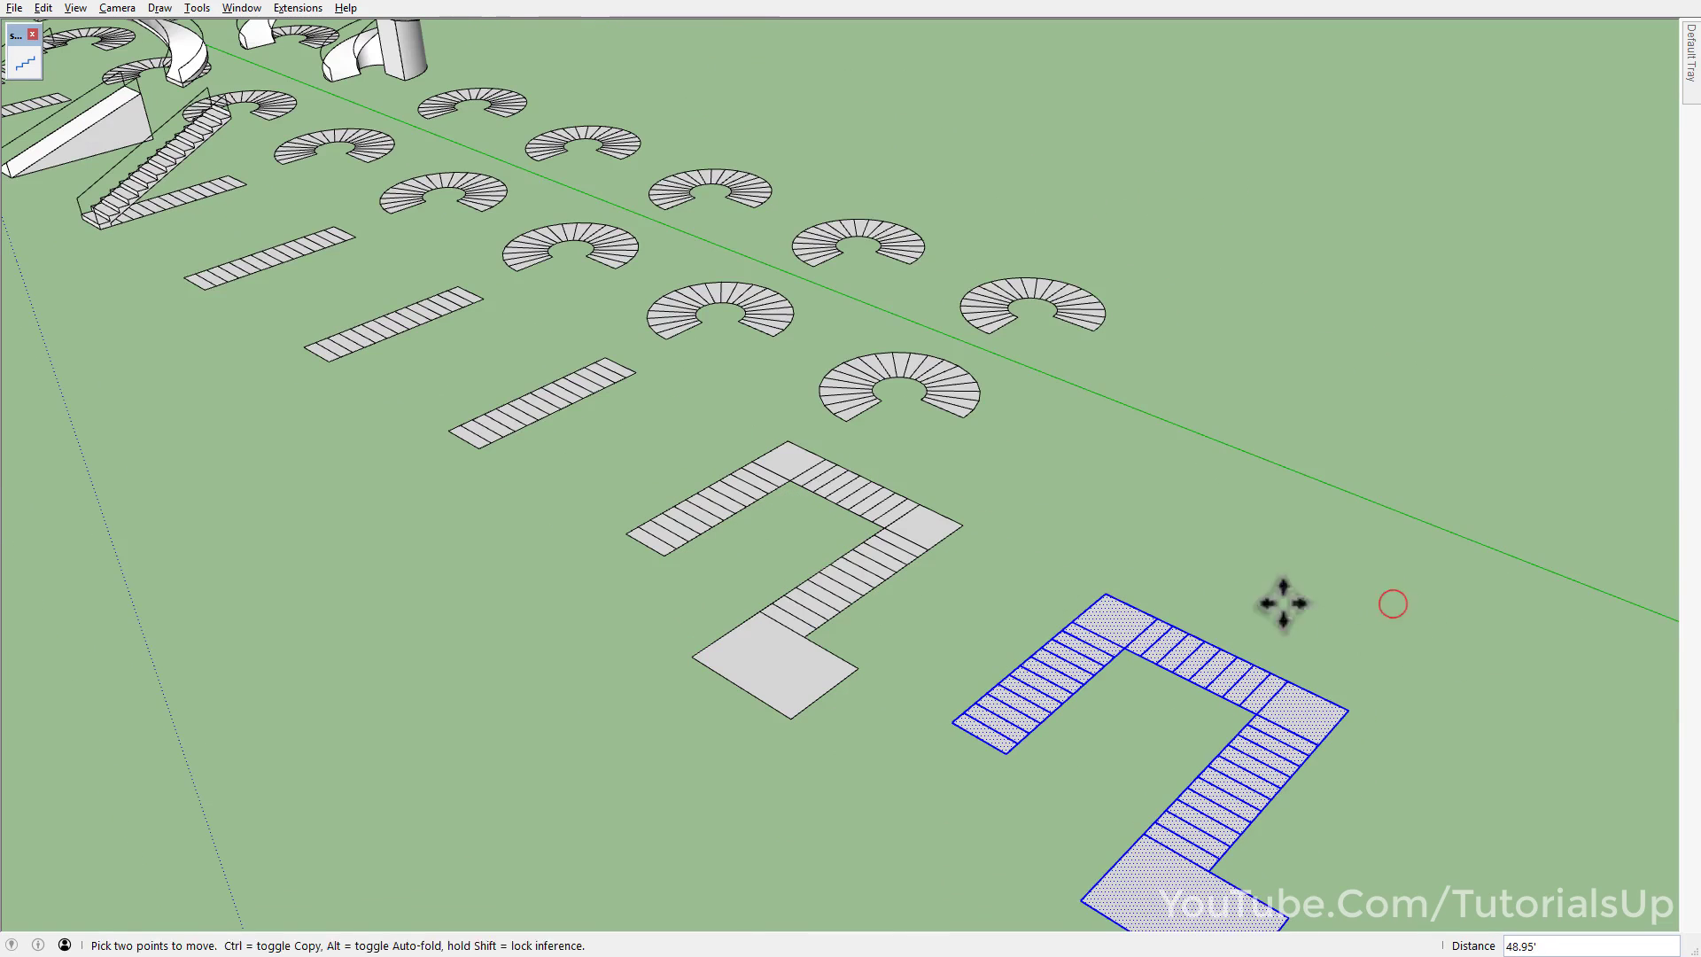
key("space")
- Build the original U-shaped layout into 3D stairs, keeping landing 12L unchanged
scroll(874, 543, "up", 2)
scroll(880, 531, "up", 2)
left_click(882, 519)
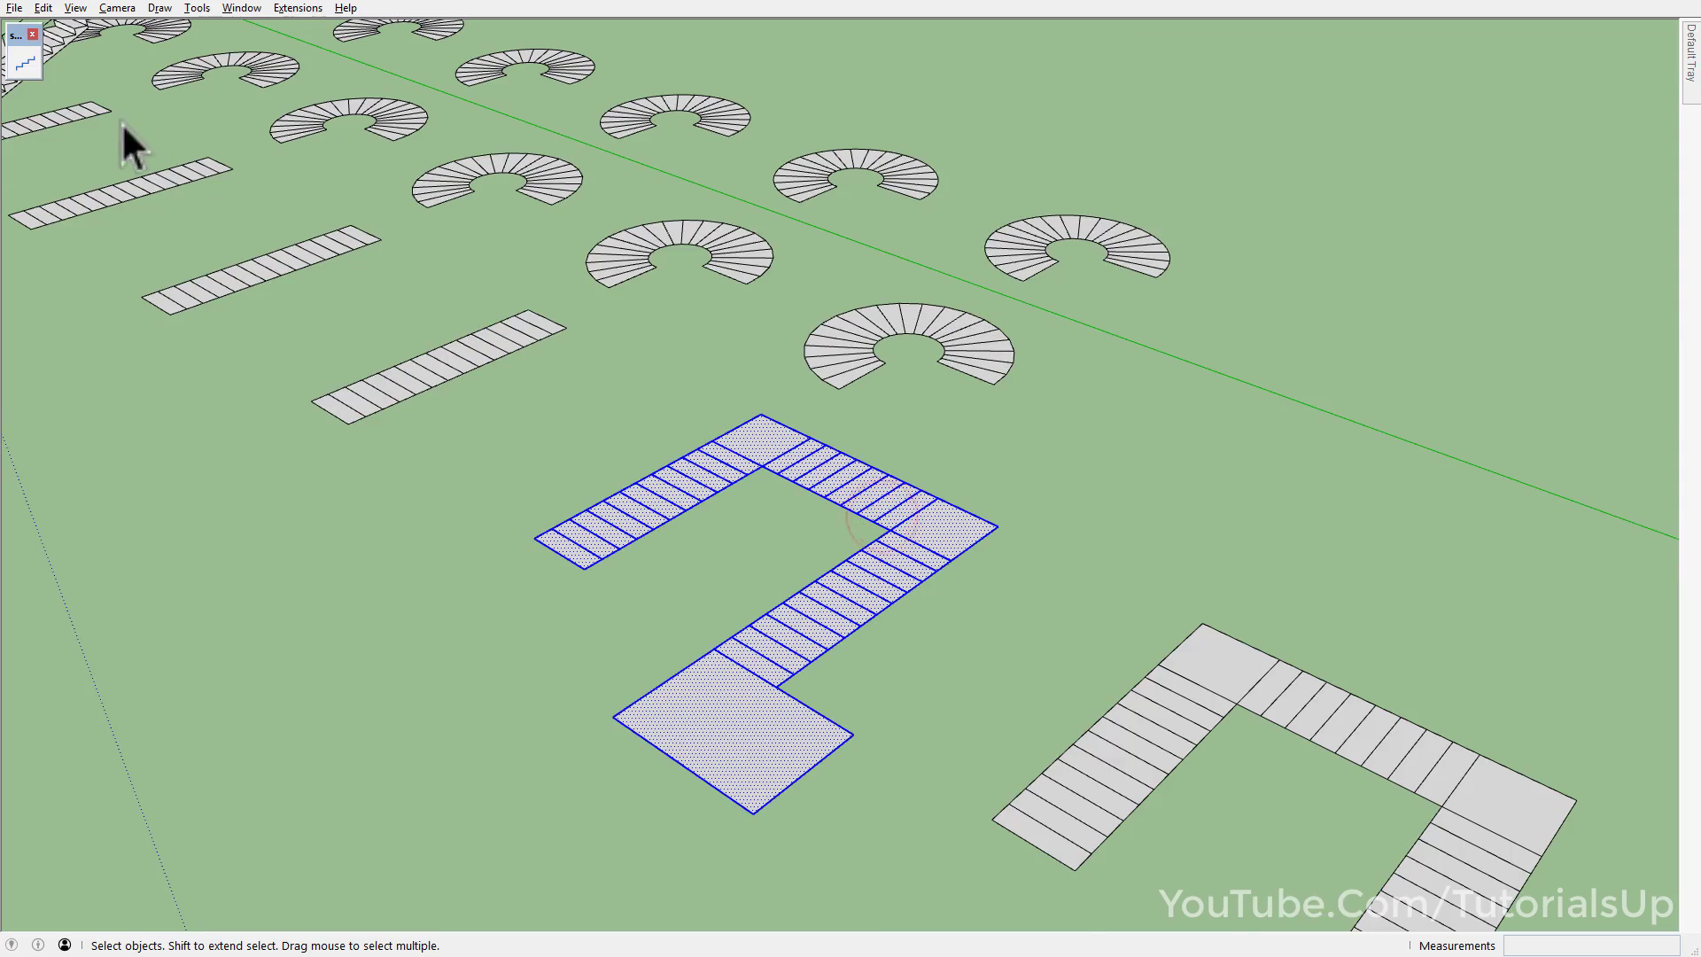
left_click(25, 62)
mouse_move(809, 596)
middle_mouse_down()
mouse_move(792, 629)
mouse_move(873, 653)
mouse_move(835, 555)
middle_mouse_up()
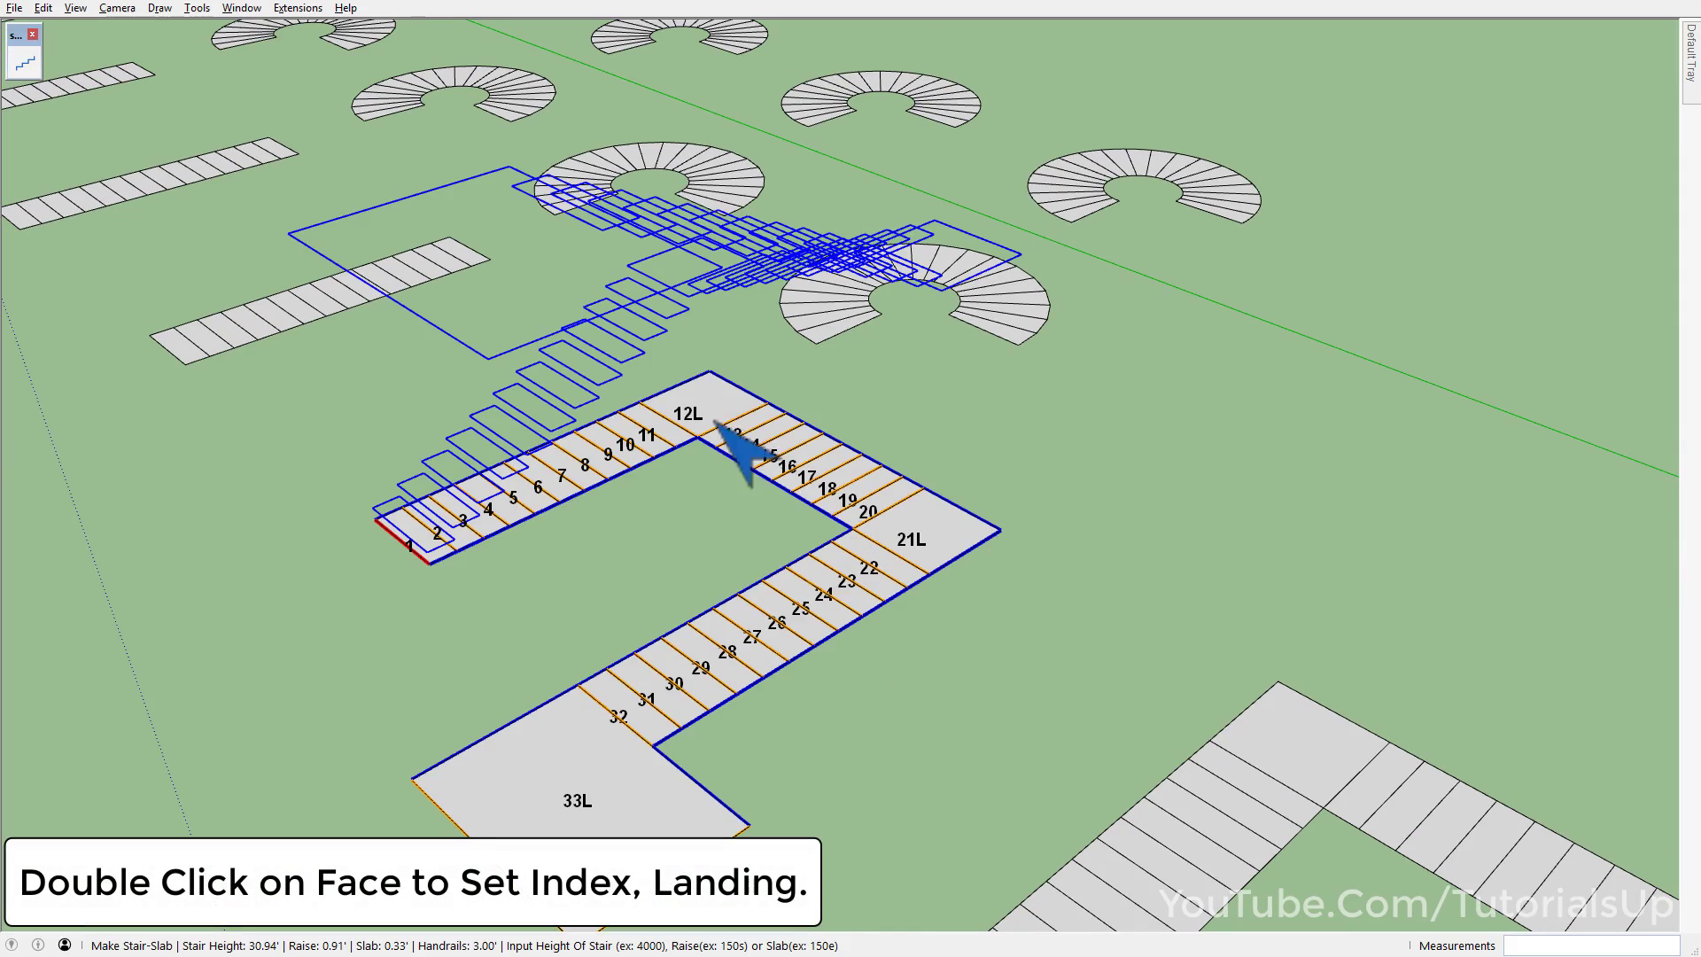
double_click(715, 406)
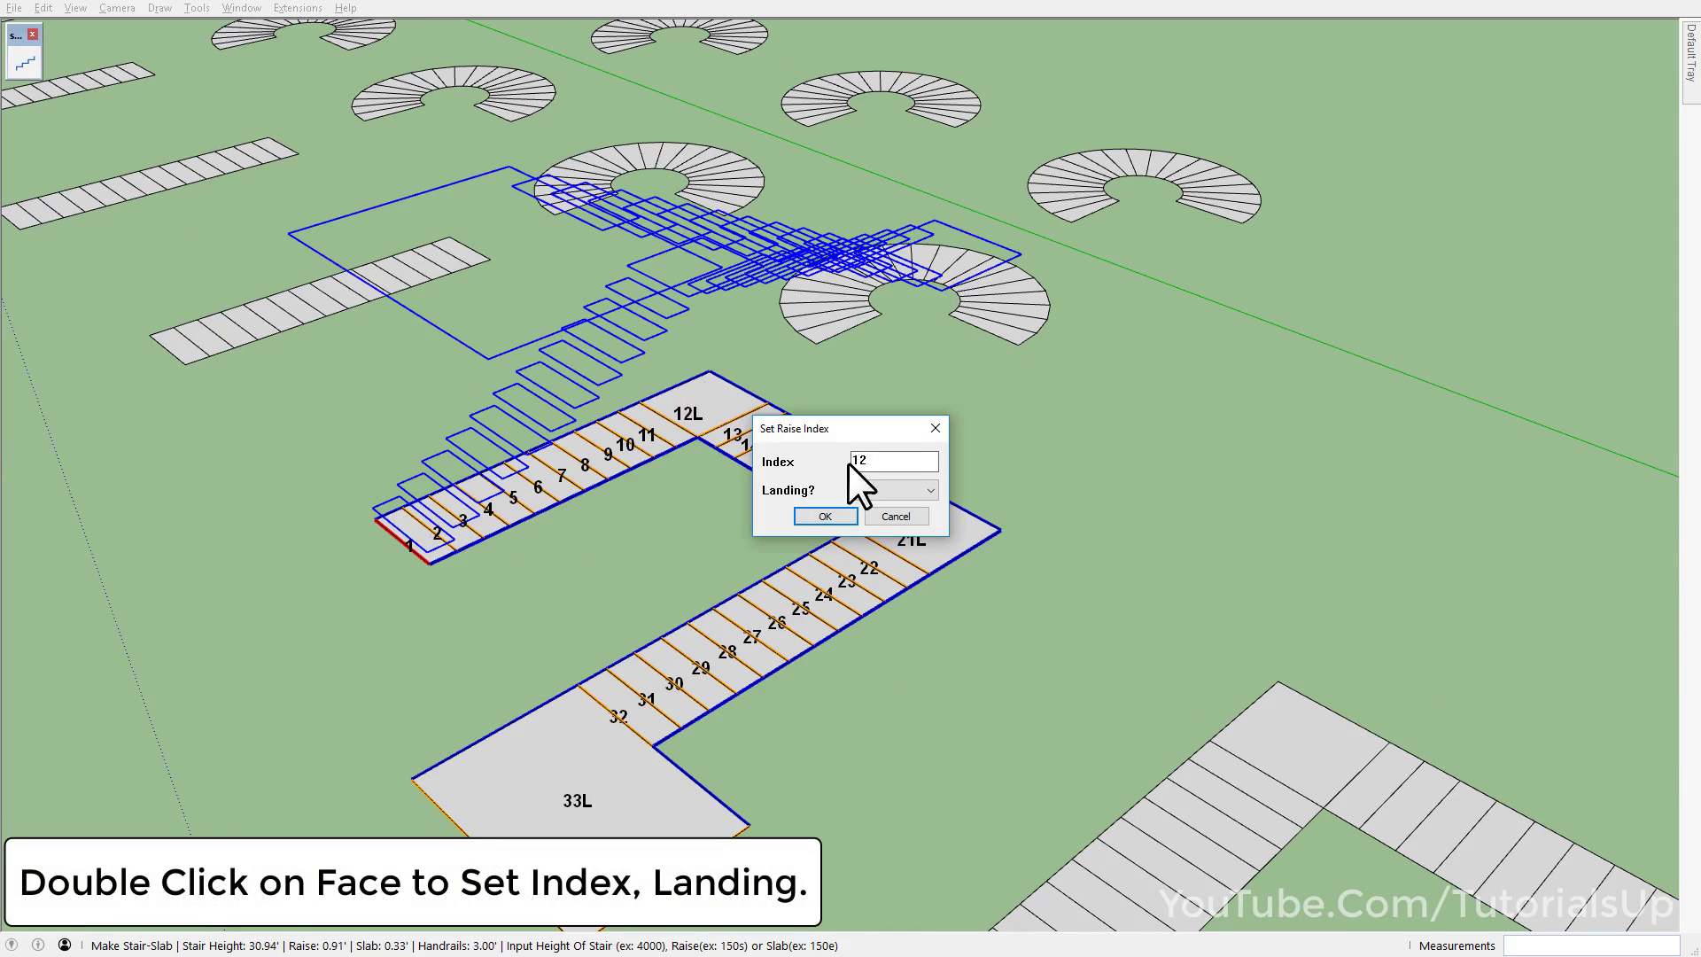
left_click(935, 428)
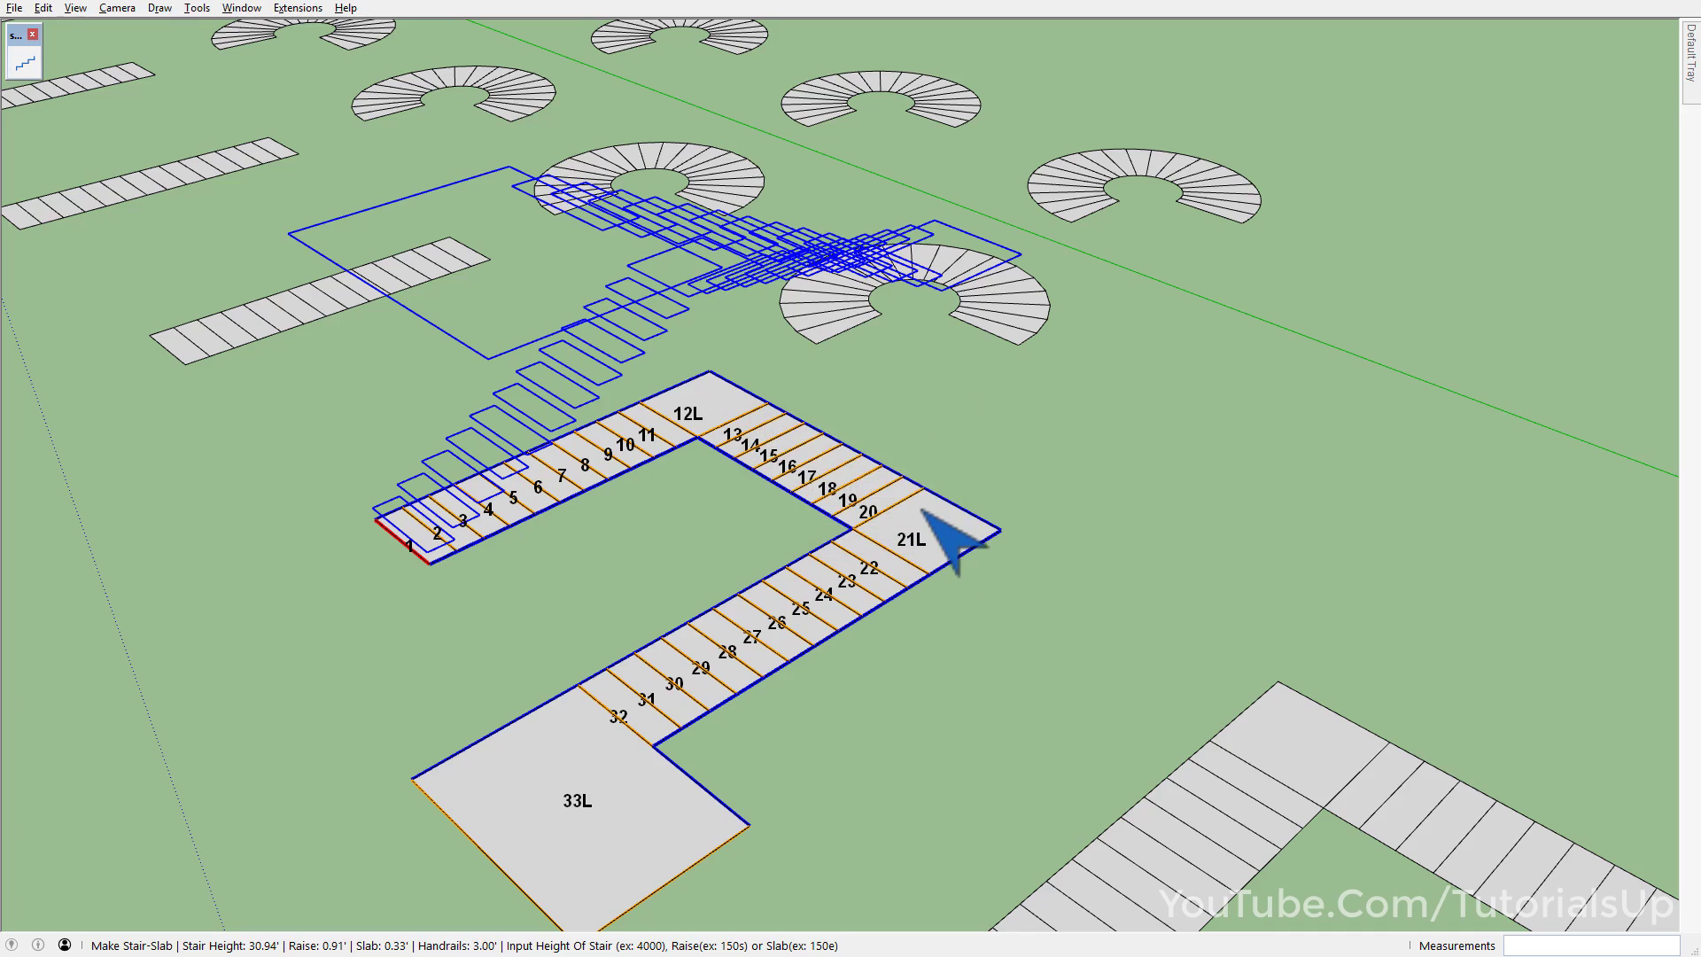
scroll(923, 512, "down", 2)
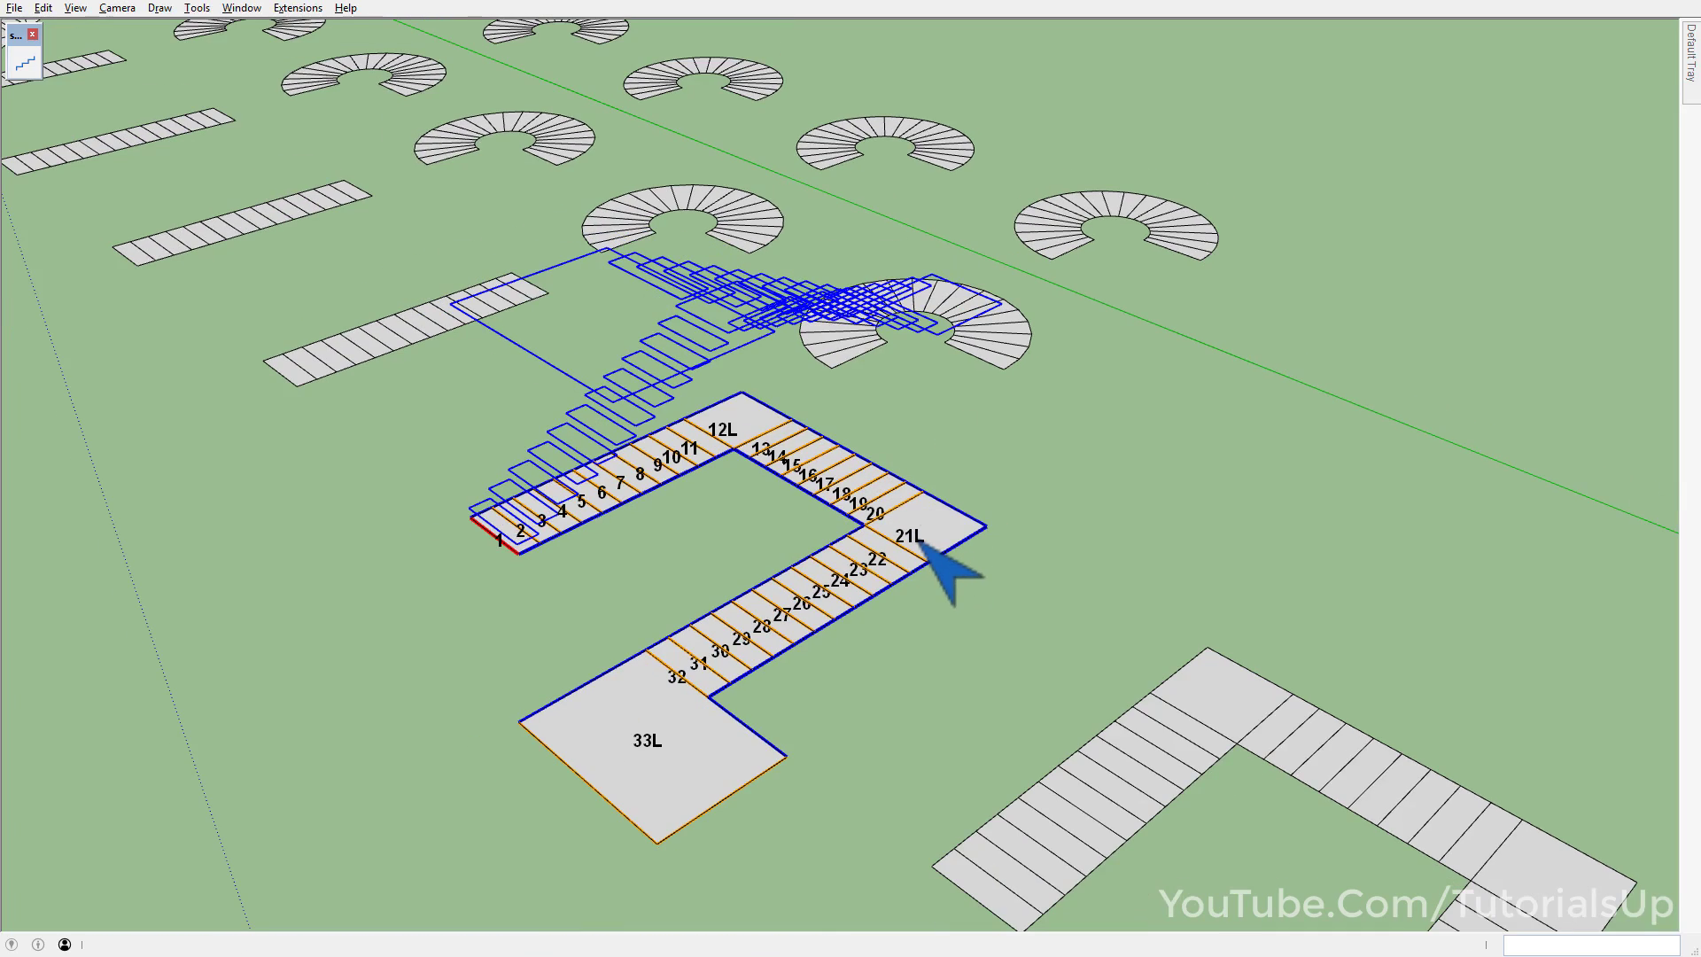
left_click(925, 551)
- Orbit around the new staircase's landing, then pan toward the copied layout
mouse_move(900, 551)
middle_mouse_down()
mouse_move(862, 589)
mouse_move(897, 654)
mouse_move(1029, 660)
middle_mouse_up()
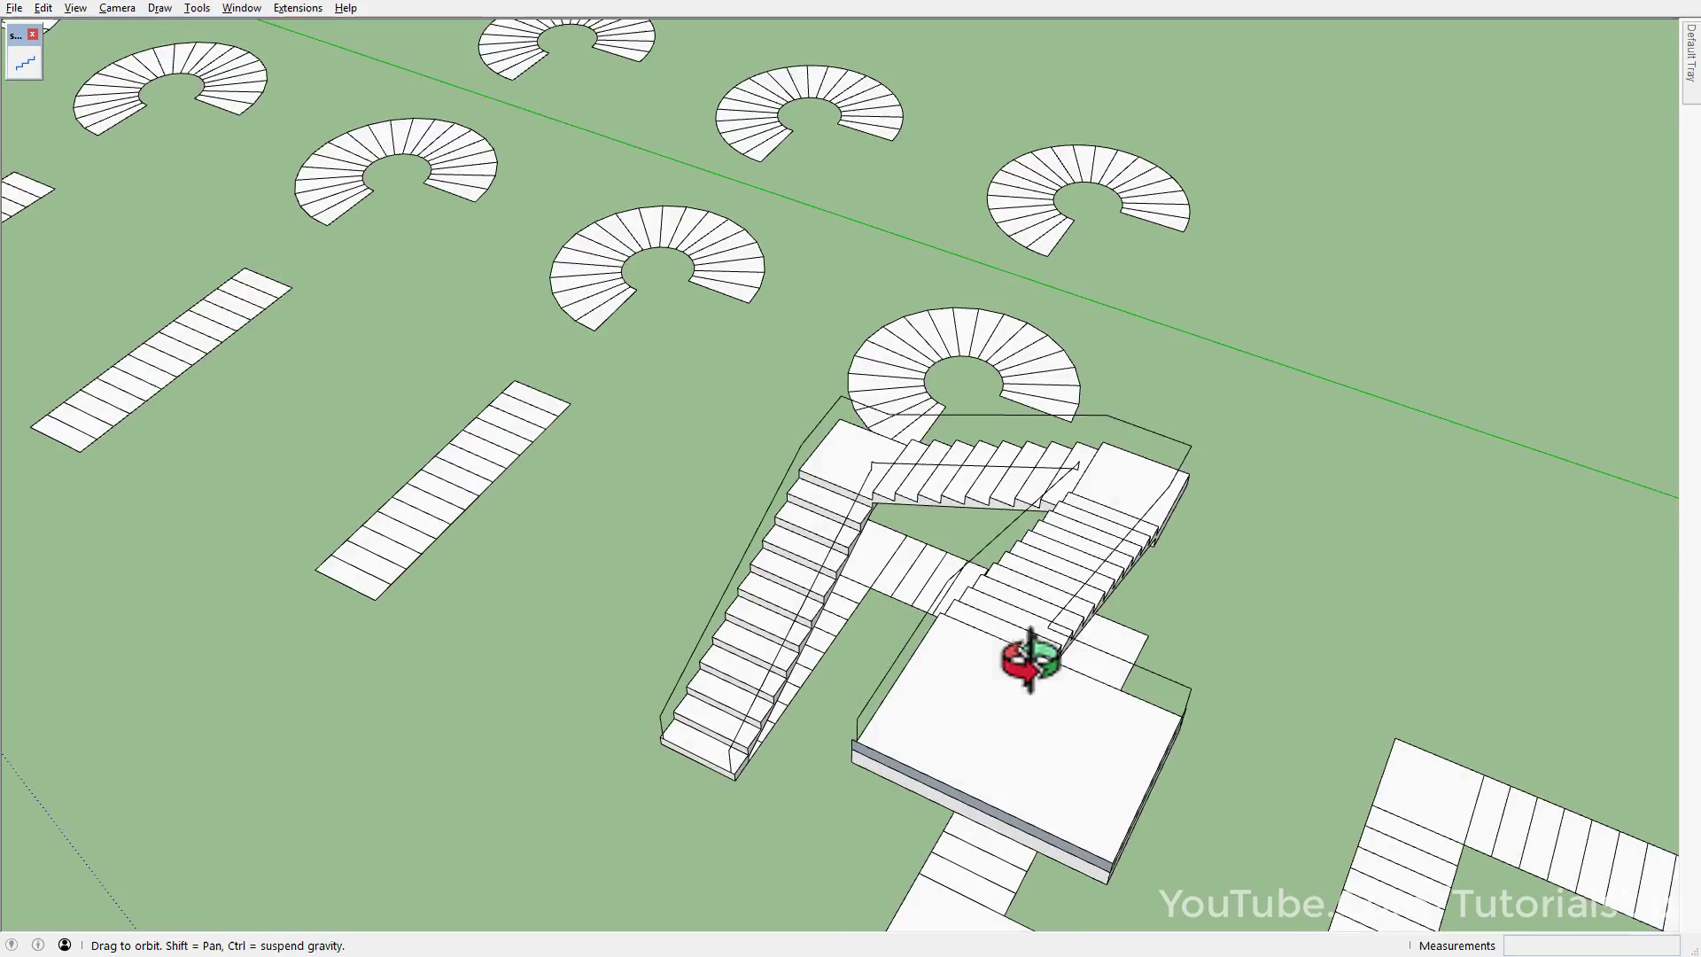
scroll(895, 473, "up", 2)
scroll(894, 473, "up", 3)
mouse_move(895, 473)
middle_mouse_down()
mouse_move(1170, 425)
mouse_move(1435, 319)
mouse_move(1036, 289)
mouse_move(608, 354)
middle_mouse_up()
scroll(606, 341, "down", 5)
scroll(606, 337, "down", 1)
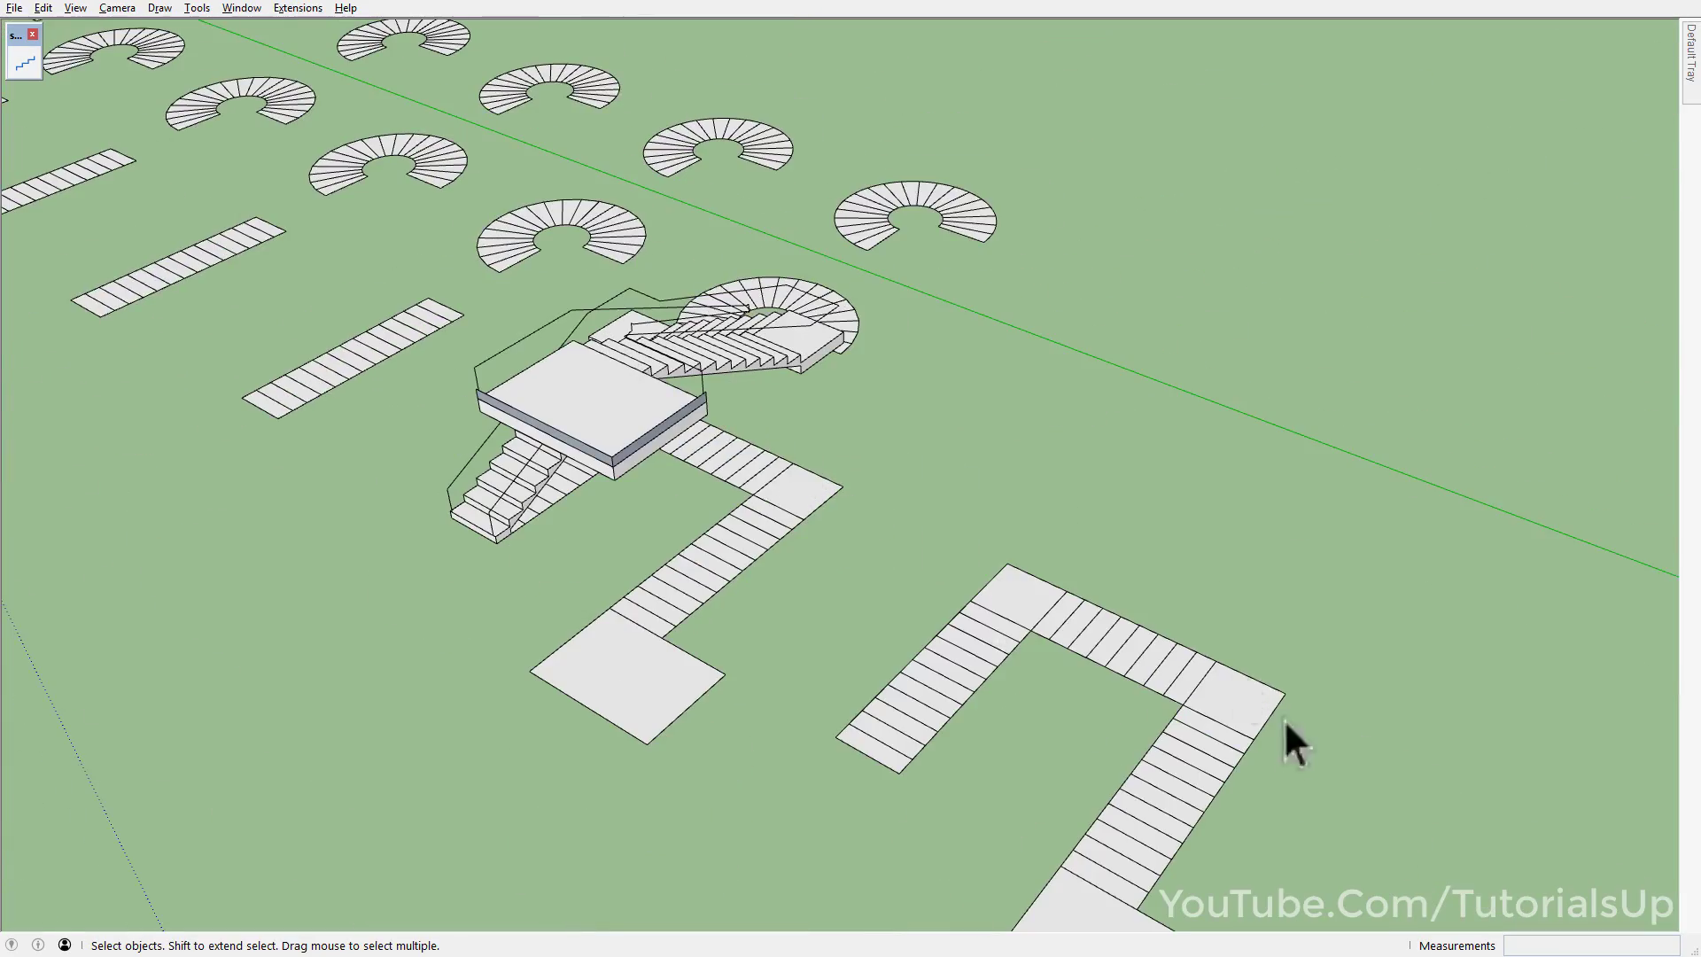
mouse_move(1289, 740)
middle_mouse_down("shift")
mouse_move(873, 539)
mouse_move(969, 543)
middle_mouse_up("shift")
- Build the copied U-shaped layout into 3D stairs without landings at steps 12 and 21
left_click(961, 520)
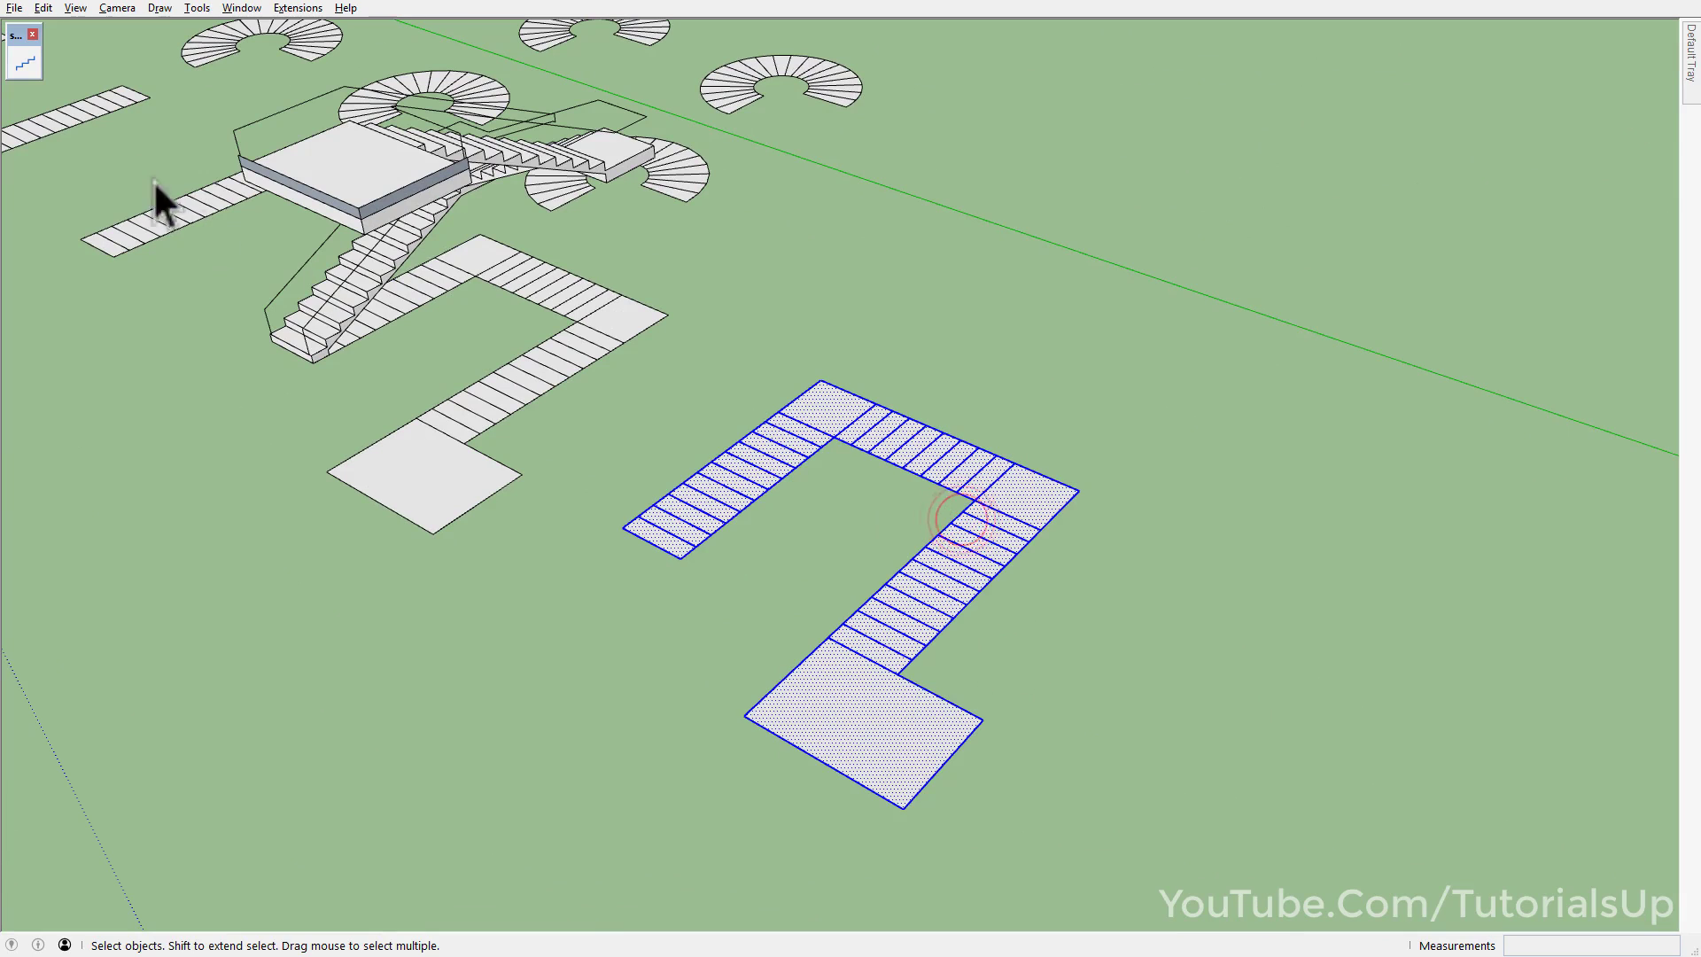
left_click(25, 62)
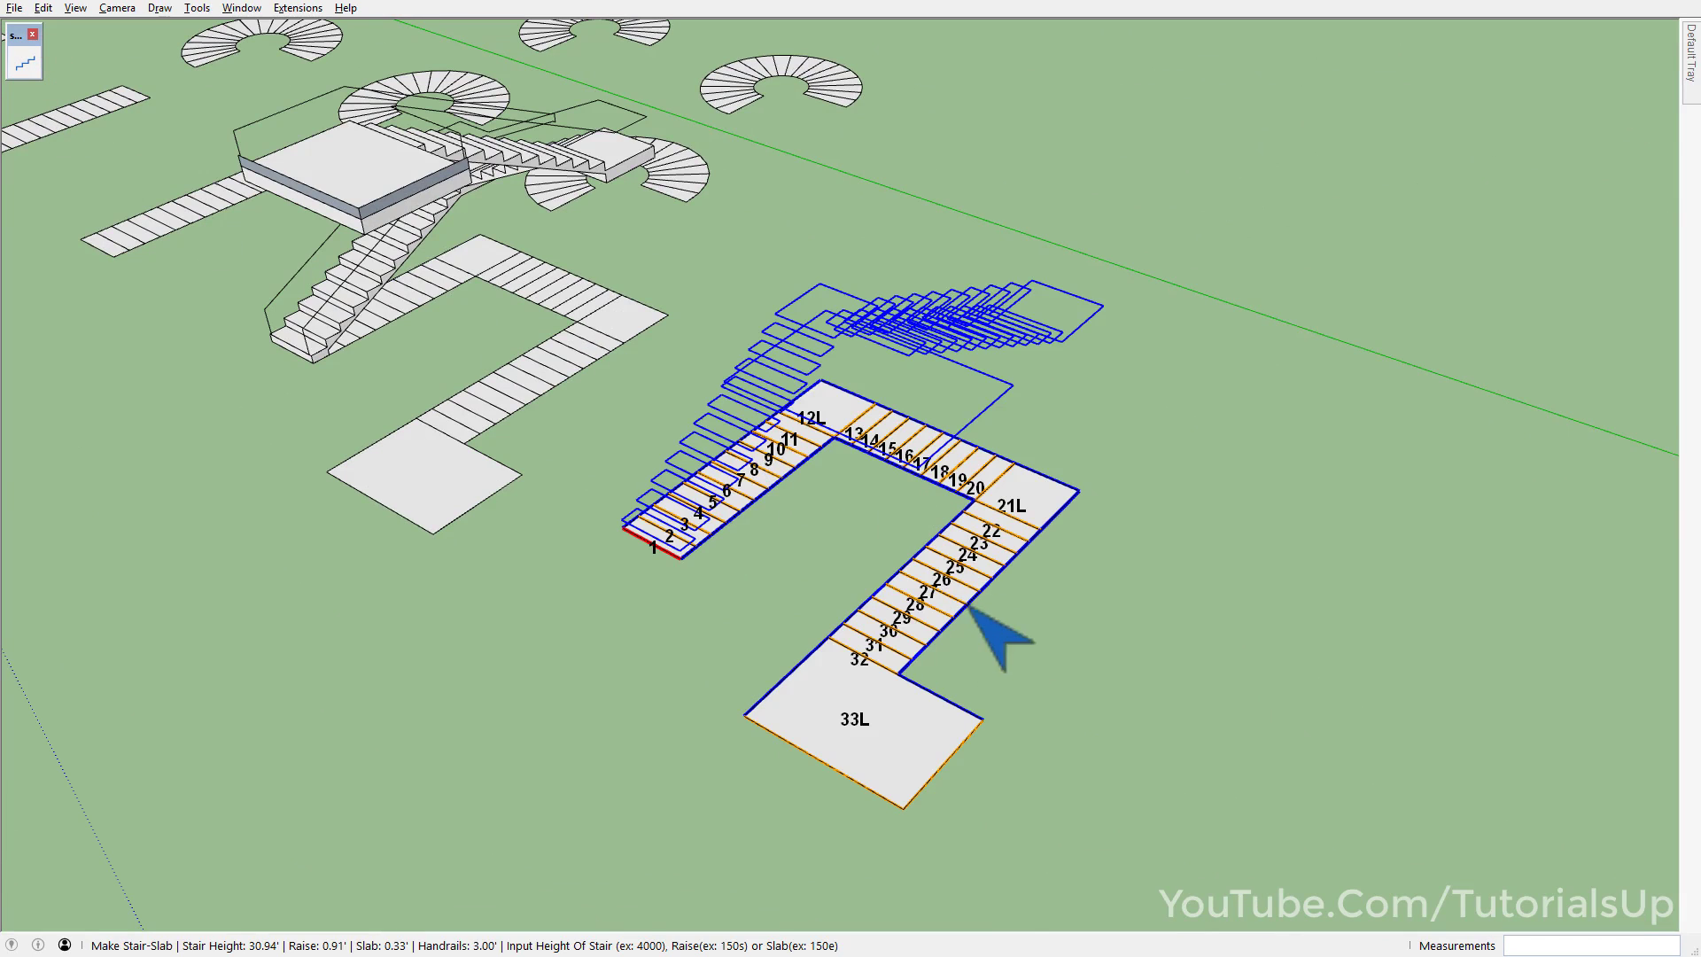
middle_click_drag(995, 634, 865, 599)
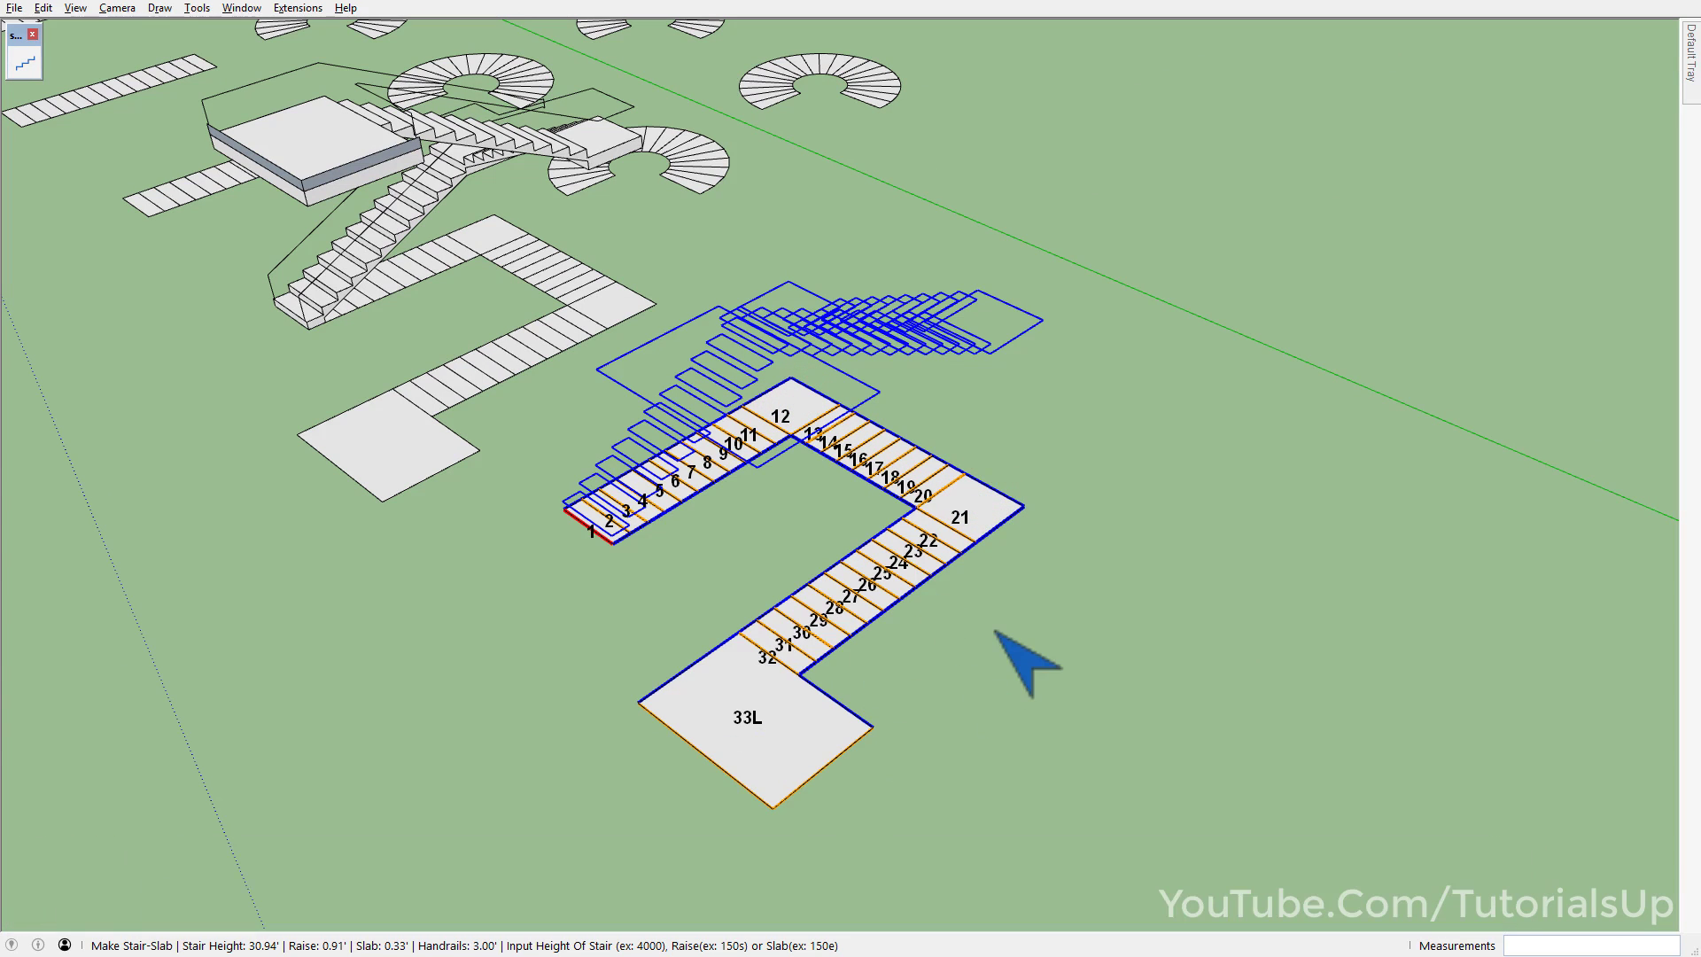
key("Return")
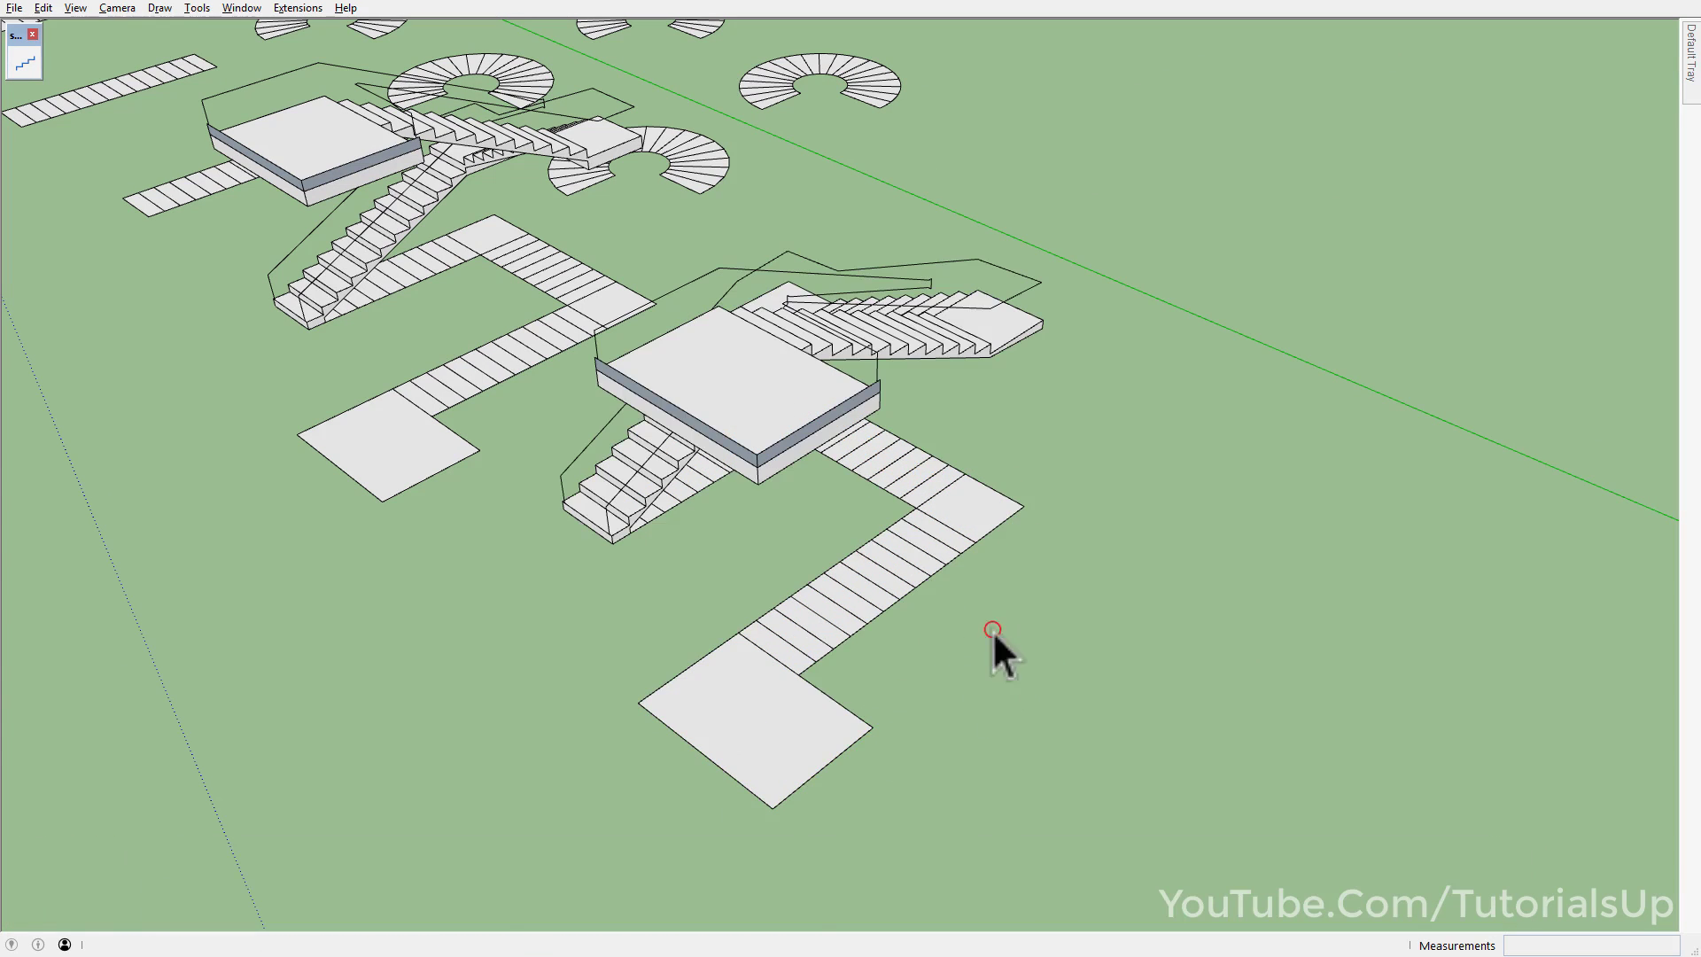
- Orbit and zoom to a close-up of the new landing and start a reference line there
mouse_move(992, 630)
middle_mouse_down()
mouse_move(875, 513)
mouse_move(946, 505)
middle_mouse_up()
scroll(946, 505, "up", 3)
middle_click_drag(928, 594, 923, 567)
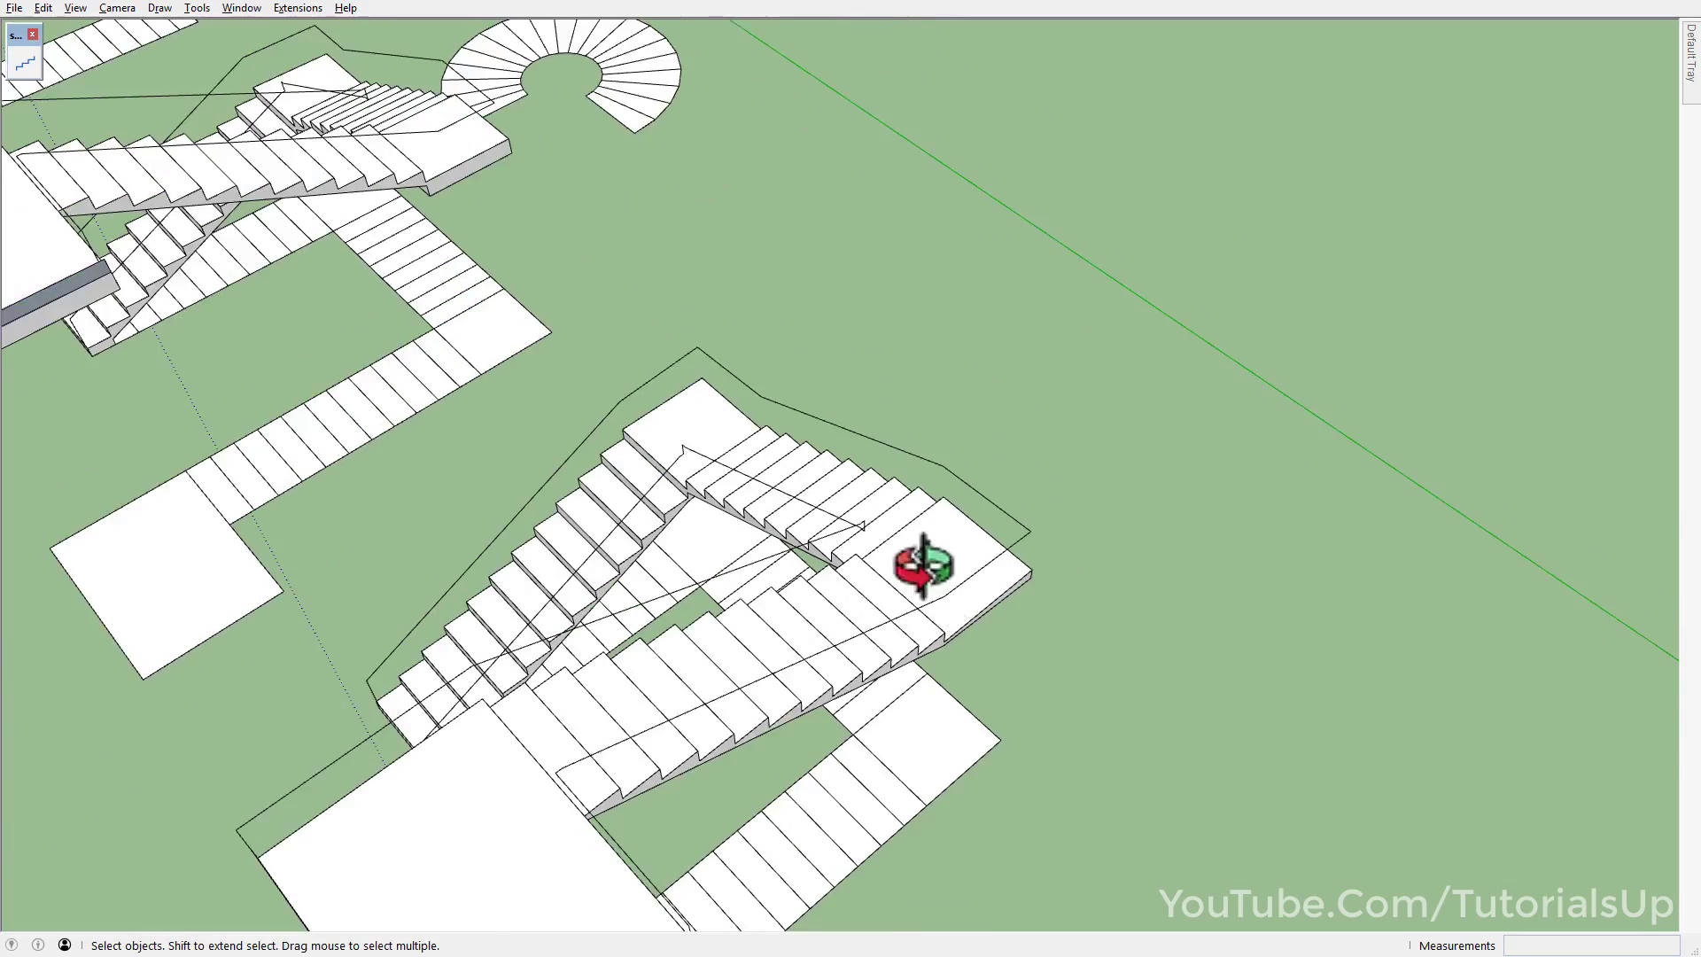
scroll(923, 567, "down", 3)
mouse_move(626, 379)
middle_mouse_down("shift")
mouse_move(808, 532)
mouse_move(921, 523)
middle_mouse_up("shift")
scroll(816, 523, "up", 3)
key("l")
left_click(914, 501)
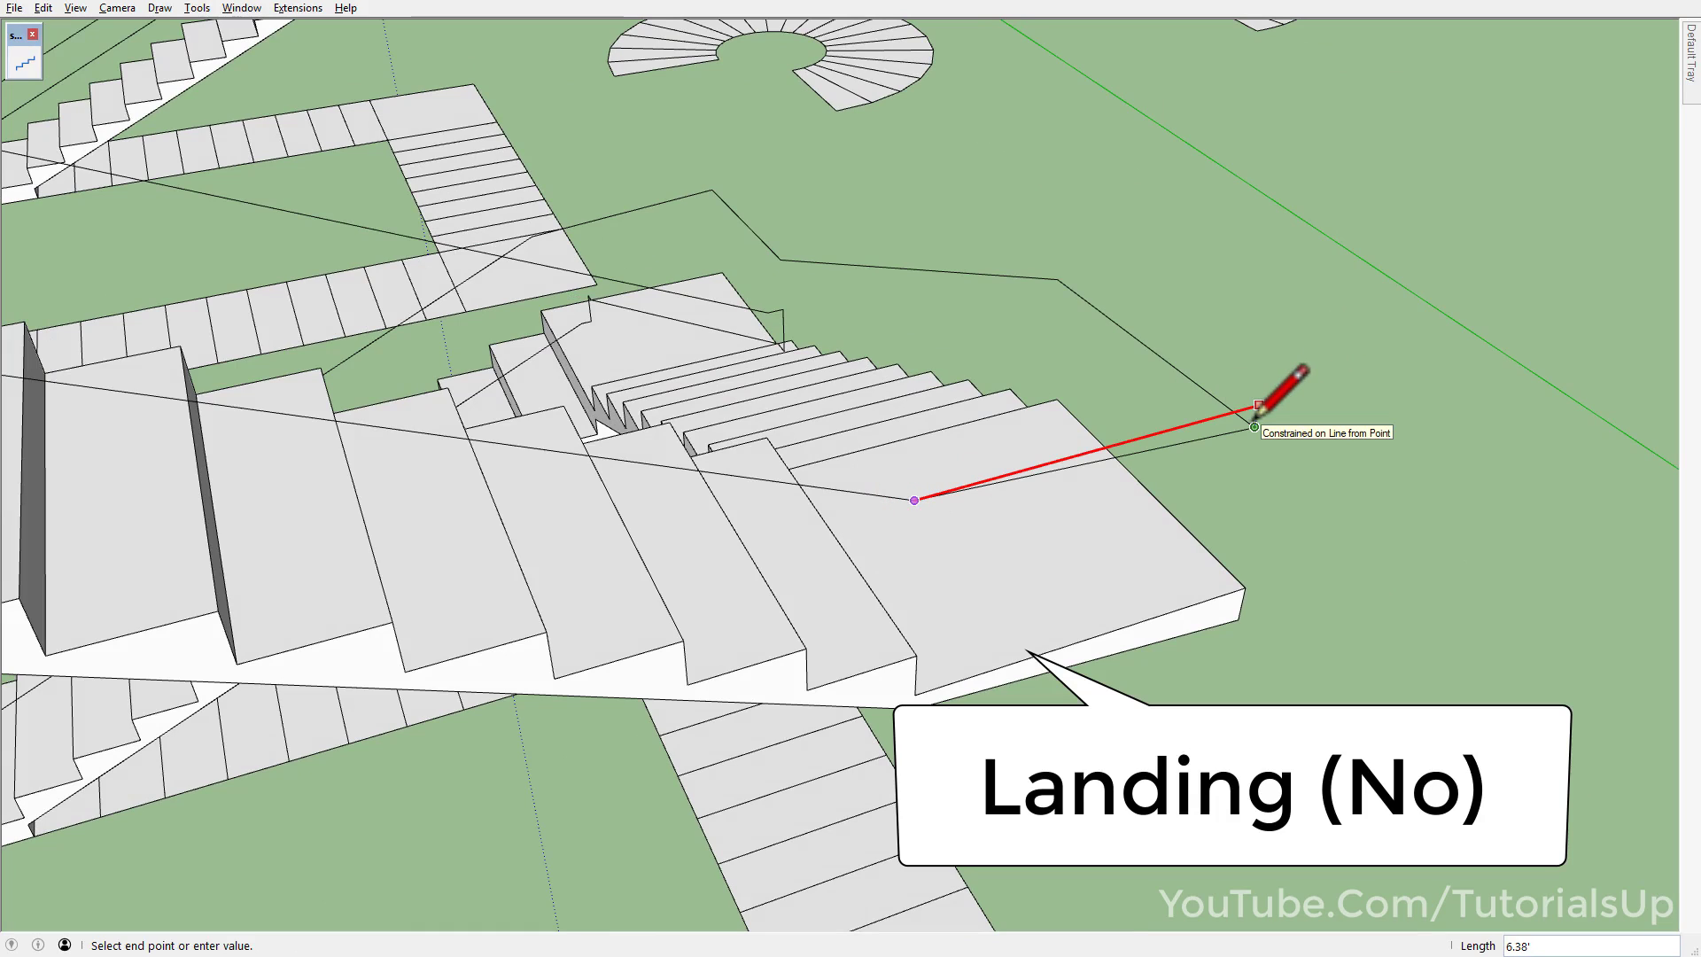
- Draw a reference line across the top landing
key("space")
scroll(916, 636, "down", 3)
mouse_move(570, 304)
middle_mouse_down("shift")
mouse_move(668, 509)
mouse_move(668, 493)
middle_mouse_up("shift")
scroll(667, 496, "up", 3)
scroll(664, 482, "up", 2)
key("l")
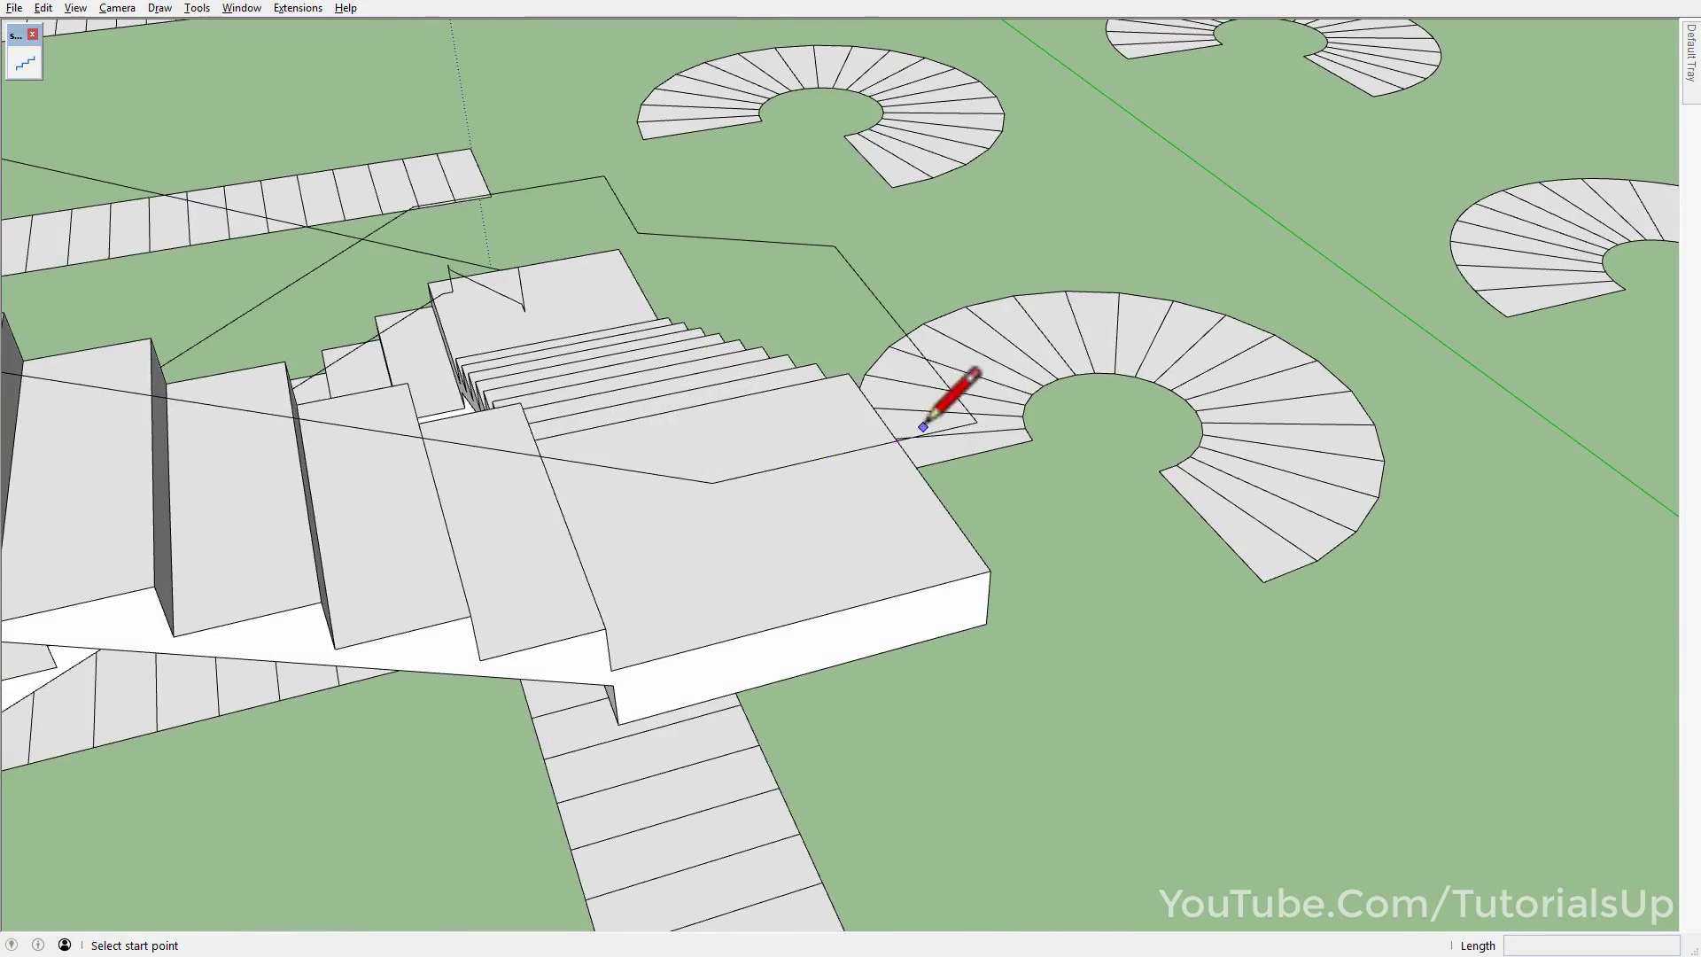
mouse_move(923, 427)
middle_mouse_down()
mouse_move(867, 494)
mouse_move(923, 468)
middle_mouse_up()
left_click(760, 538)
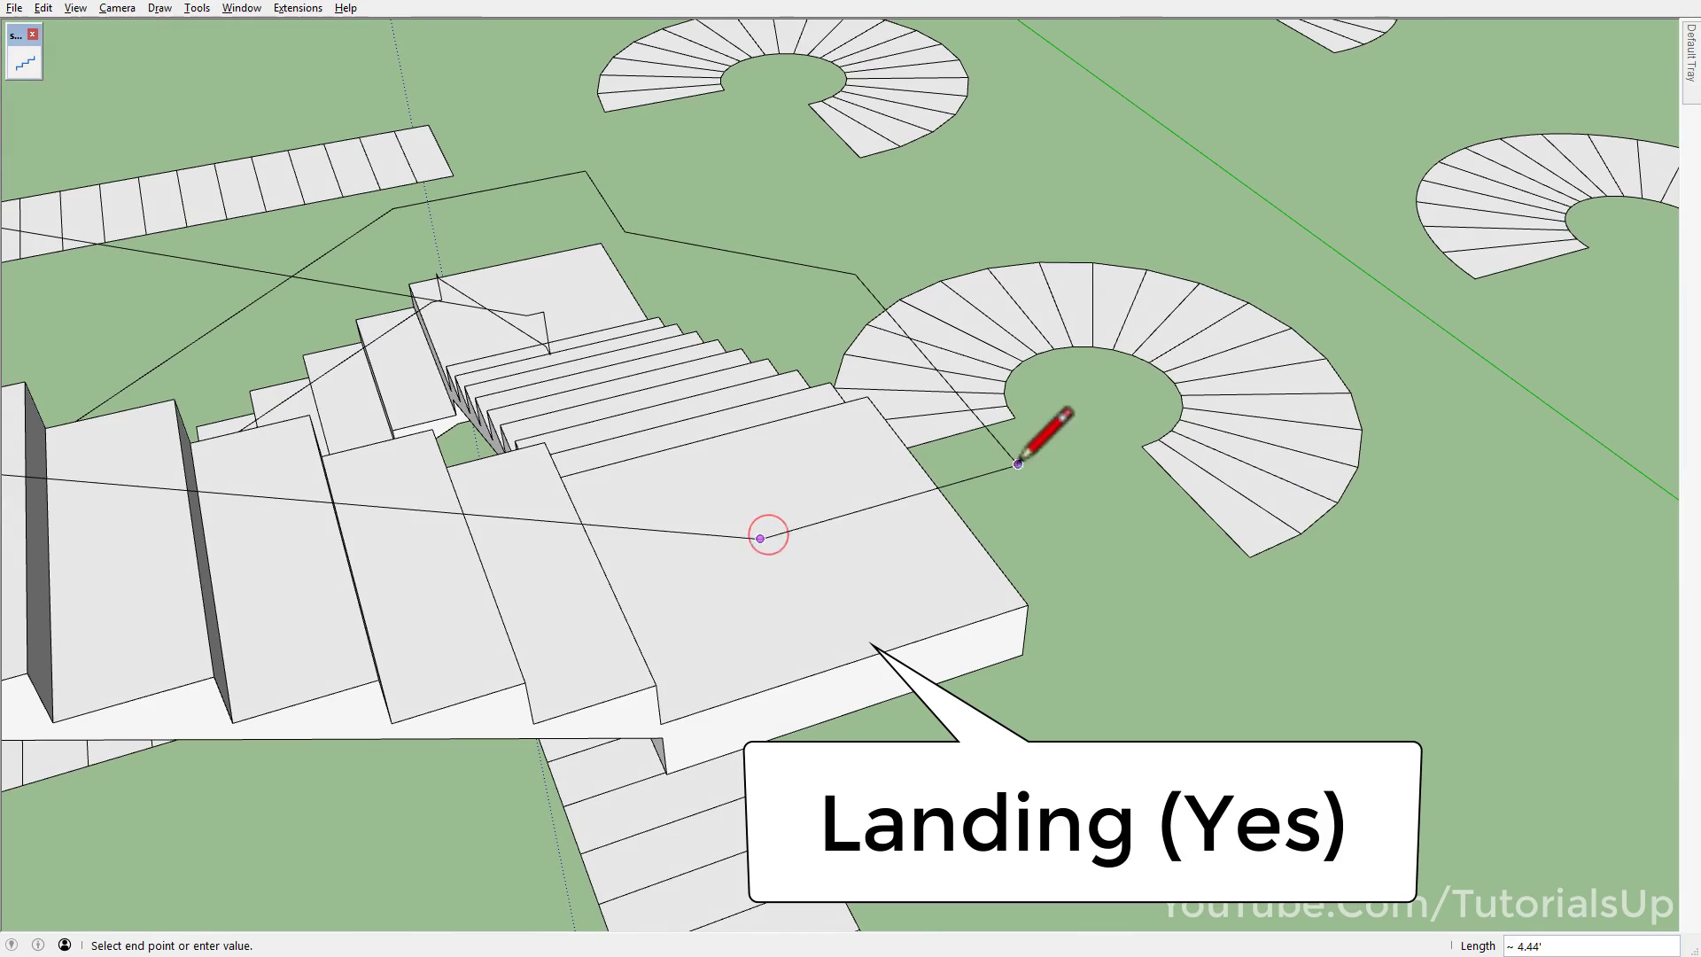
left_click(1018, 464)
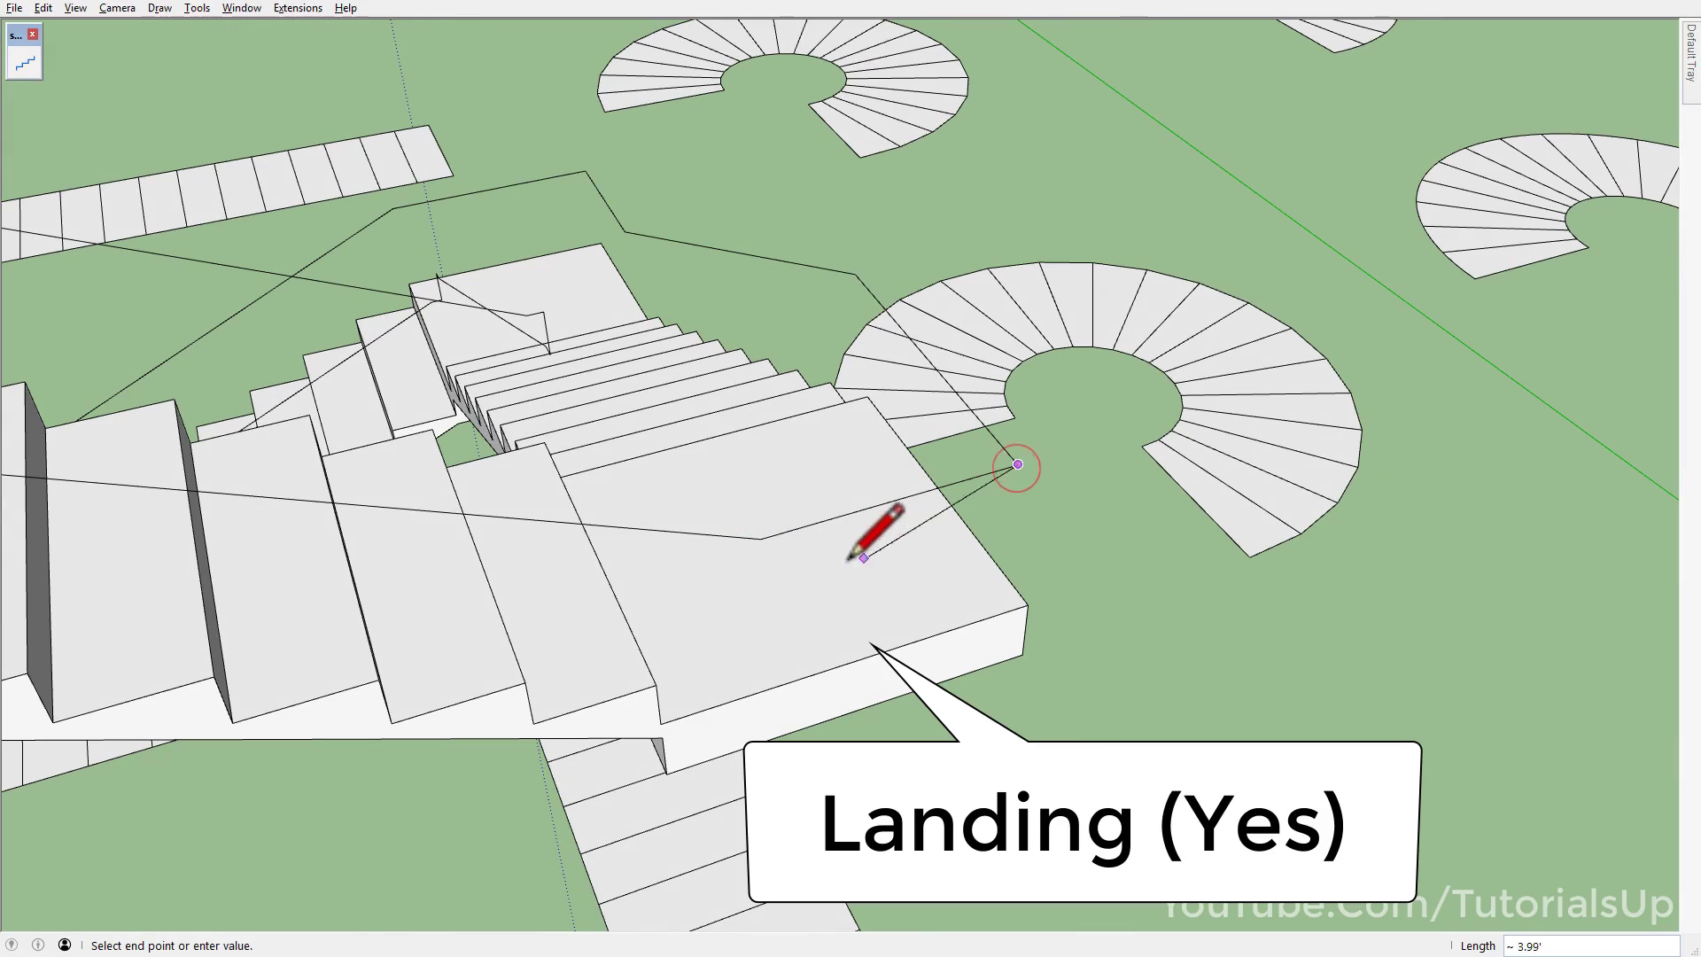
- Zoom out and orbit to a lower angle showing both U-shaped staircases
scroll(744, 532, "down", 3)
key("space")
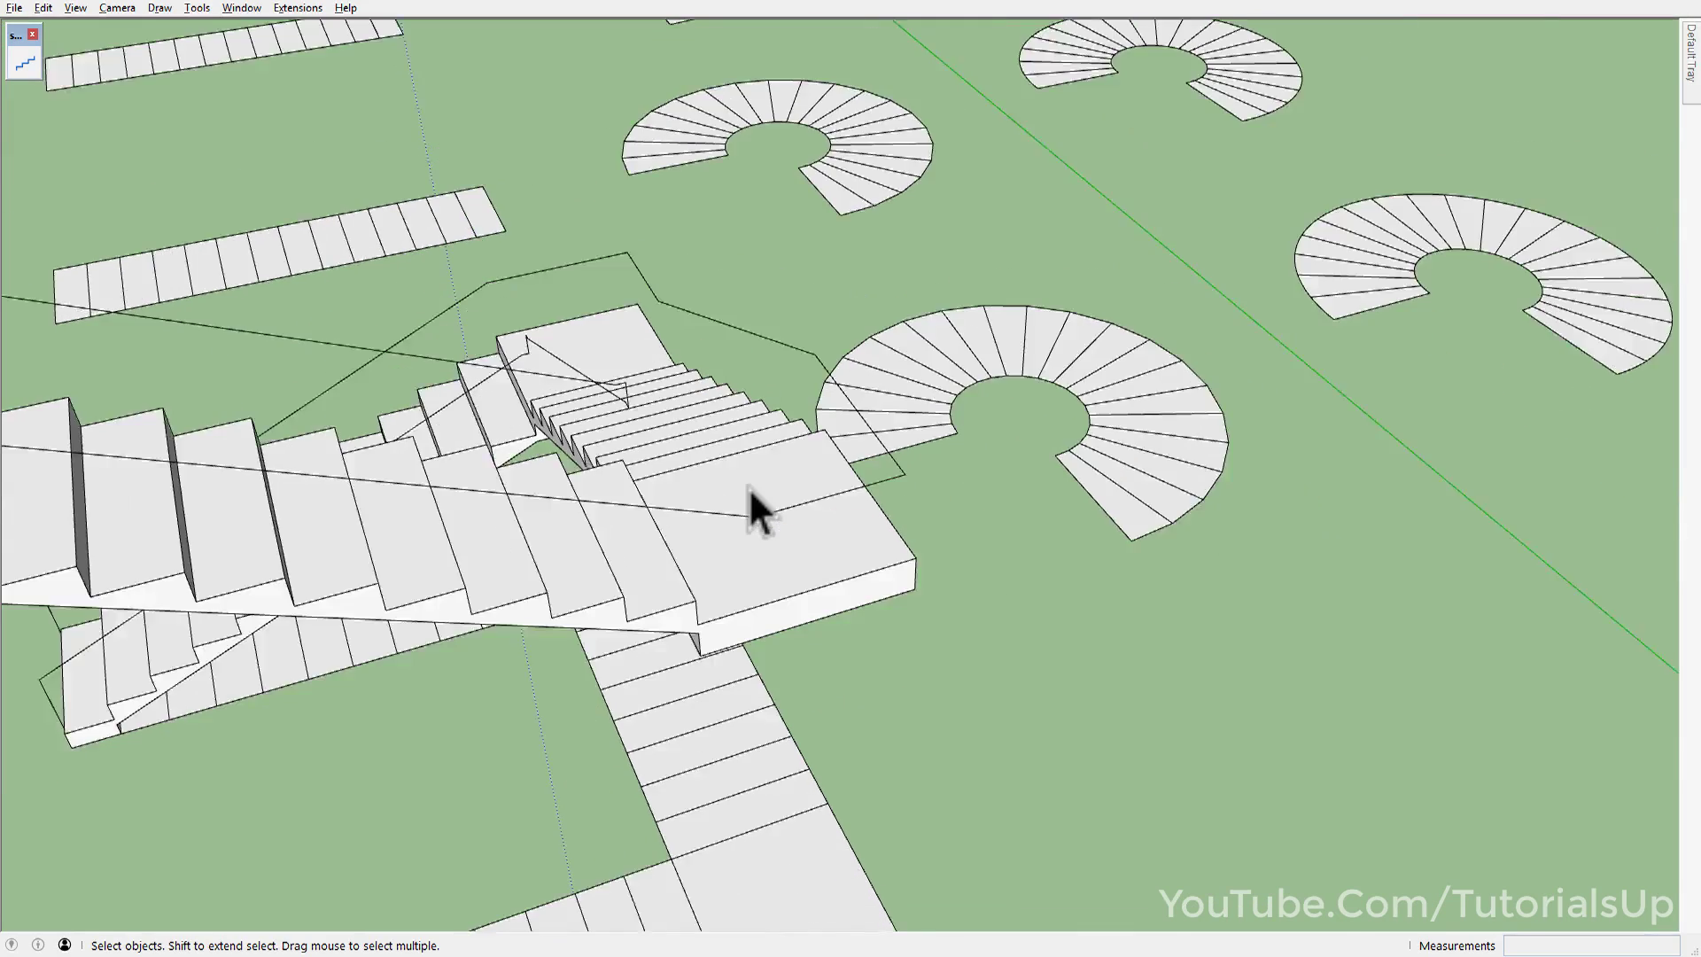
scroll(748, 487, "down", 5)
scroll(746, 482, "down", 5)
scroll(702, 692, "up", 3)
scroll(682, 660, "up", 2)
mouse_move(676, 653)
middle_mouse_down()
mouse_move(1135, 457)
mouse_move(1189, 495)
middle_mouse_up()
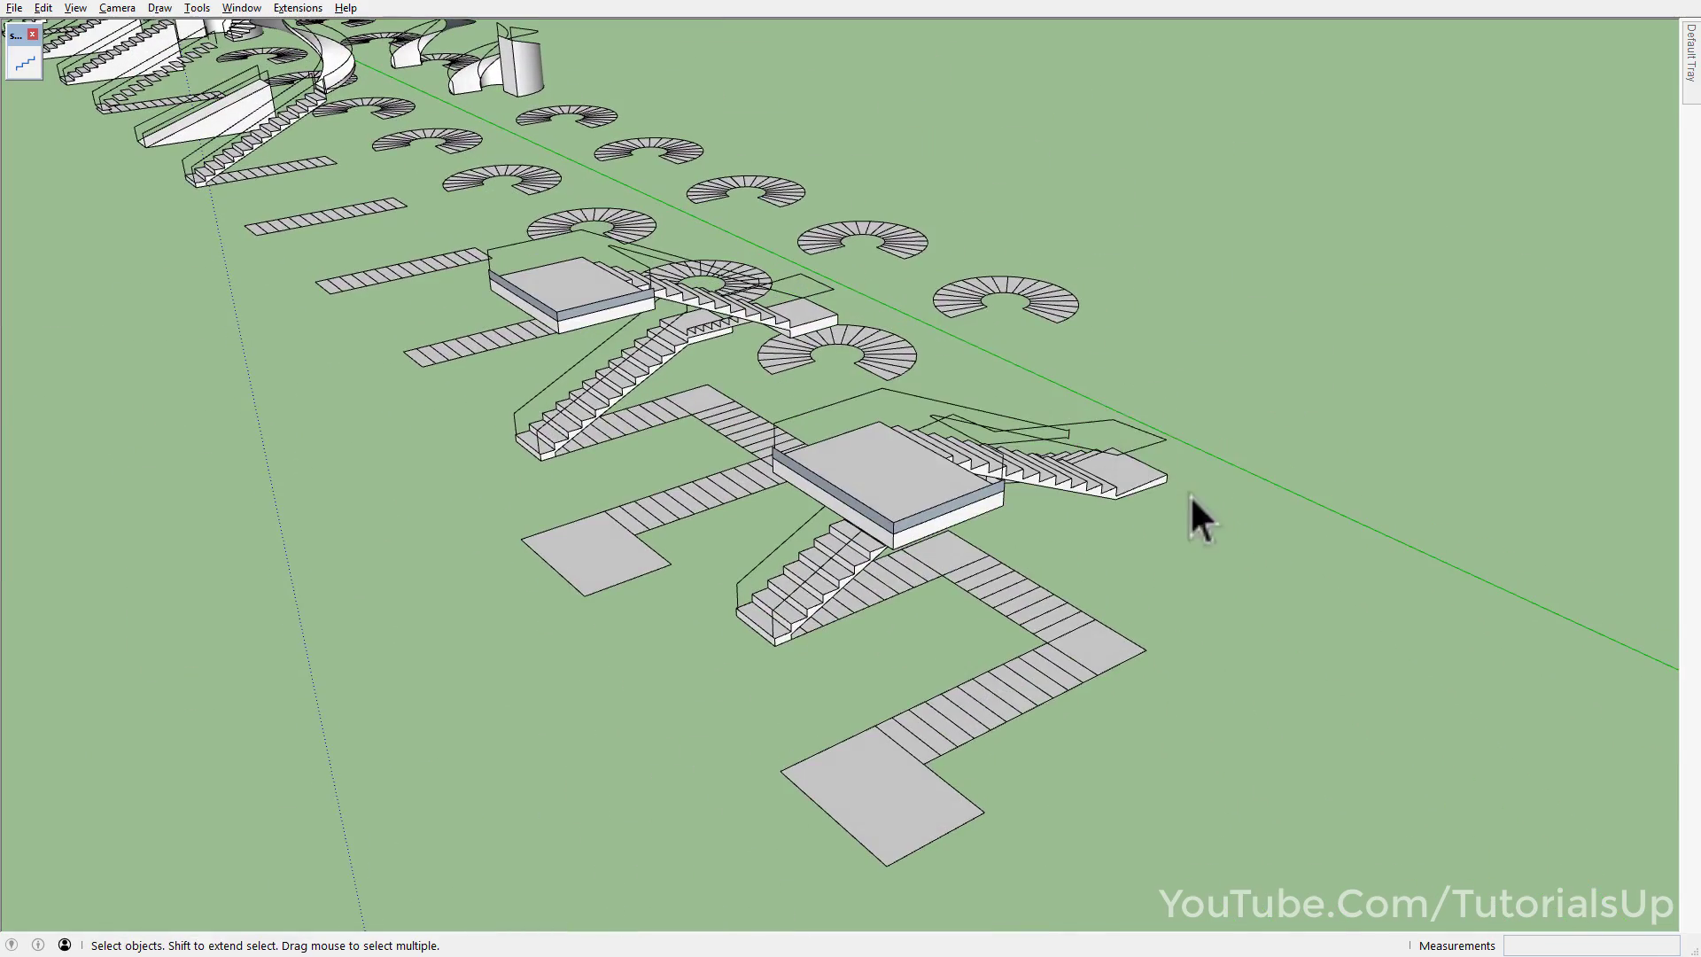
- Delete the previously built stair group and select the whole U-shaped step layout
left_click(1188, 494)
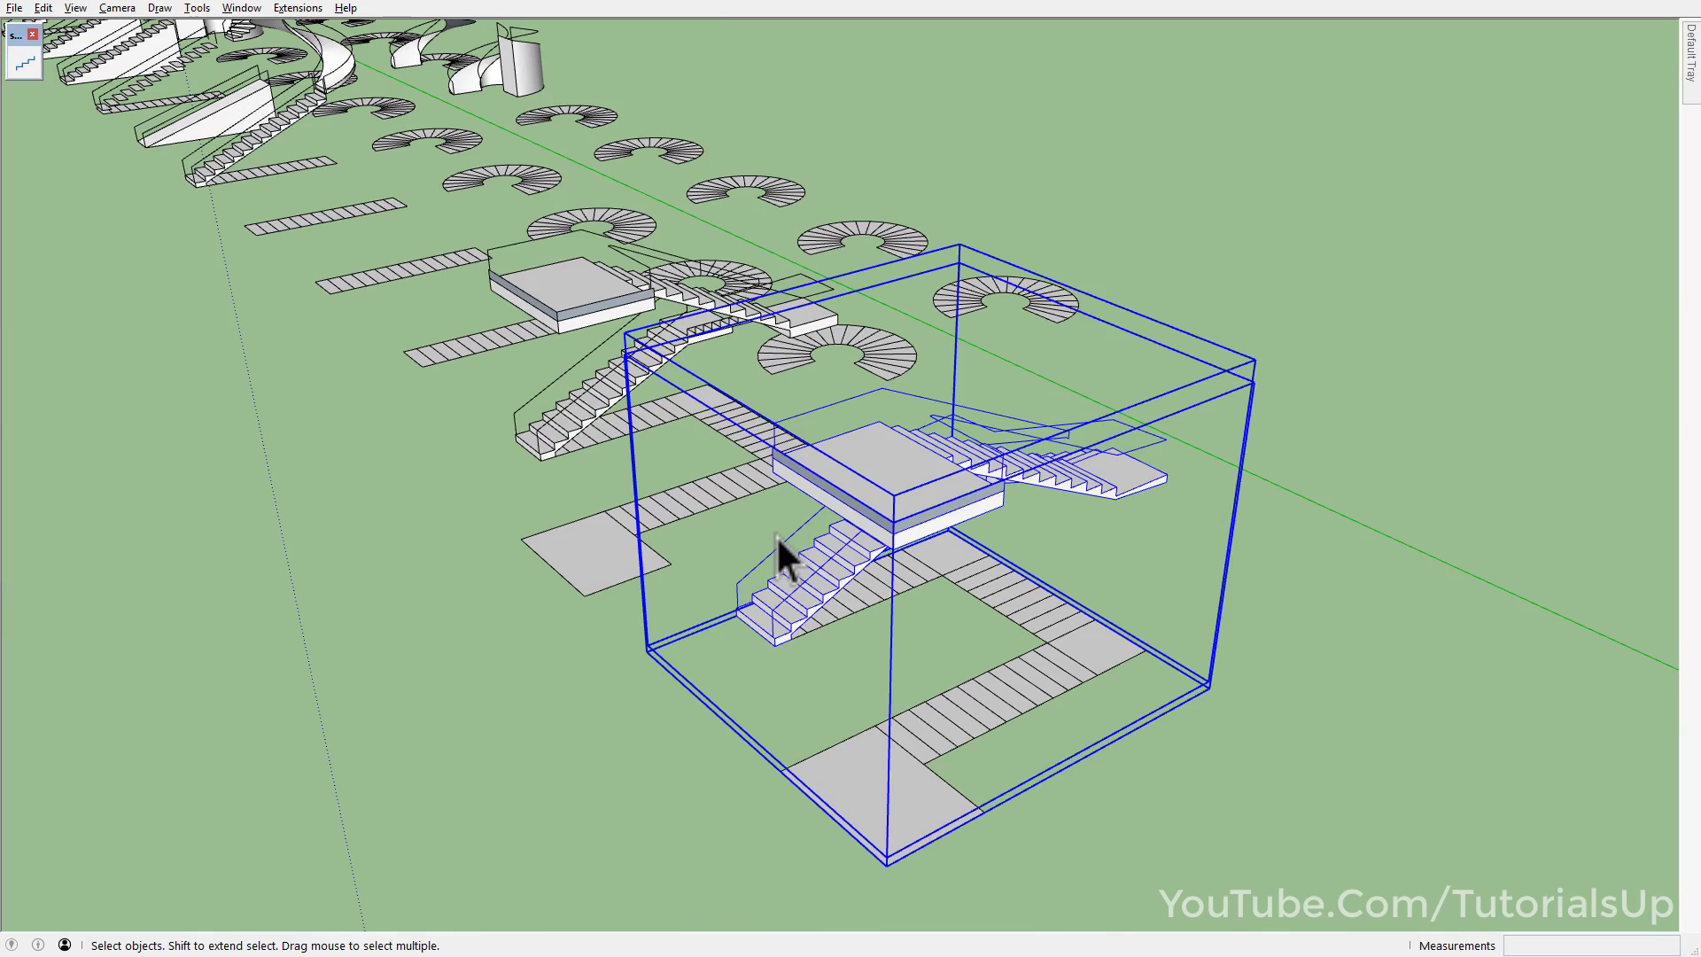
key("Delete")
middle_click_drag(936, 752, 823, 694, "shift")
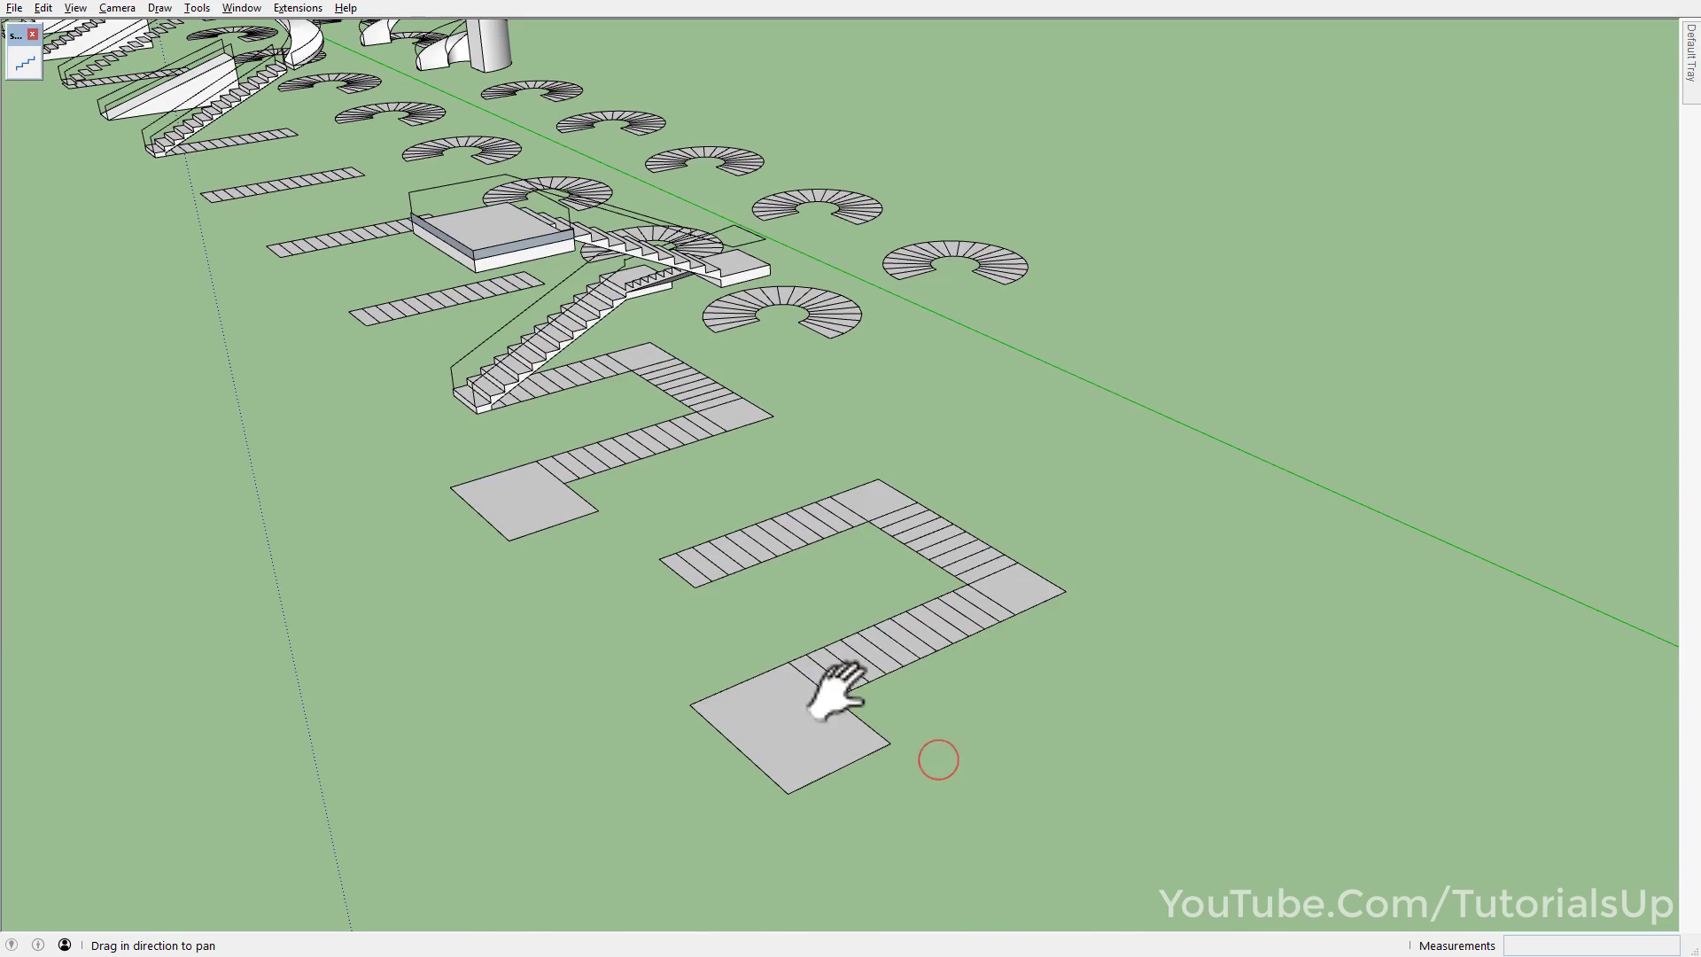
left_click(884, 641)
triple_click(884, 642)
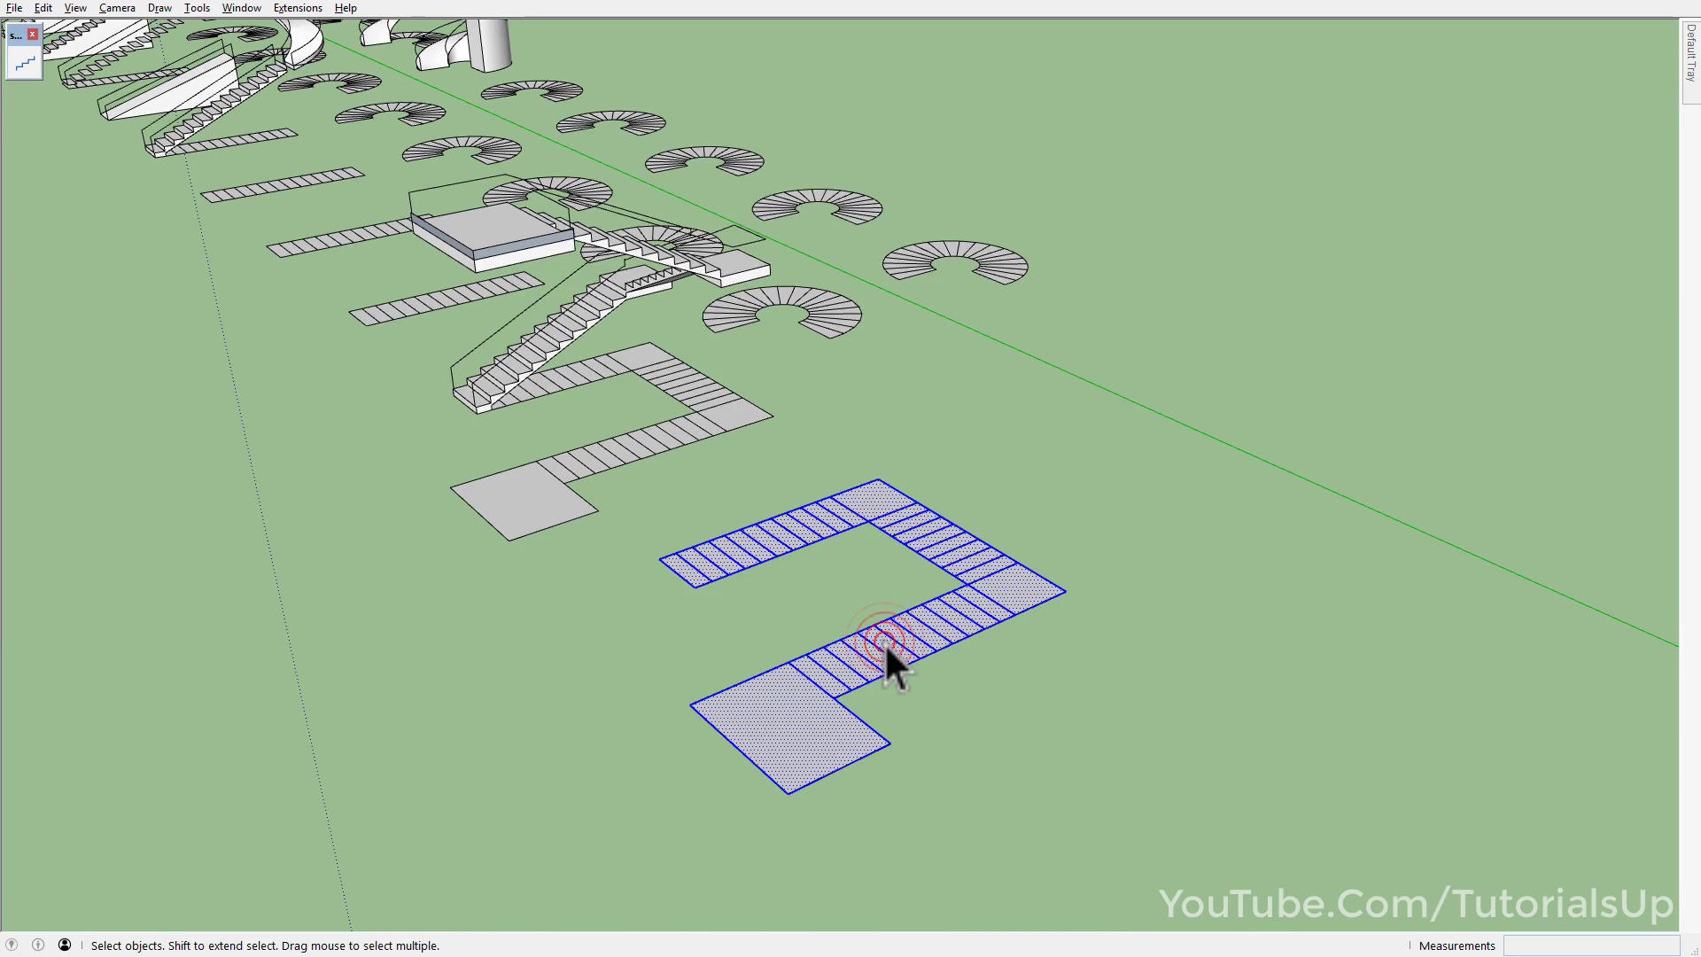
- Run the stair maker on the layout with Landing/Tread set to 7
left_click(32, 65)
scroll(961, 656, "up", 2)
scroll(837, 602, "up", 2)
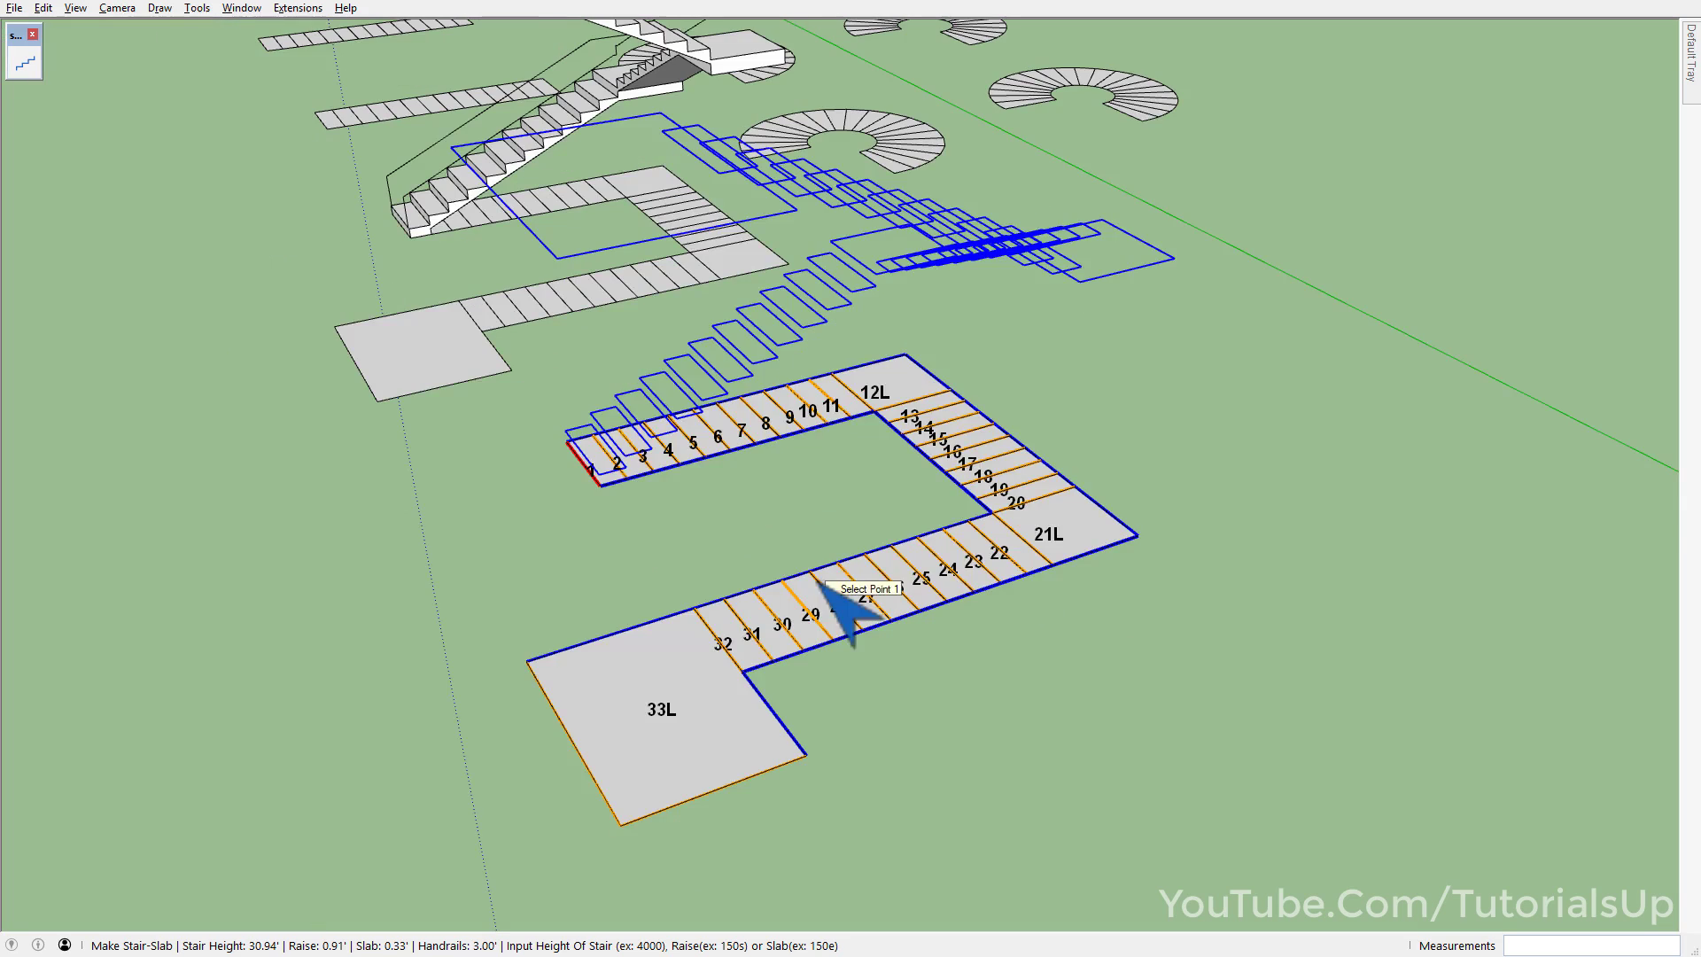
right_click(843, 572)
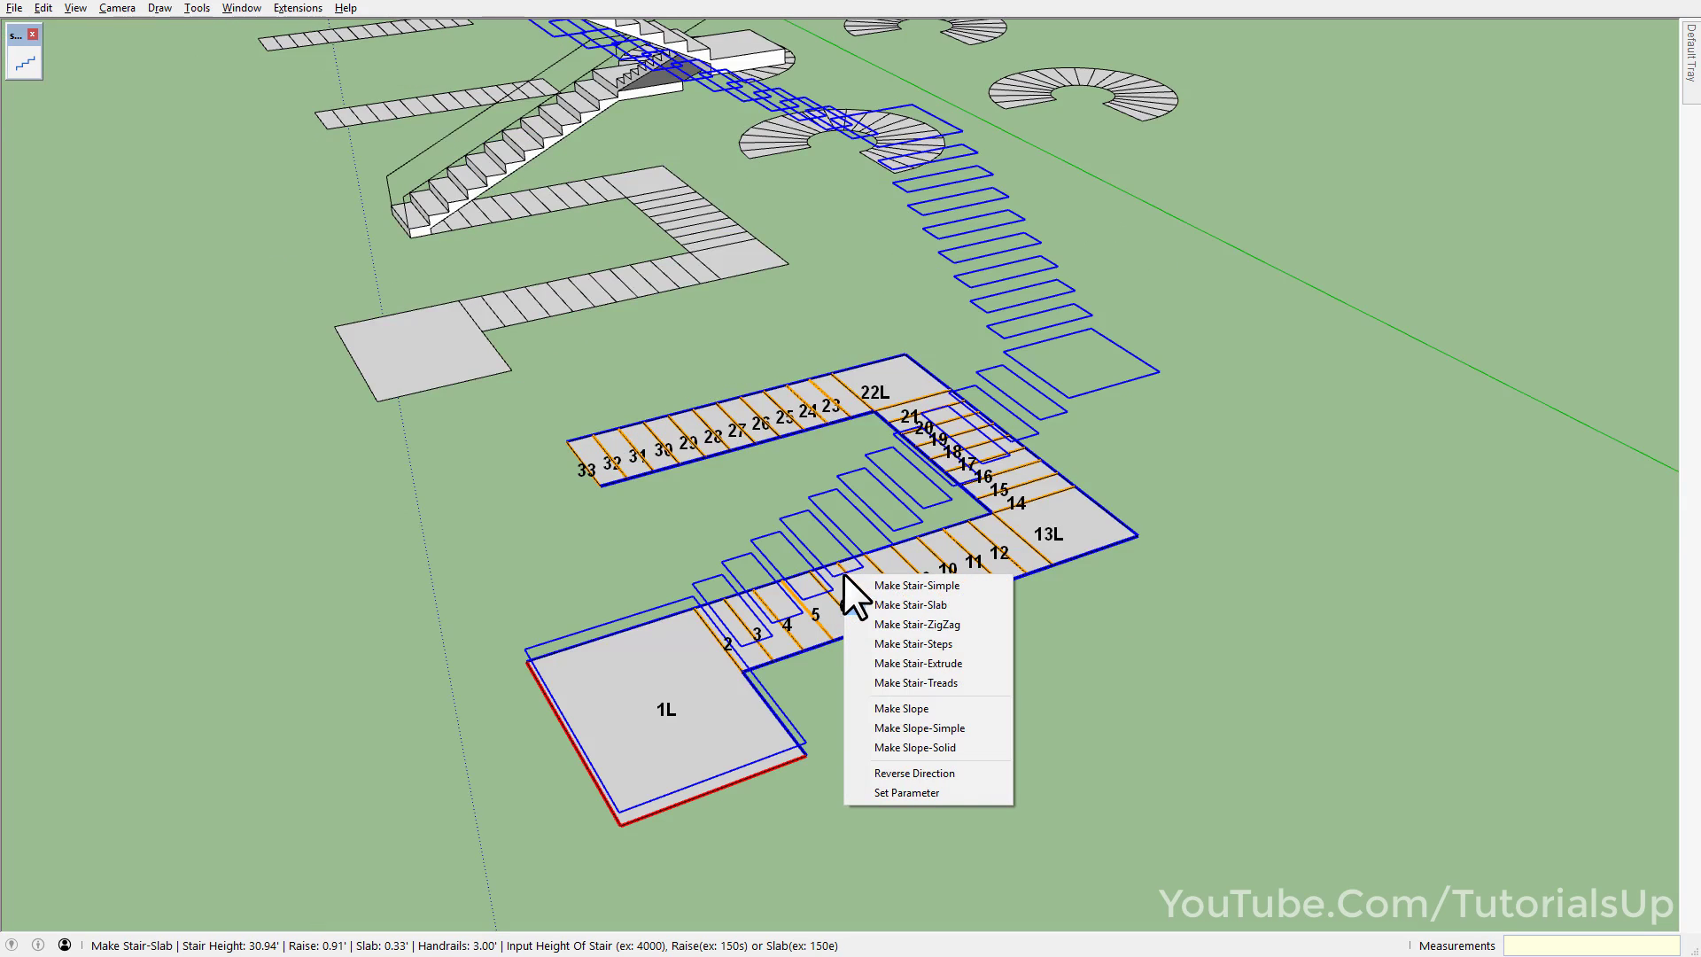
left_click(969, 791)
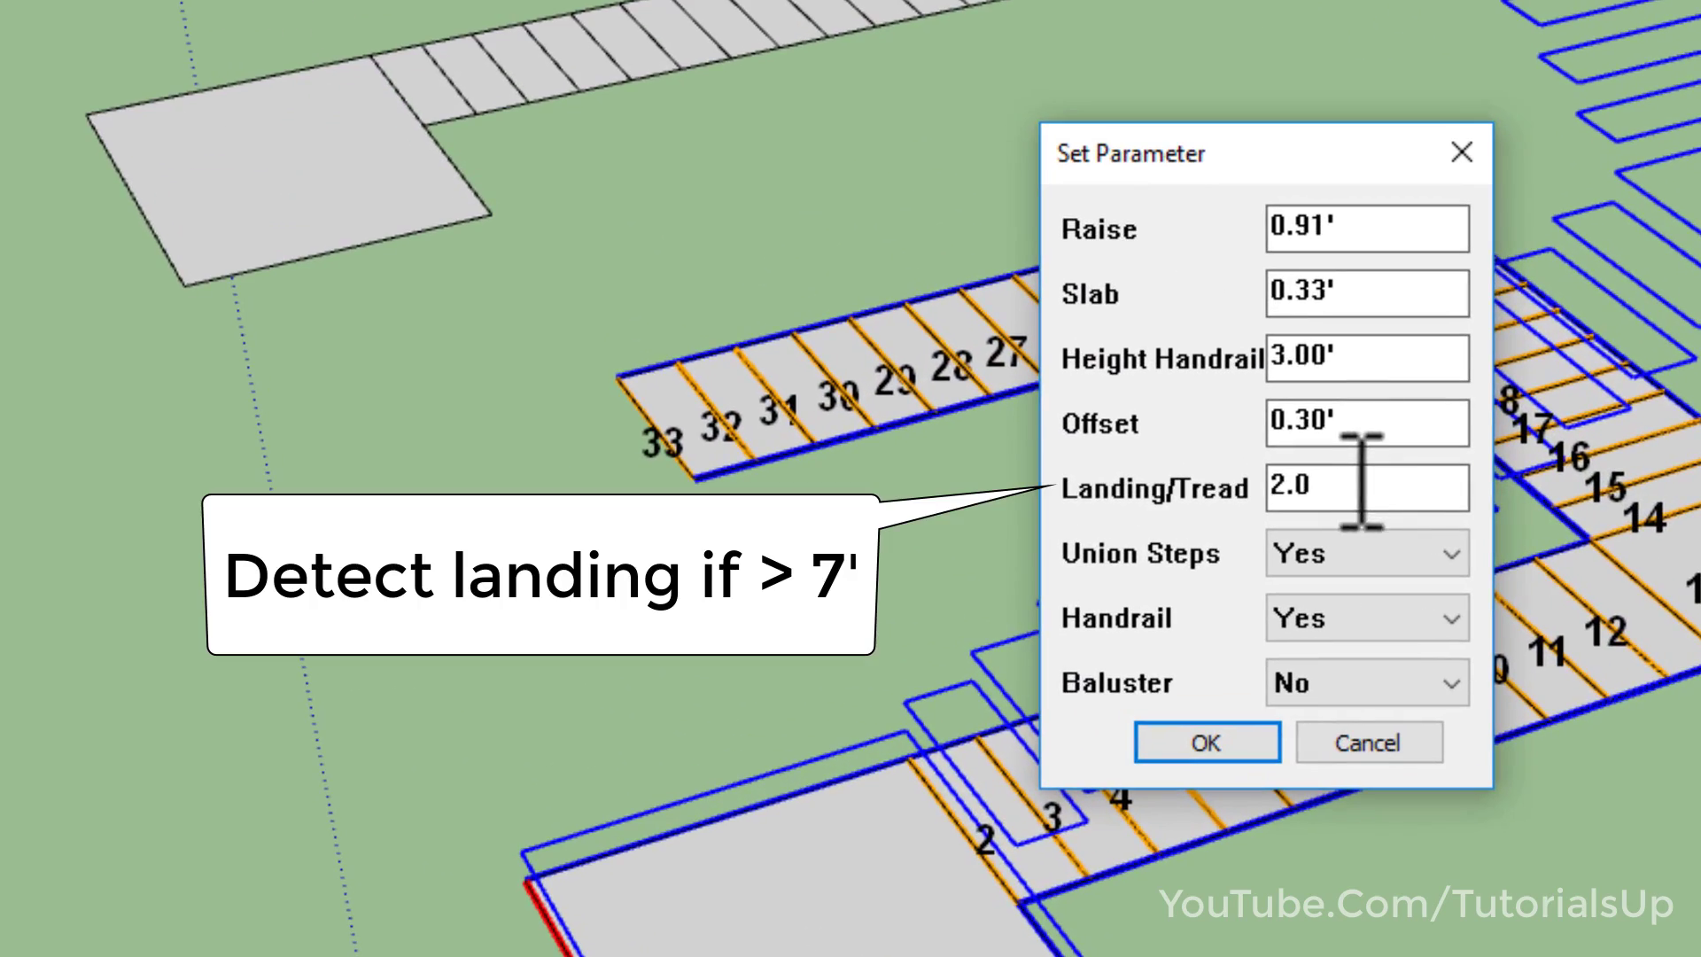
double_click(927, 488)
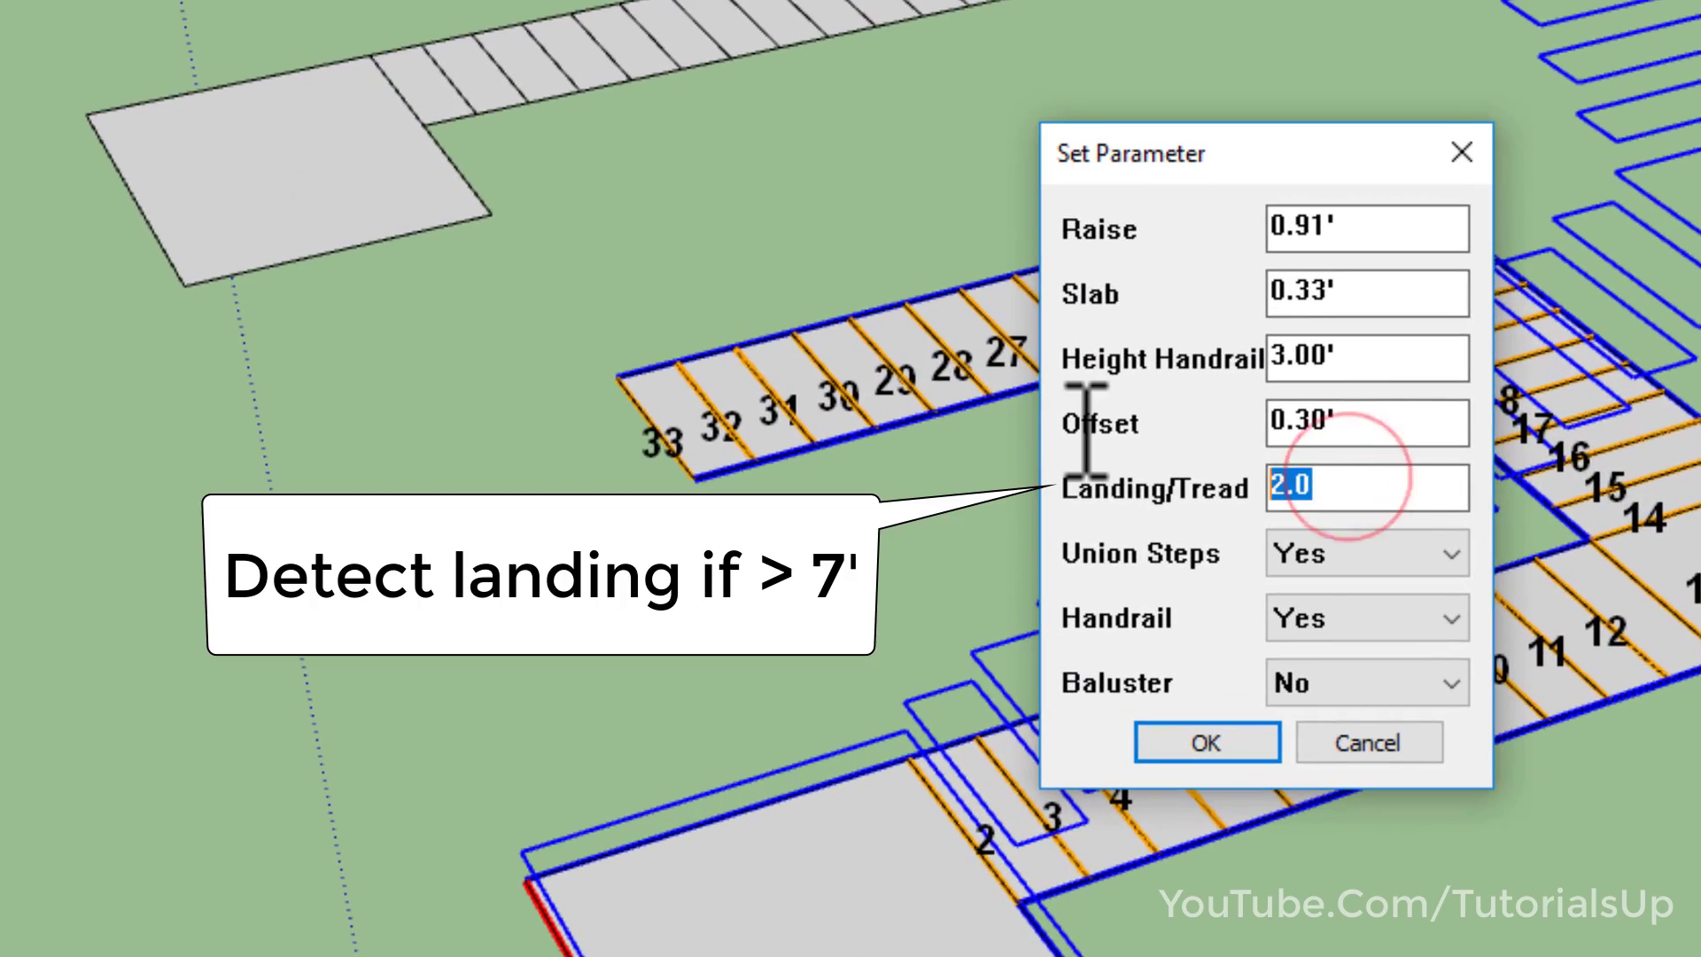
type("7")
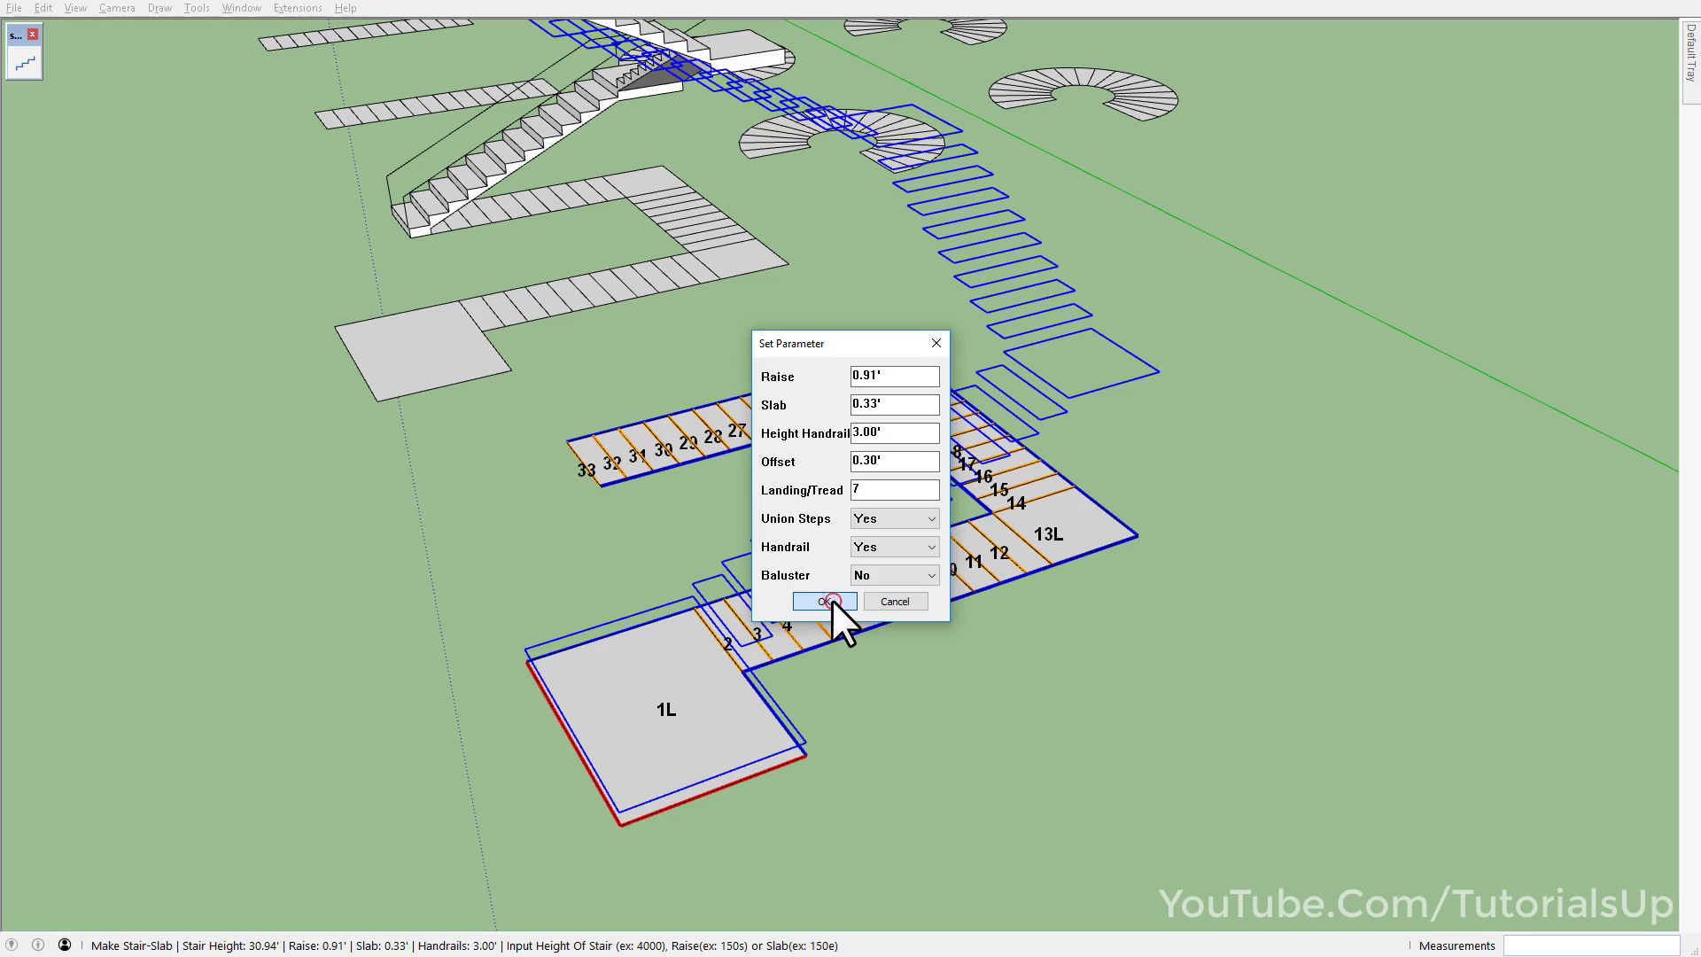
left_click(833, 602)
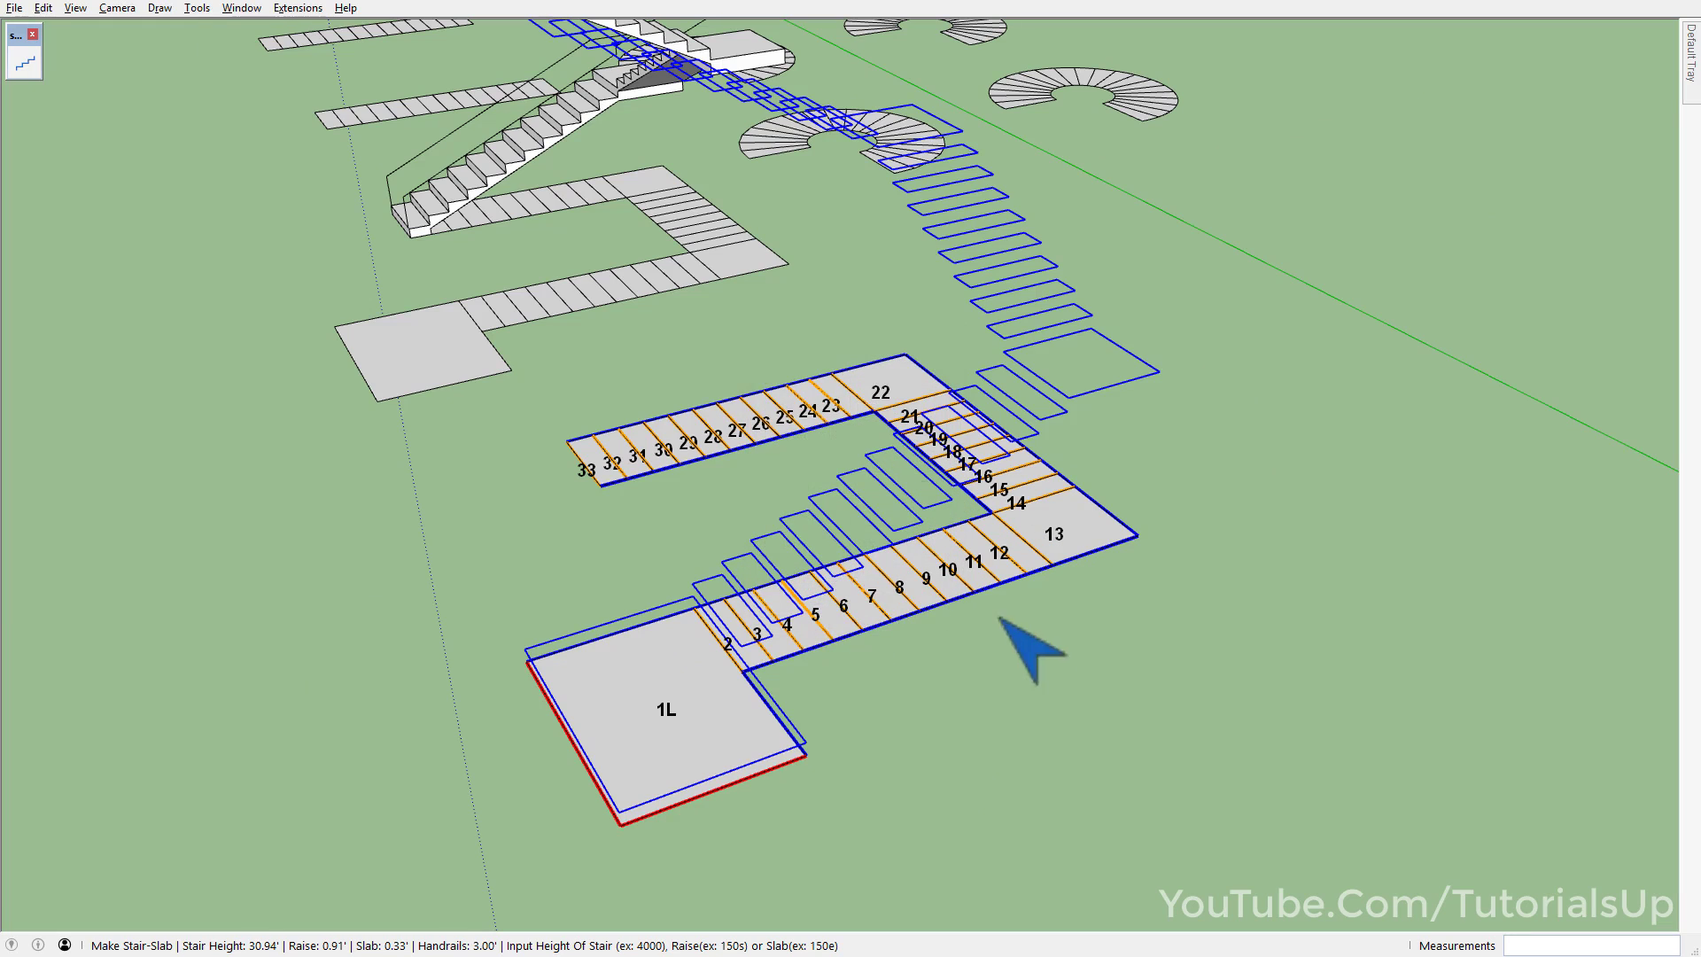
- Build the stair and measure its corner run at about 6.68'
left_click(726, 716)
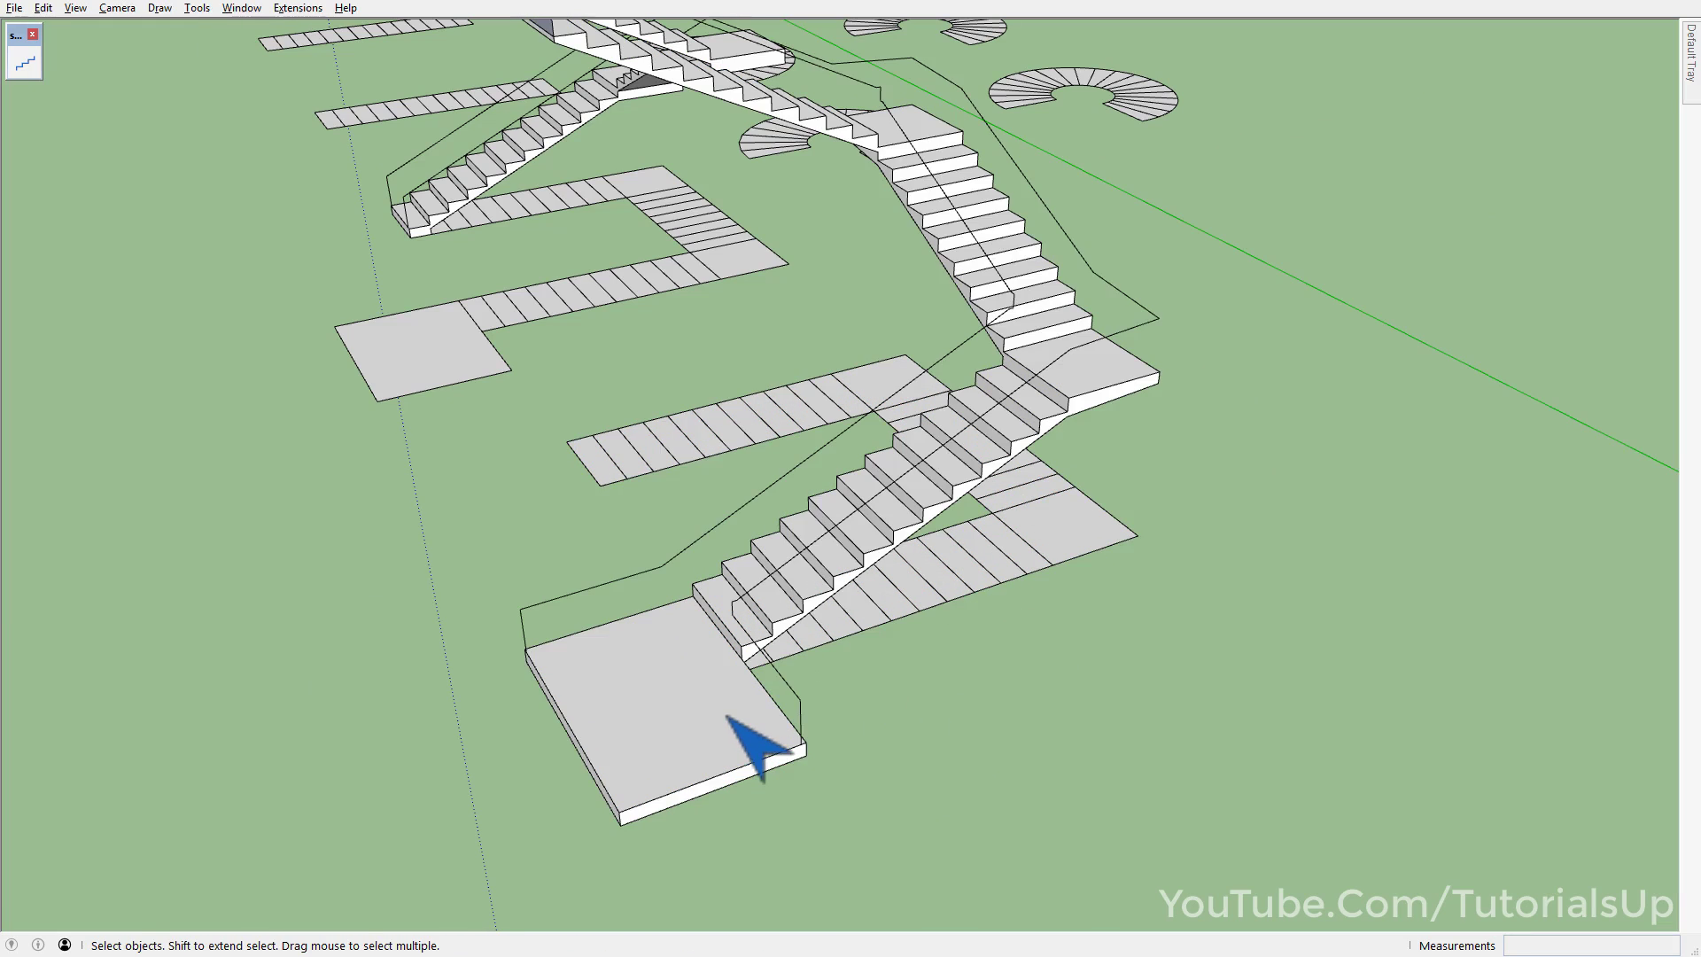
left_click(963, 754)
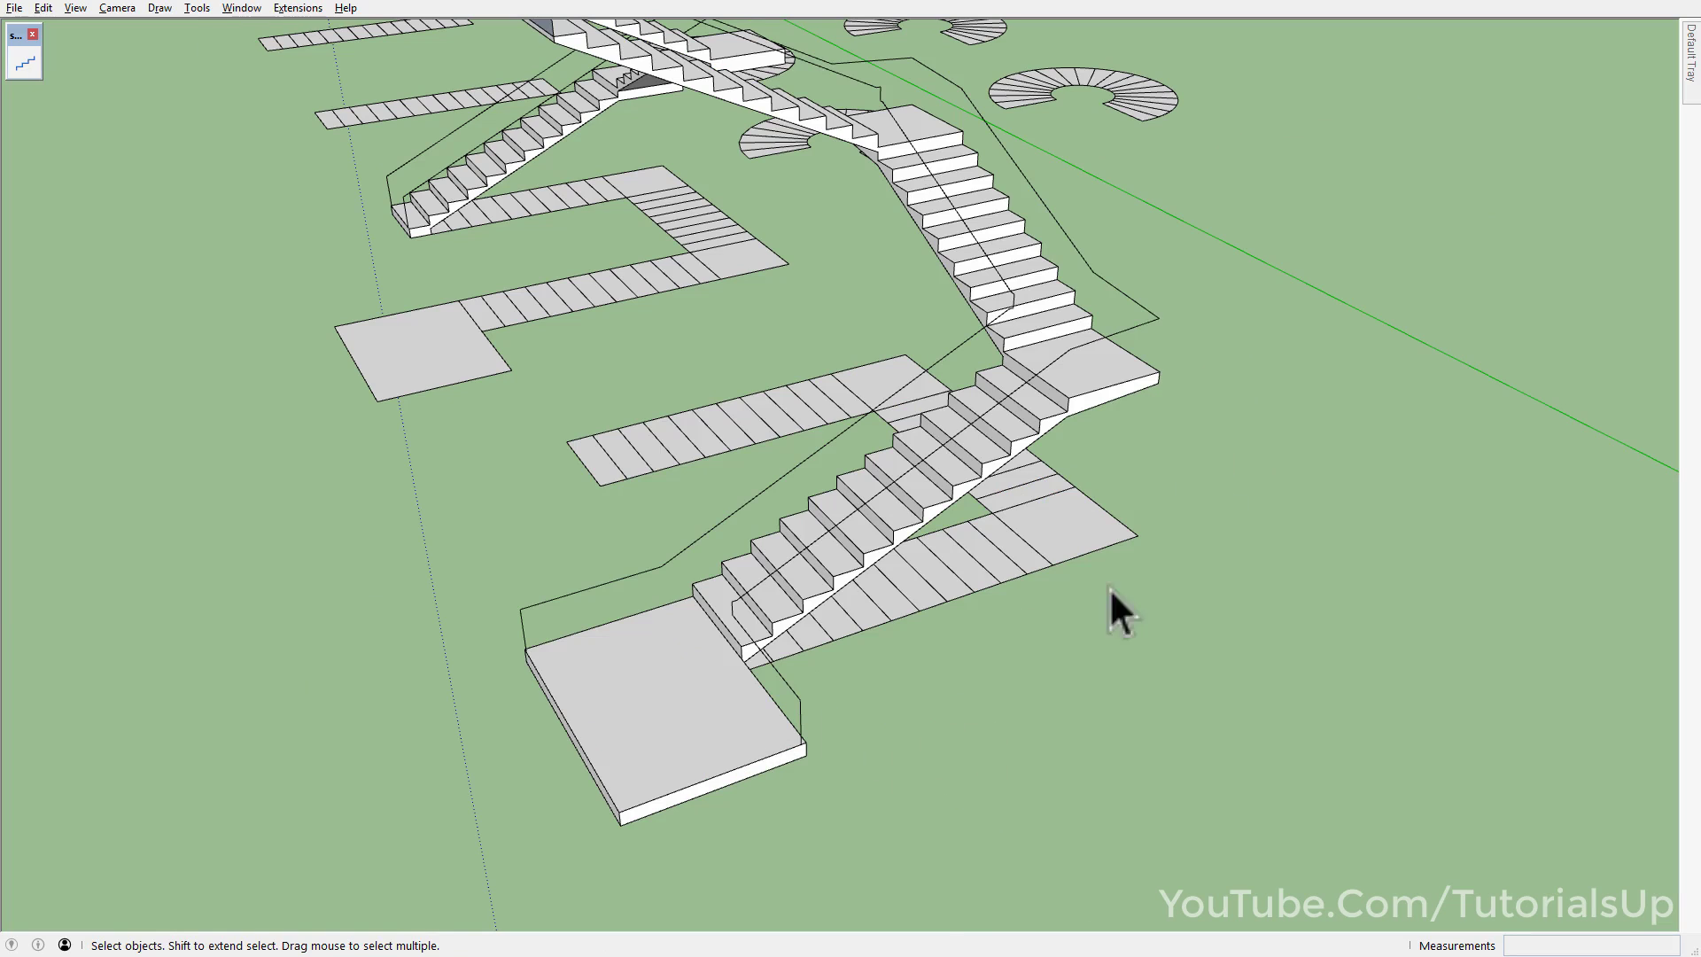
key("t")
left_click(1031, 547)
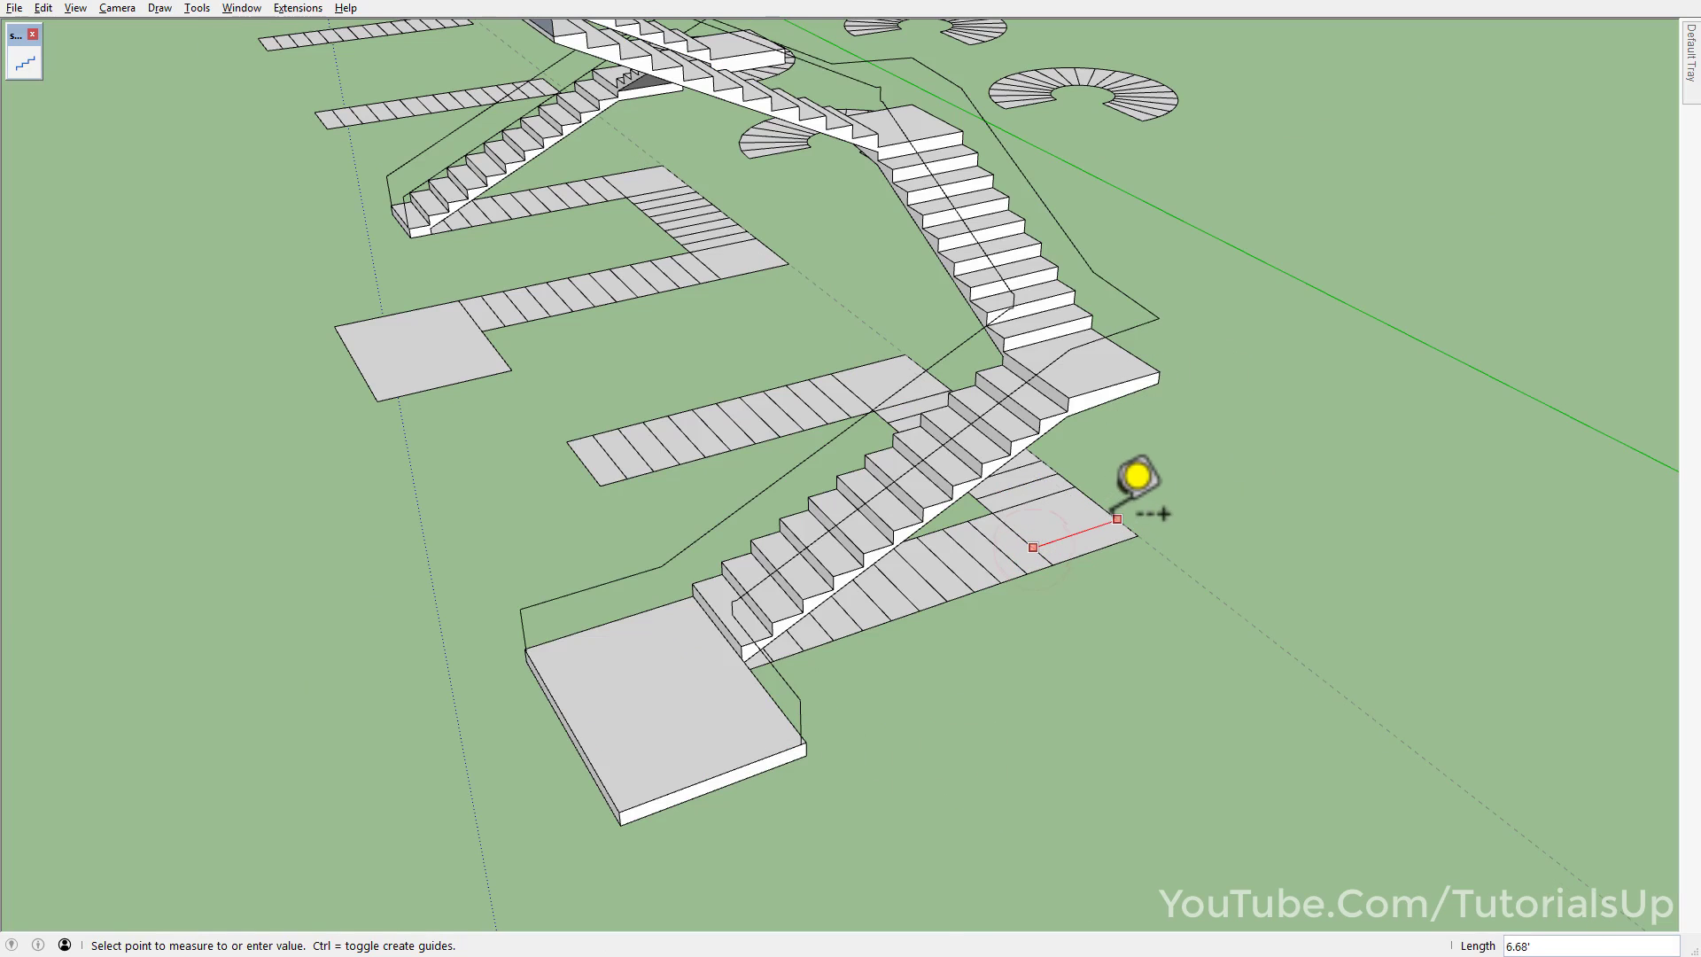
key("space")
- Orbit, pan and zoom until the spiral step layouts are framed in view
scroll(953, 529, "down", 2)
middle_click_drag(953, 529, 946, 563)
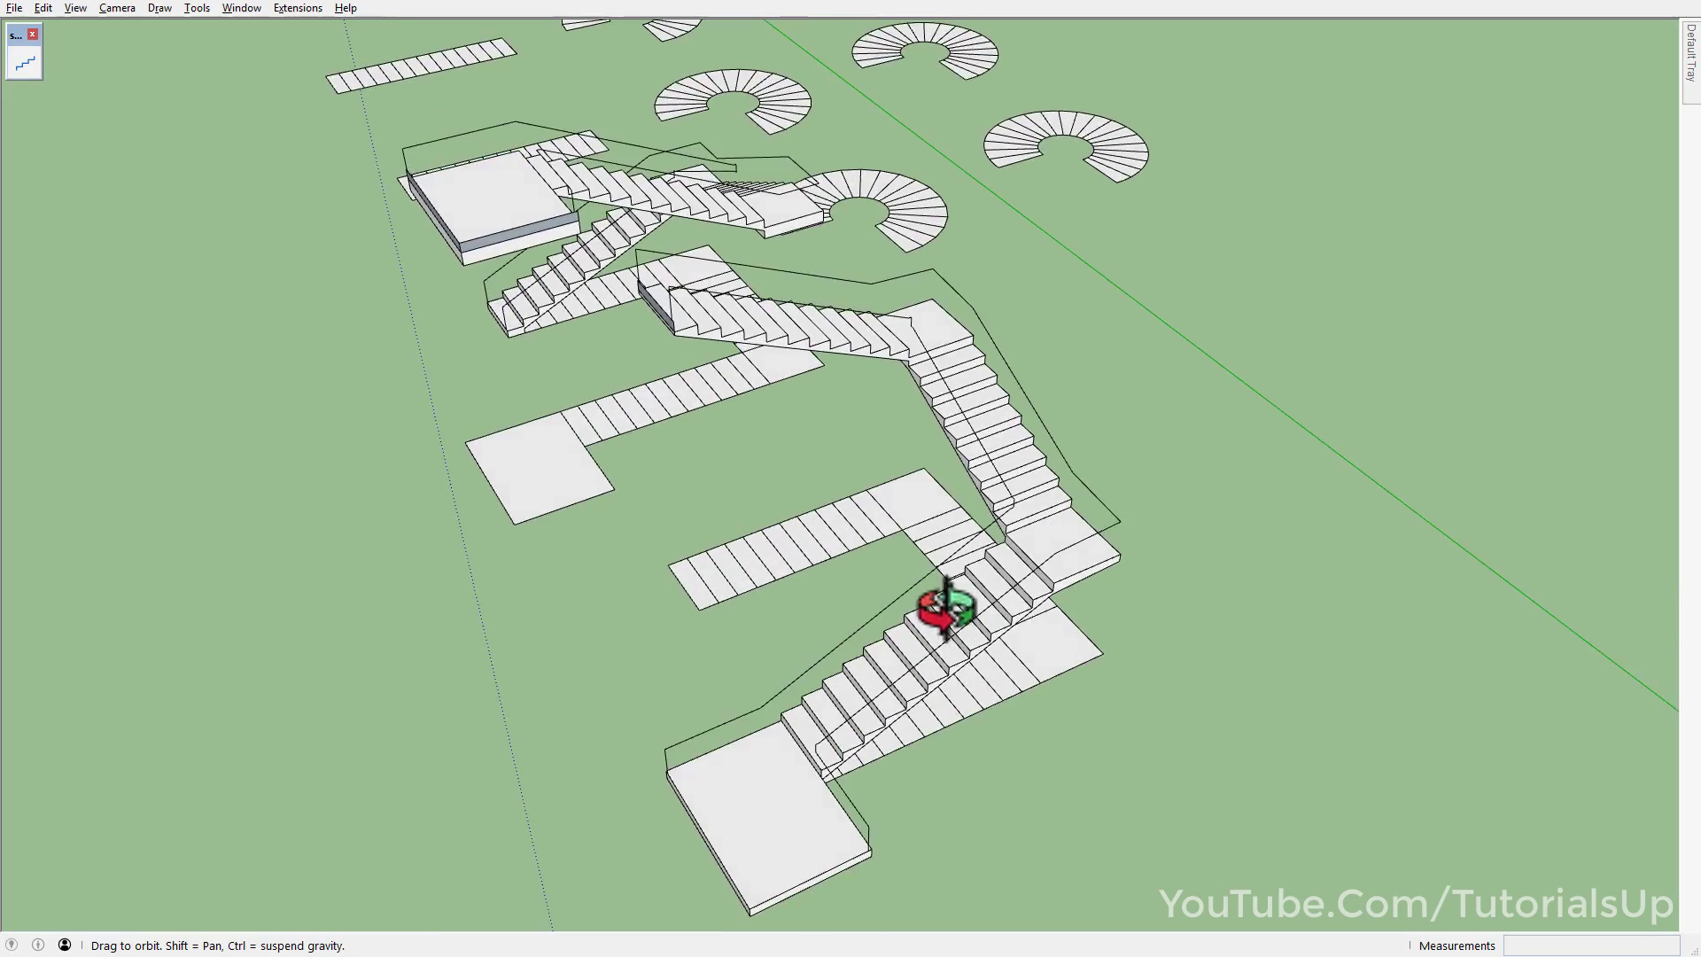
scroll(962, 554, "down", 2)
scroll(962, 555, "down", 2)
key("h")
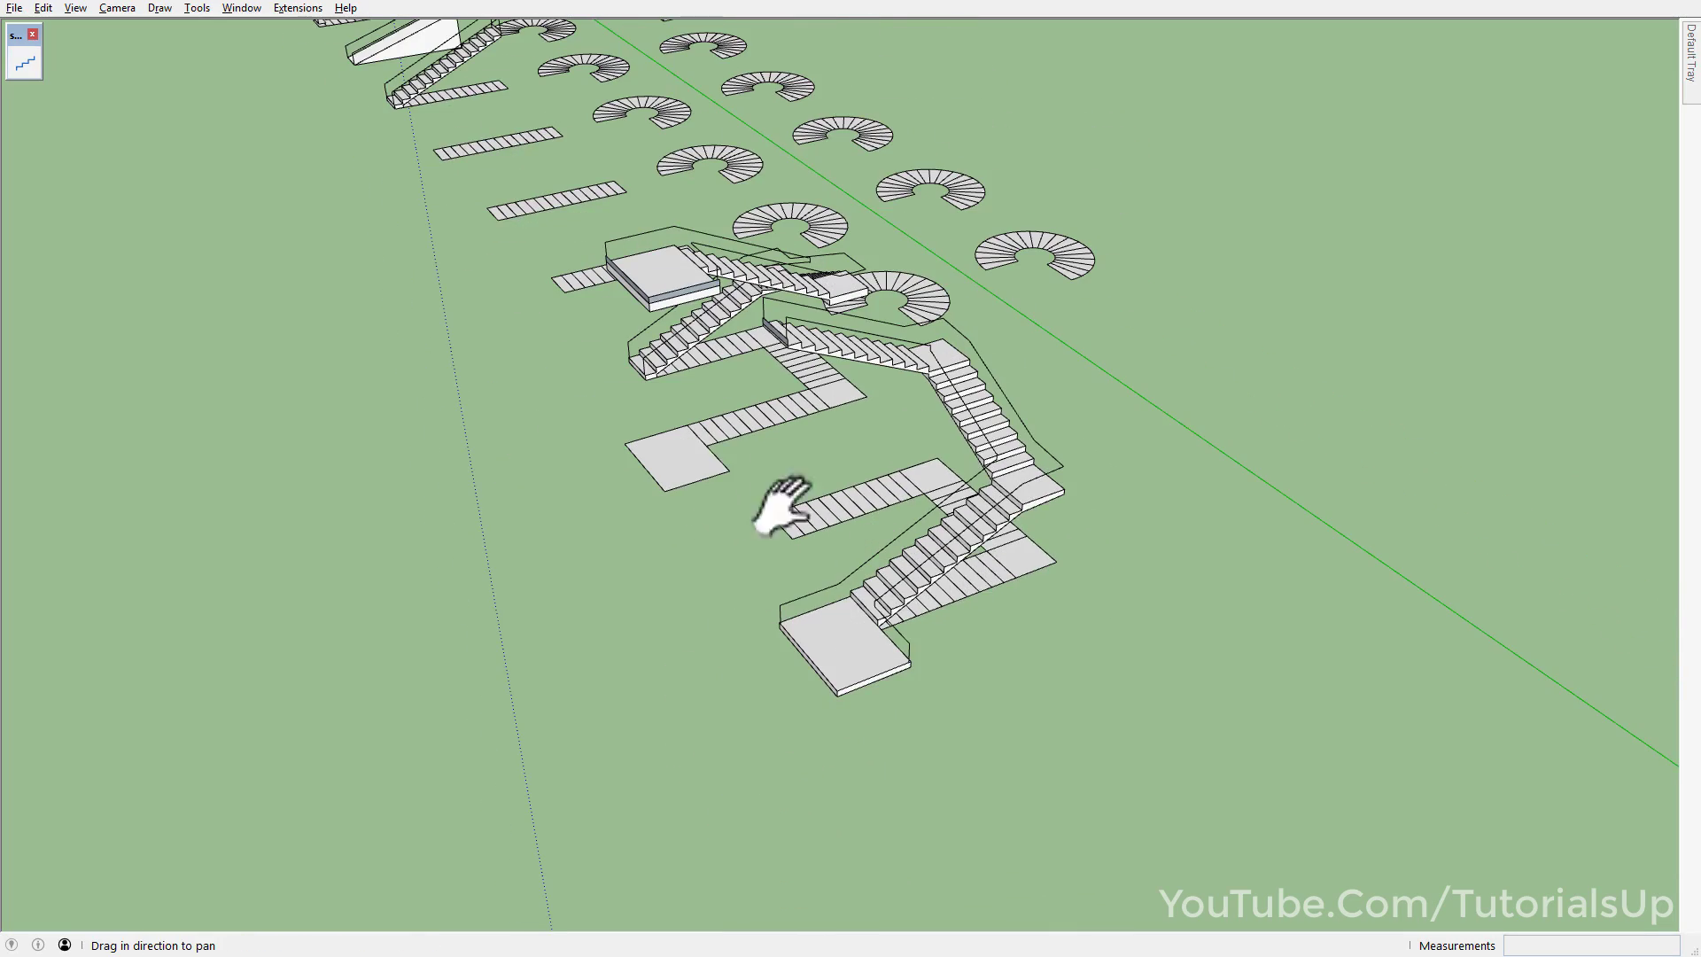
scroll(881, 620, "up", 3)
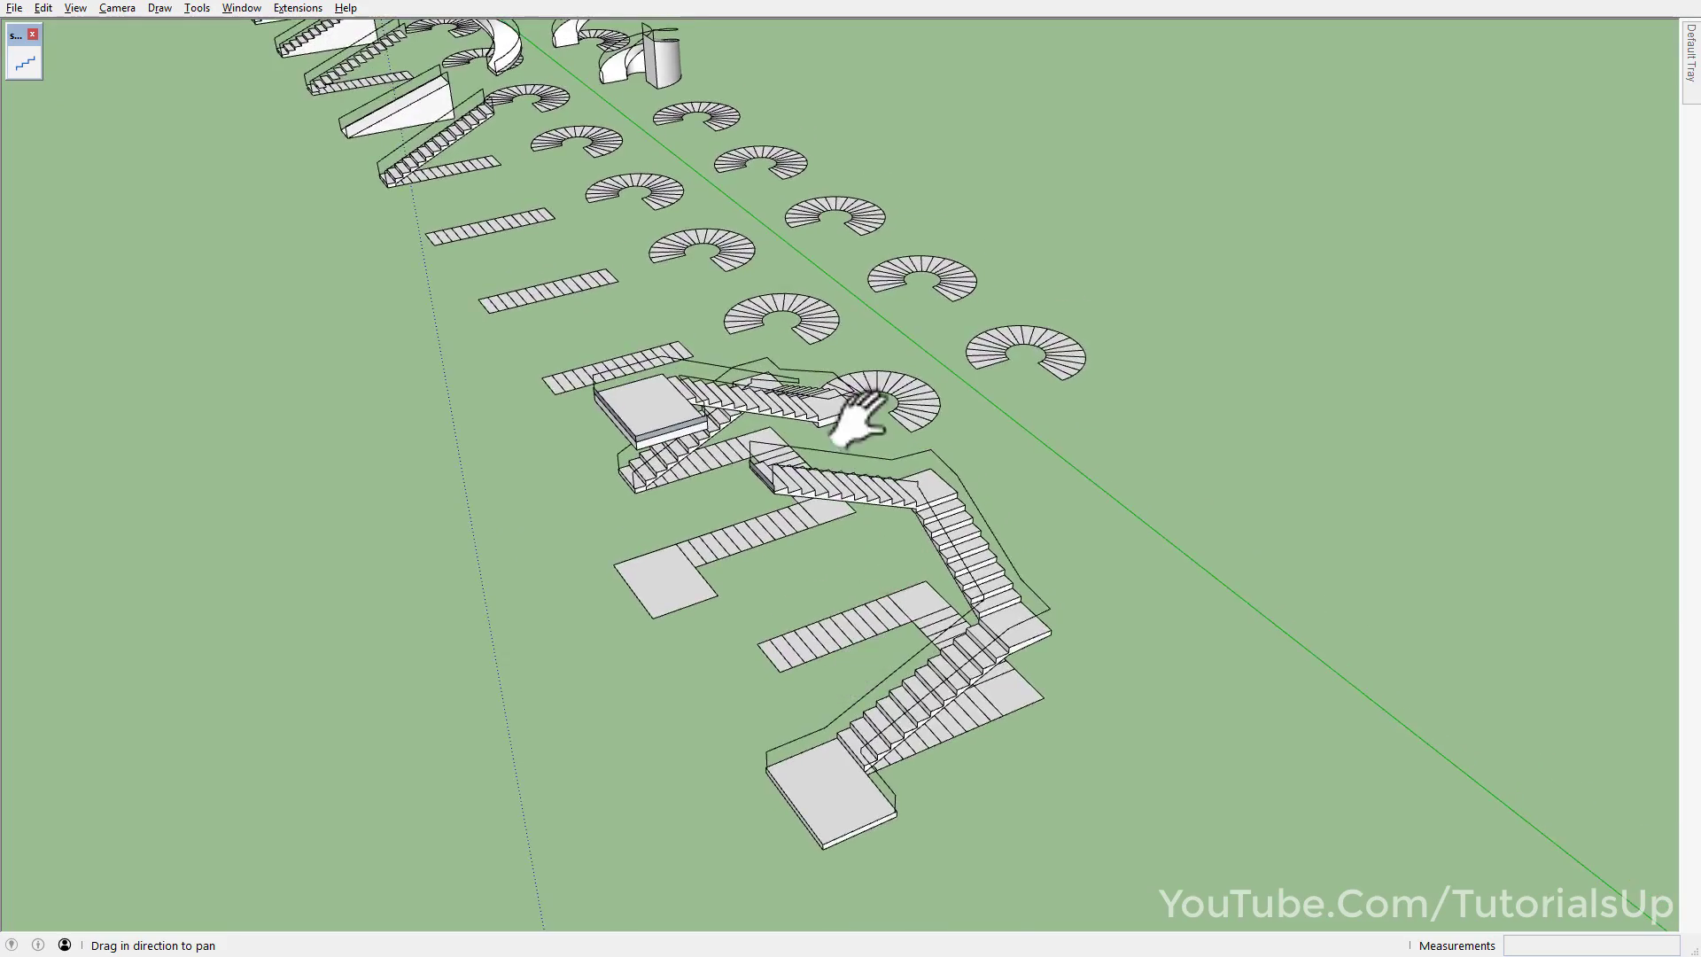
scroll(846, 434, "up", 4)
middle_click_drag(856, 427, 911, 486)
left_click_drag(911, 486, 608, 588)
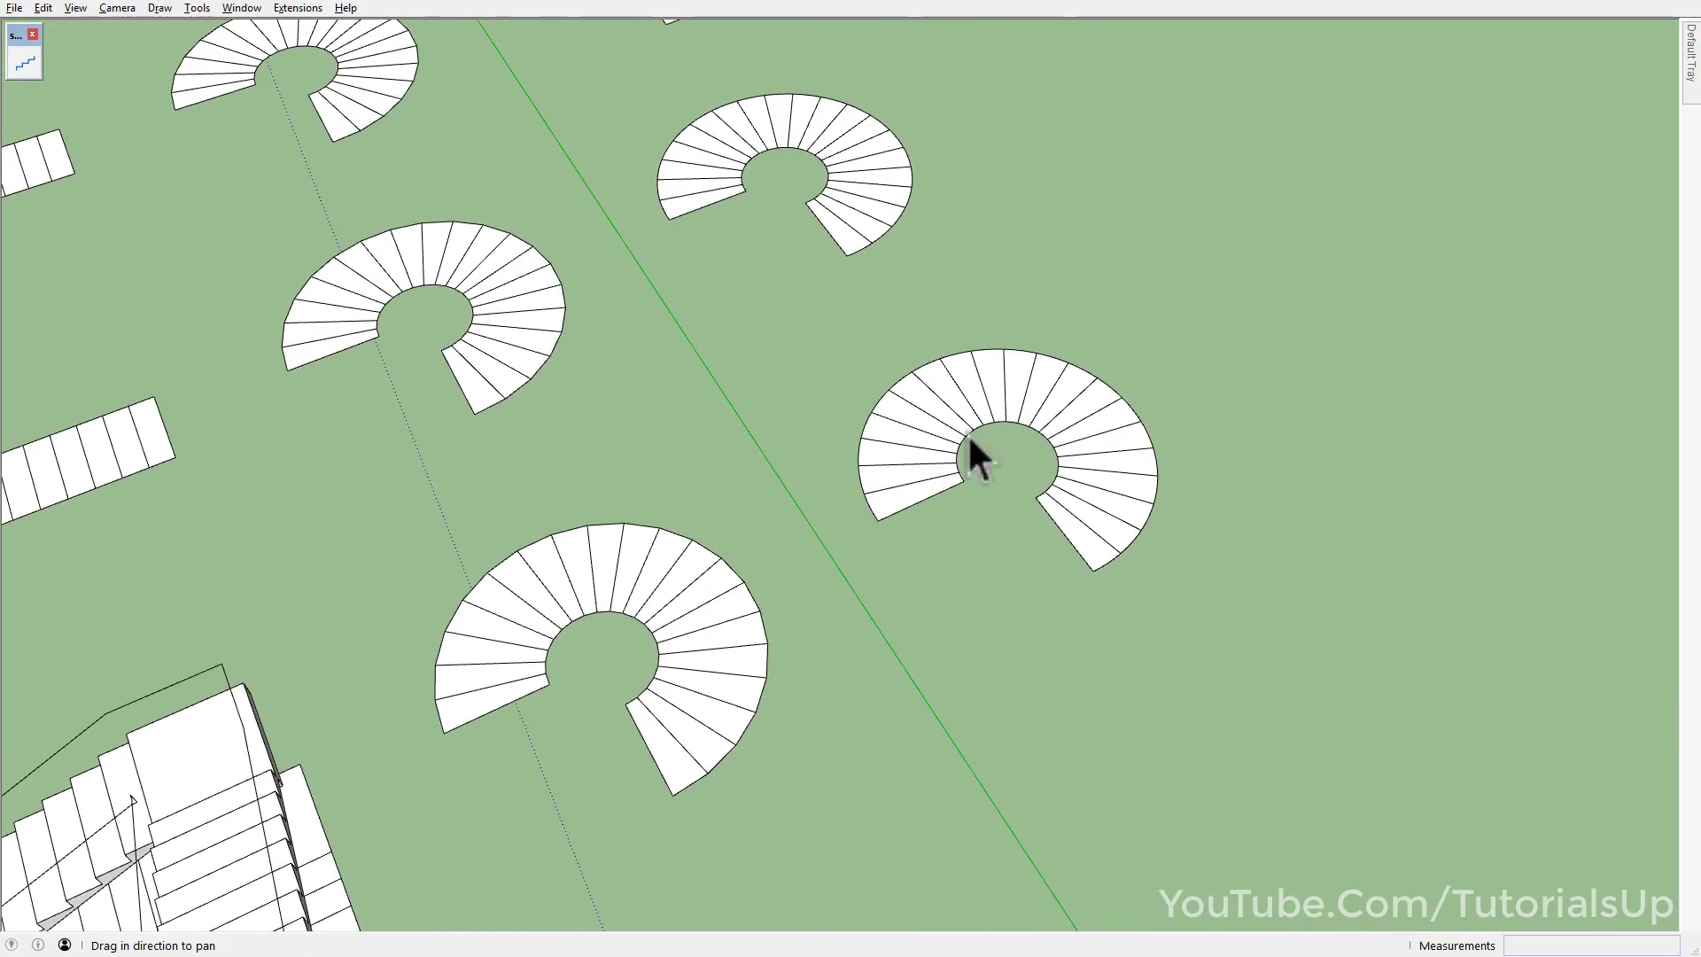
scroll(1019, 417, "up", 1)
left_click_drag(1045, 388, 817, 532)
middle_click_drag(817, 532, 900, 437)
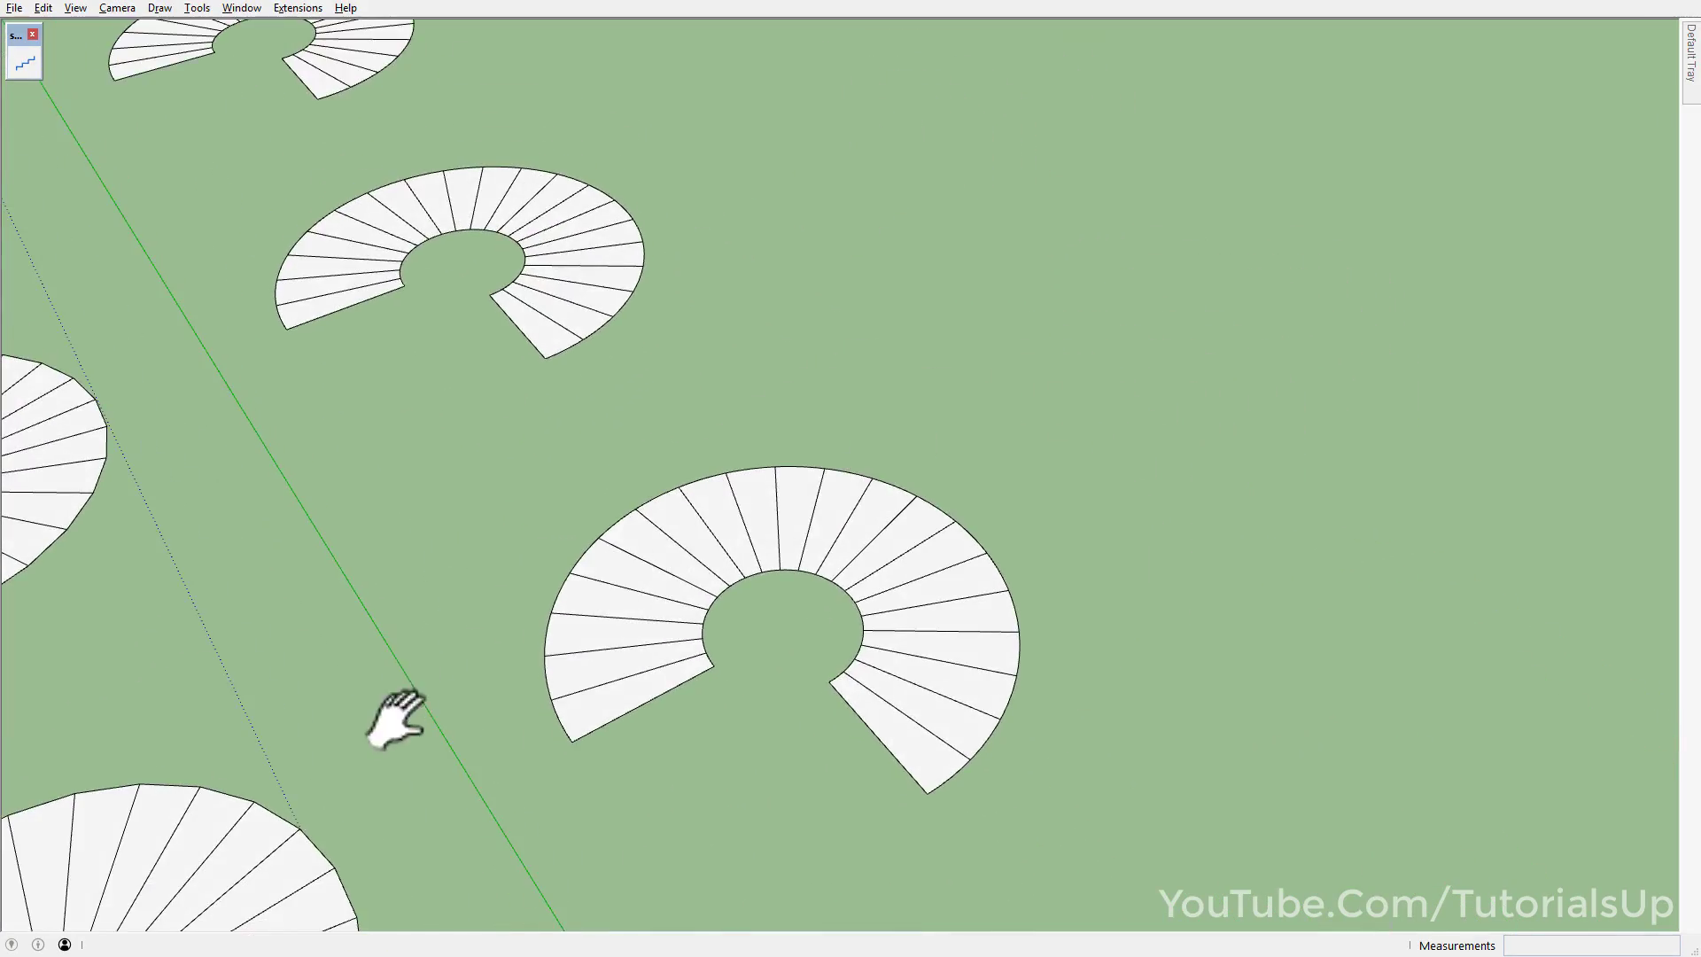
left_click_drag(409, 720, 984, 341)
scroll(619, 486, "down", 3)
left_click_drag(619, 487, 747, 429)
- Build the large spiral layout as a stair with Union Steps set to No
key("space")
left_click(735, 460)
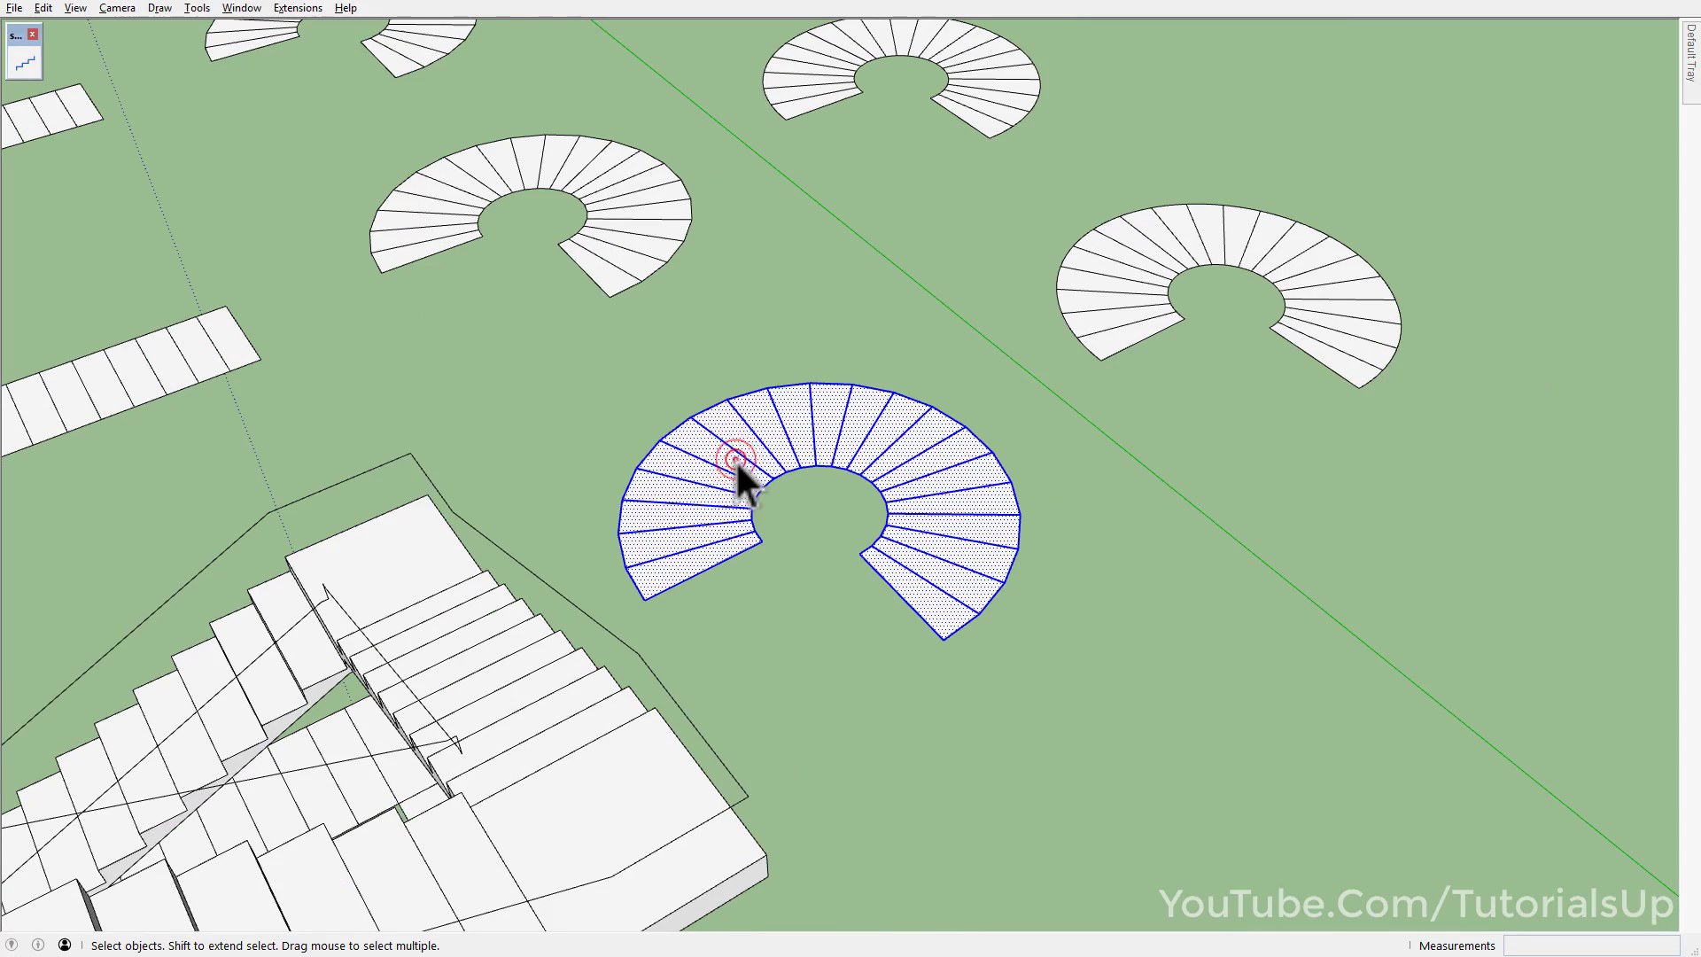
left_click(29, 56)
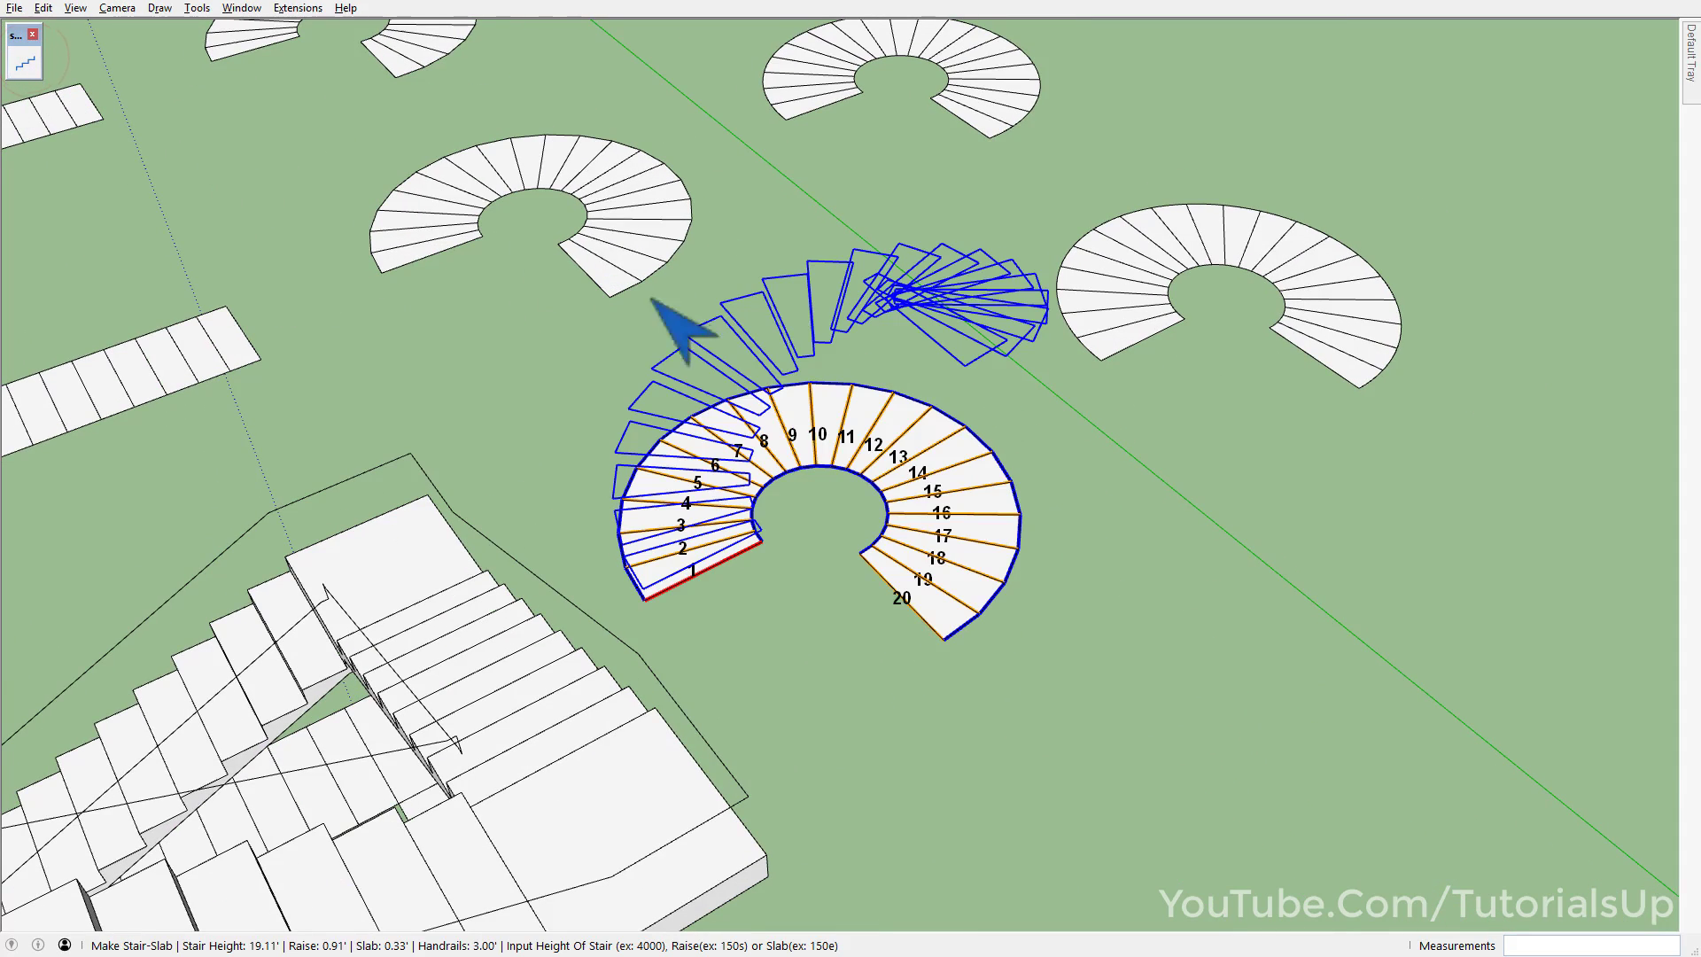
right_click(793, 441)
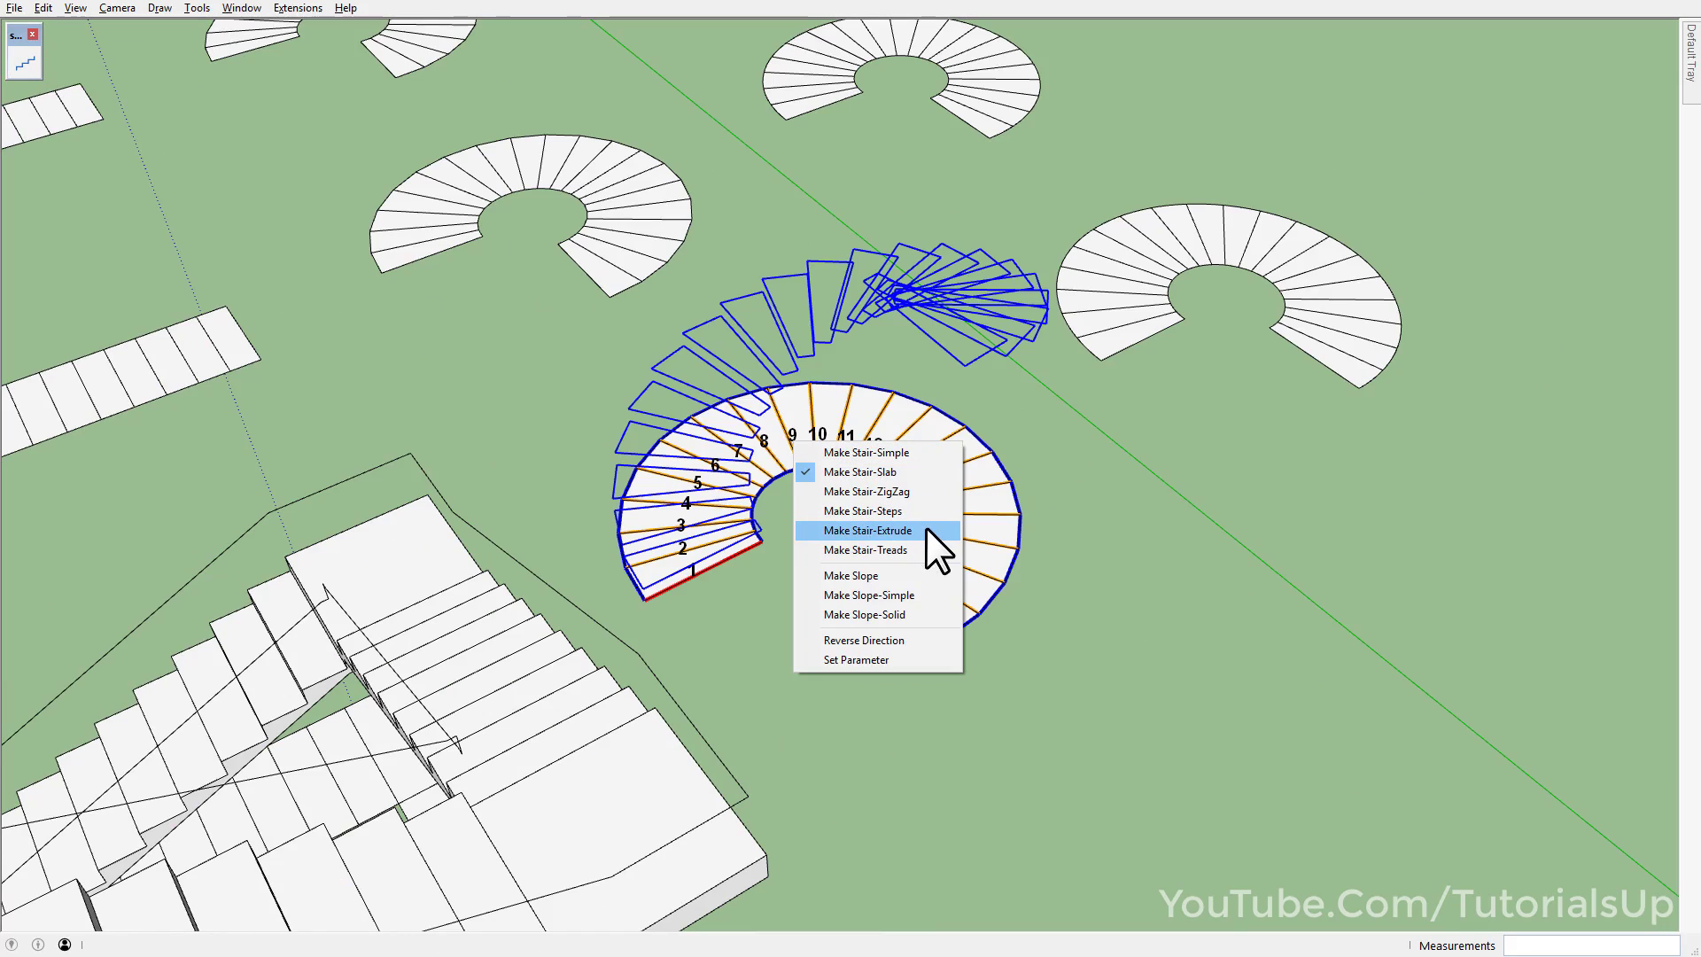
left_click(918, 657)
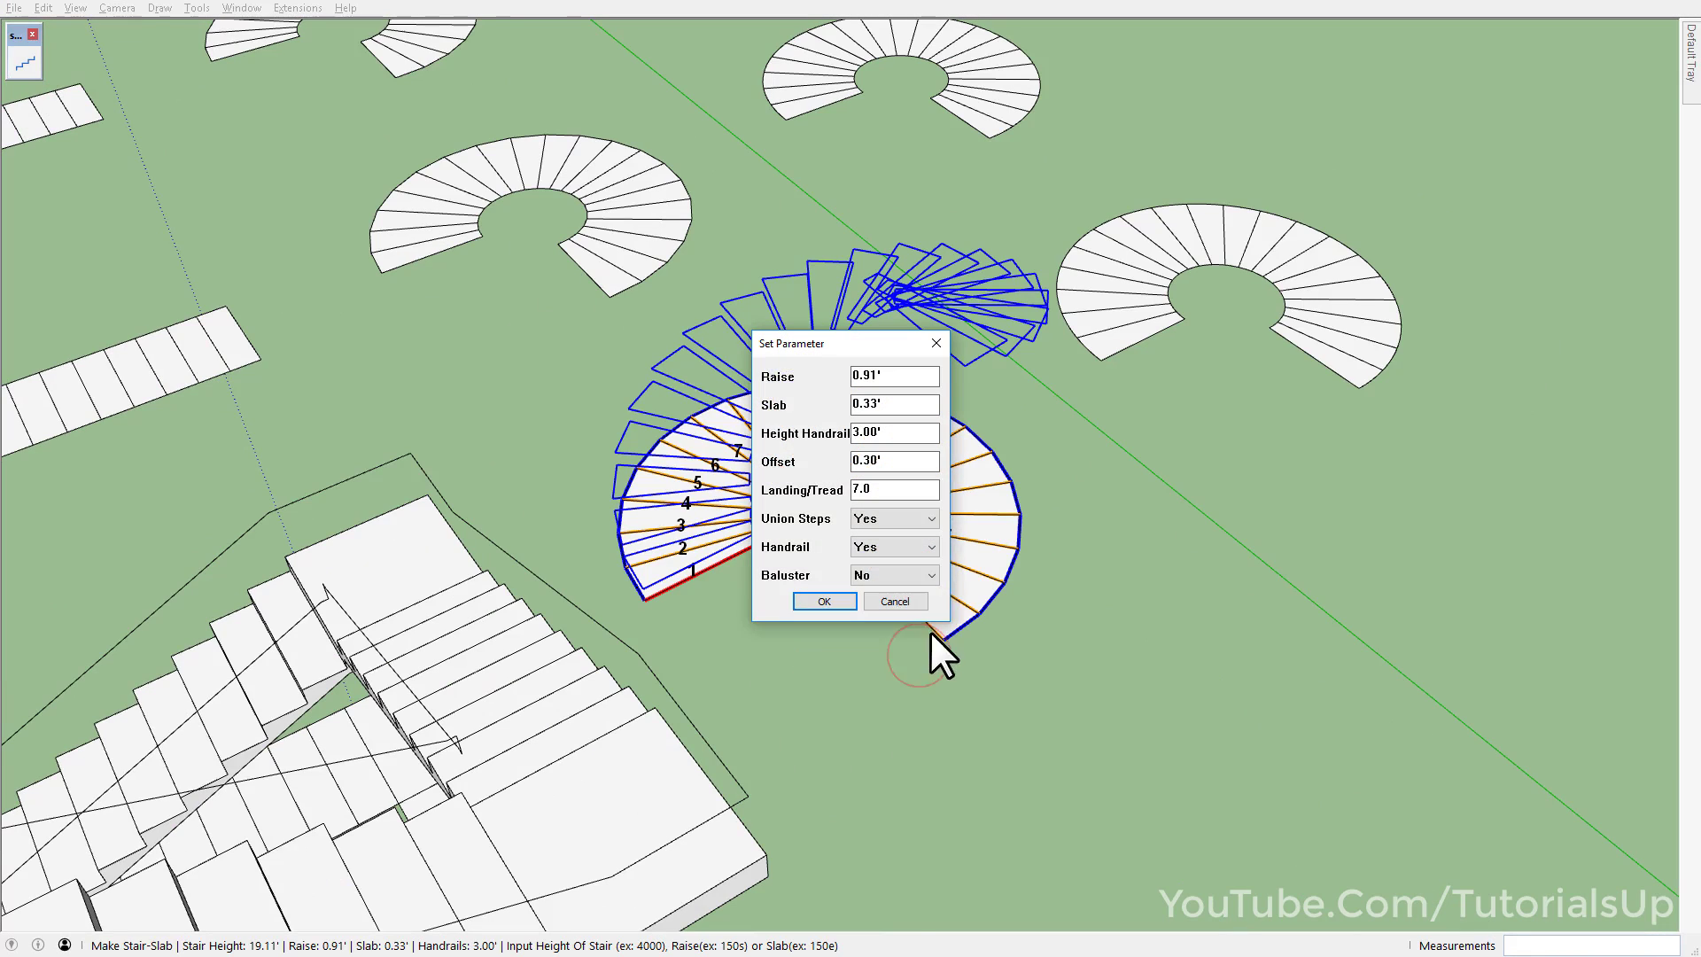
left_click(910, 519)
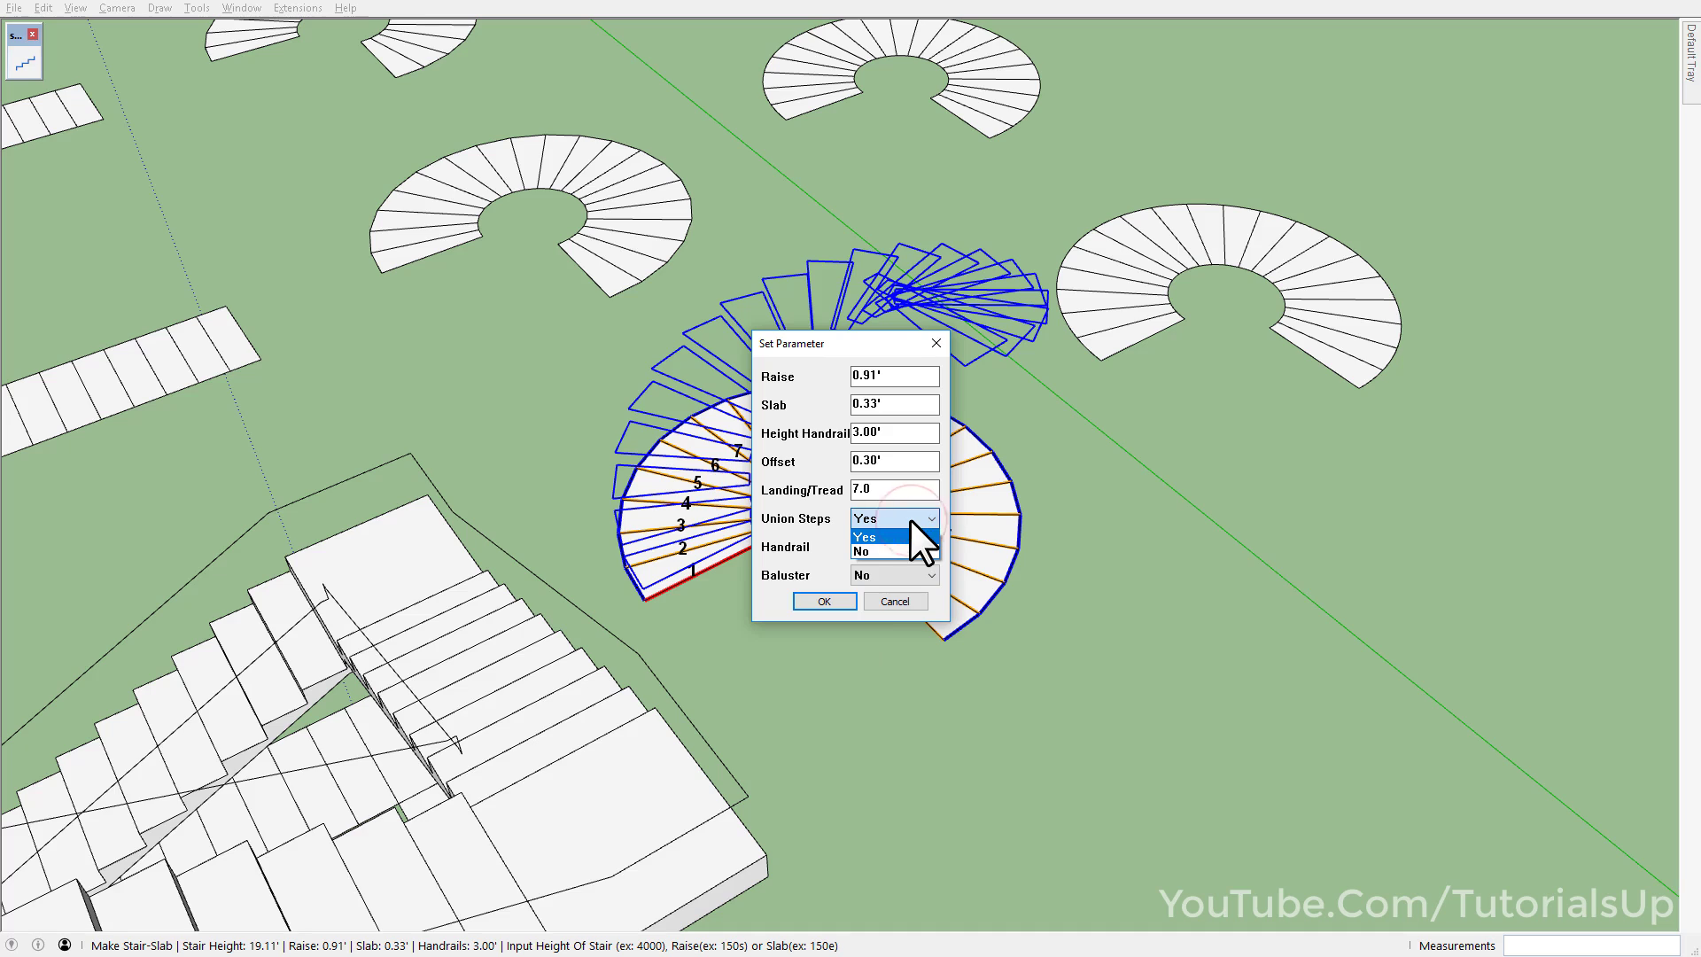
left_click(871, 551)
left_click(824, 602)
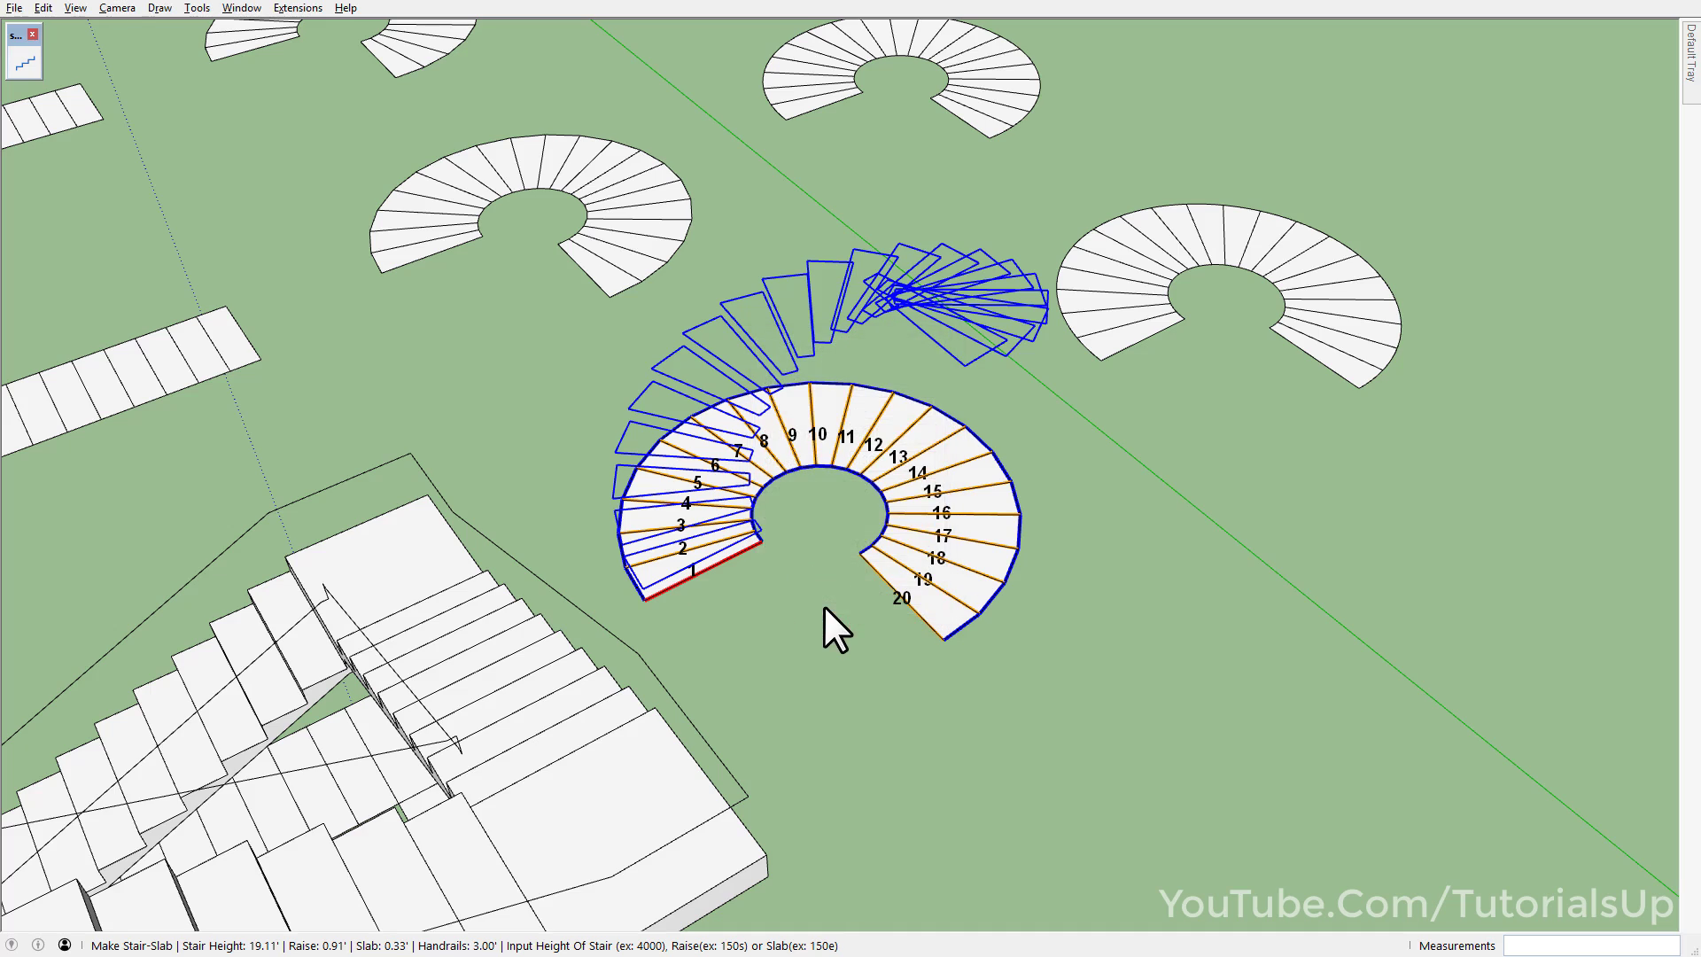
- Inspect the spiral stair's group, confirming individual steps select separately
scroll(850, 408, "up", 3)
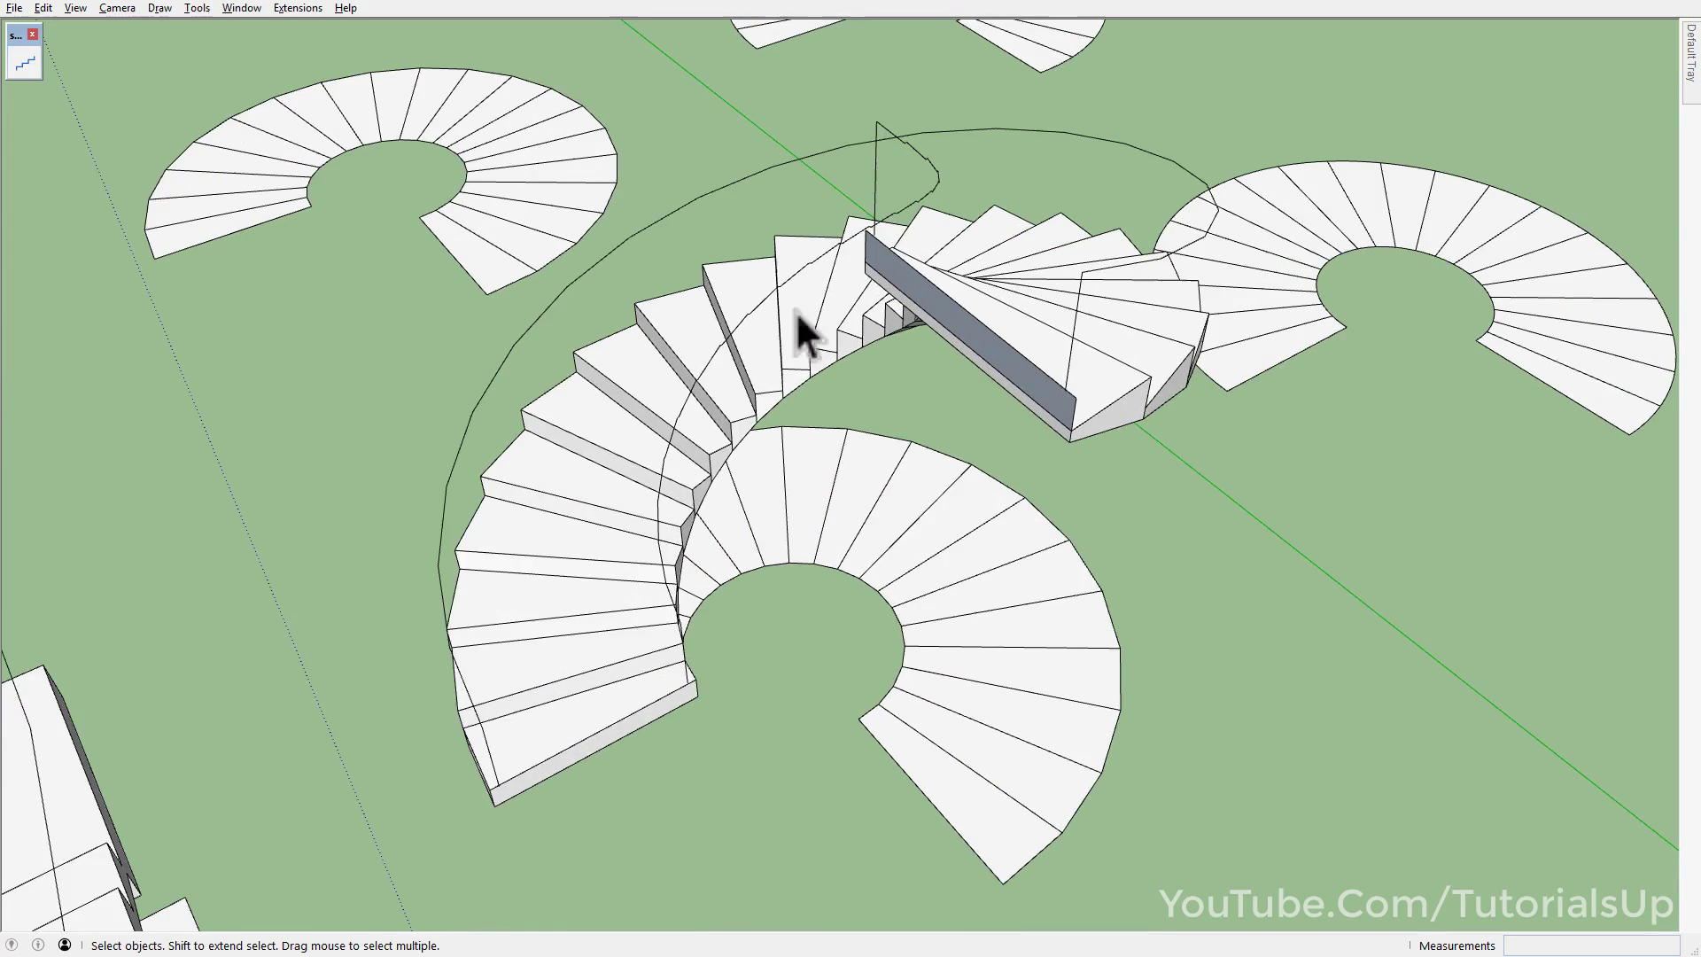
middle_click_drag(802, 328, 819, 406)
double_click(830, 369)
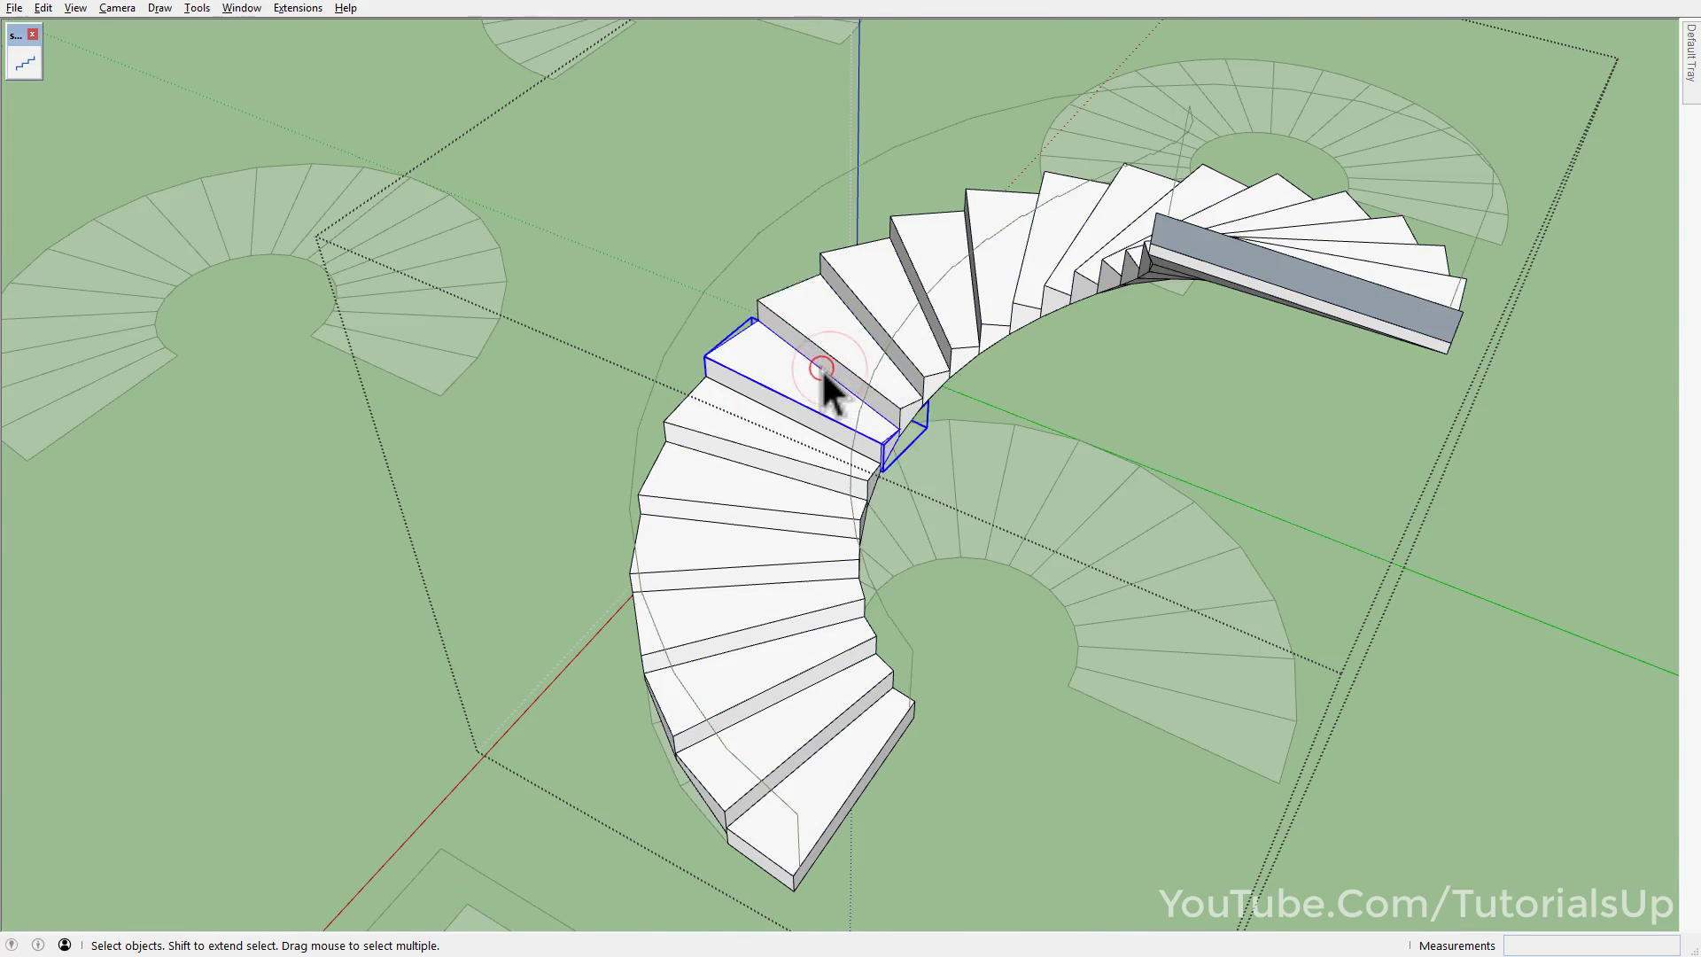
double_click(821, 368)
left_click(859, 340)
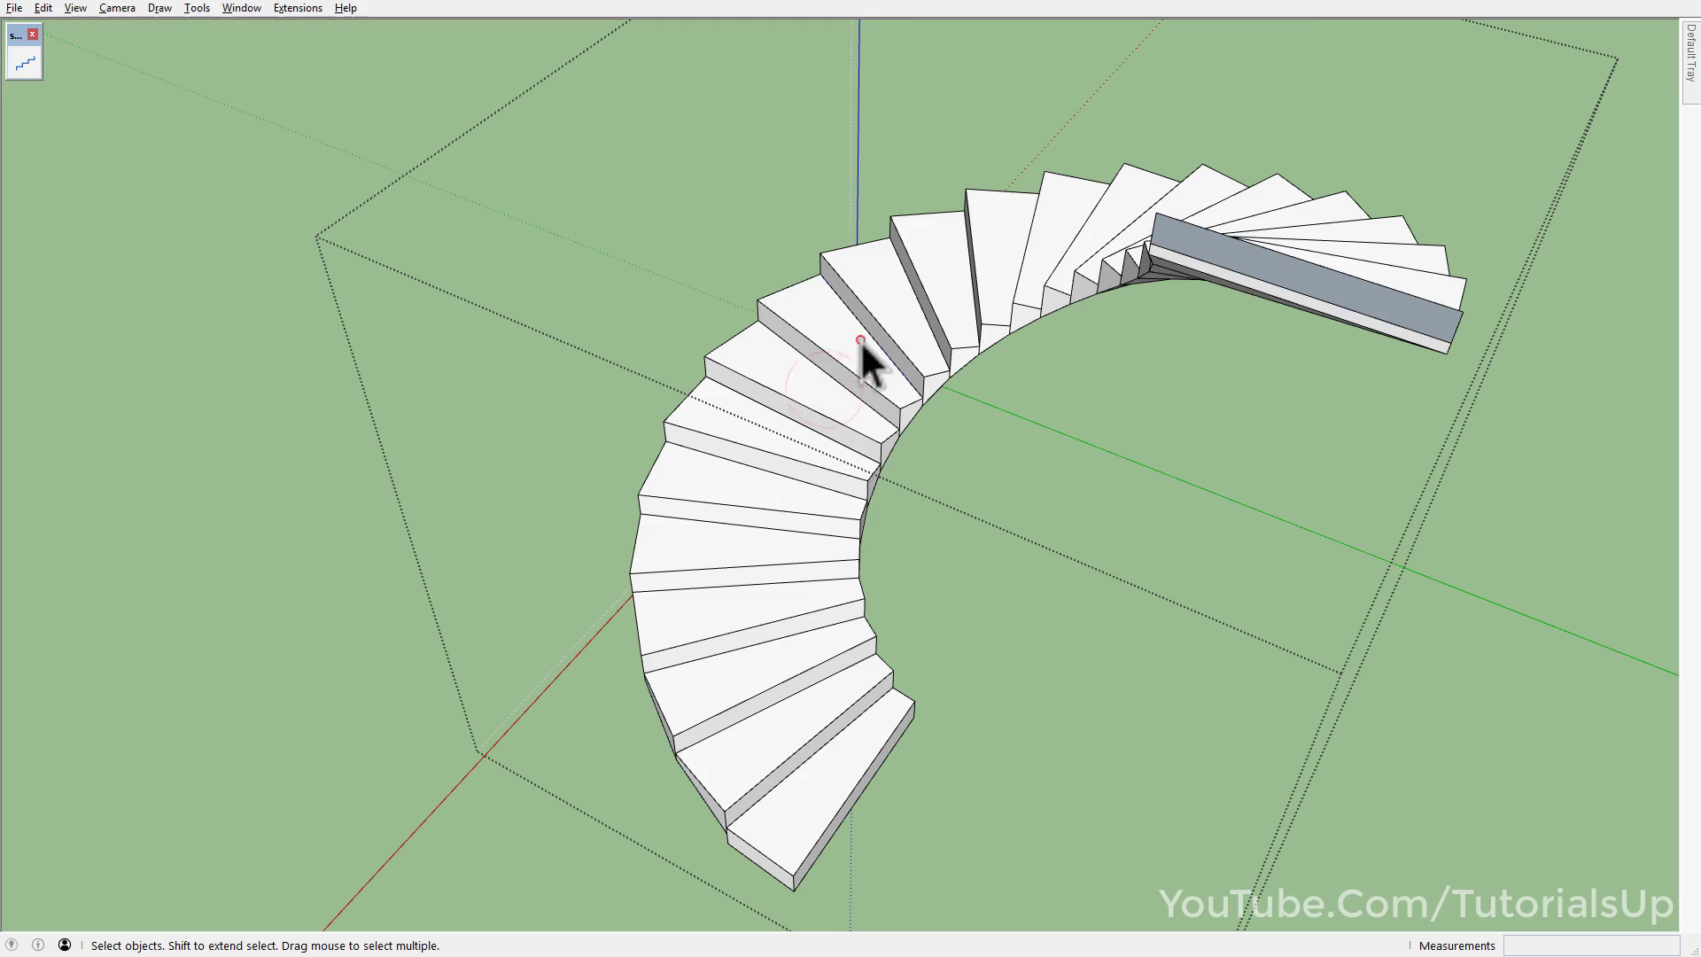
left_click(908, 305)
left_click(1094, 220)
left_click(814, 496)
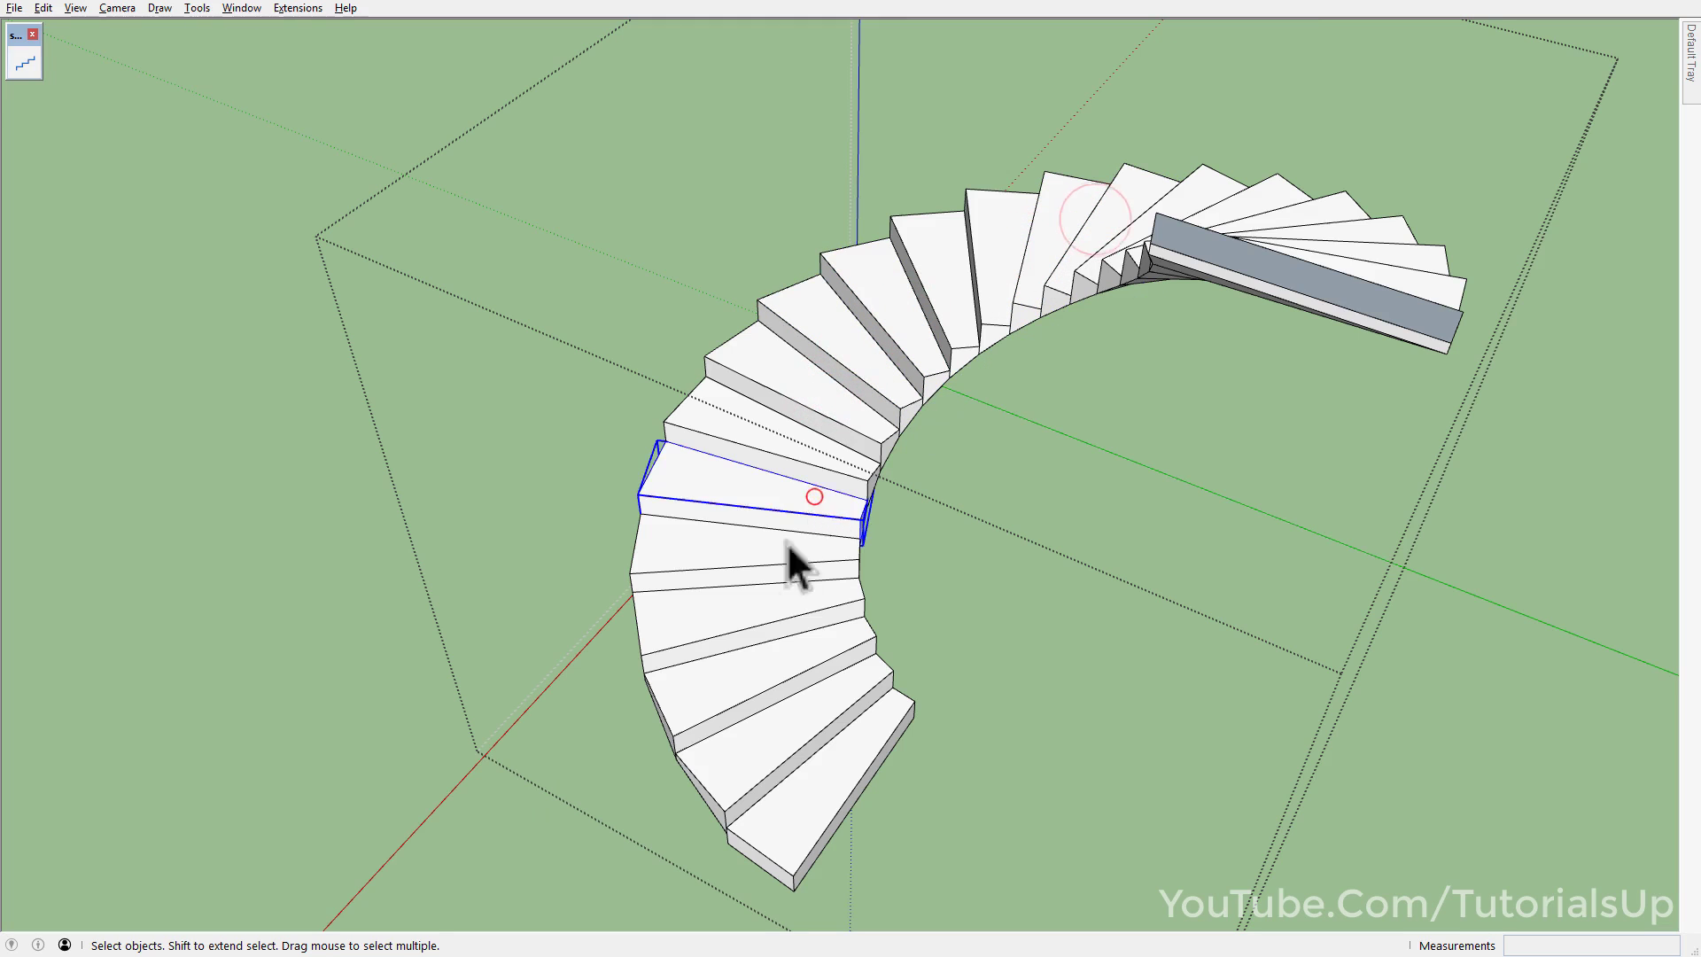
left_click(748, 690)
- Orbit back out and select the whole spiral staircase
scroll(770, 664, "down", 5)
mouse_move(749, 627)
middle_mouse_down()
mouse_move(646, 410)
mouse_move(820, 401)
middle_mouse_up()
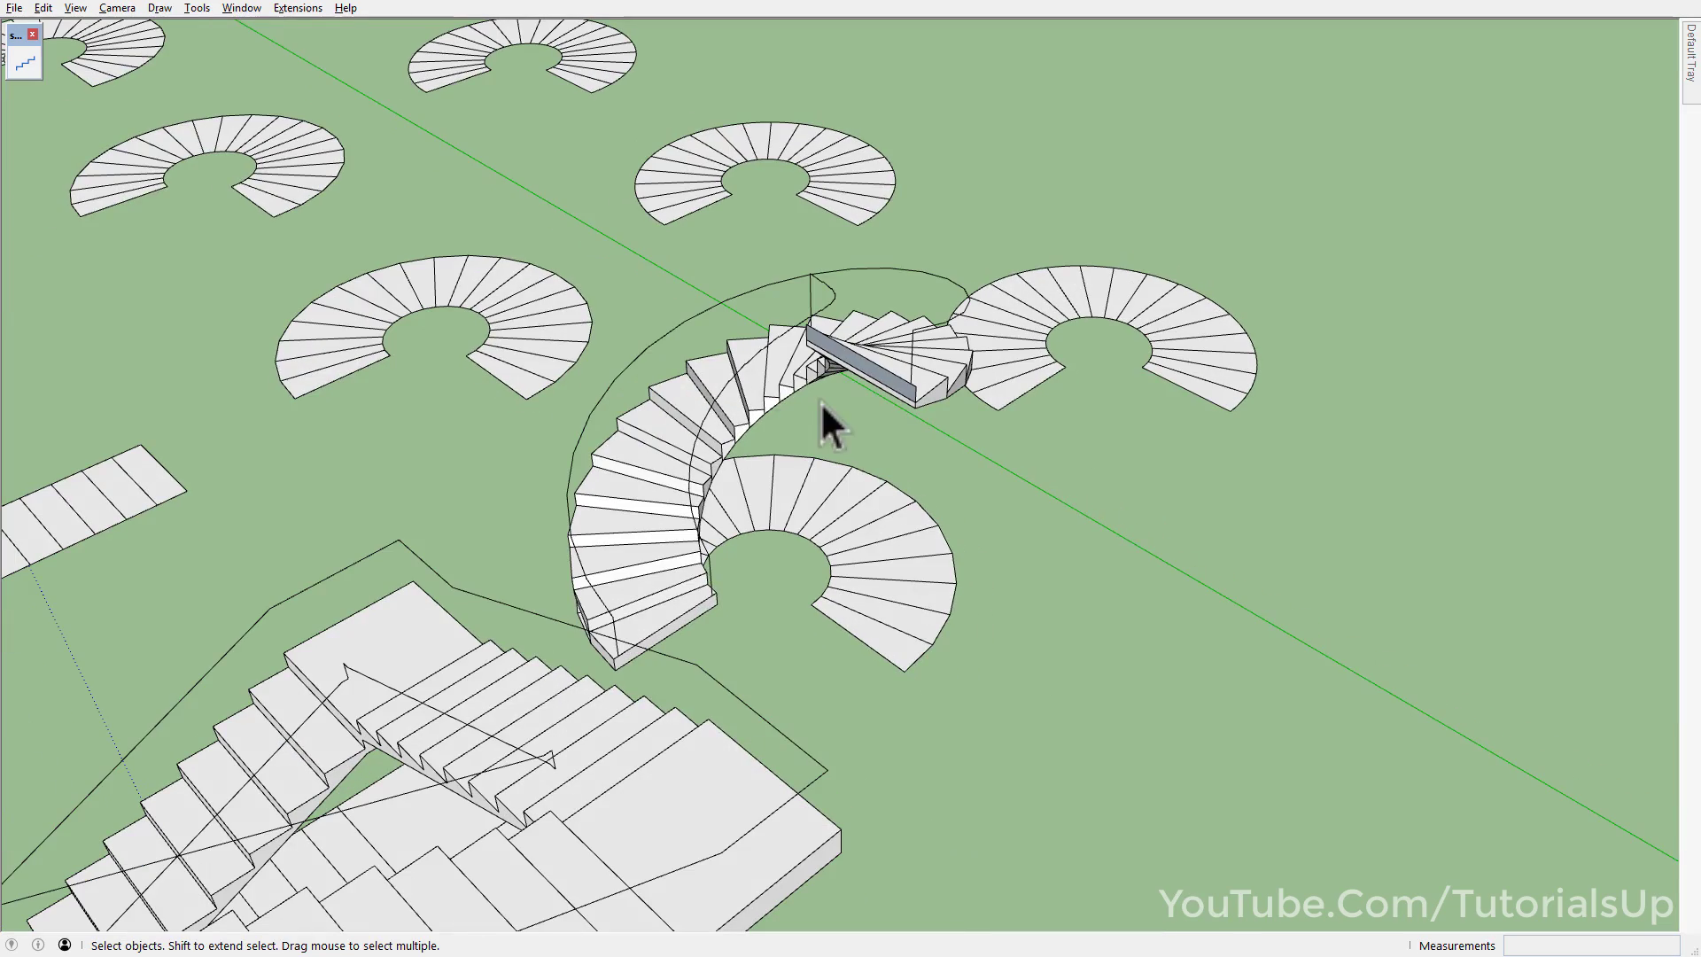
left_click(682, 306)
- Delete the spiral staircase and select the flat curved step layout
key("Delete")
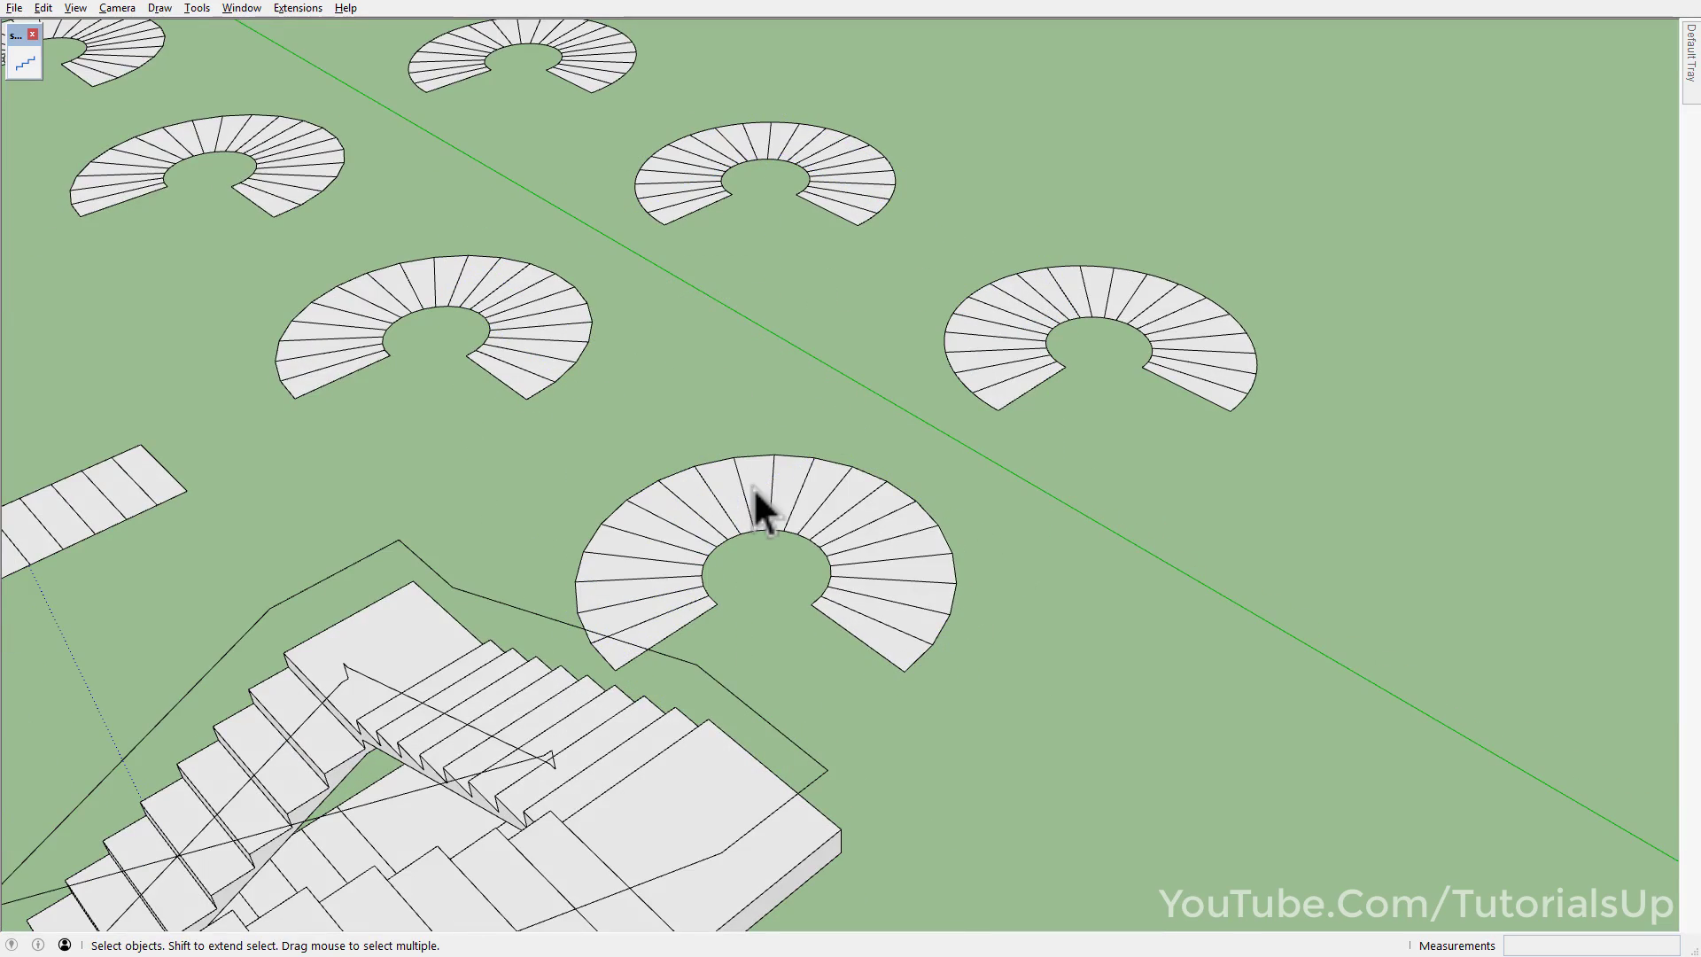
left_click(753, 487)
scroll(765, 539, "up", 3)
scroll(765, 539, "up", 2)
middle_click_drag(706, 448, 673, 390)
- Run the stair maker on the curved layout and open its Set Parameter settings
left_click(34, 67)
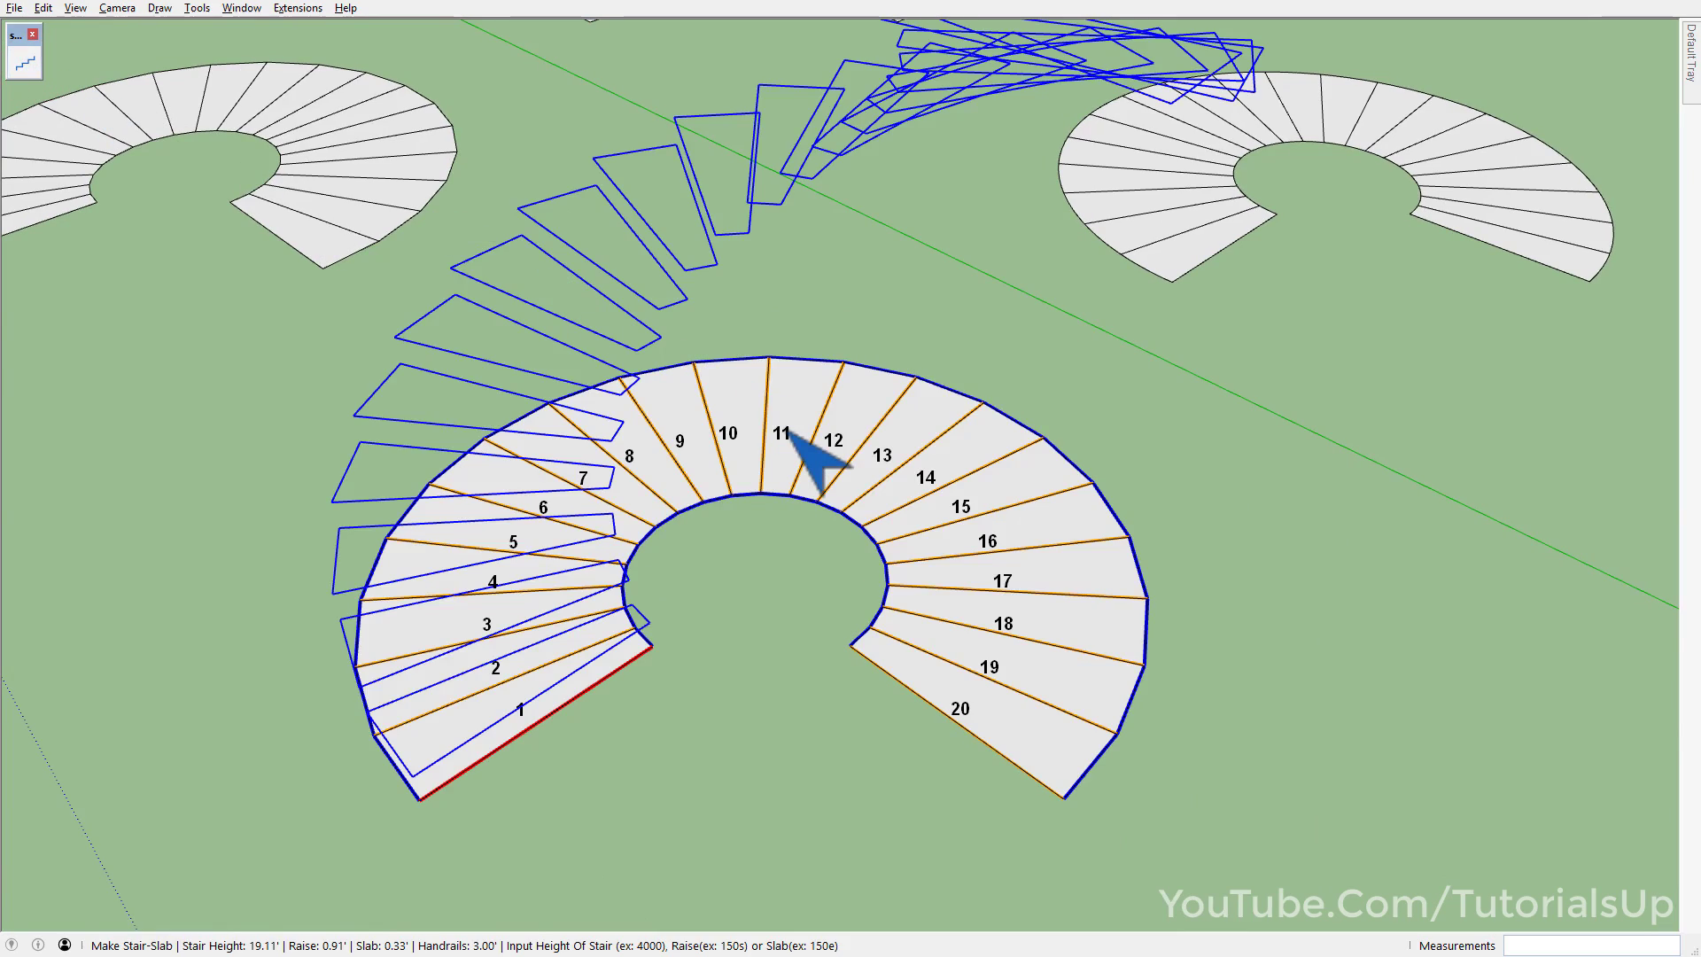
mouse_move(805, 437)
middle_mouse_down()
mouse_move(821, 448)
mouse_move(795, 470)
middle_mouse_up()
scroll(794, 469, "down", 2)
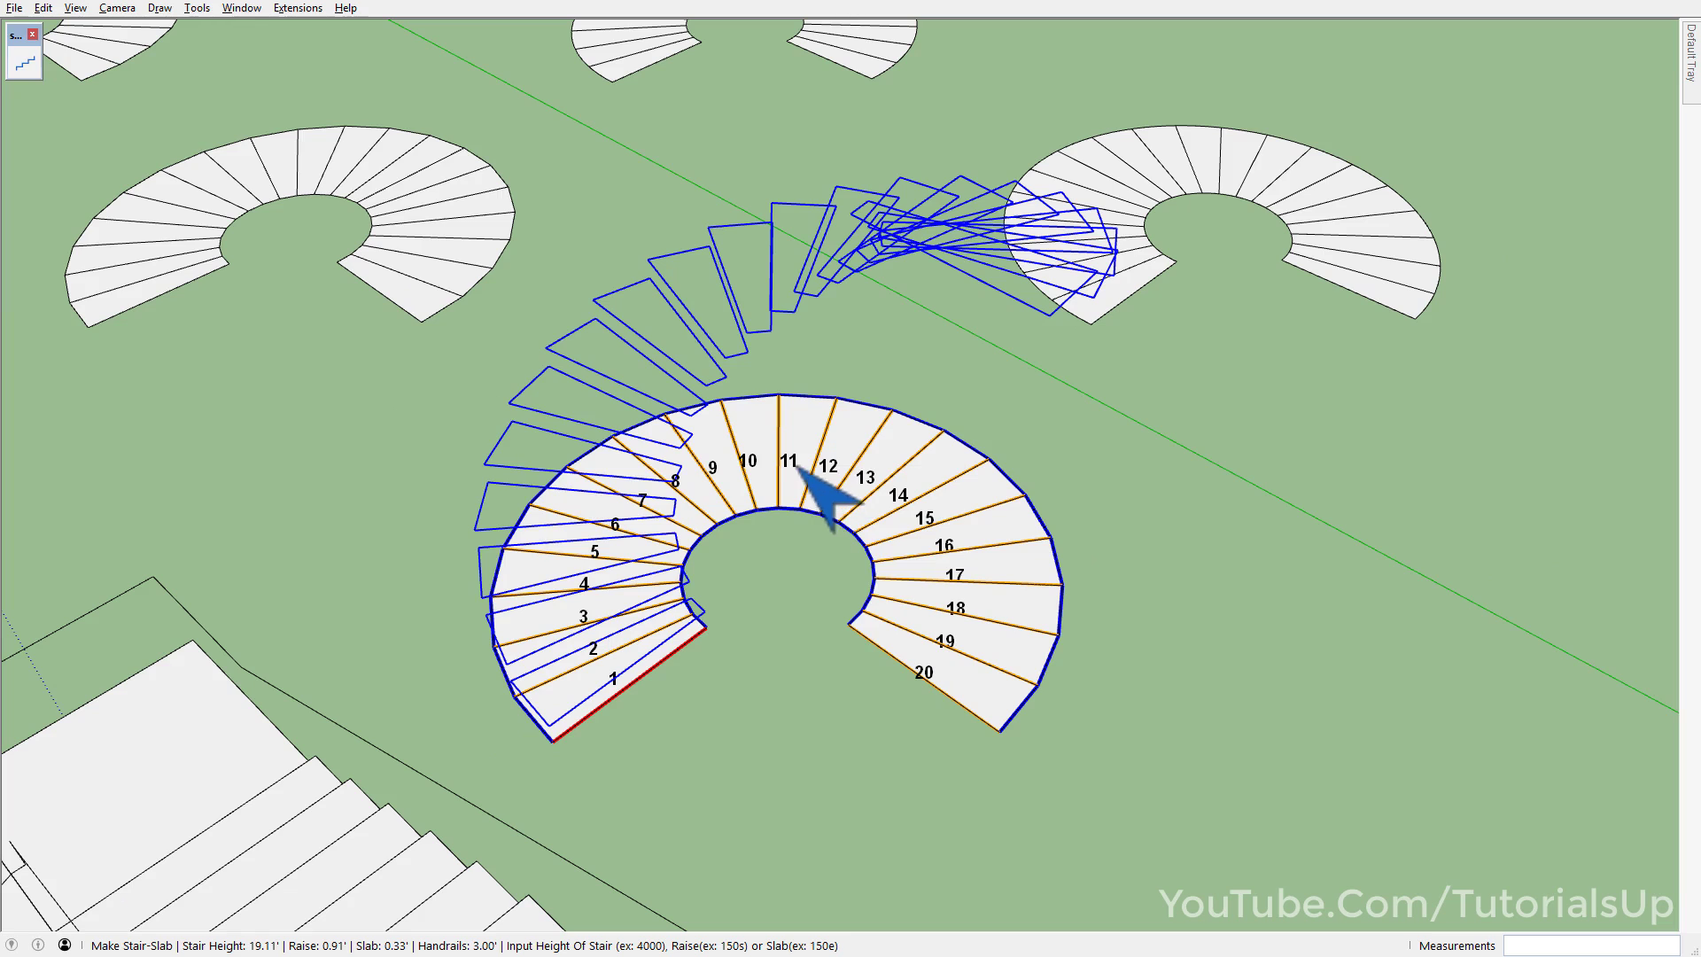
right_click(799, 468)
left_click(905, 684)
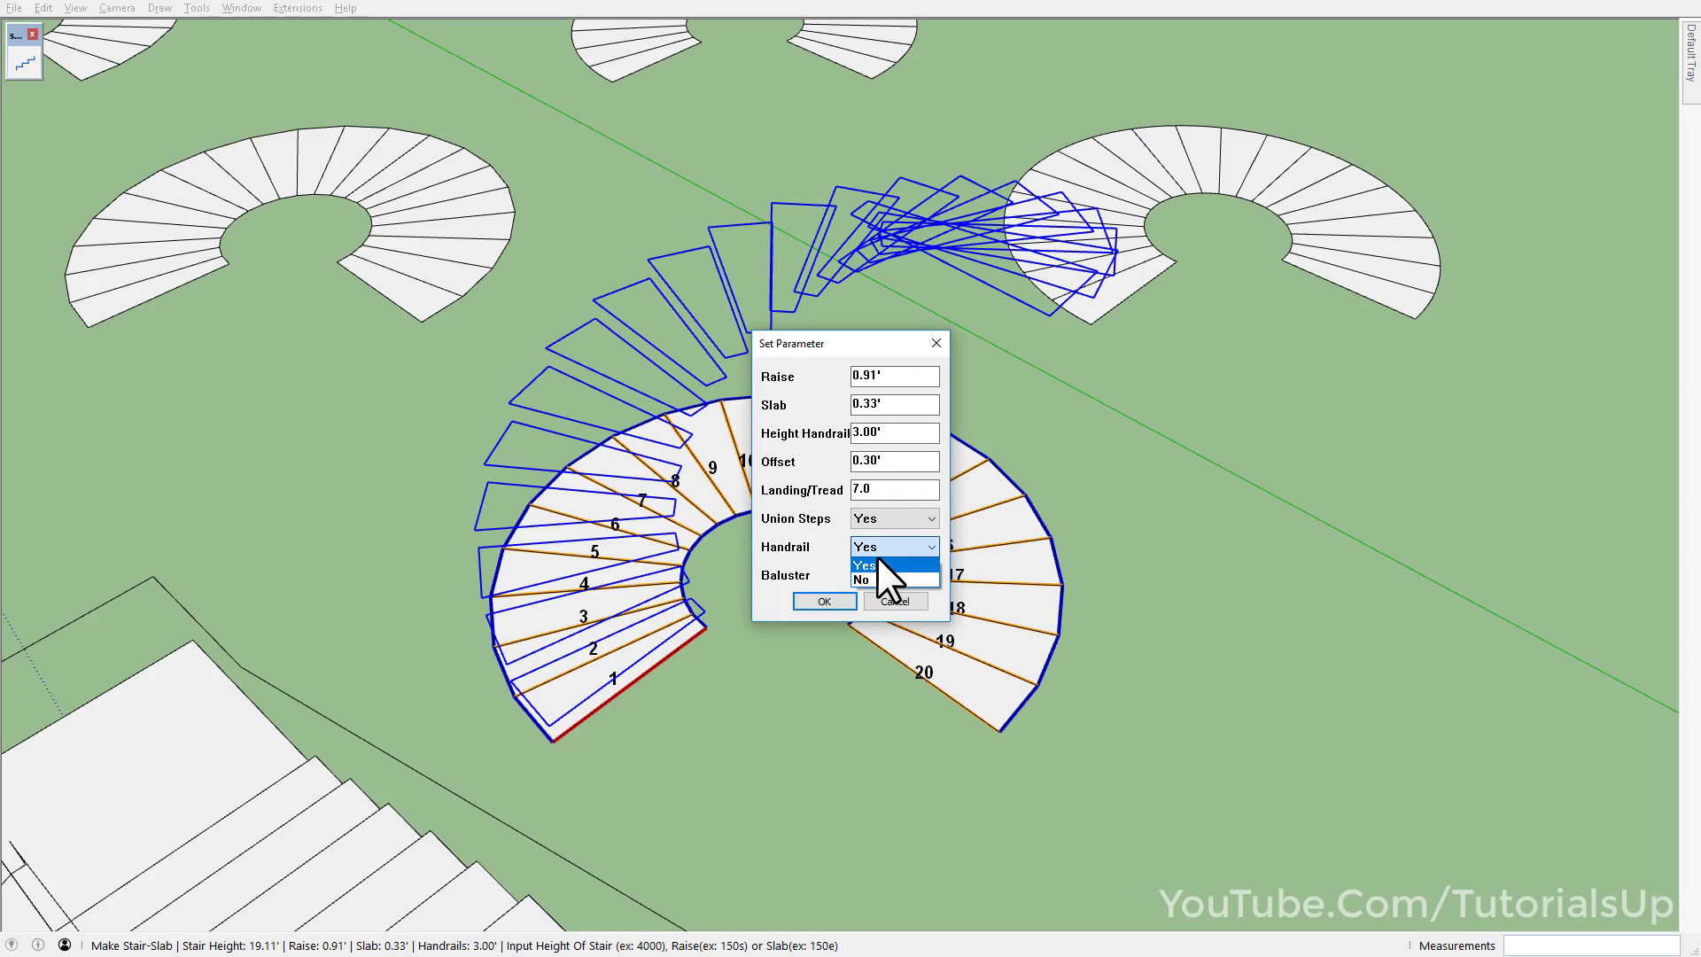
- Build the spiral stair with Handrail and Baluster both set to Yes, then view it
left_click(870, 564)
left_click(891, 576)
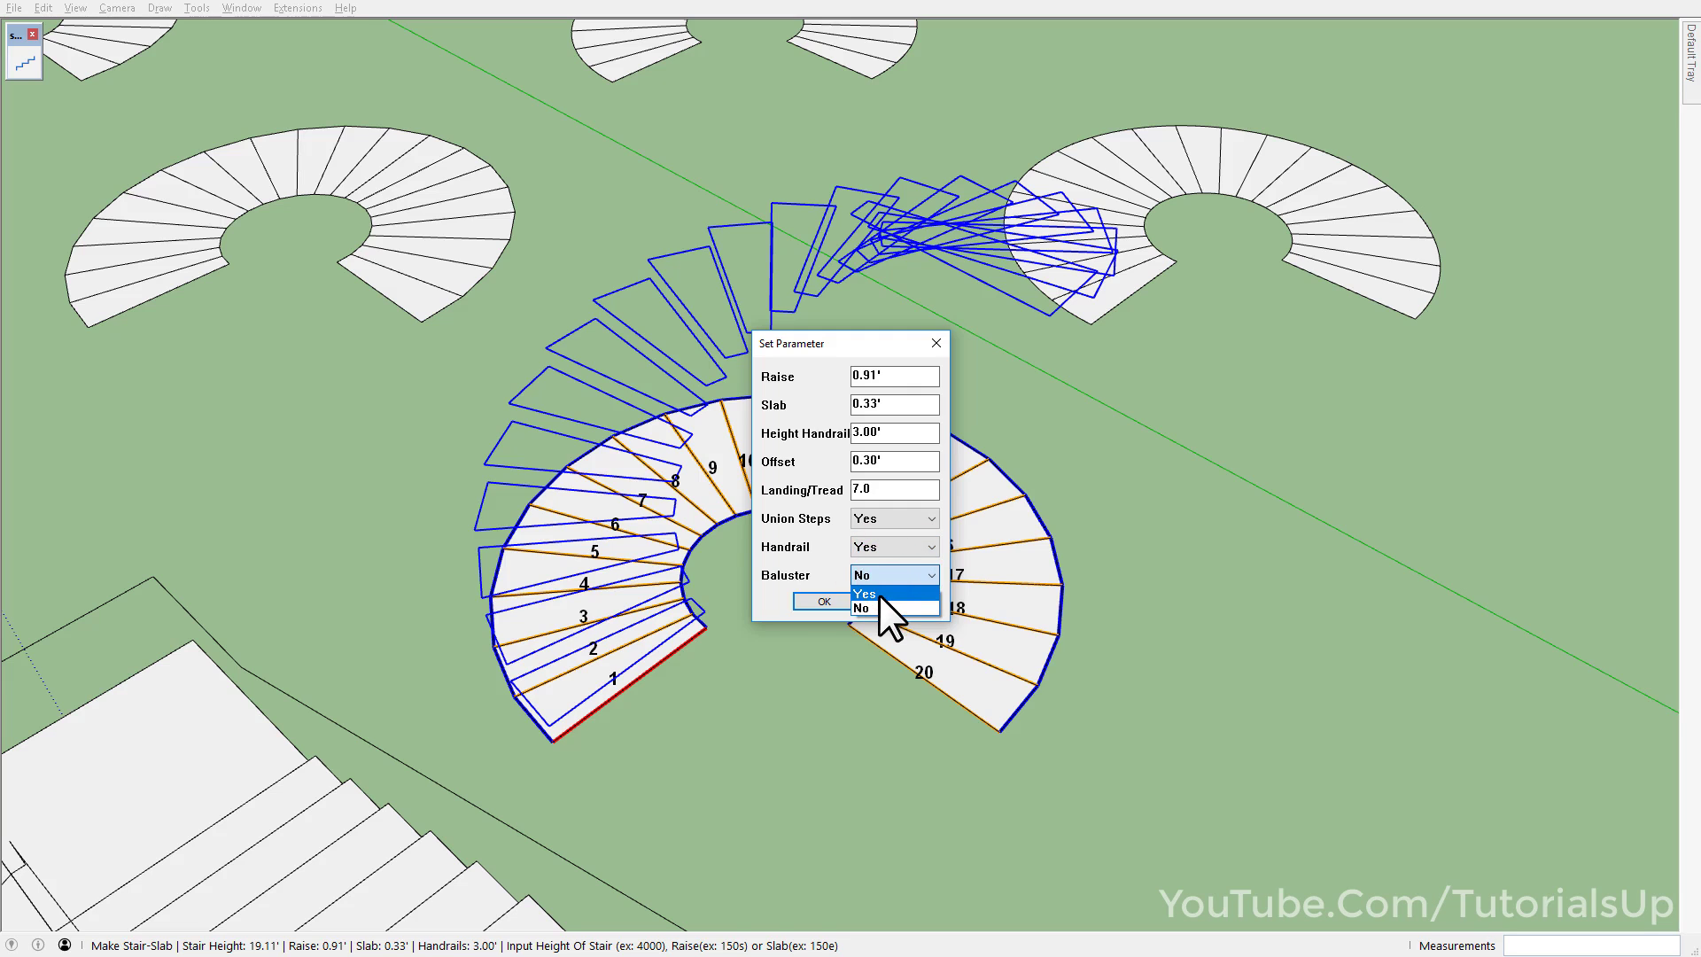
left_click(878, 594)
left_click(822, 601)
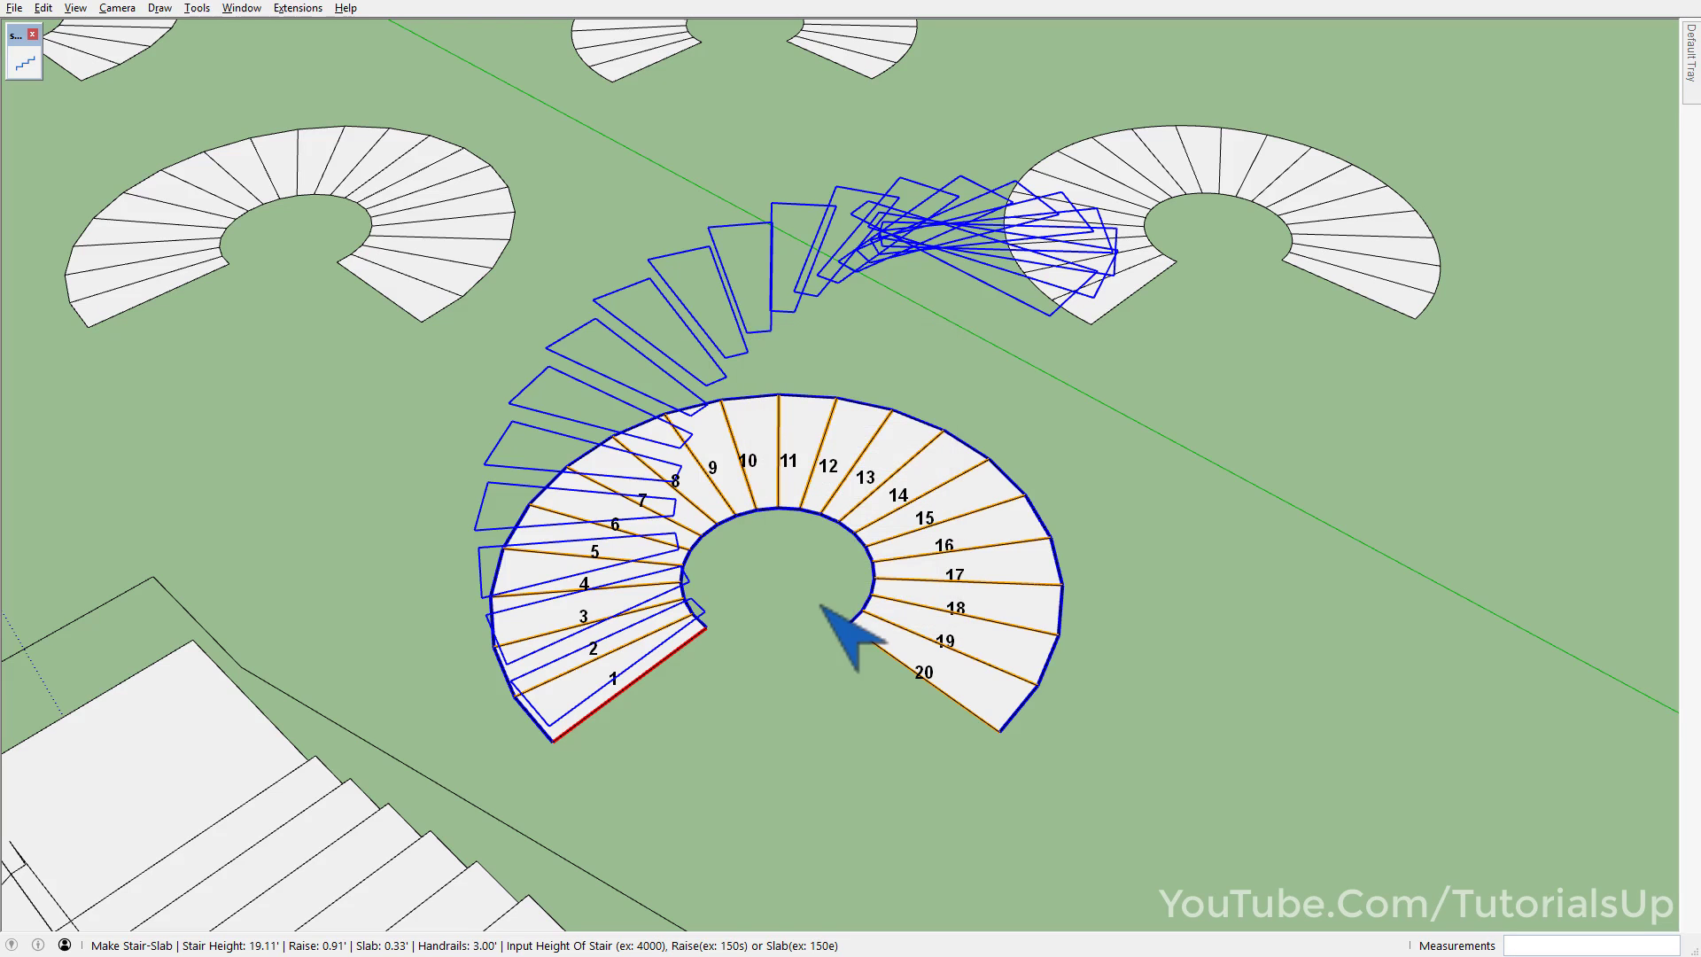
mouse_move(657, 435)
middle_mouse_down()
mouse_move(1112, 408)
mouse_move(561, 570)
mouse_move(930, 436)
mouse_move(943, 451)
mouse_move(831, 502)
mouse_move(479, 562)
middle_mouse_up()
scroll(946, 453, "up", 2)
scroll(608, 440, "down", 3)
scroll(624, 536, "down", 2)
- Delete the old platform staircase group from the scene
scroll(625, 540, "down", 3)
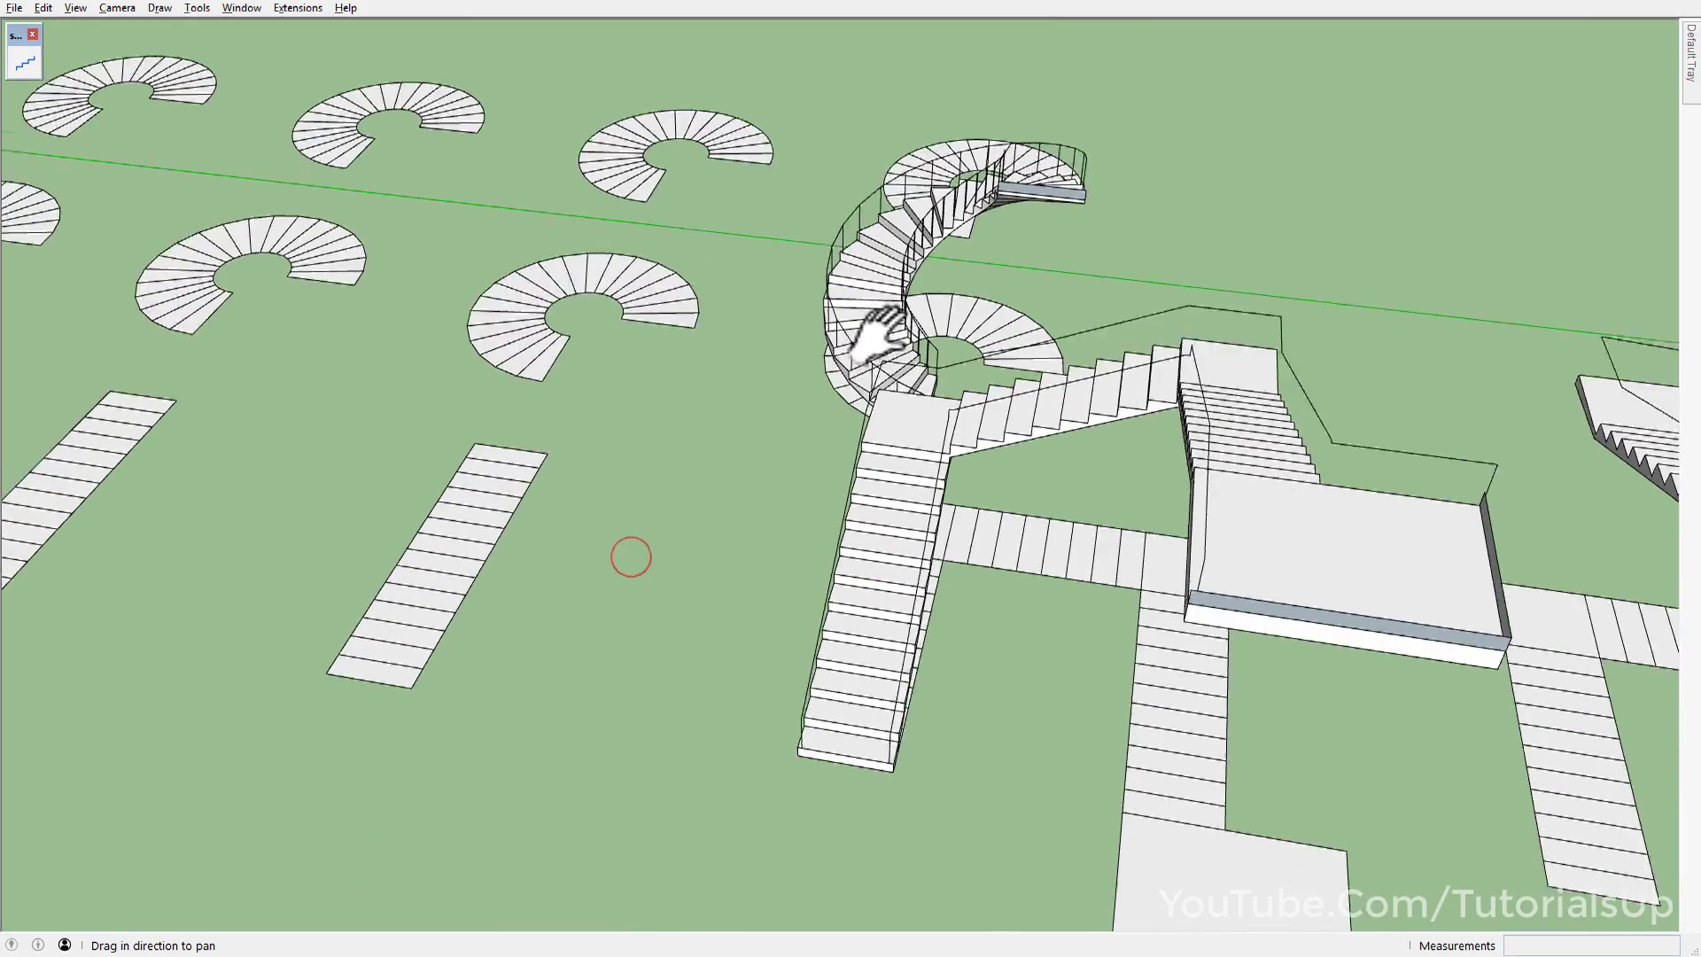
middle_click_drag(630, 555, 532, 520, "shift")
mouse_move(930, 474)
middle_mouse_down()
mouse_move(796, 406)
mouse_move(706, 411)
middle_mouse_up()
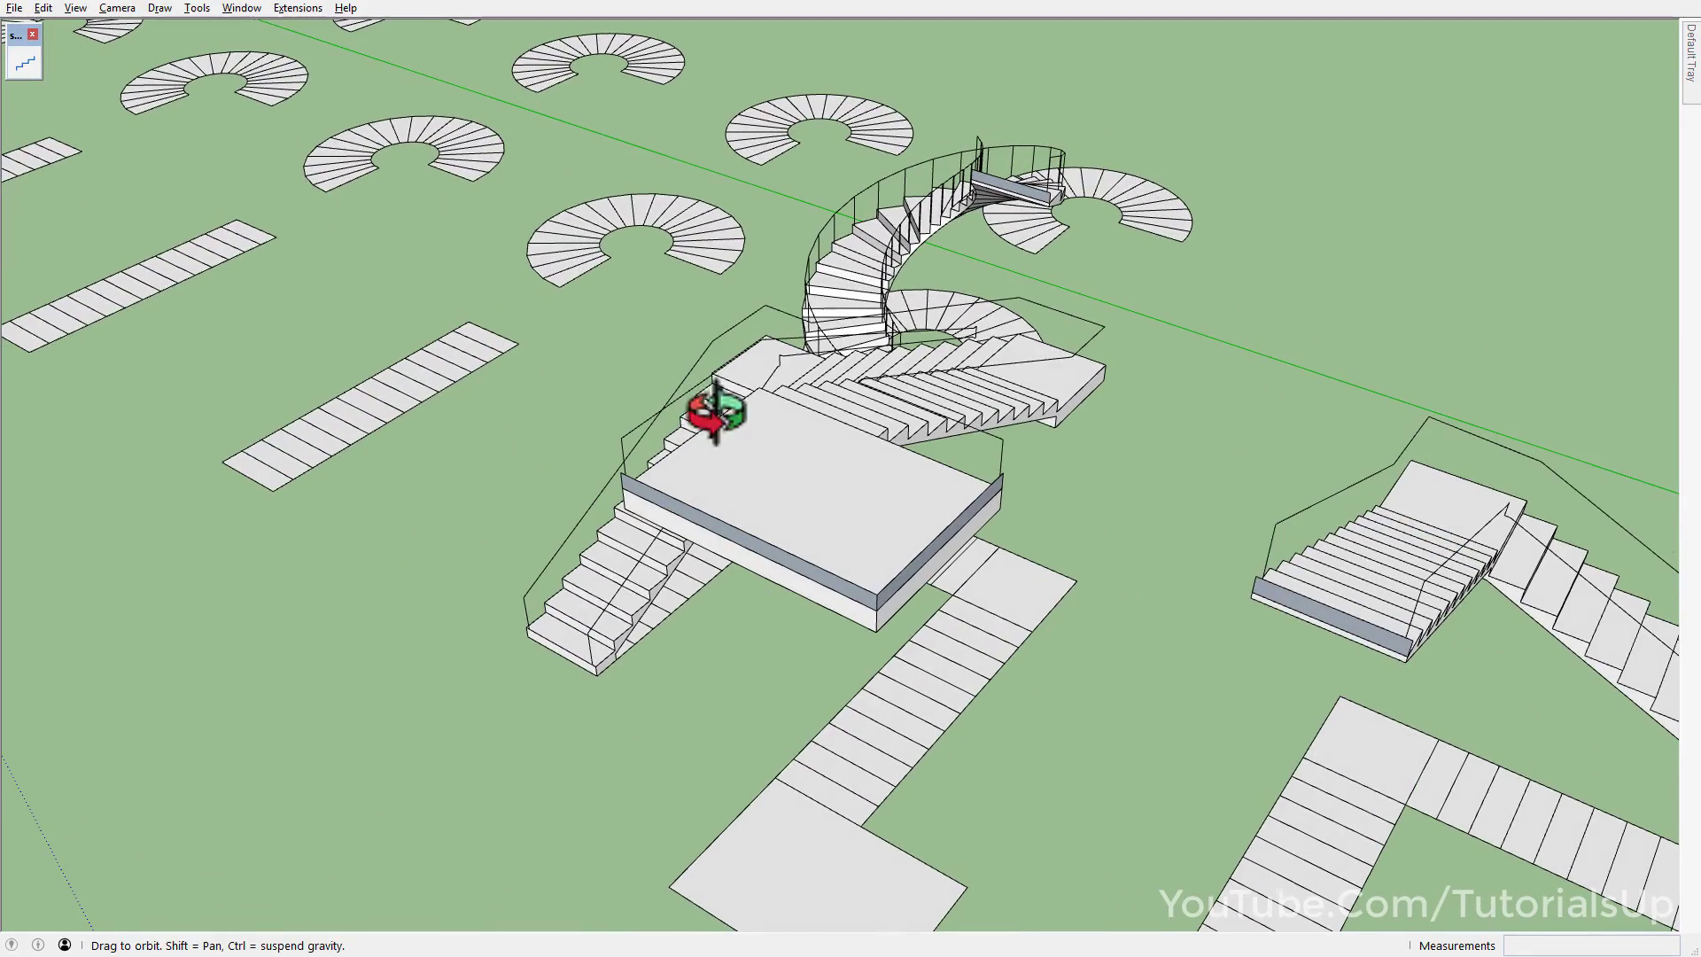
left_click(658, 414)
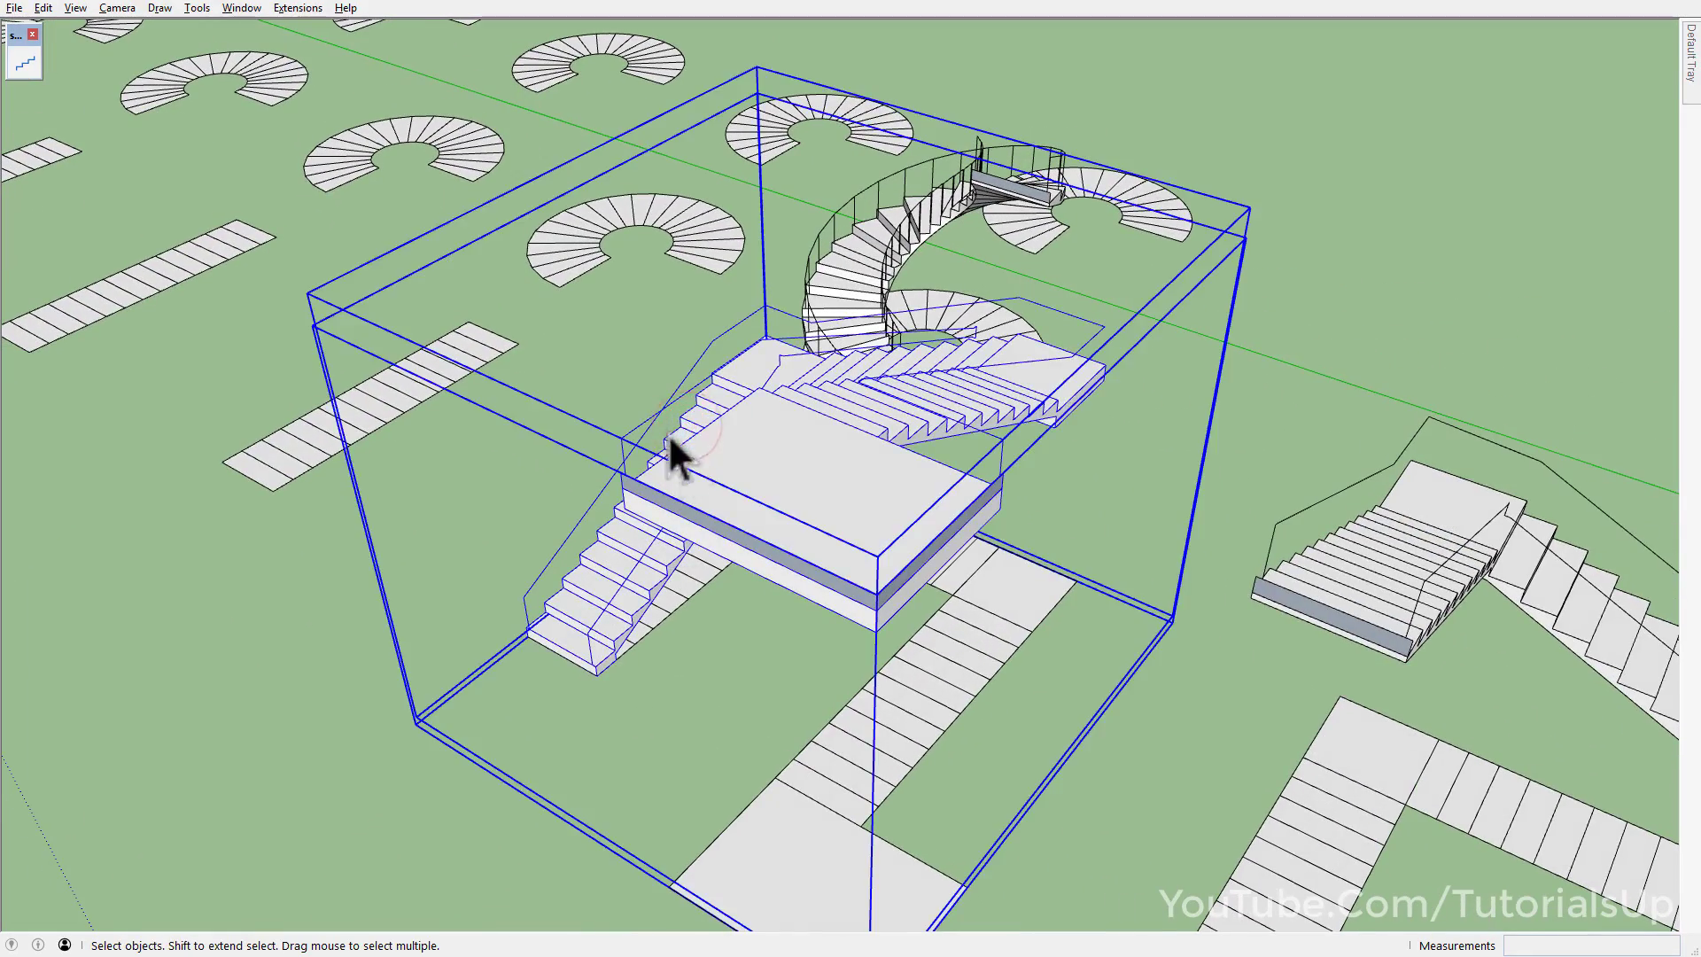
key("Delete")
- Build the flat U-shaped layout into a stair with landing, handrails and balusters
left_click(674, 574)
scroll(604, 533, "down", 5)
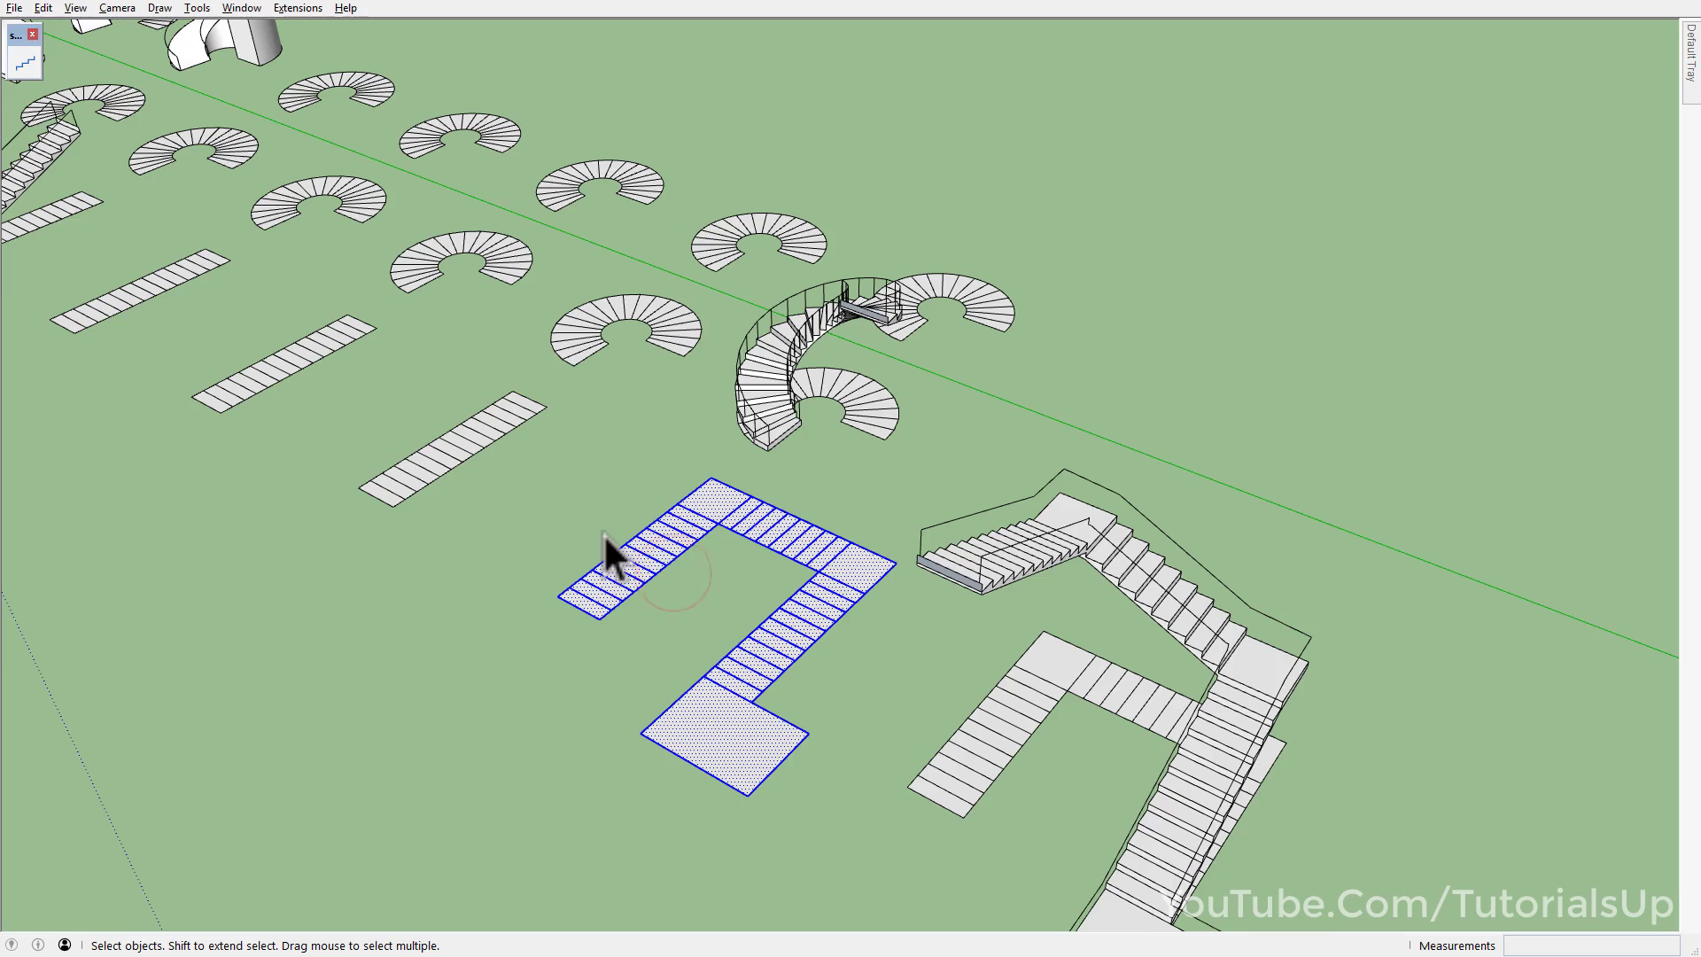
scroll(704, 695, "up", 3)
left_click(26, 64)
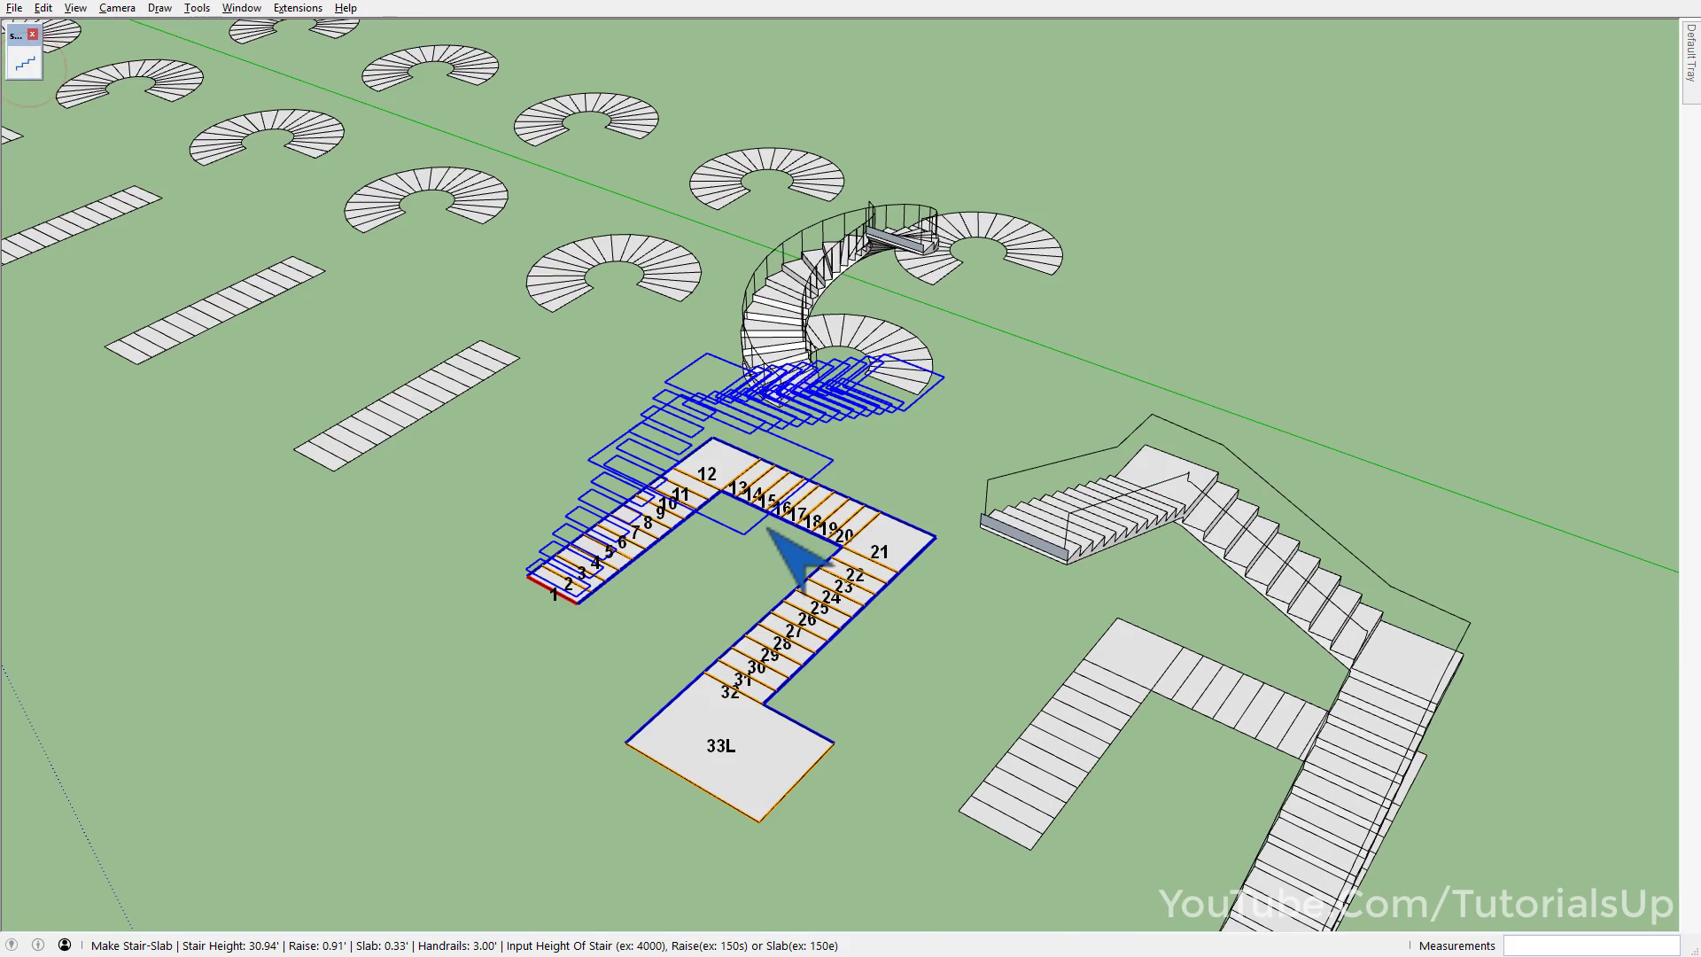
key("Return")
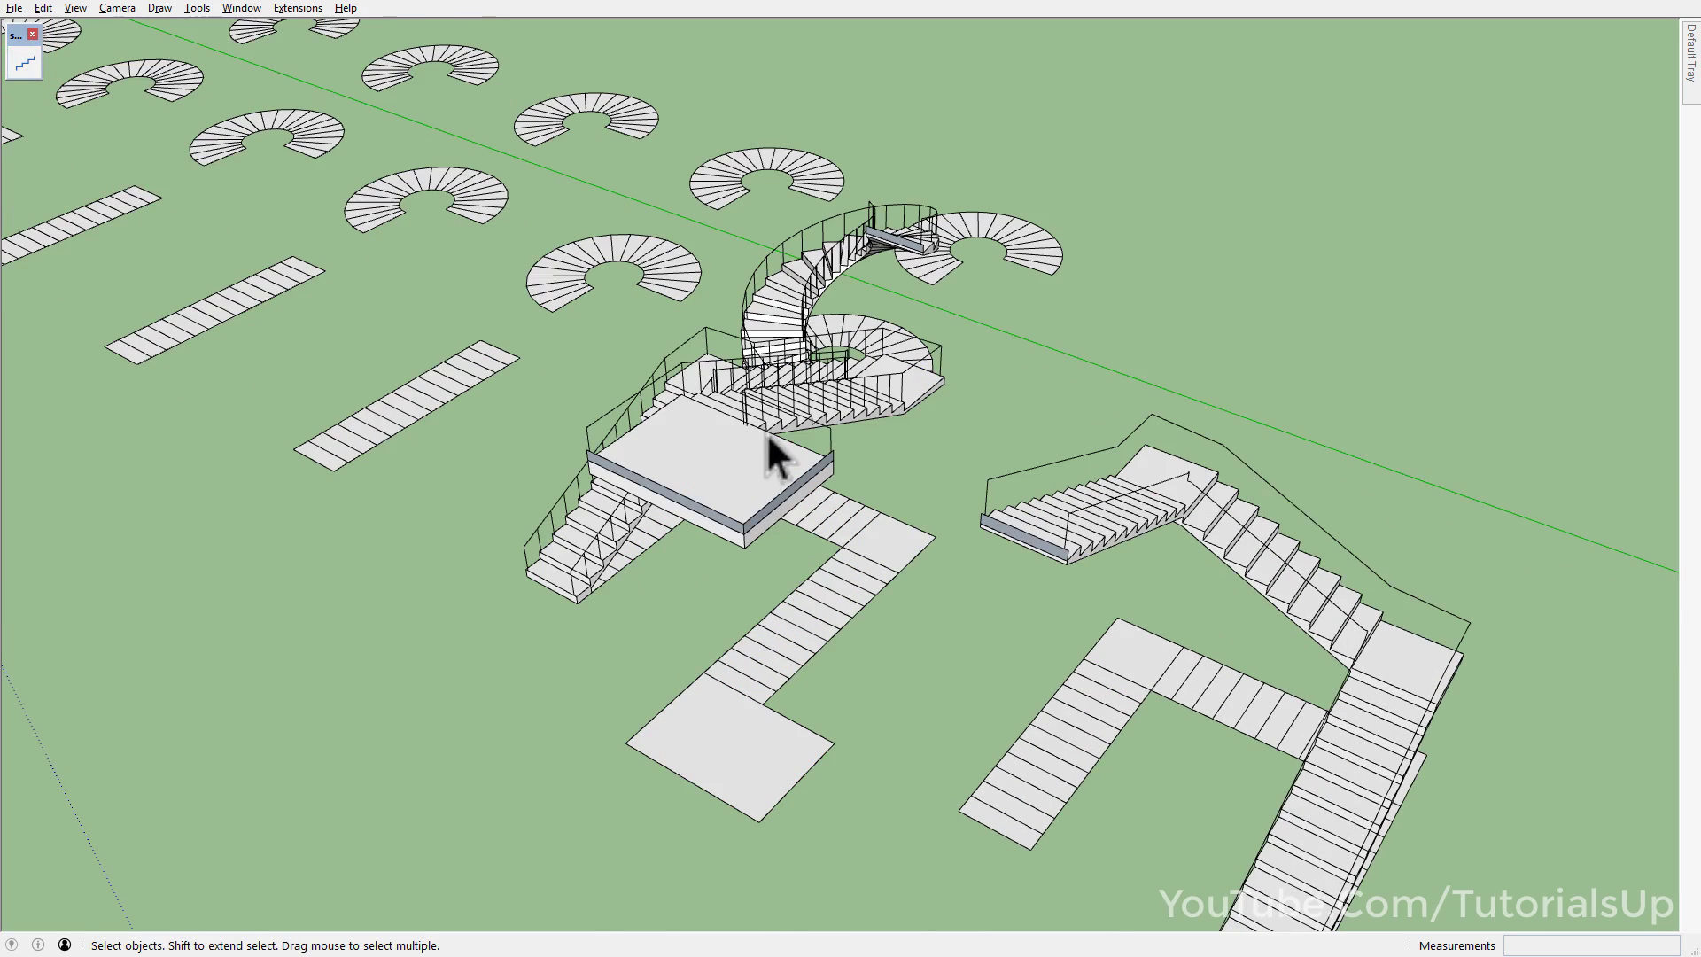
scroll(767, 432, "up", 2)
mouse_move(737, 417)
middle_mouse_down()
mouse_move(1594, 180)
mouse_move(1526, 441)
mouse_move(1181, 573)
mouse_move(588, 452)
mouse_move(620, 353)
mouse_move(664, 470)
mouse_move(771, 539)
middle_mouse_up()
- Start the stair maker on the straight strip with Baluster set to No
middle_click_drag(375, 354, 664, 473, "shift")
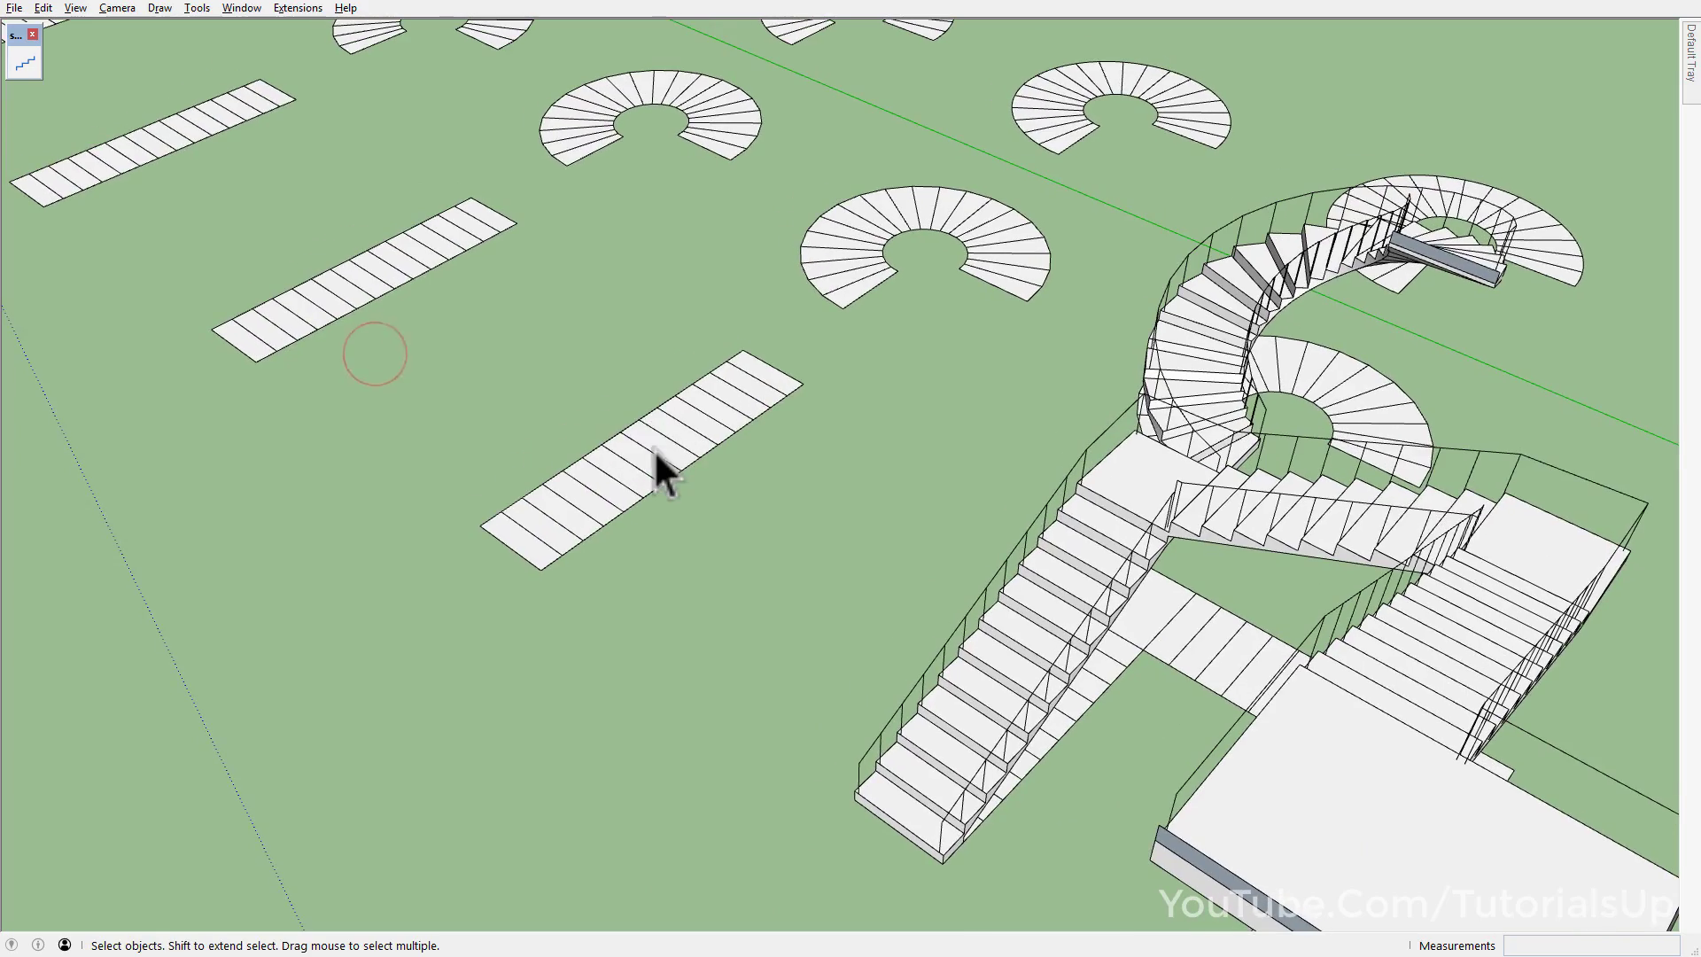
triple_click(655, 450)
left_click(30, 60)
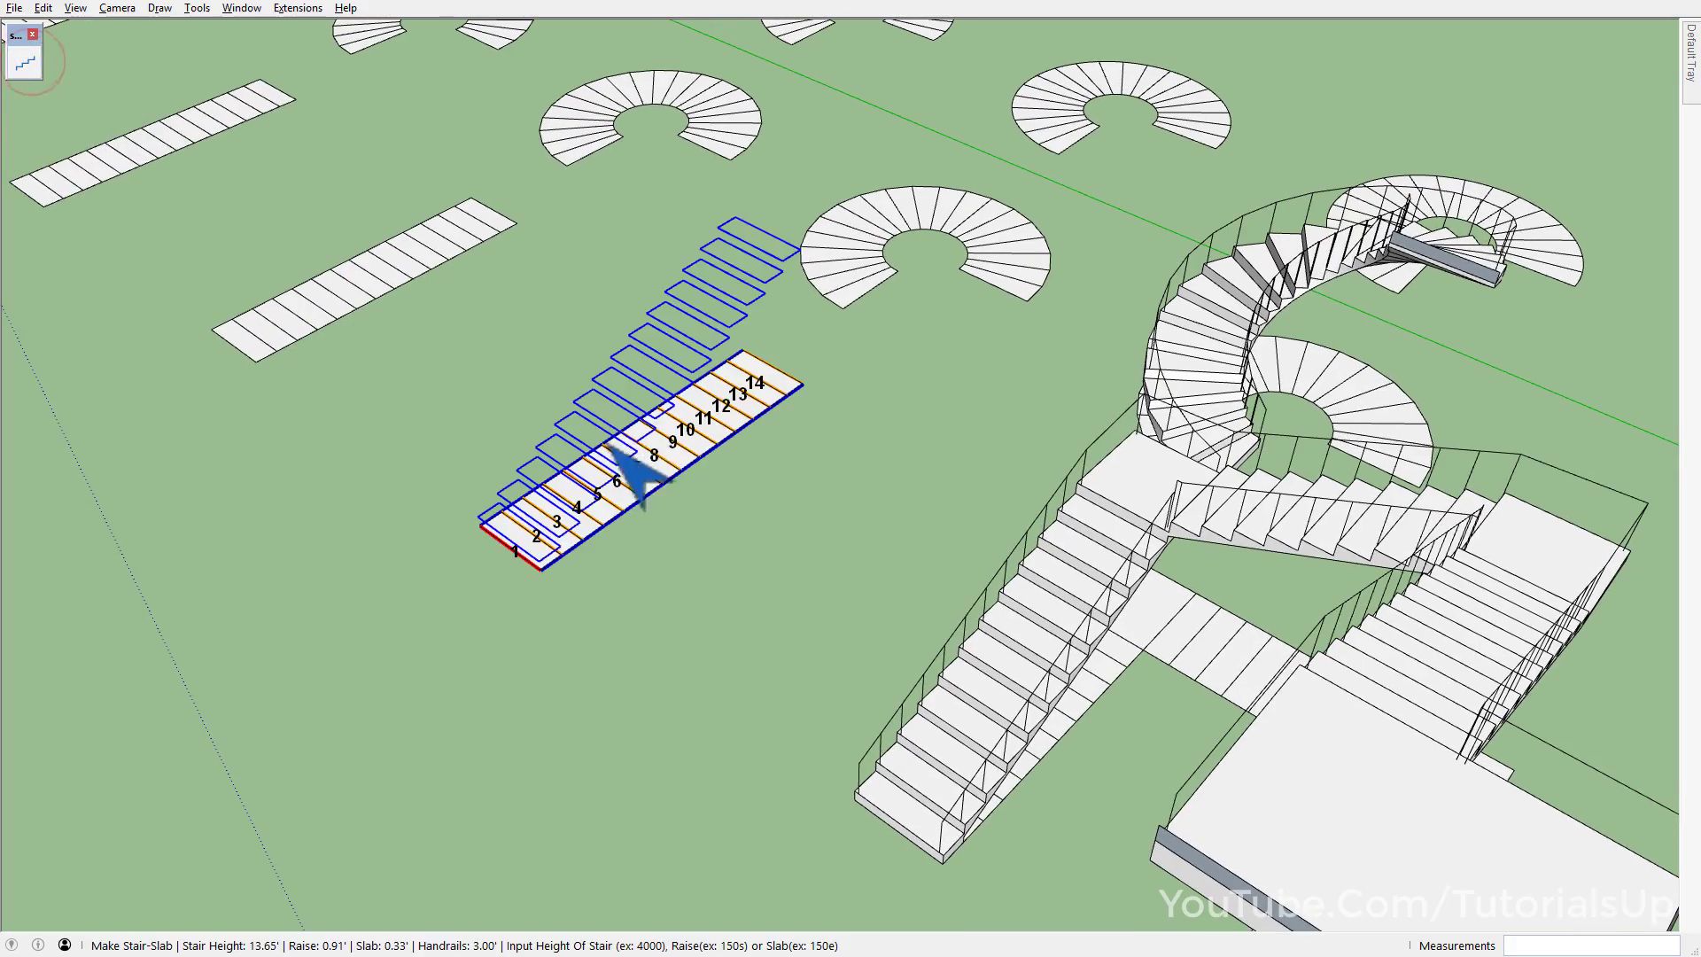
right_click(621, 441)
left_click(721, 662)
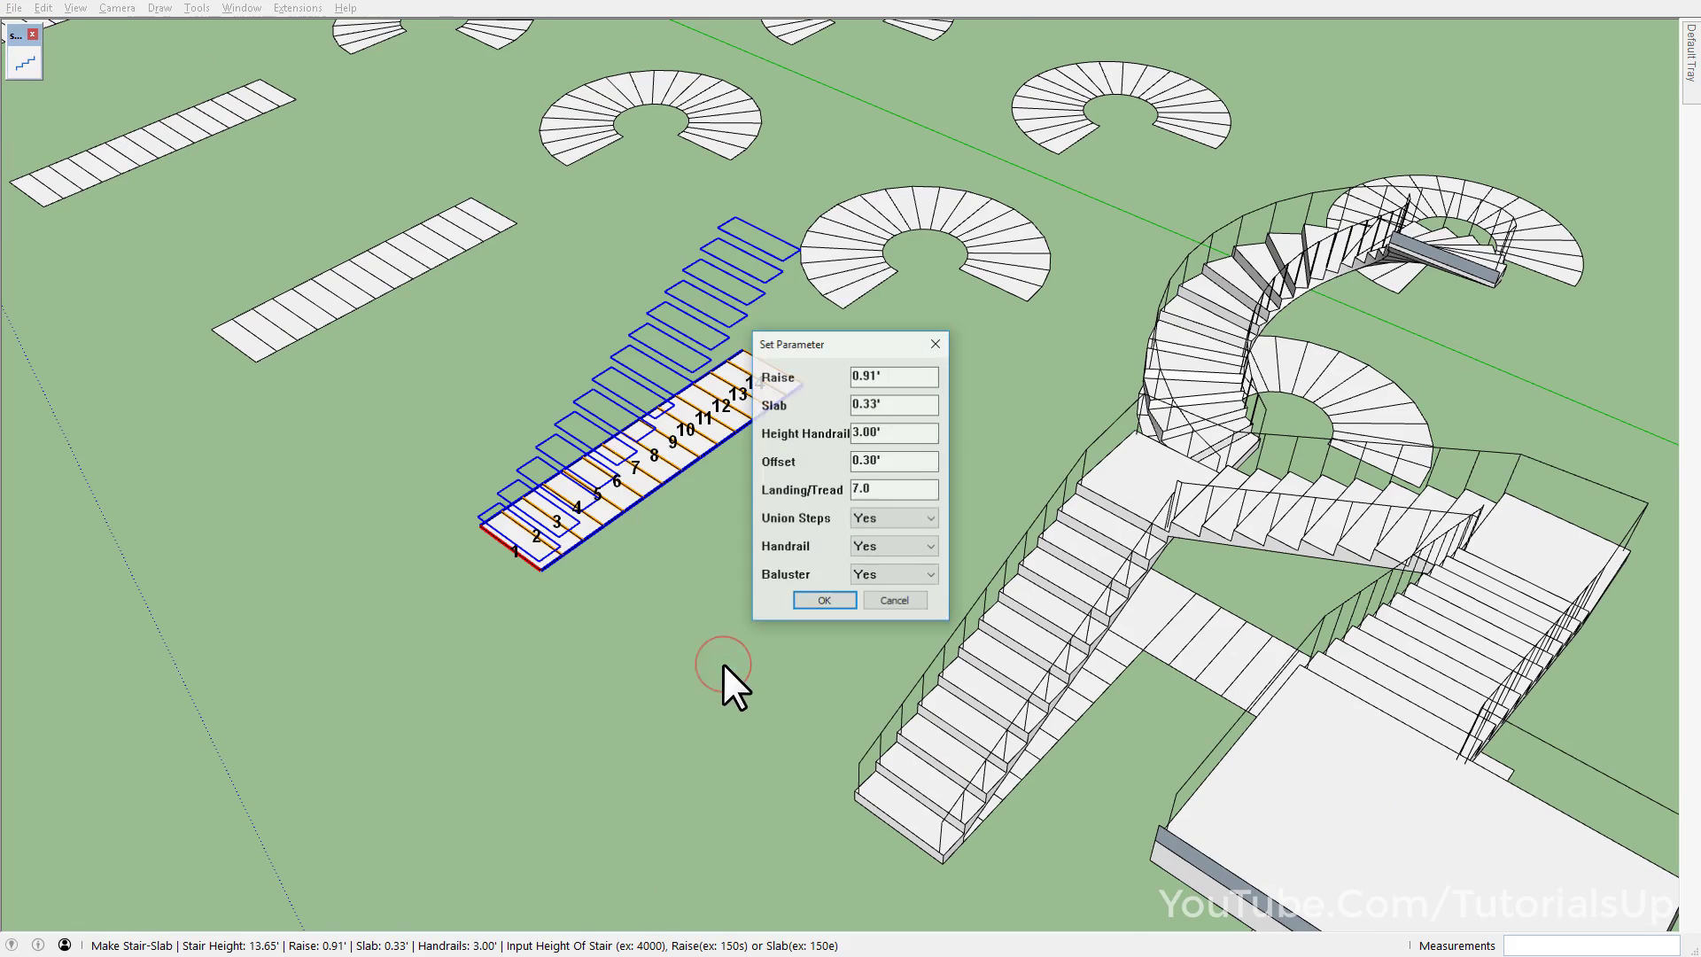
left_click(885, 577)
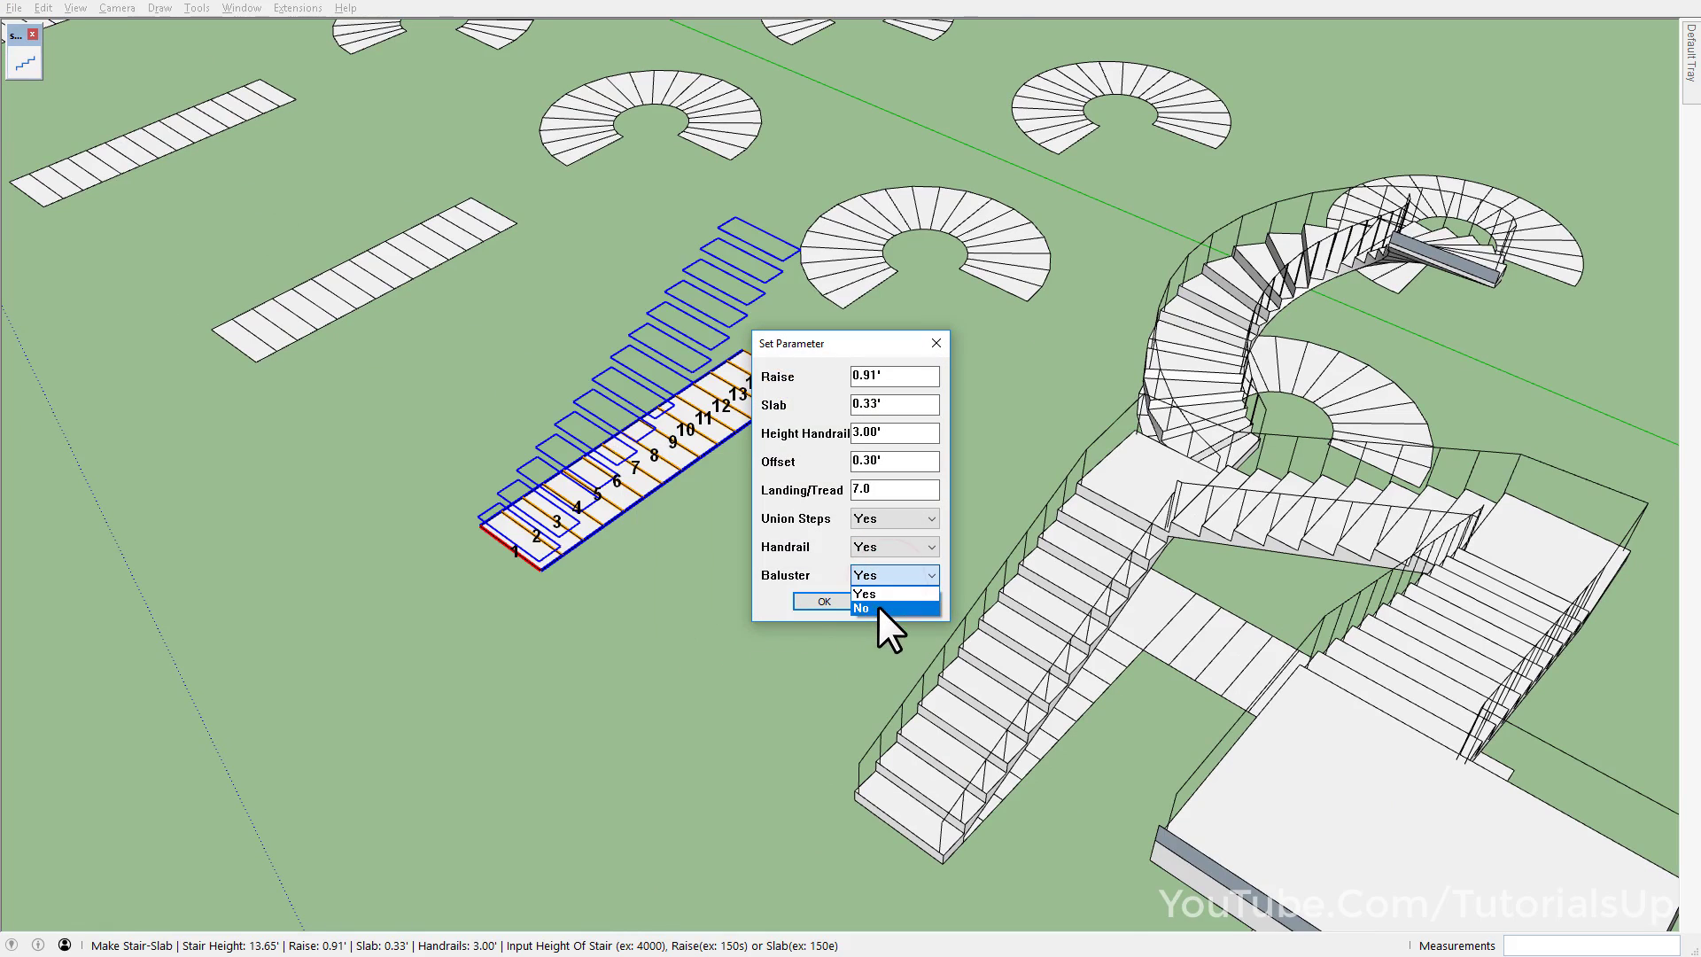
left_click(826, 600)
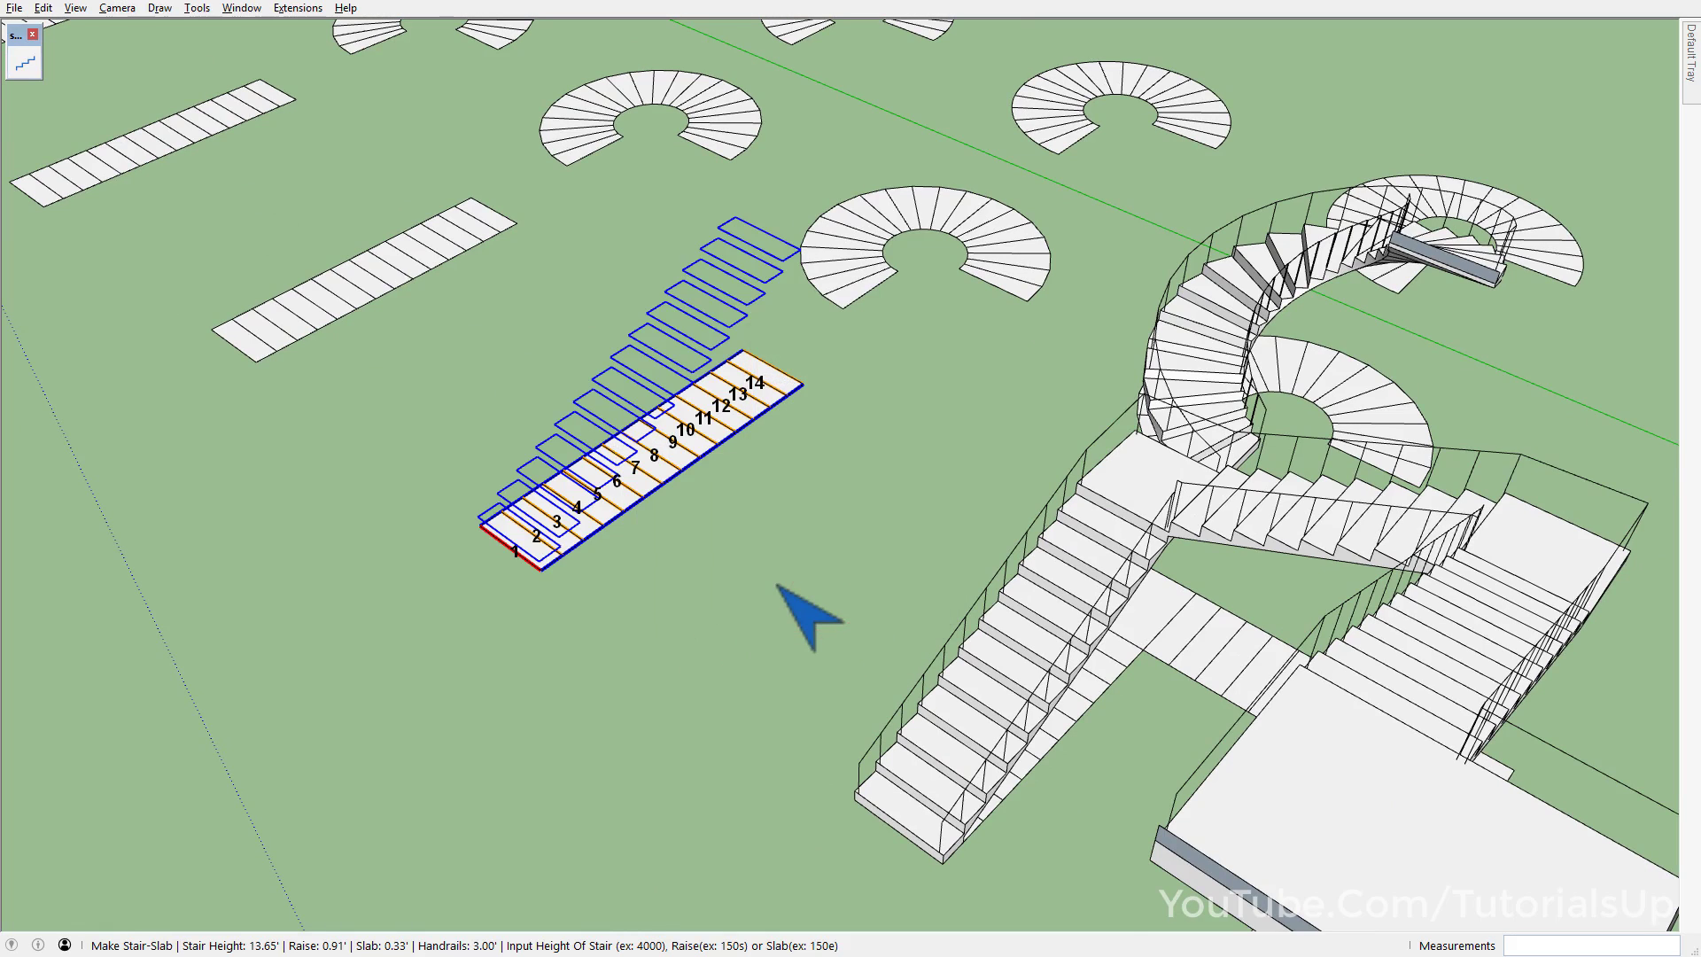
- Generate the 14-step straight stair with handrails only and reframe the view
left_click(779, 584)
scroll(670, 345, "up", 3)
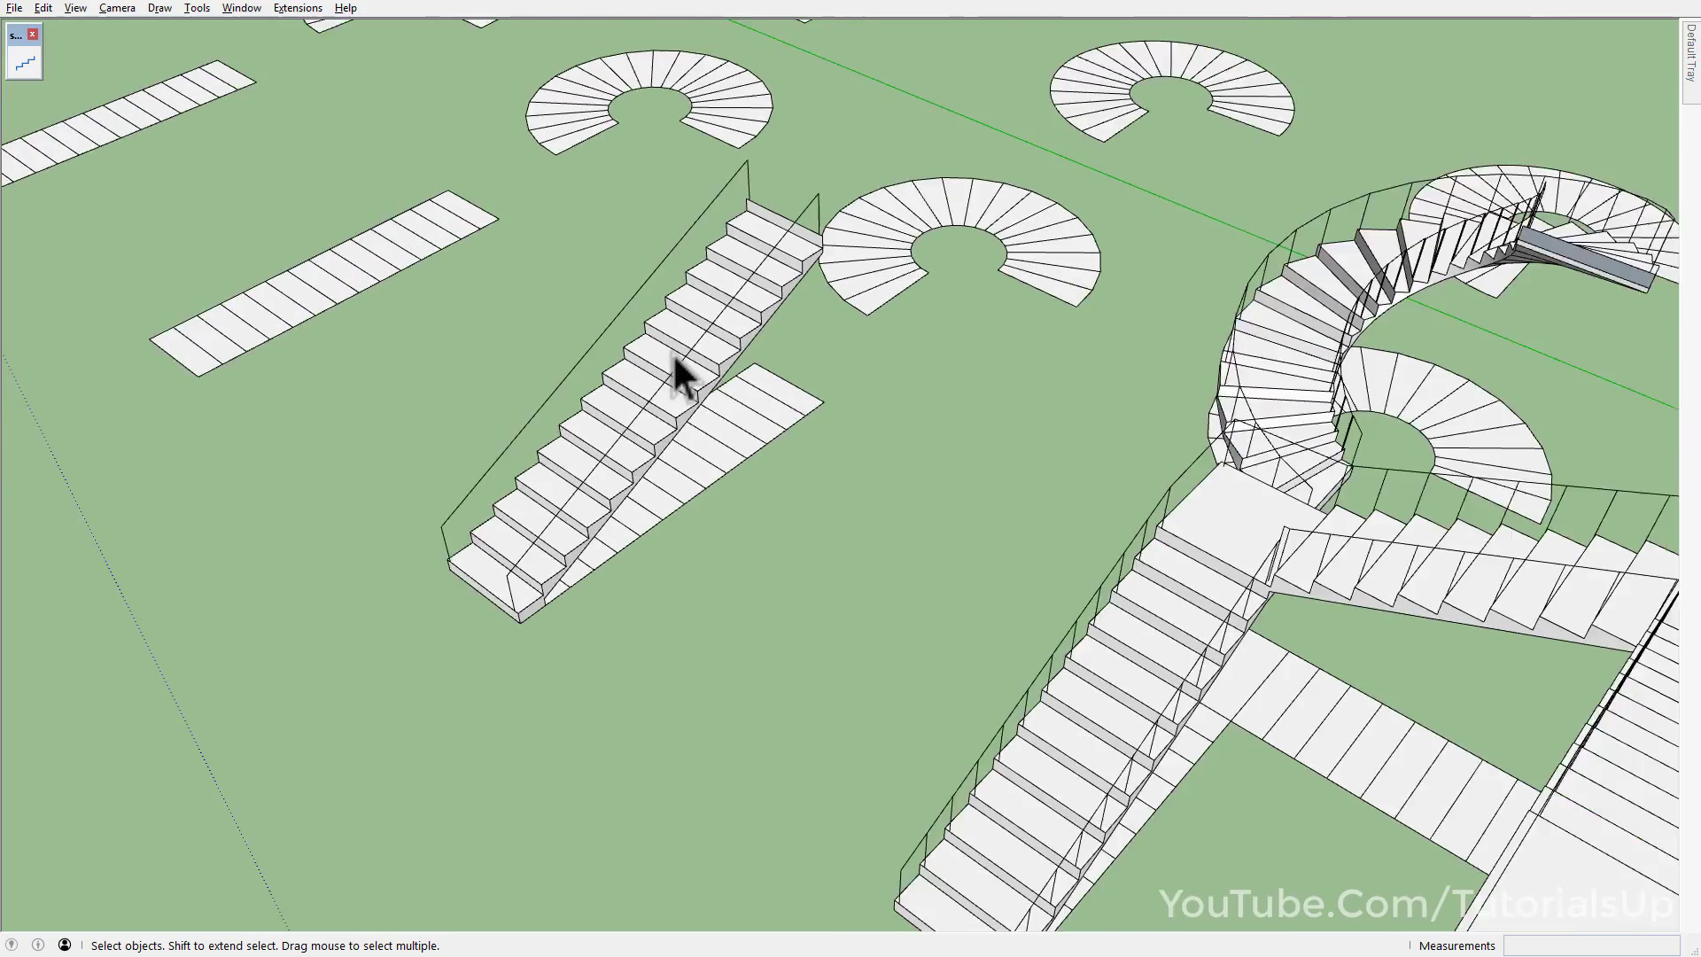
scroll(675, 356, "down", 2)
scroll(674, 356, "down", 1)
scroll(674, 356, "down", 1)
scroll(674, 356, "down", 1)
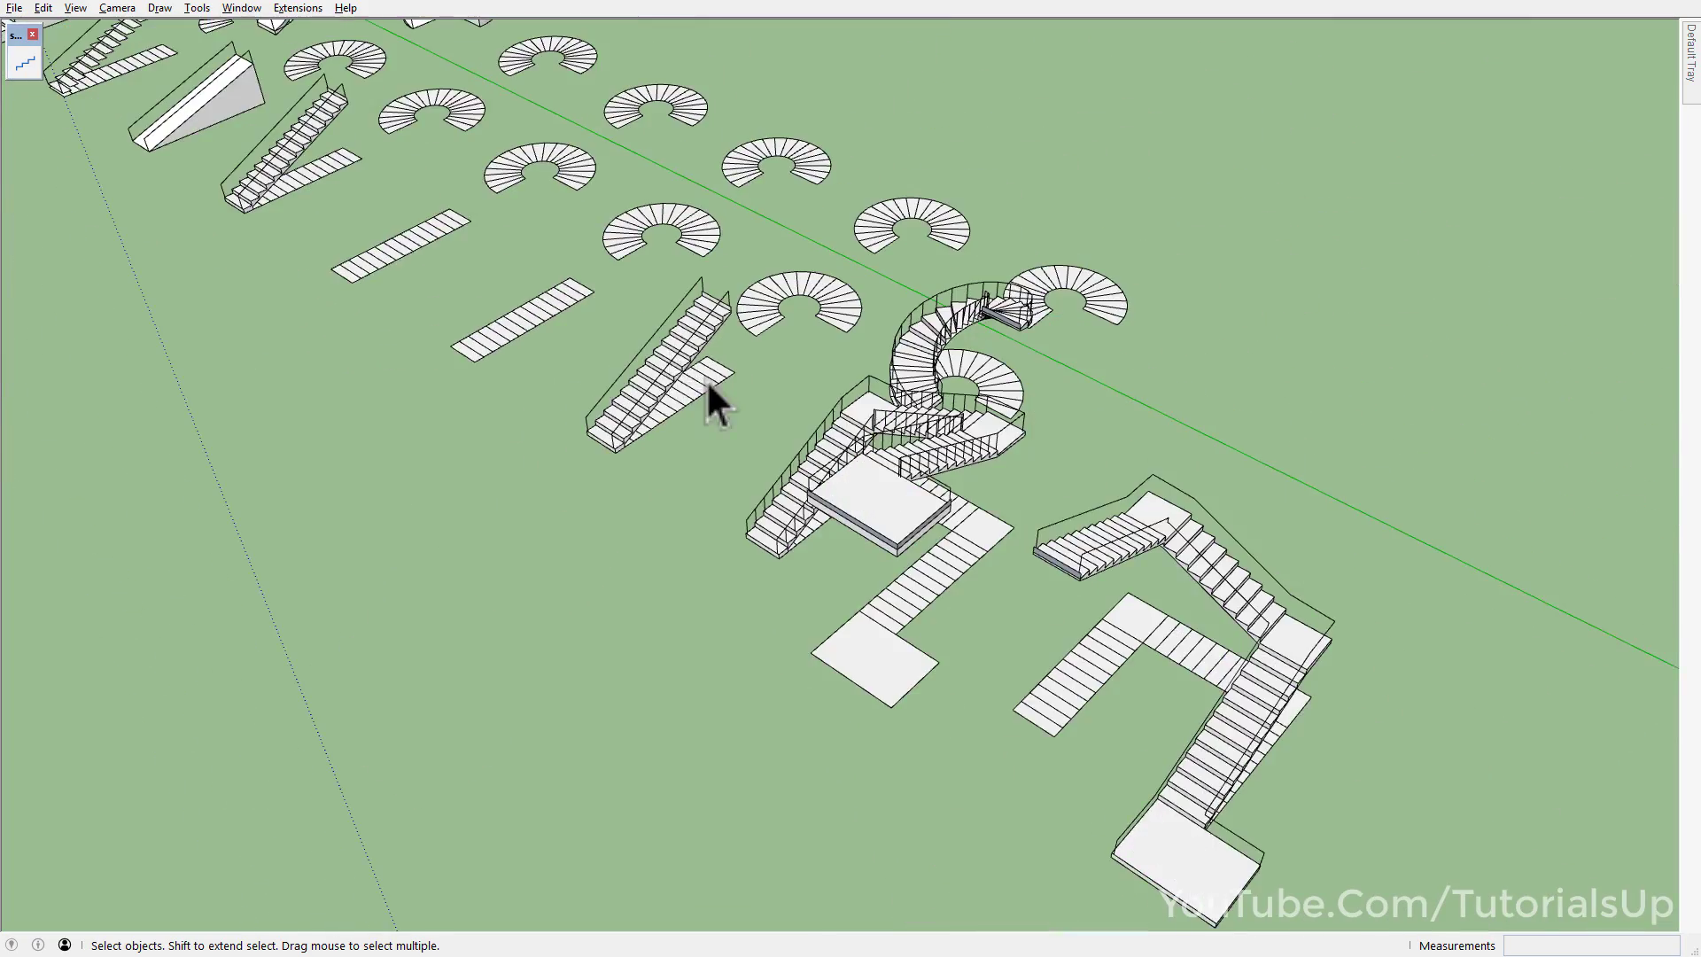
middle_click_drag(709, 387, 742, 493, "shift")
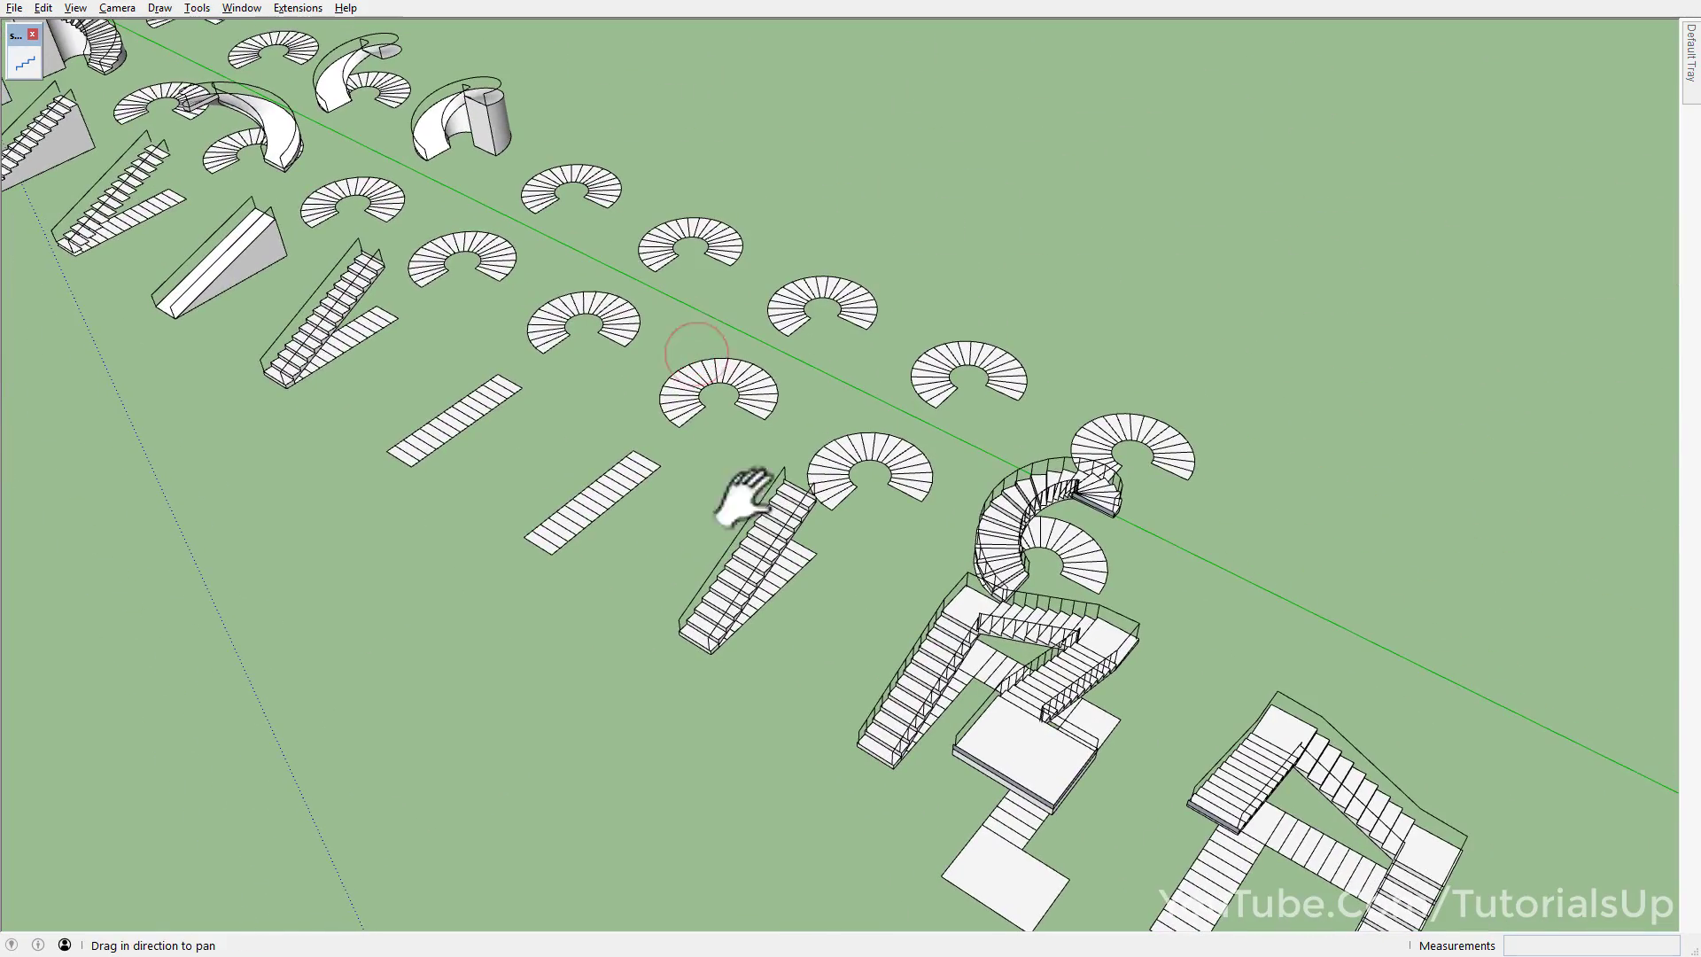
- Start the stair maker on the flat straight step layout
left_click(684, 380)
scroll(549, 496, "up", 2)
scroll(549, 496, "up", 2)
mouse_move(549, 496)
middle_mouse_down("shift")
mouse_move(656, 498)
mouse_move(777, 565)
mouse_move(710, 532)
middle_mouse_up("shift")
left_click(777, 565)
left_click(24, 66)
scroll(1017, 443, "up", 3)
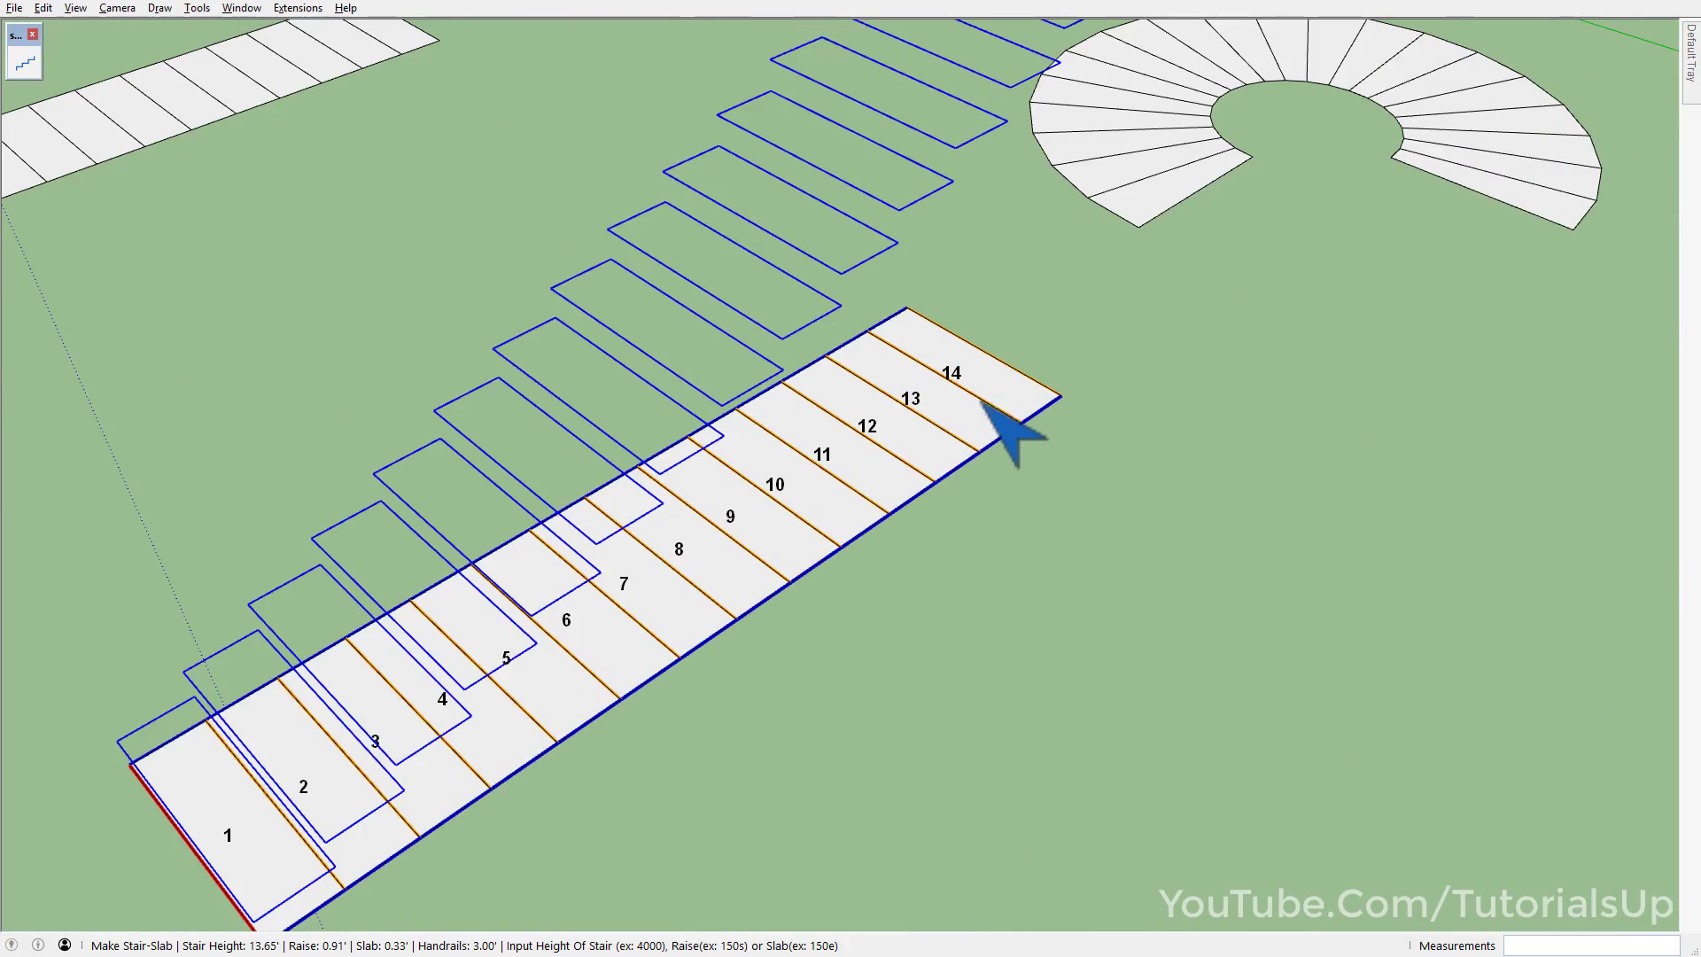
scroll(984, 403, "down", 2)
- Re-index step 14 to 13 and finish the trial Stair-Slab stair
left_click(1001, 390)
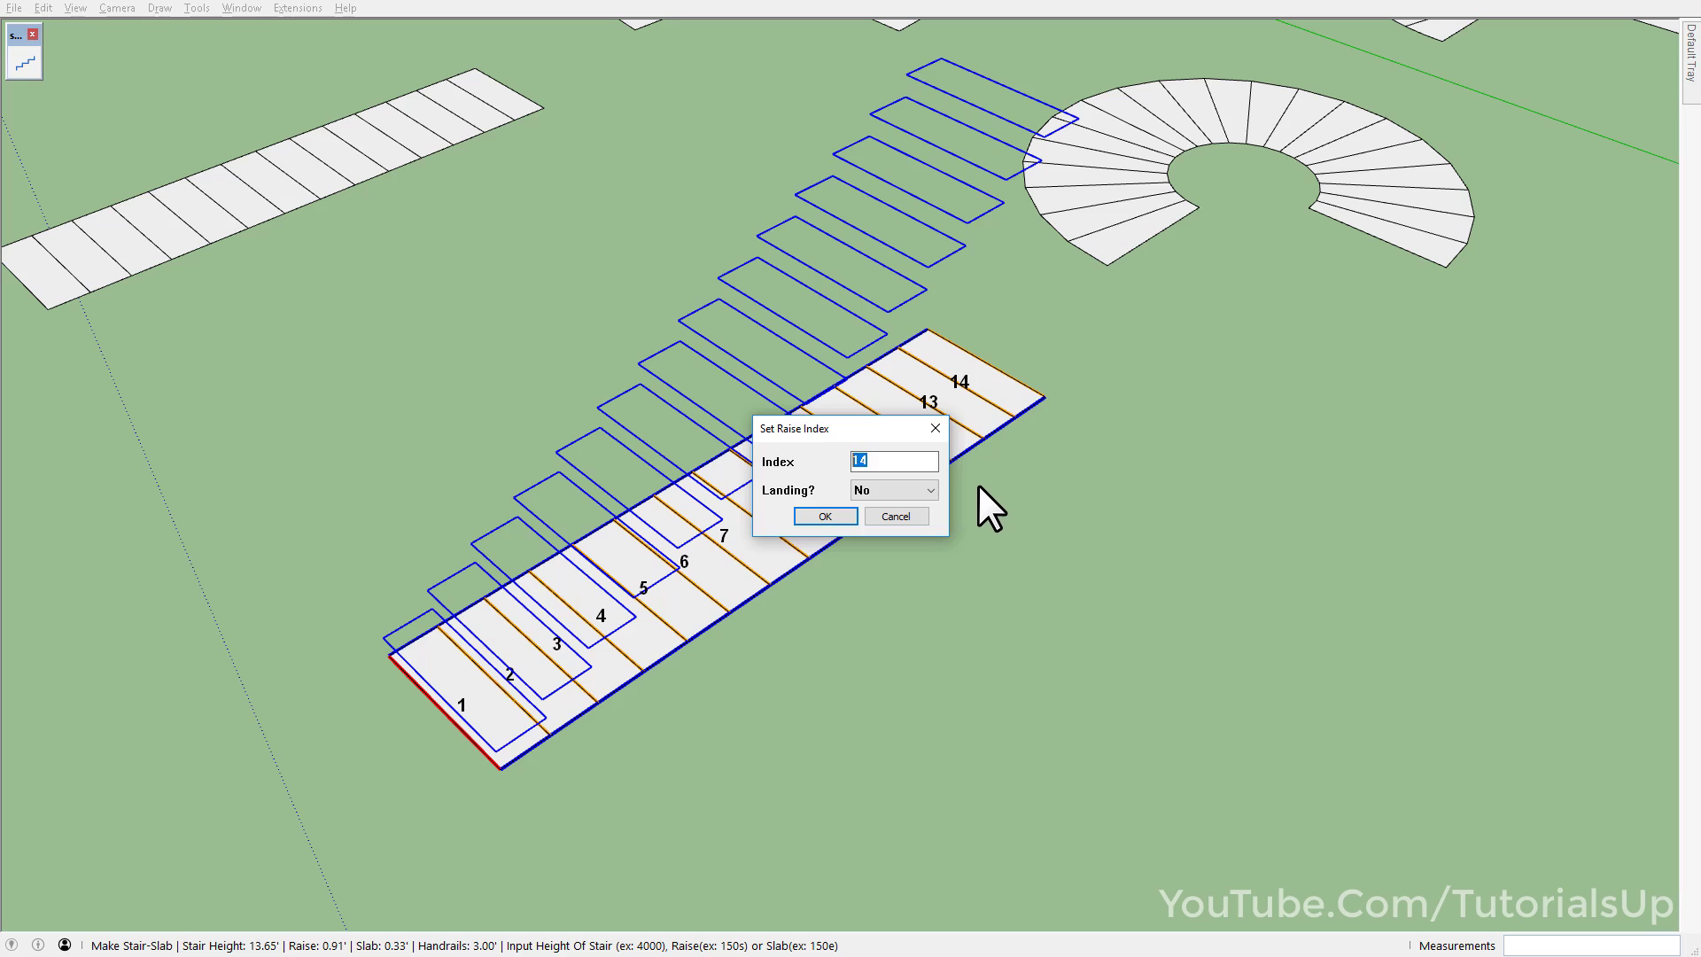
type("13")
left_click(825, 516)
scroll(877, 545, "down", 2)
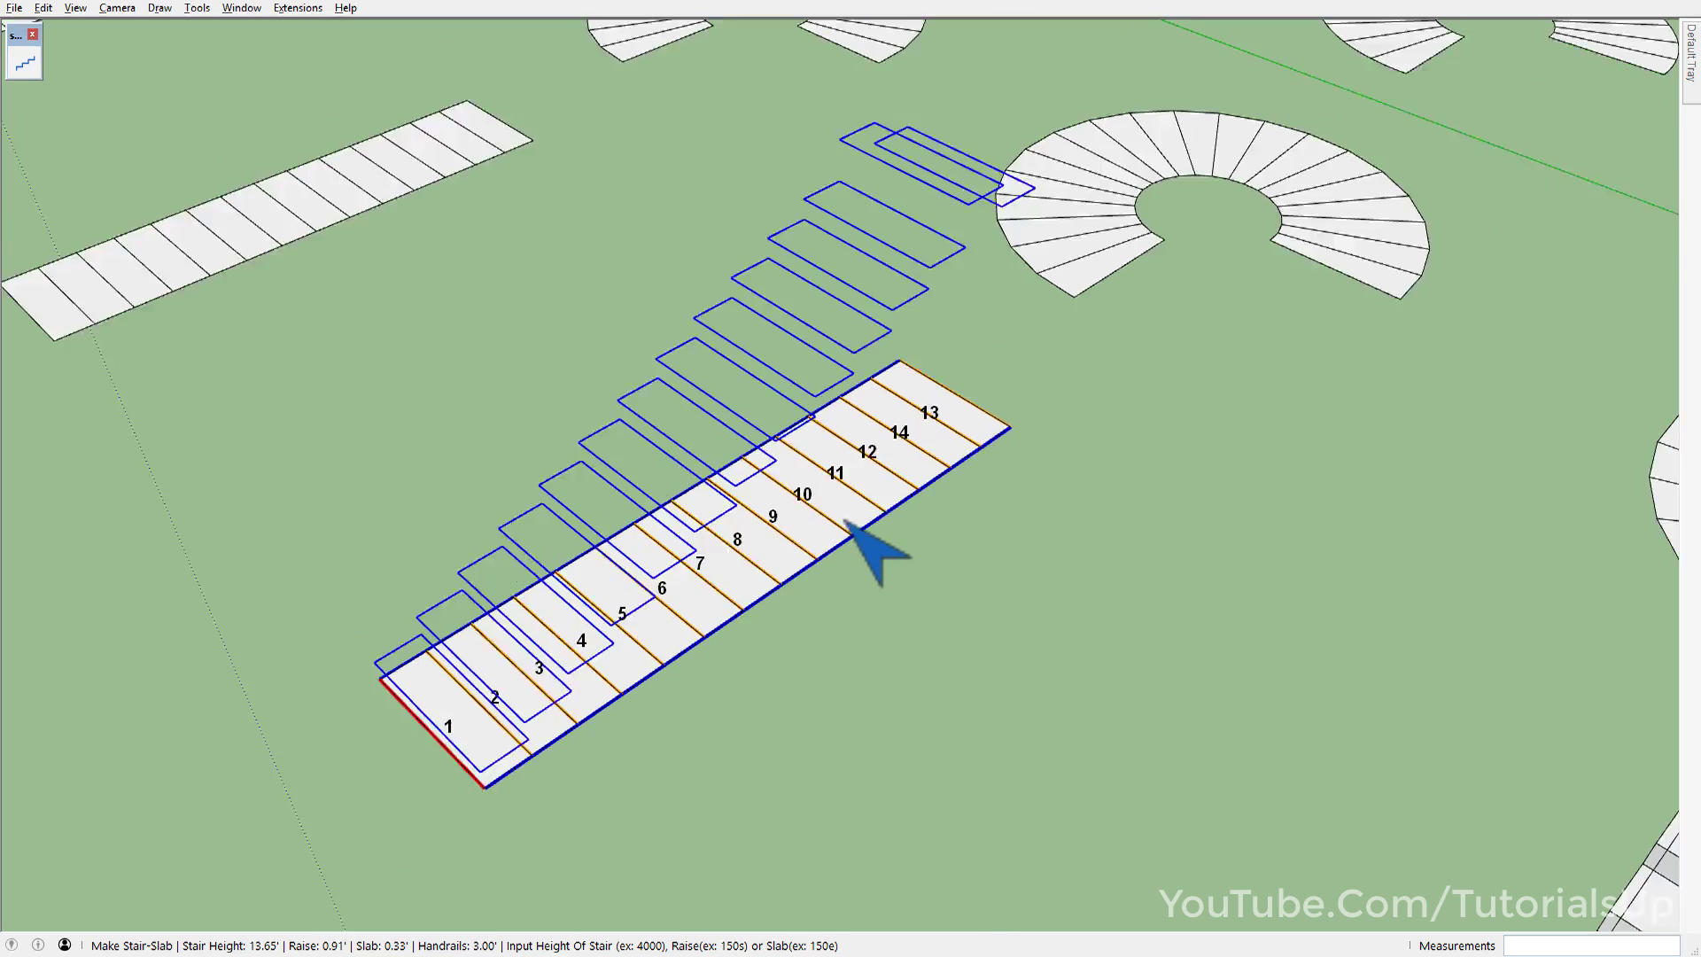
scroll(885, 525, "down", 2)
middle_click_drag(861, 501, 721, 475)
key("Return")
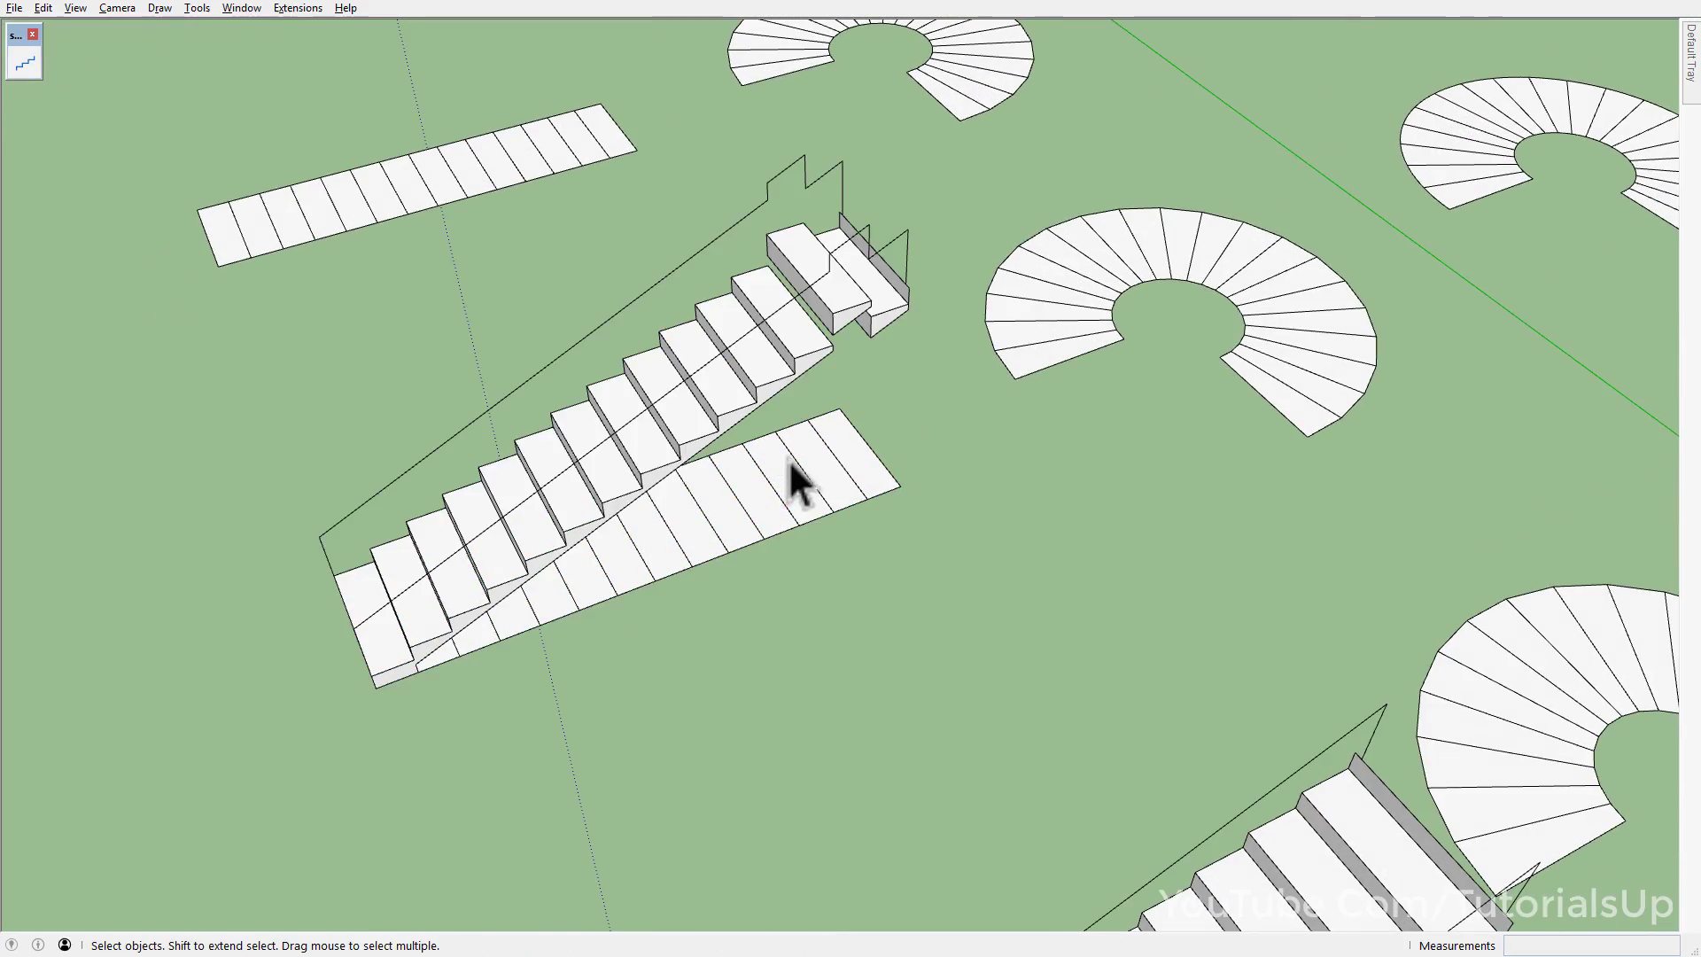
- Inspect the trial stair, then undo it back to the flat slab
scroll(778, 306, "up", 2)
middle_click_drag(901, 306, 828, 315)
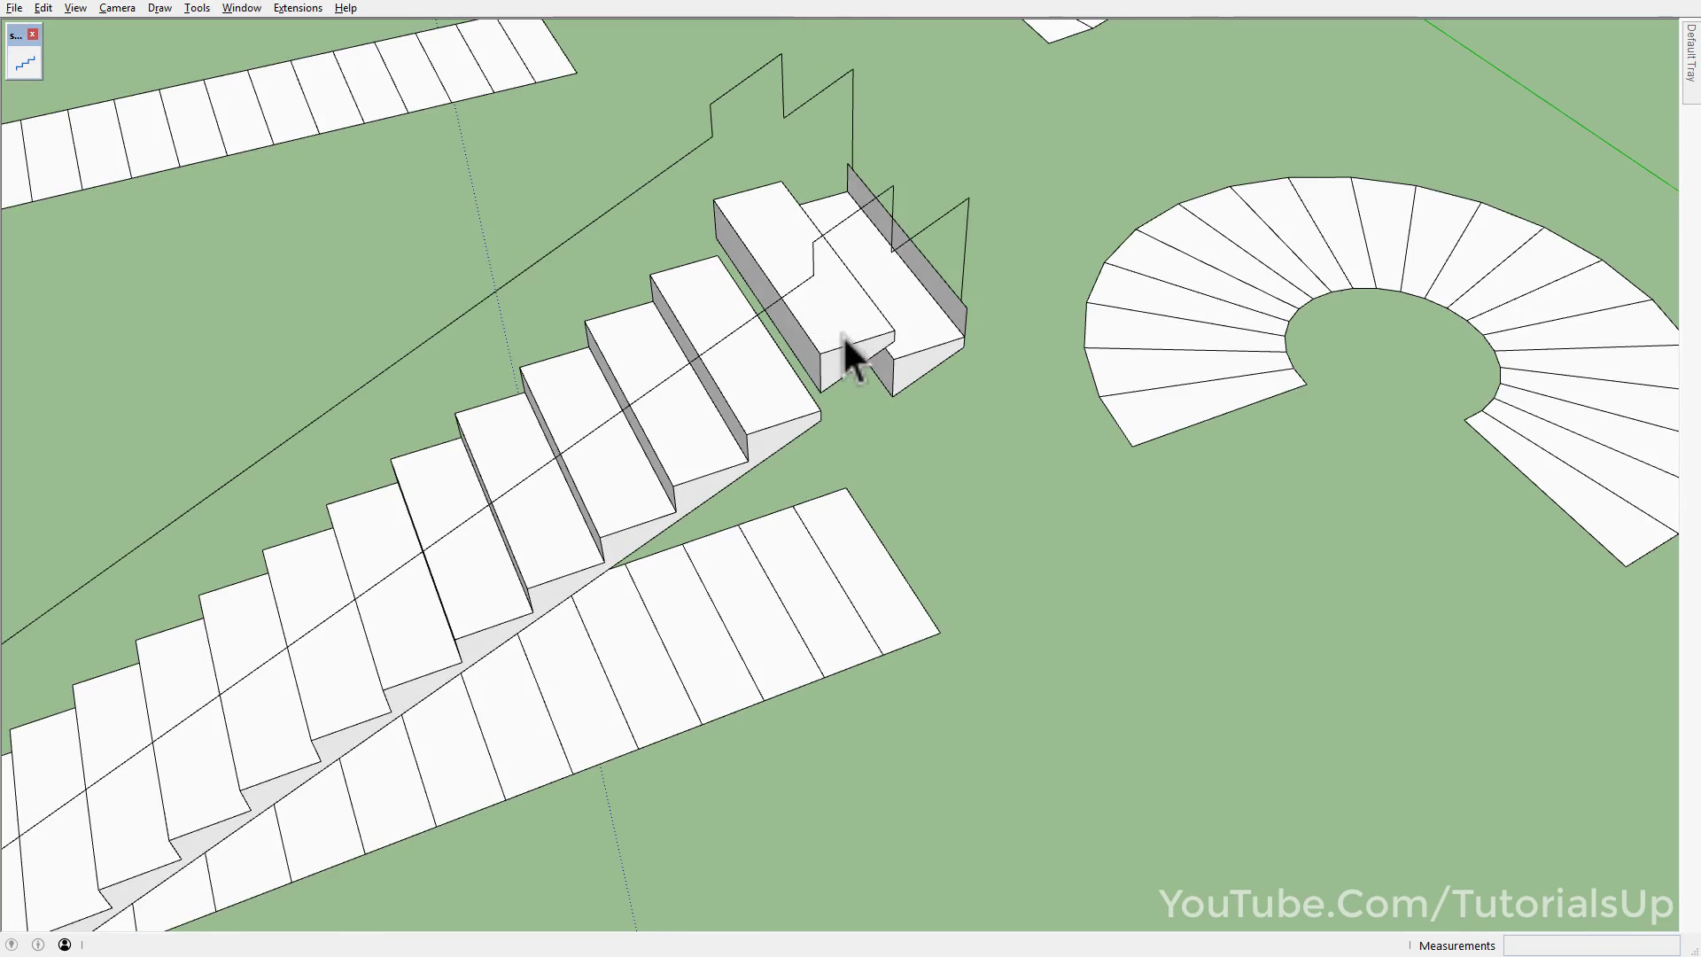
scroll(844, 337, "down", 3)
key("ctrl+z")
mouse_move(842, 411)
middle_mouse_down()
mouse_move(729, 550)
mouse_move(583, 509)
middle_mouse_up()
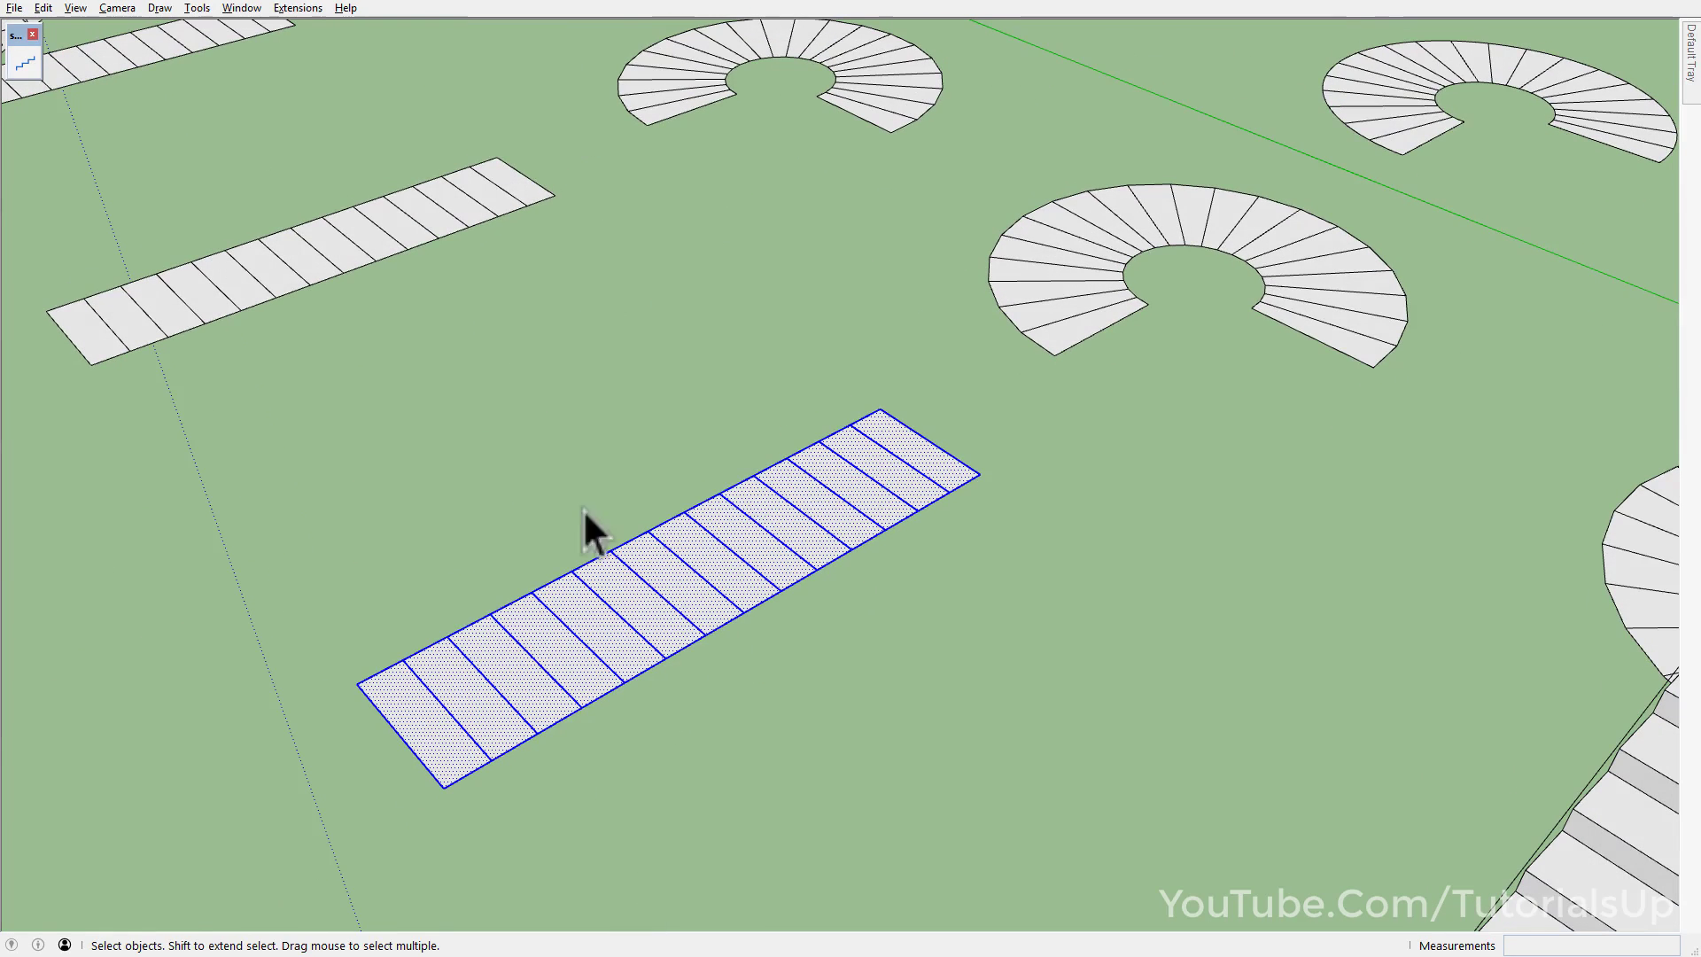
- Make a stair slab from the strip with step 14 set as a landing
left_click(26, 64)
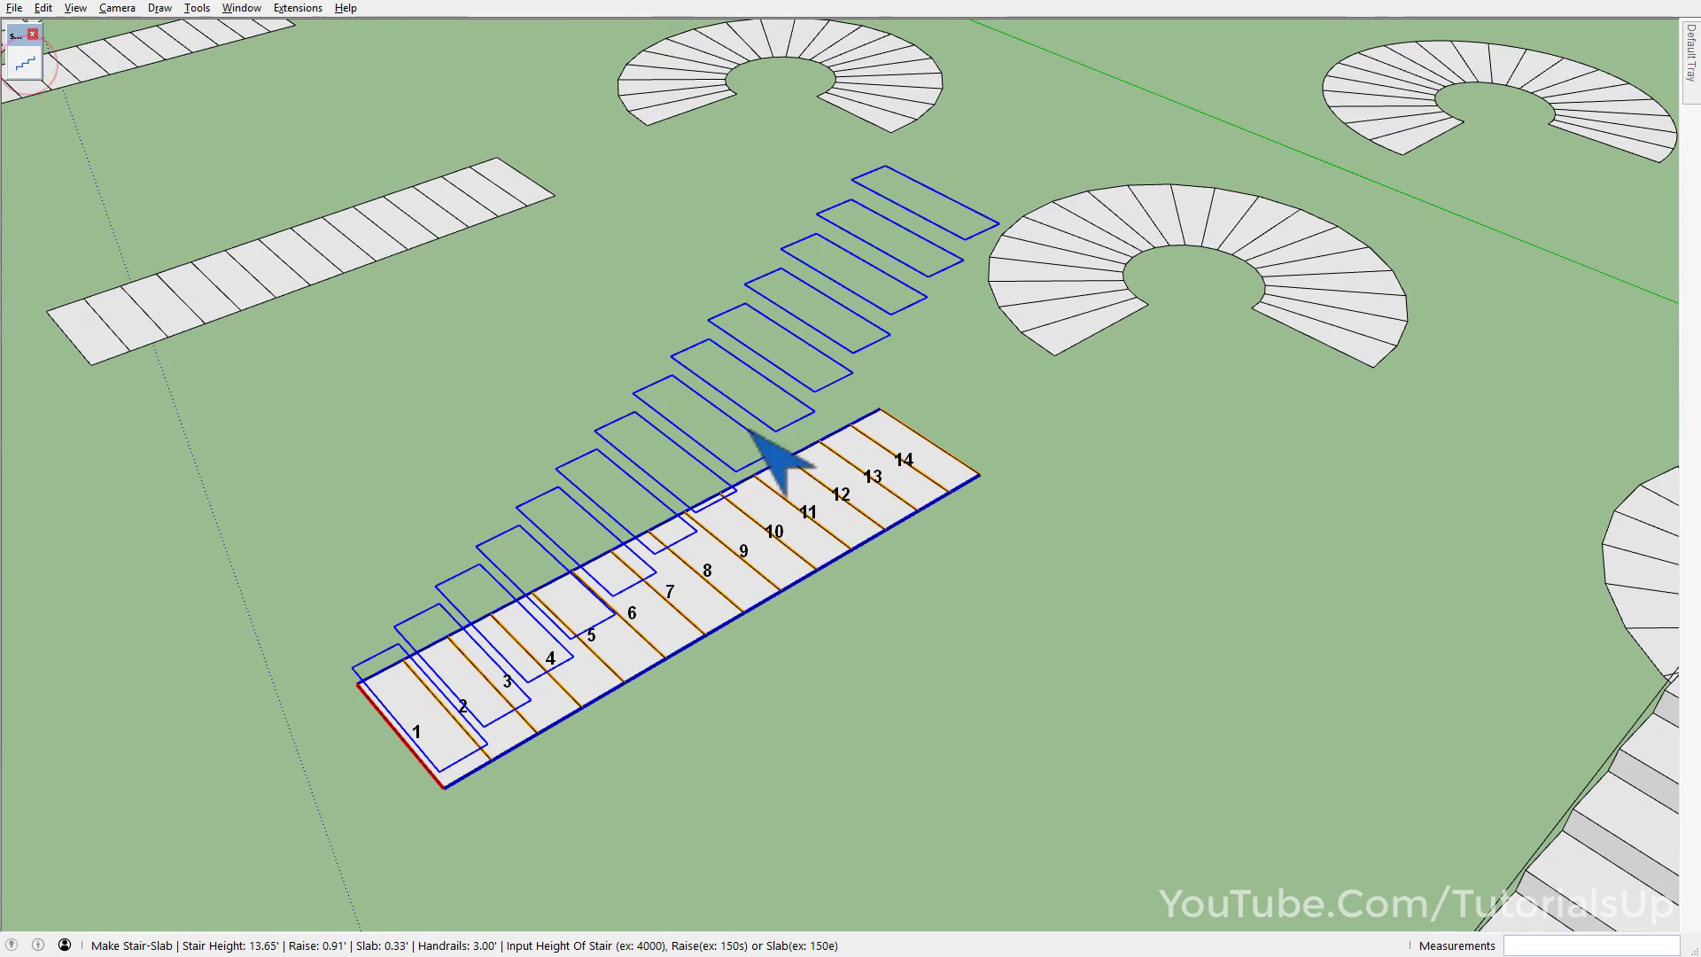
left_click(921, 457)
left_click(877, 493)
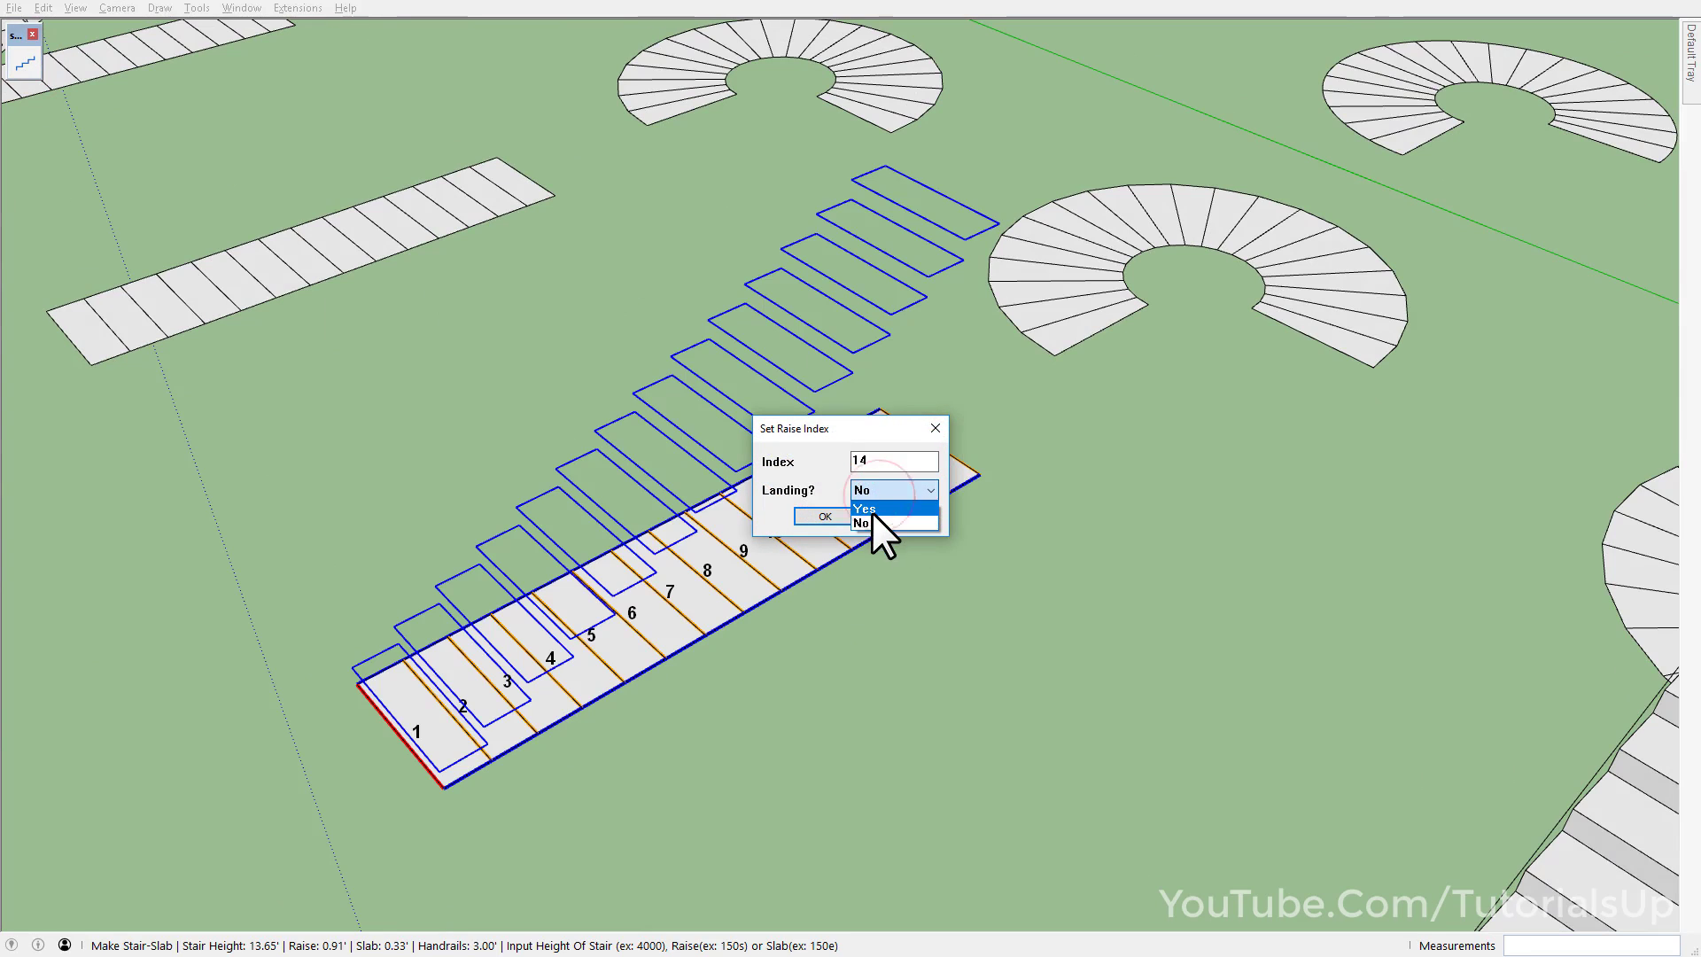
left_click(825, 517)
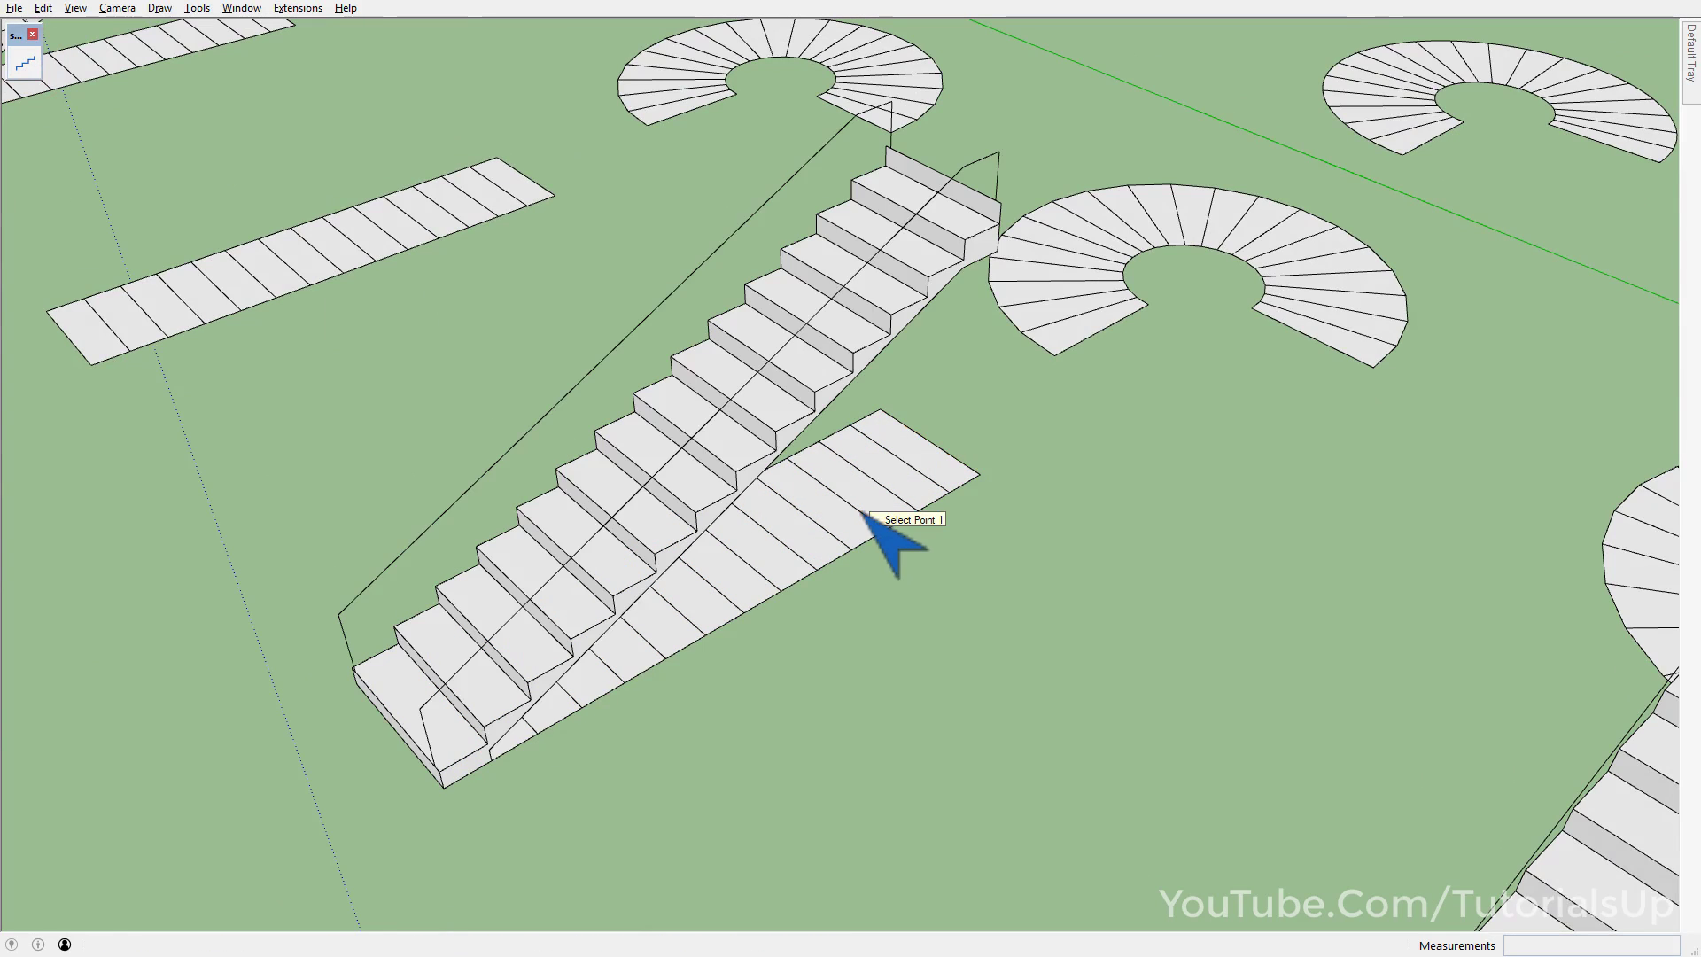
key("space")
- Orbit to the top of the stair and draw a test line across the top step
scroll(896, 187, "up", 5)
scroll(958, 211, "up", 3)
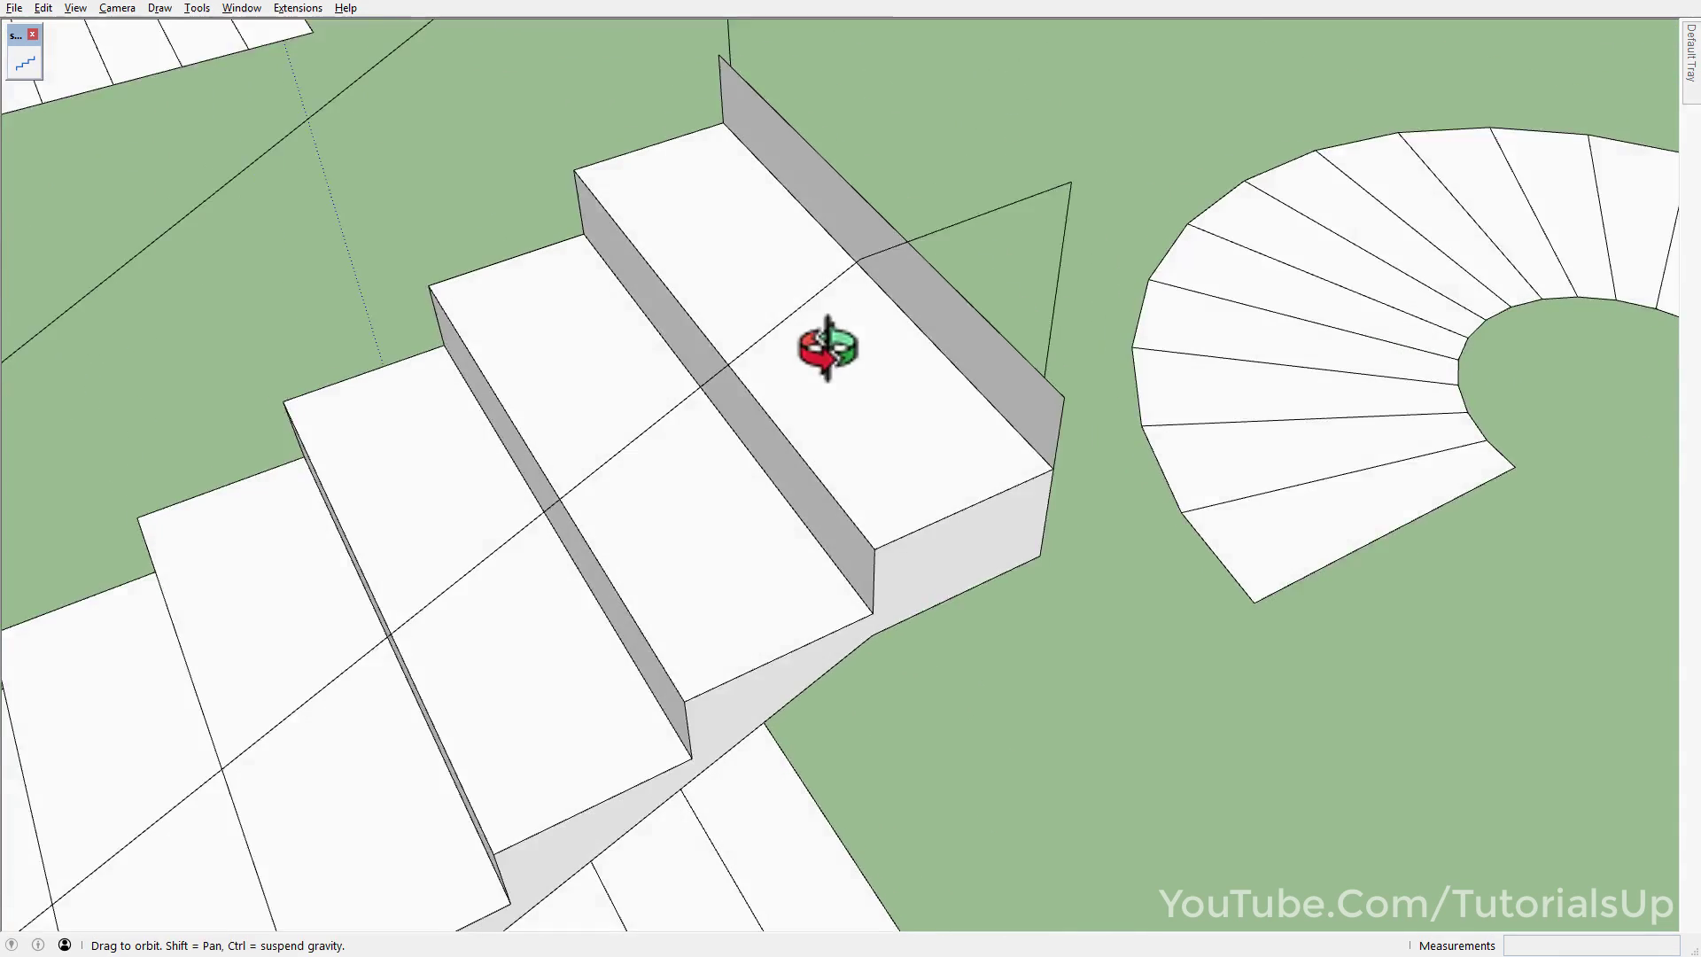
mouse_move(828, 349)
middle_mouse_down()
mouse_move(822, 480)
mouse_move(797, 513)
middle_mouse_up()
key("l")
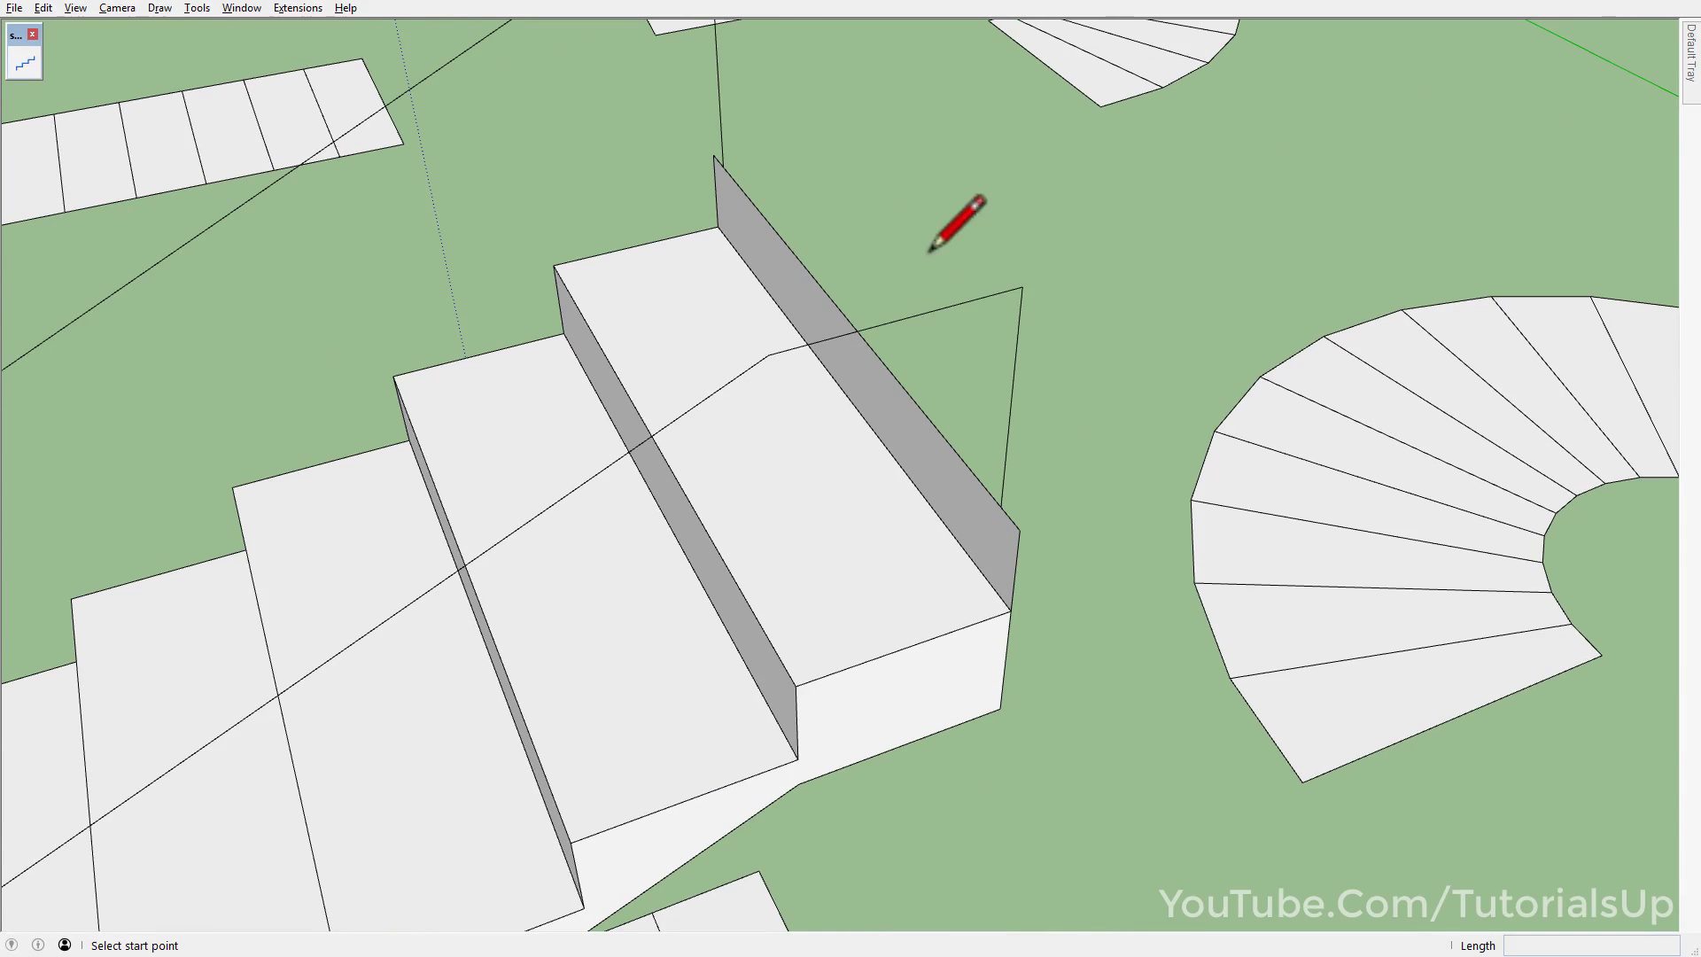
left_click(1022, 287)
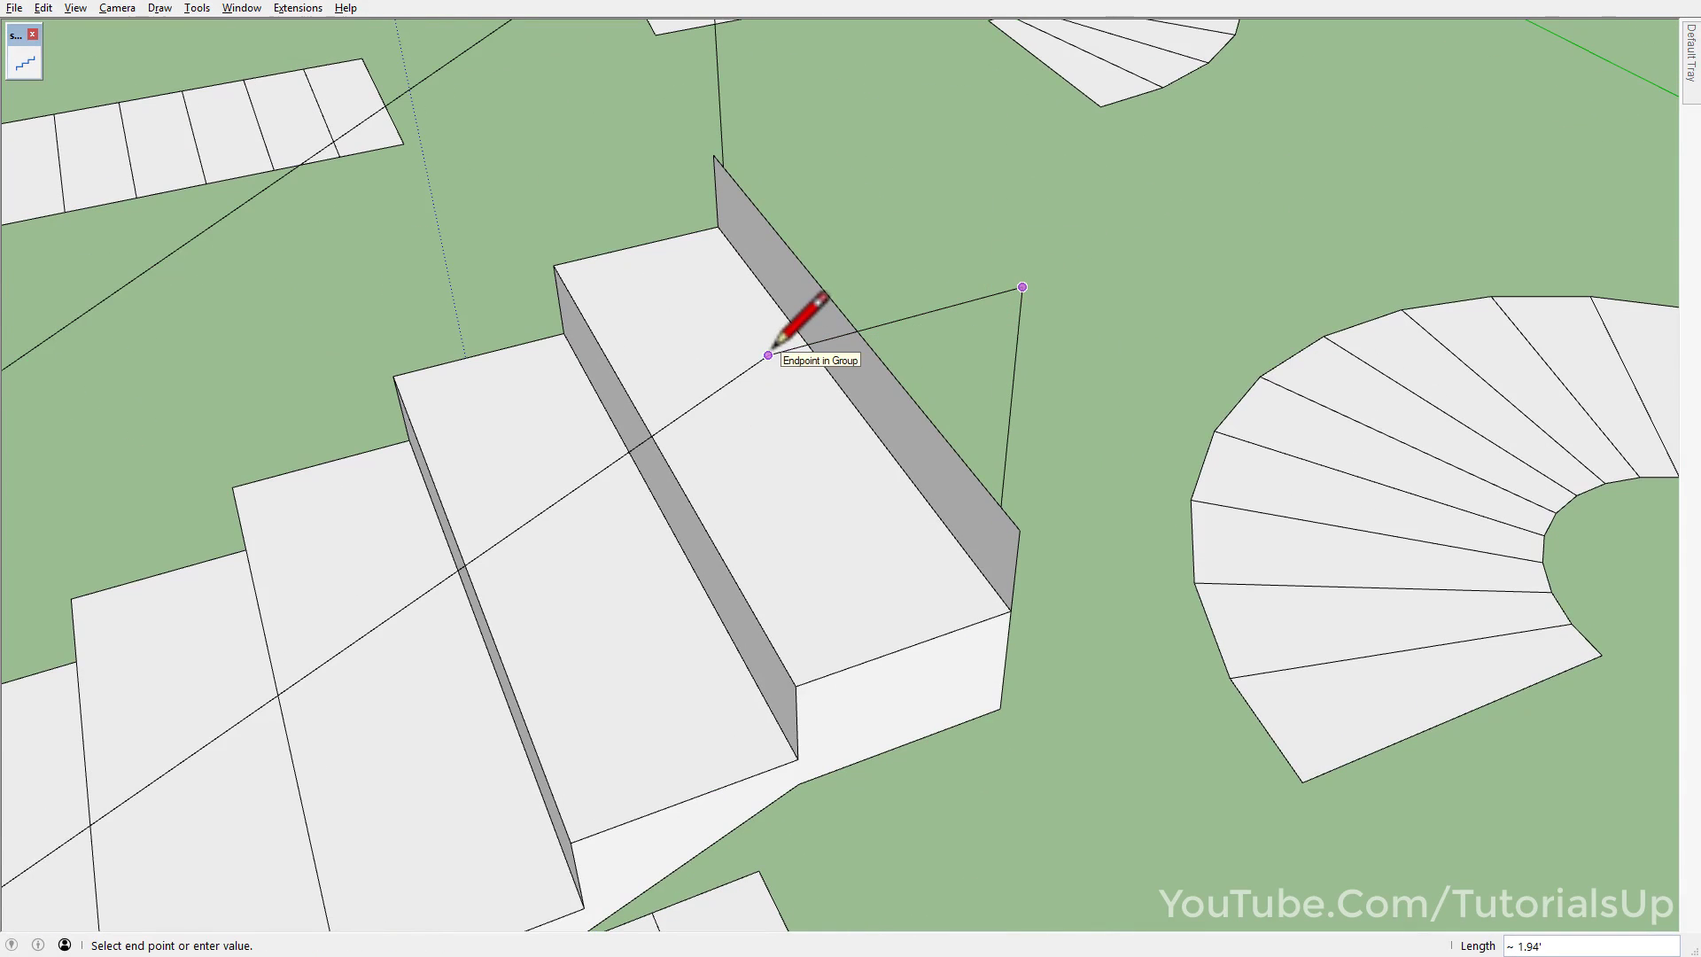
left_click(768, 356)
key("space")
- Remove the trial stair, reverting to the flat step strip
scroll(828, 386, "down", 5)
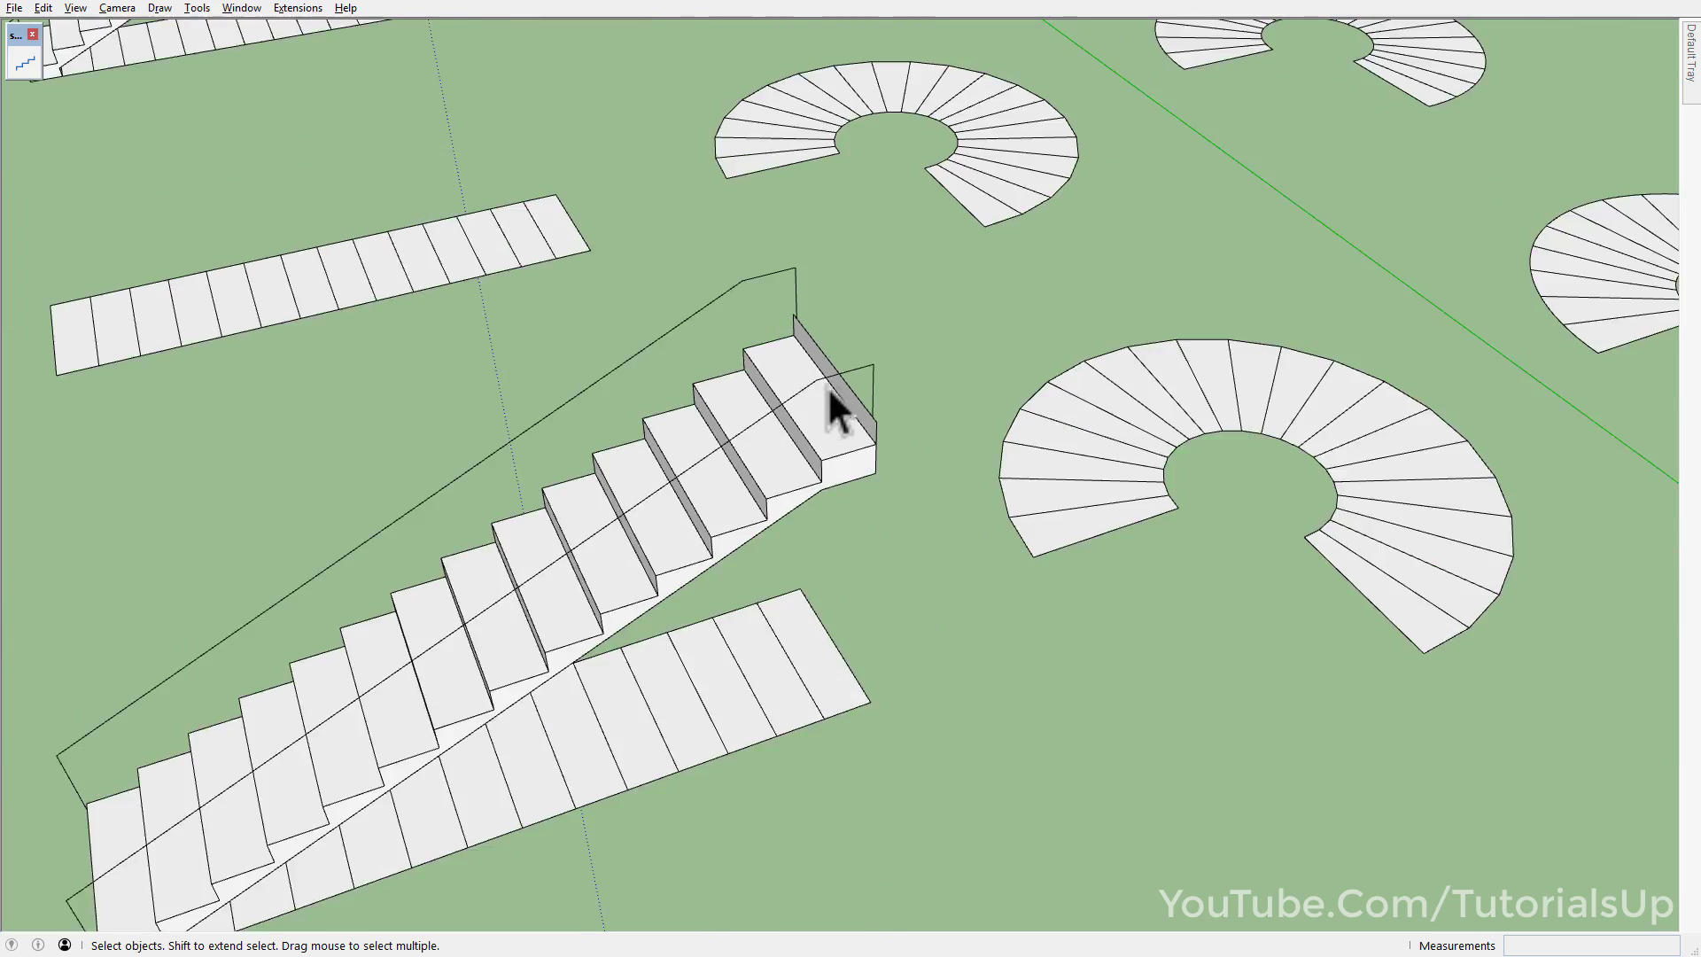
middle_click_drag(827, 386, 860, 442)
left_click(873, 448)
key("Delete")
- Select the whole straight strip and run Make Stair-Slab on it
middle_click_drag(756, 450, 854, 493)
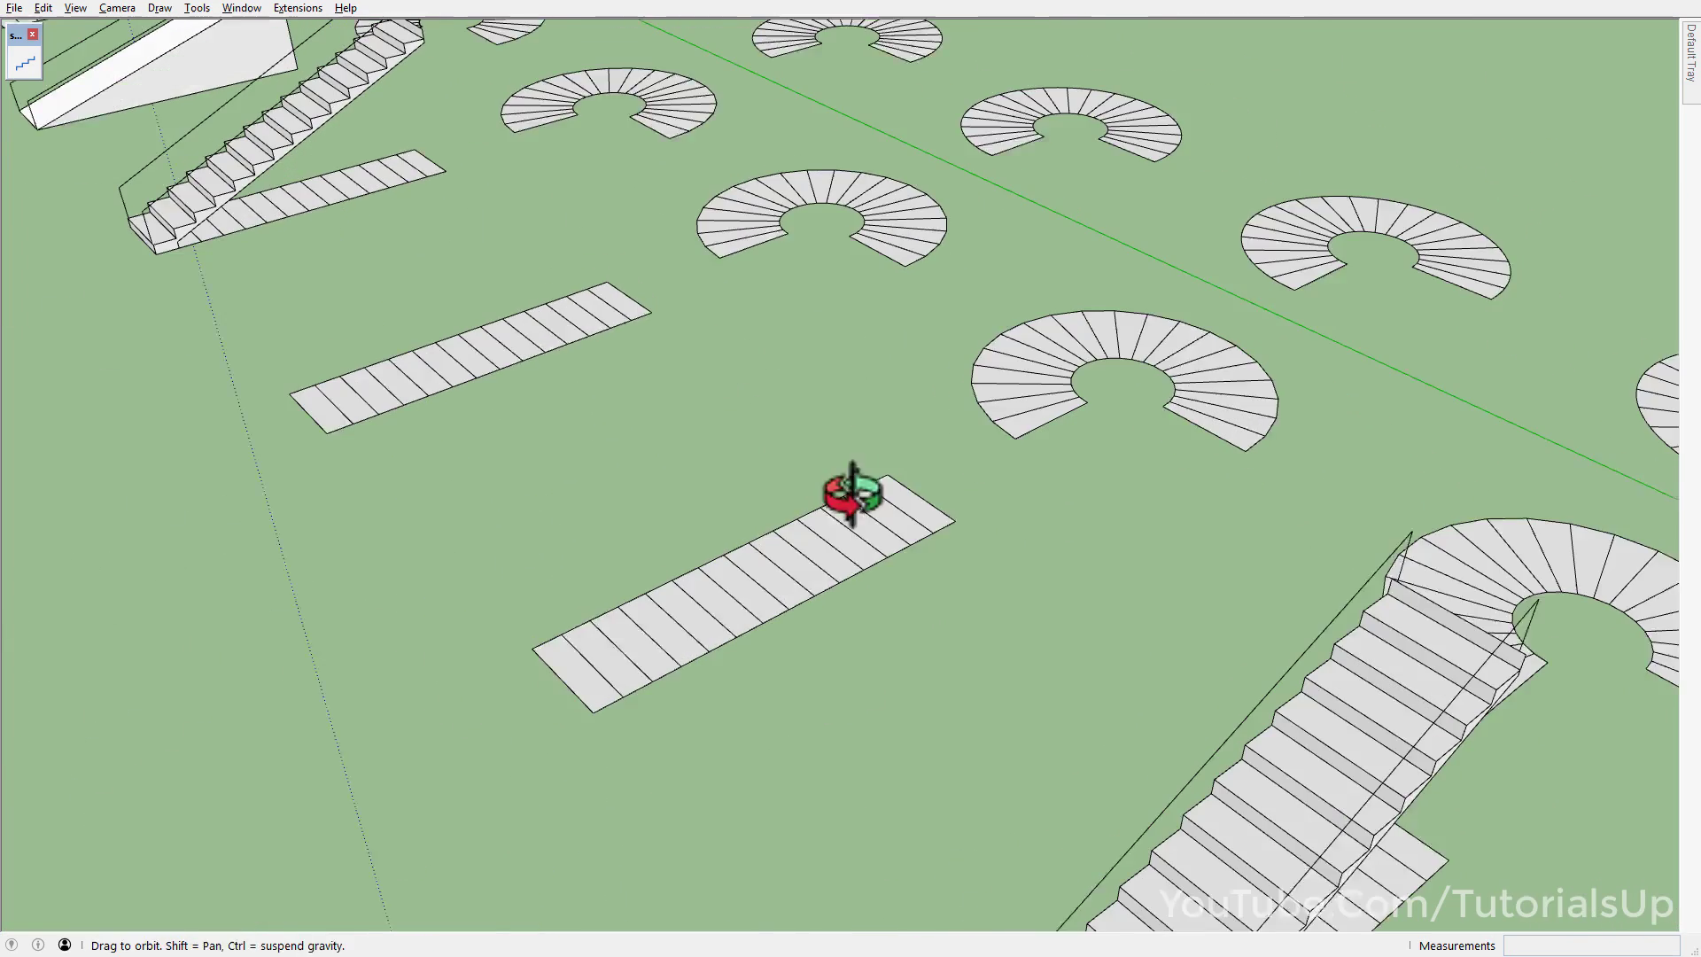
left_click(810, 547)
triple_click(809, 547)
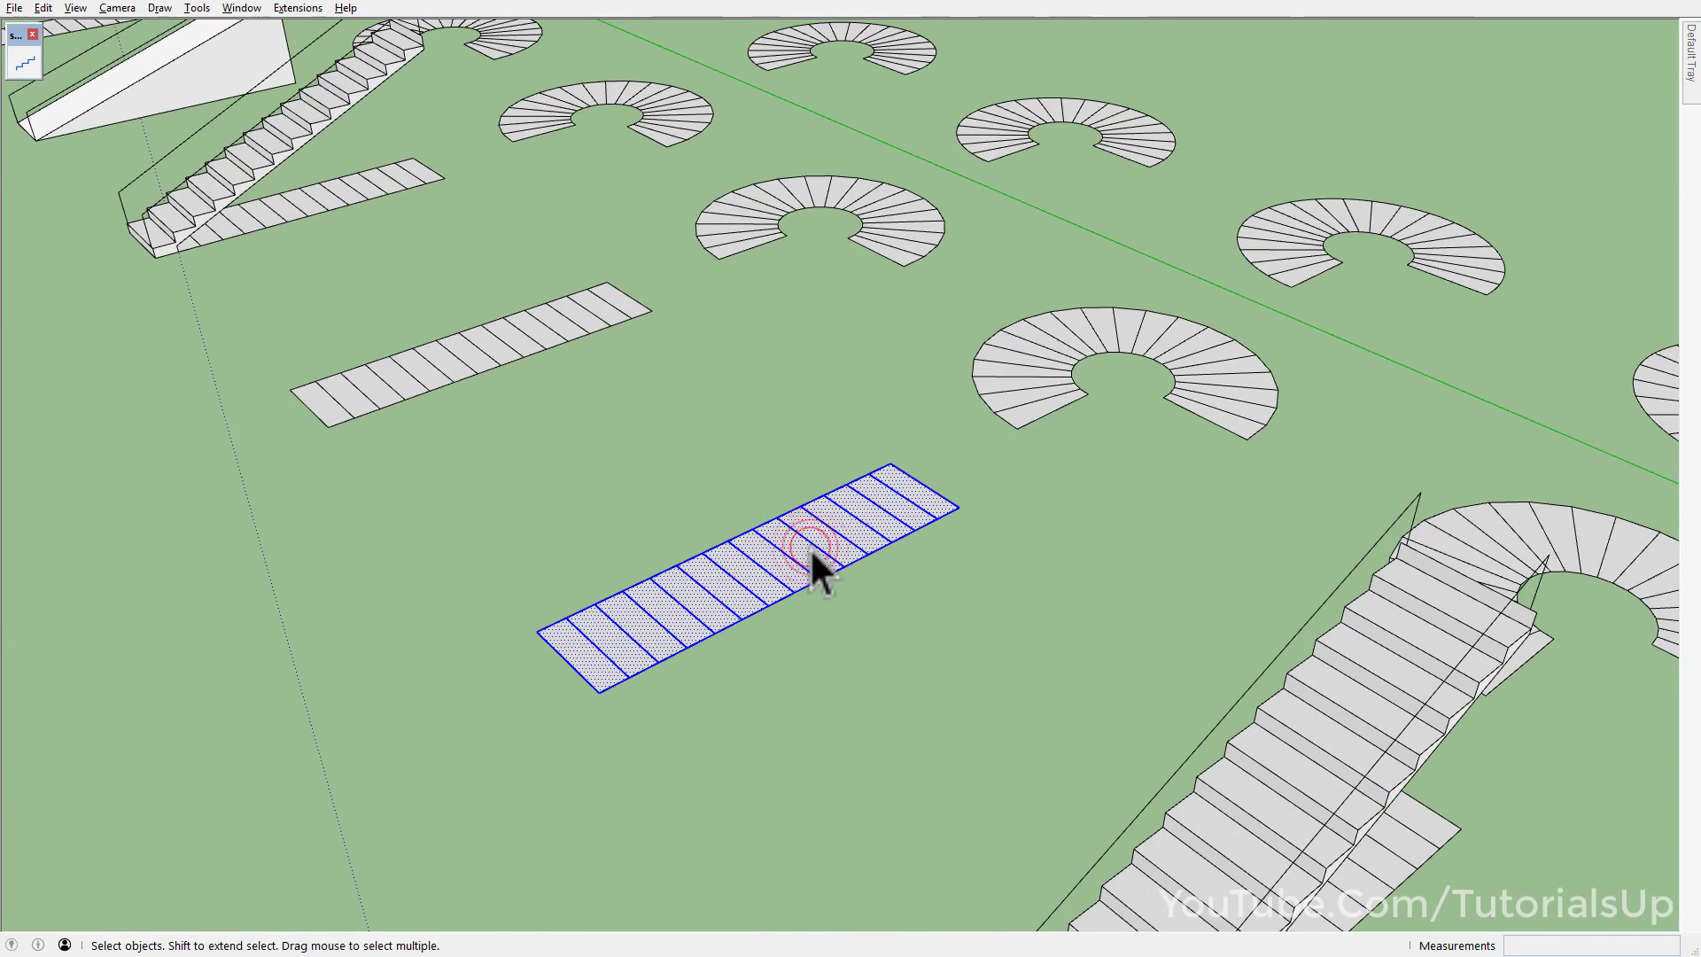
left_click(25, 63)
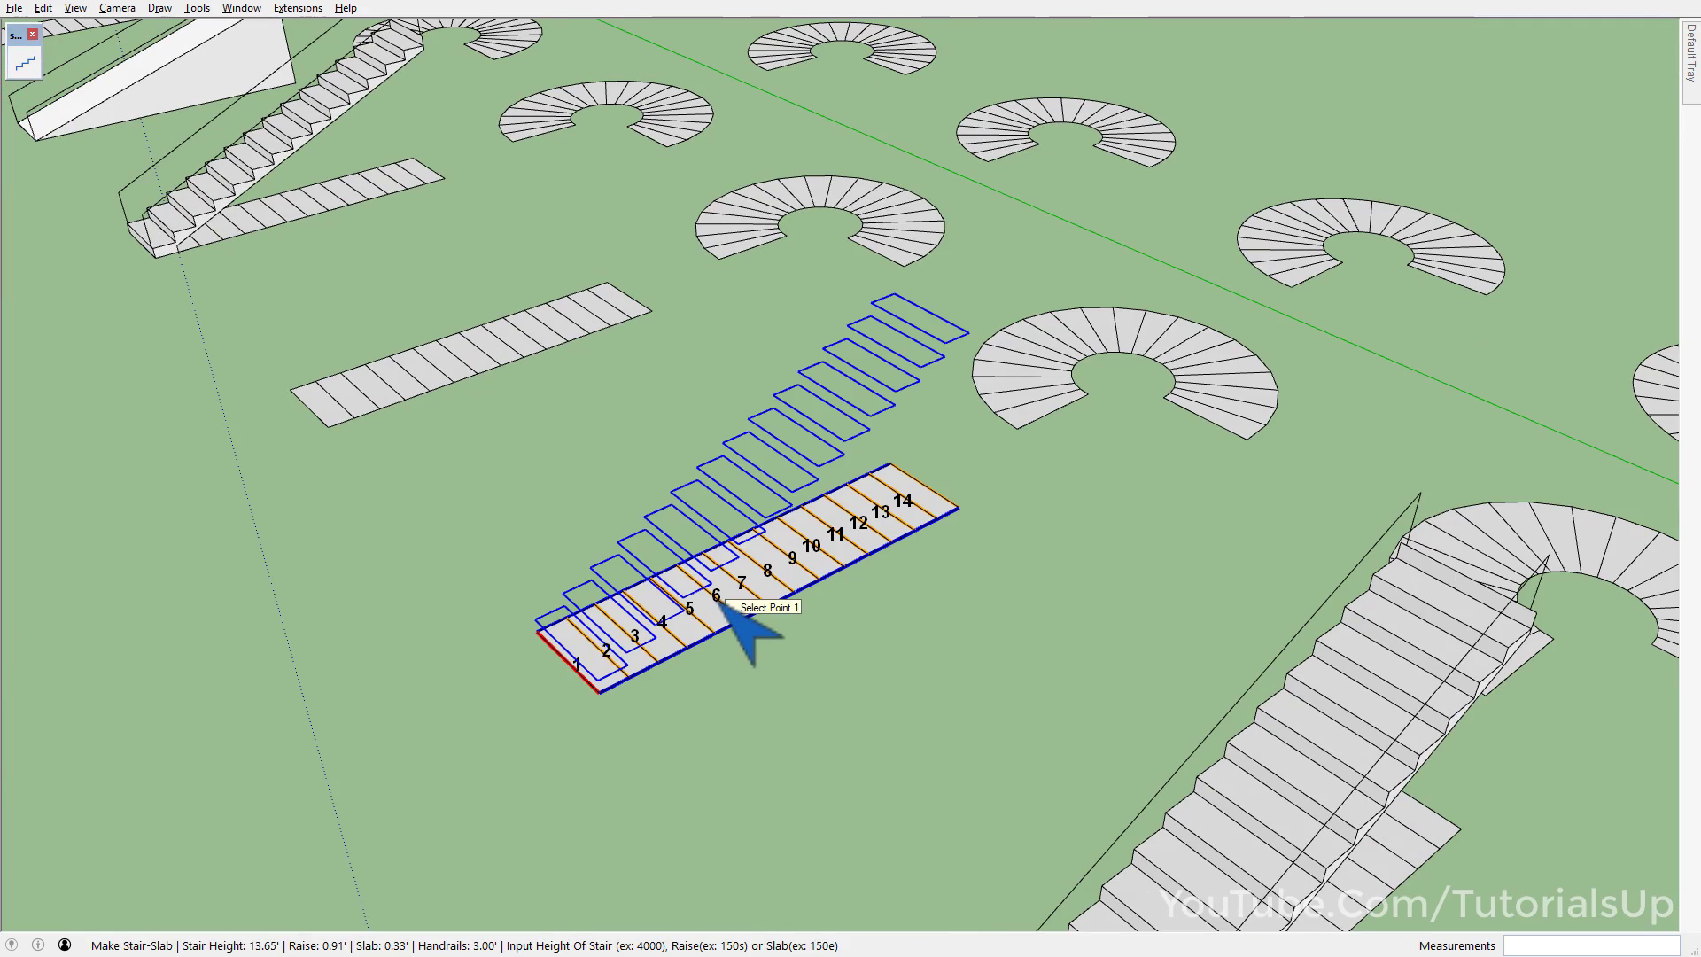
right_click(727, 601)
left_click(791, 633)
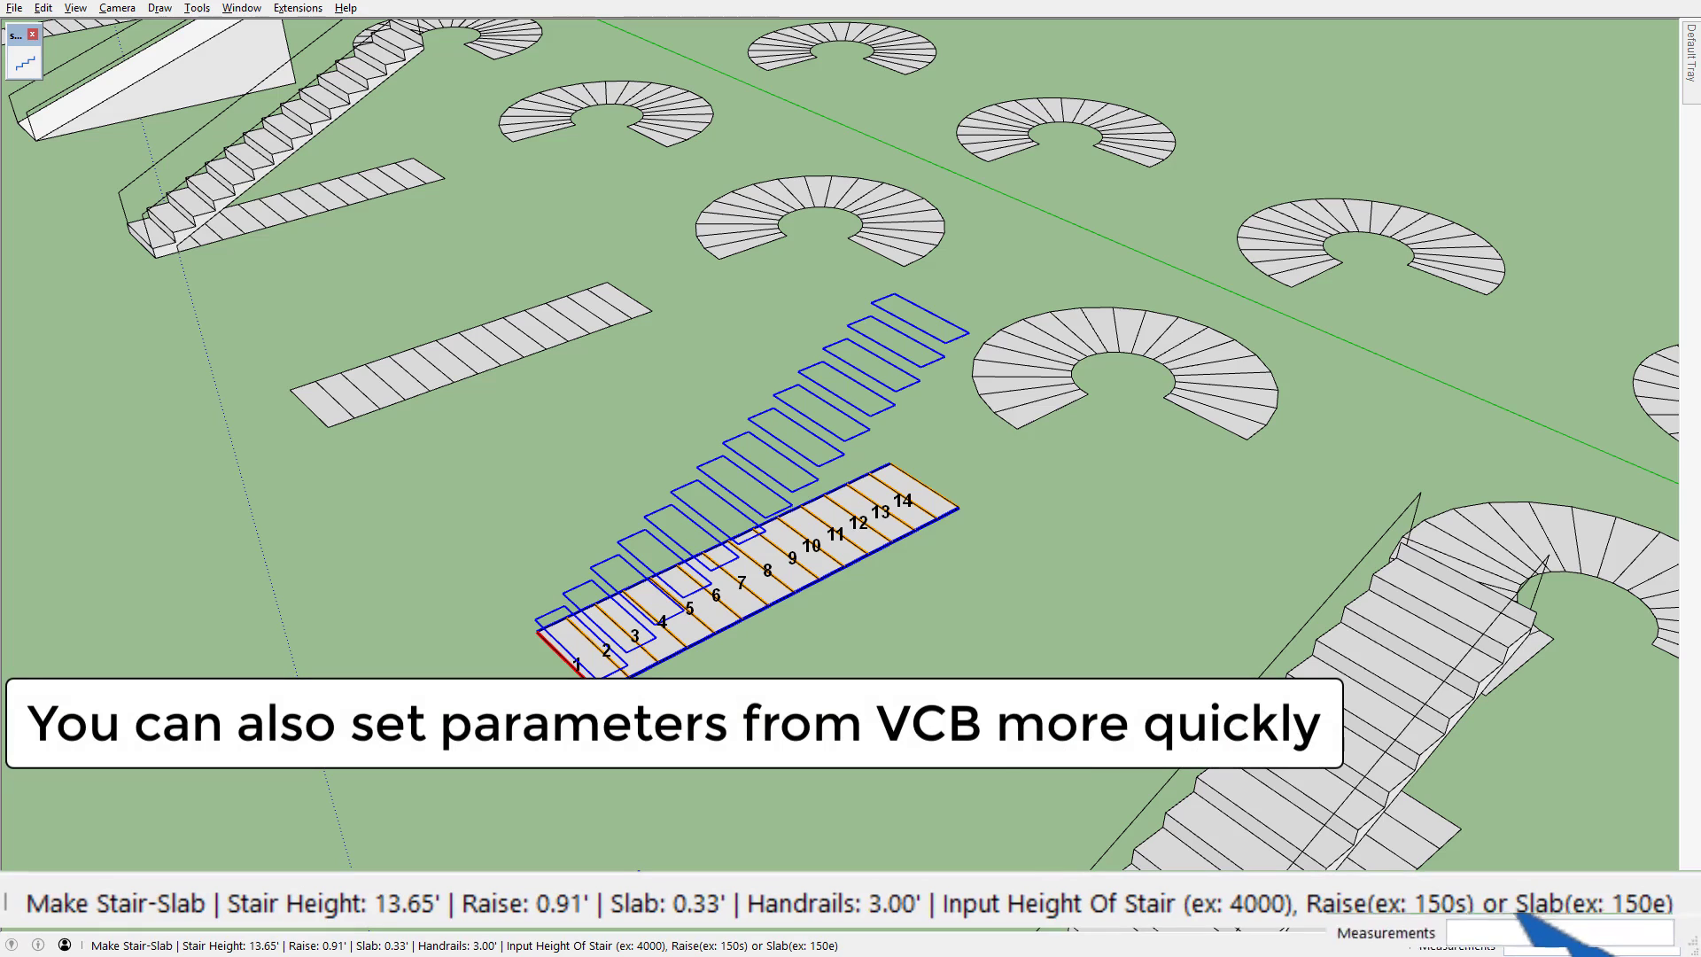
- Build the stair with a 1.20' slab and 10.00' height
type("1")
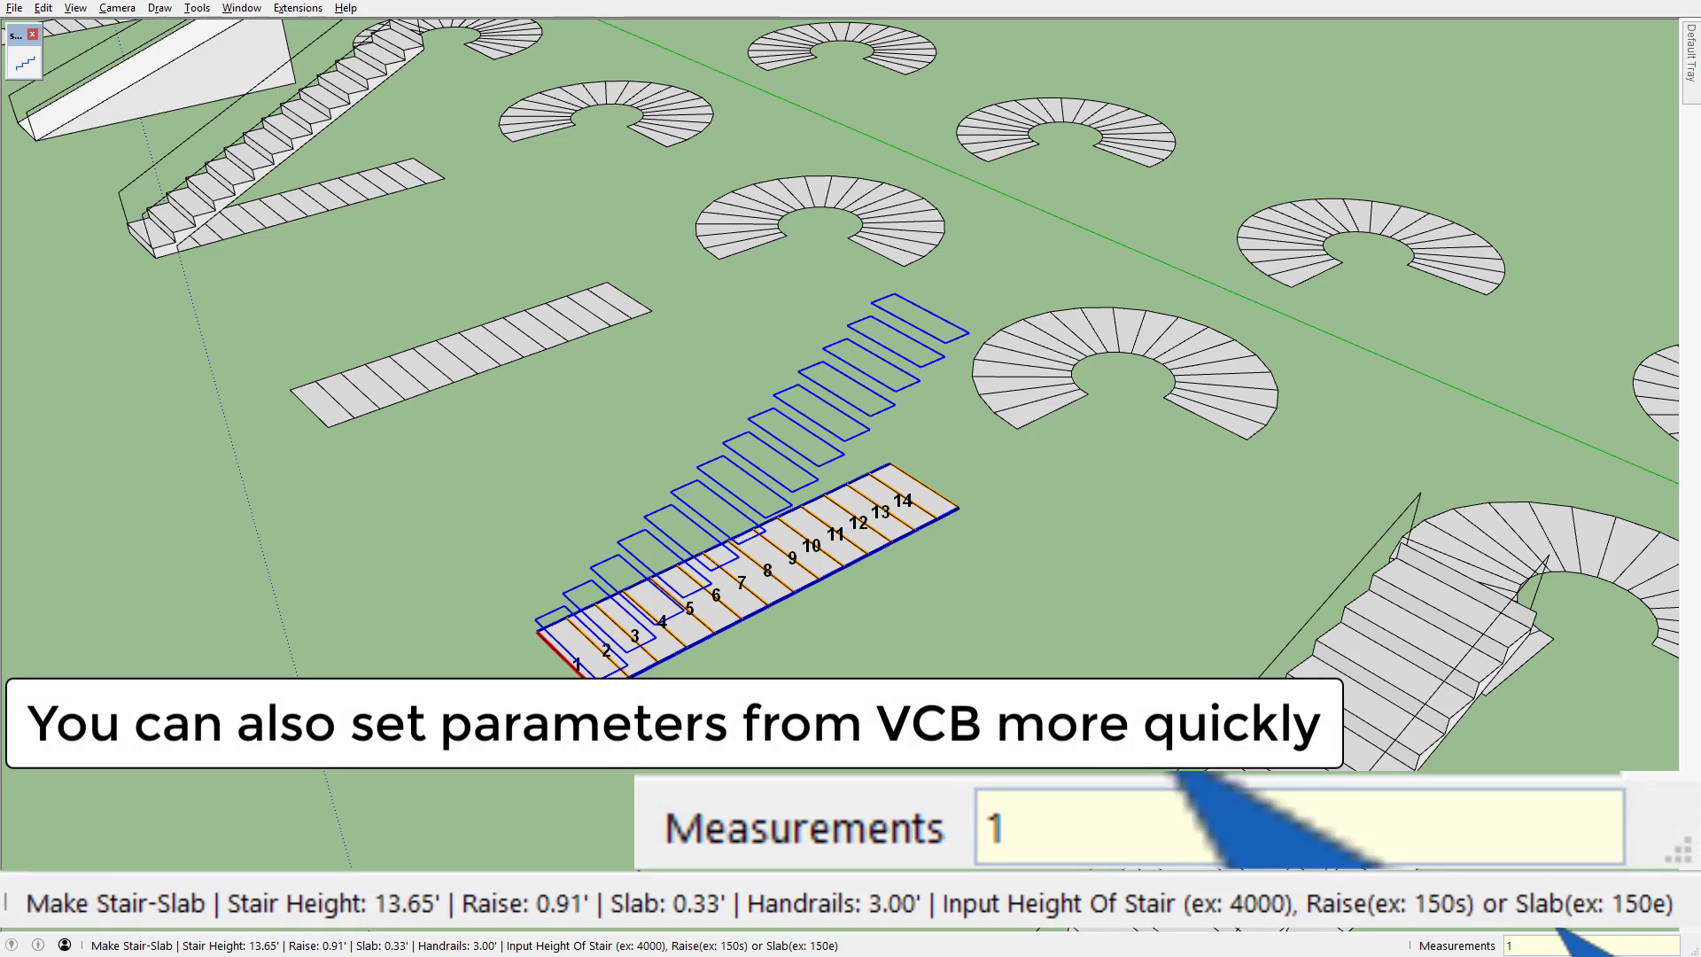
type(".2e")
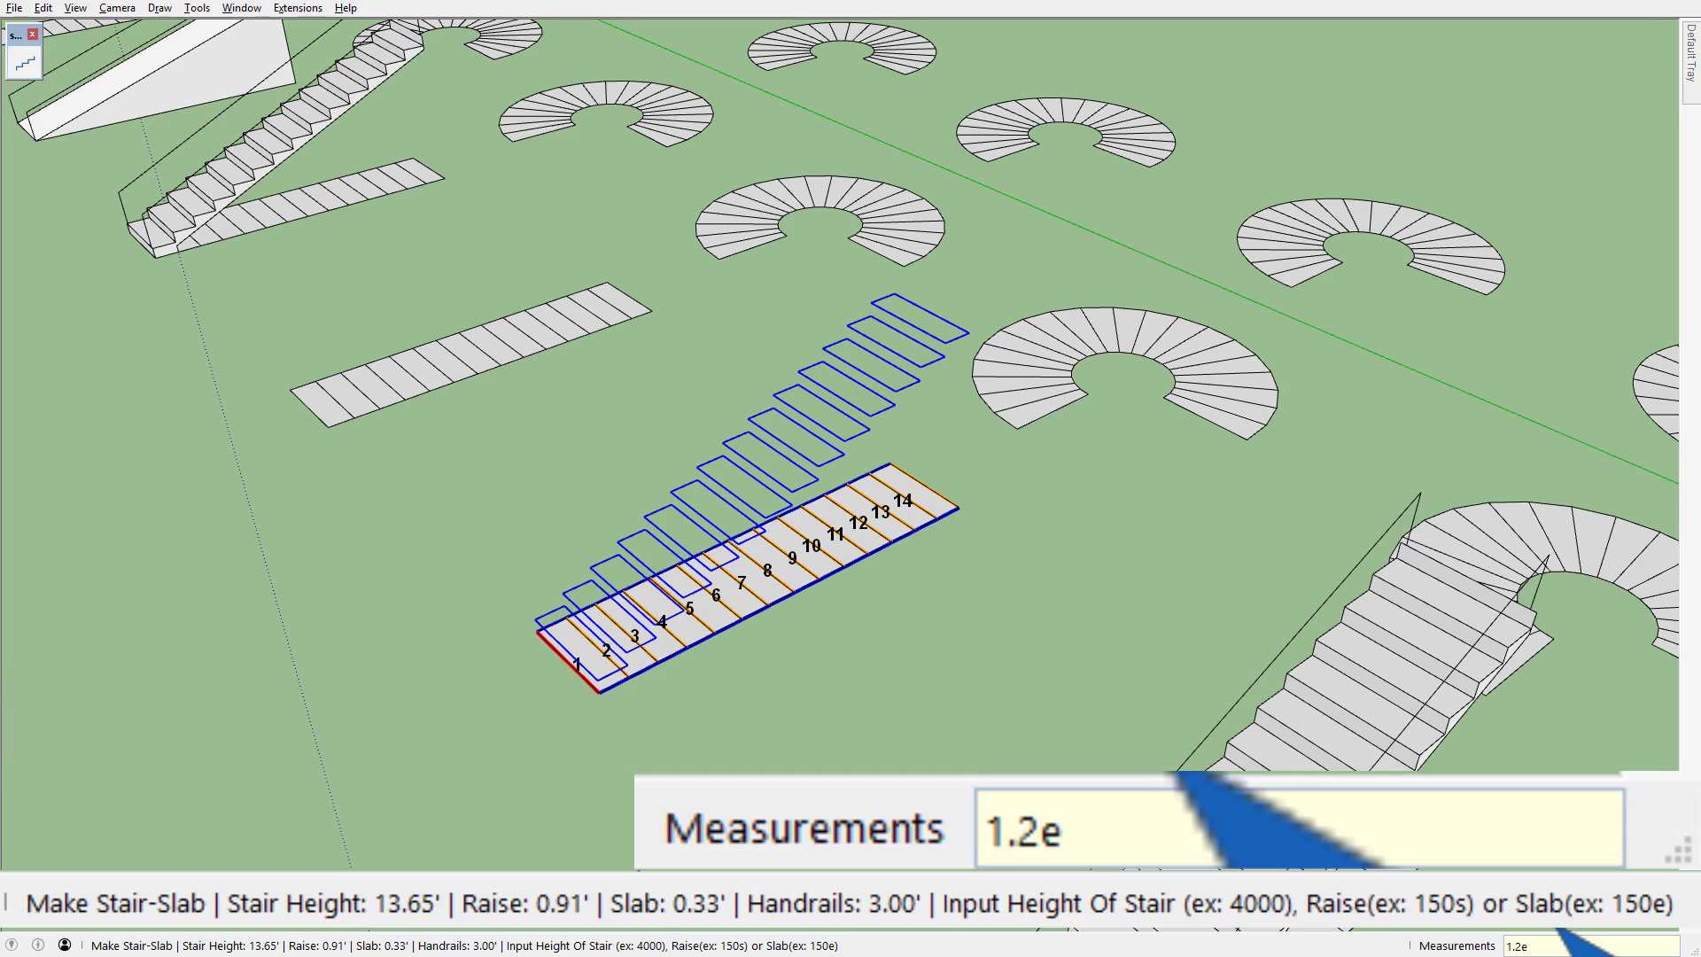
key("Return")
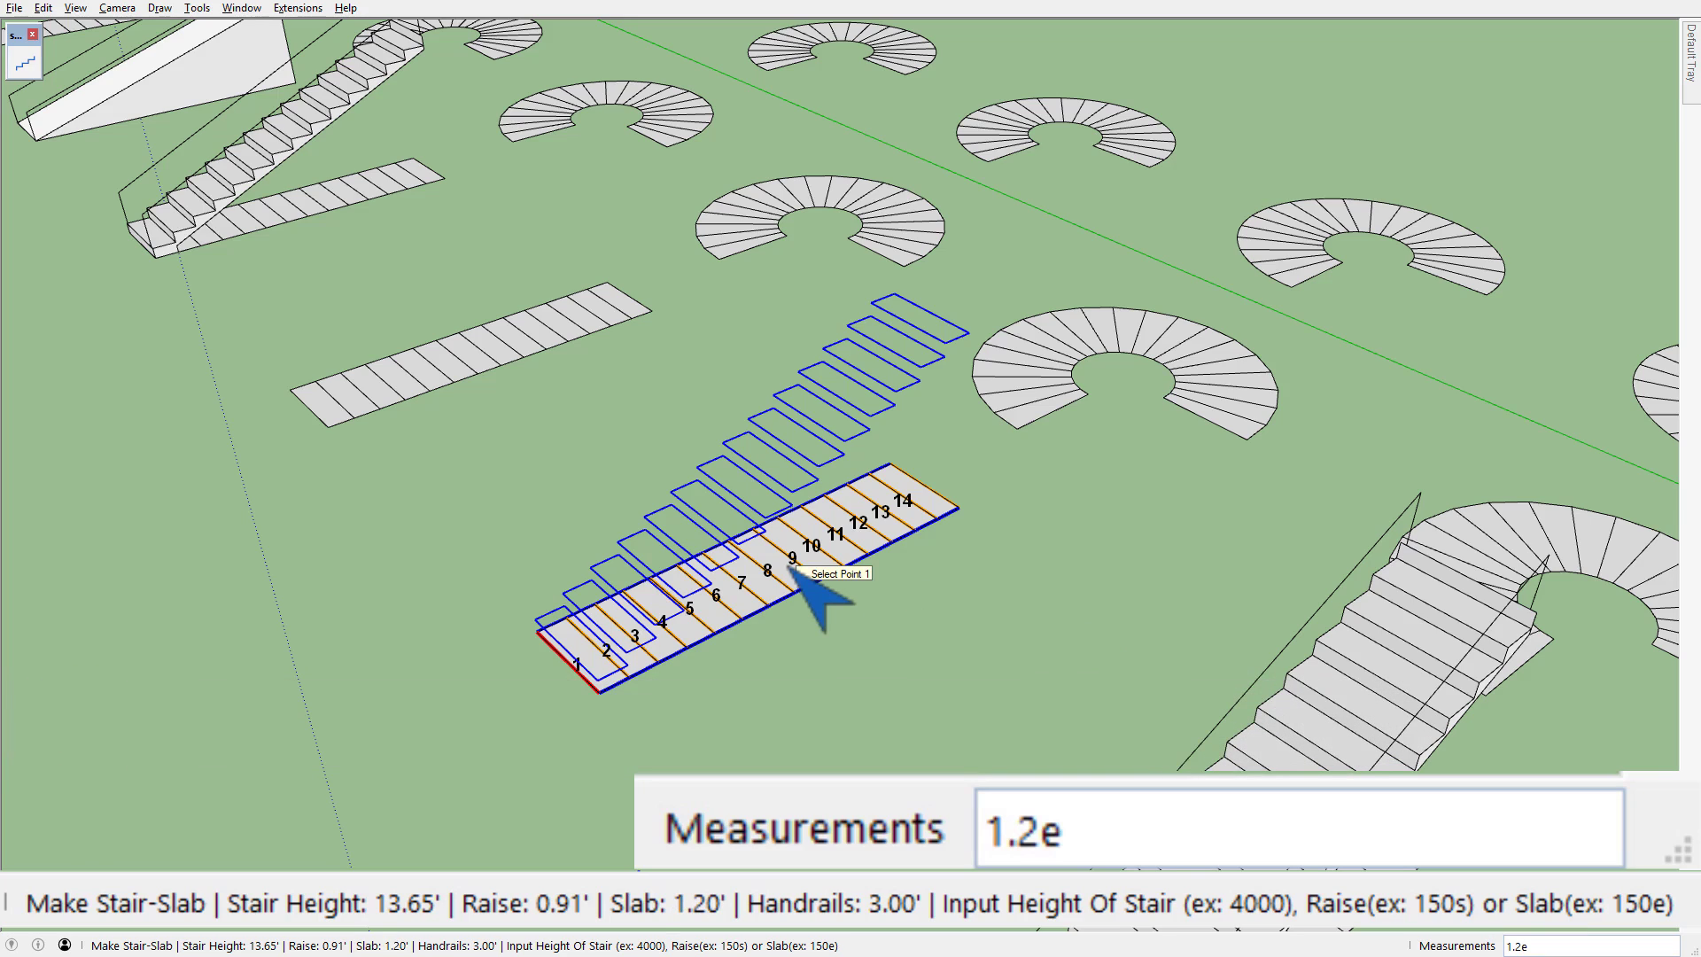
type("10")
key("Return")
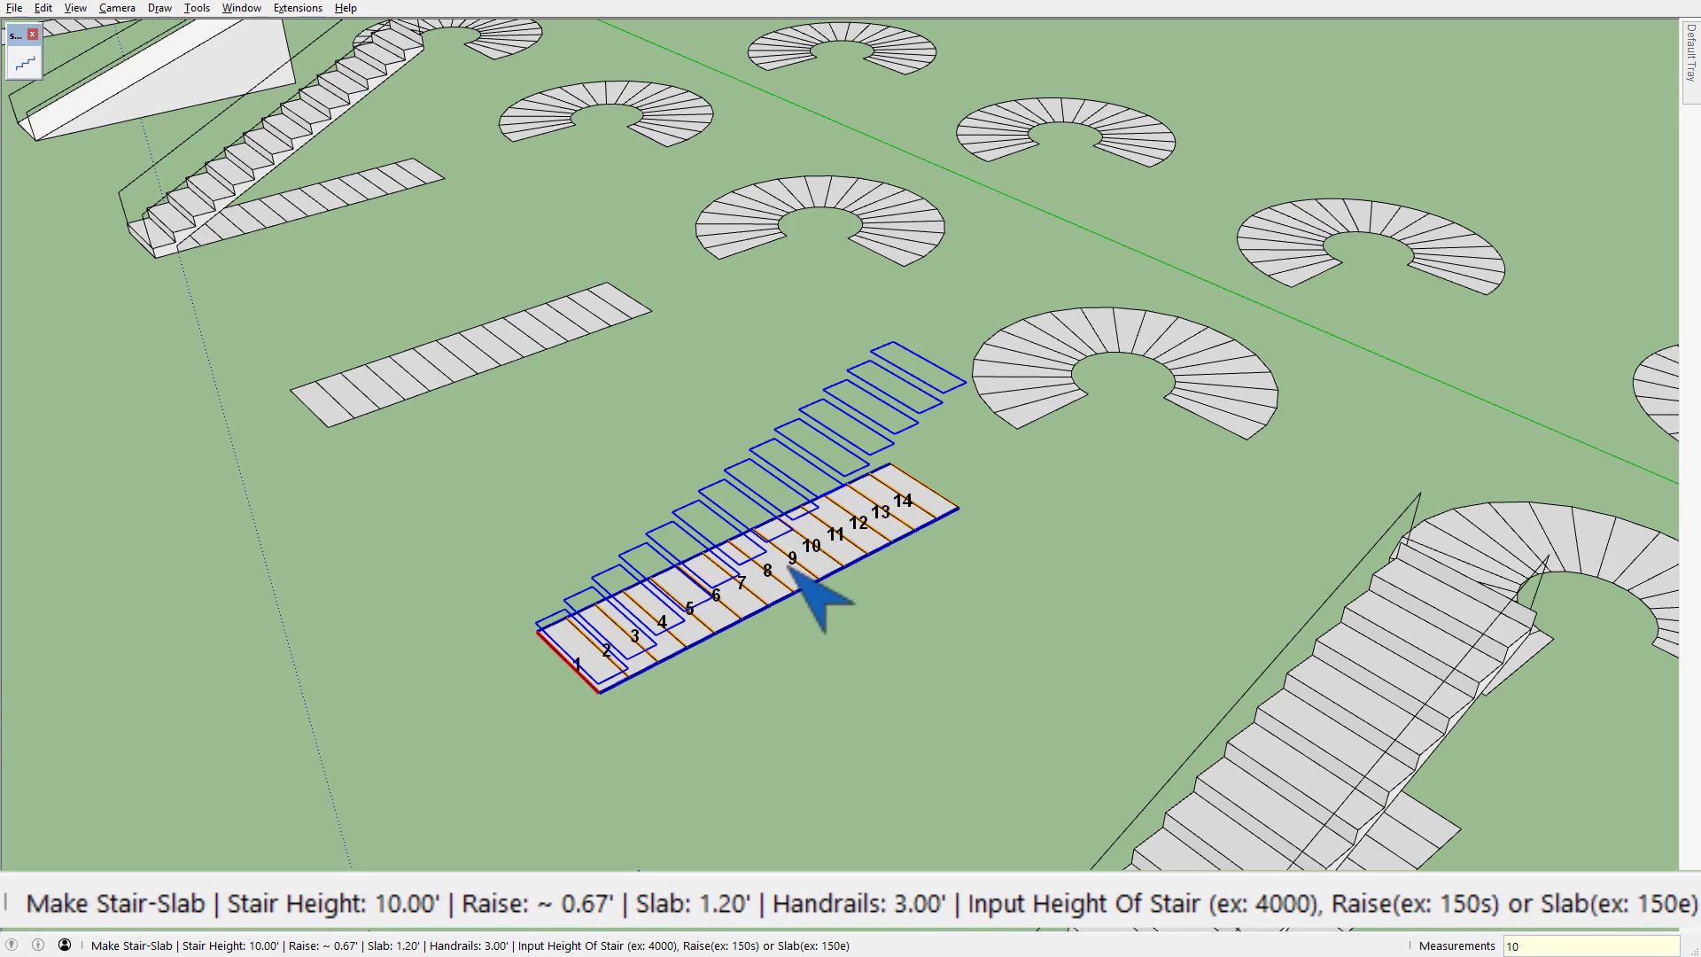
left_click(791, 570)
- Inspect the finished slab stair and orbit across all the staircase models
scroll(830, 464, "up", 2)
scroll(854, 475, "up", 2)
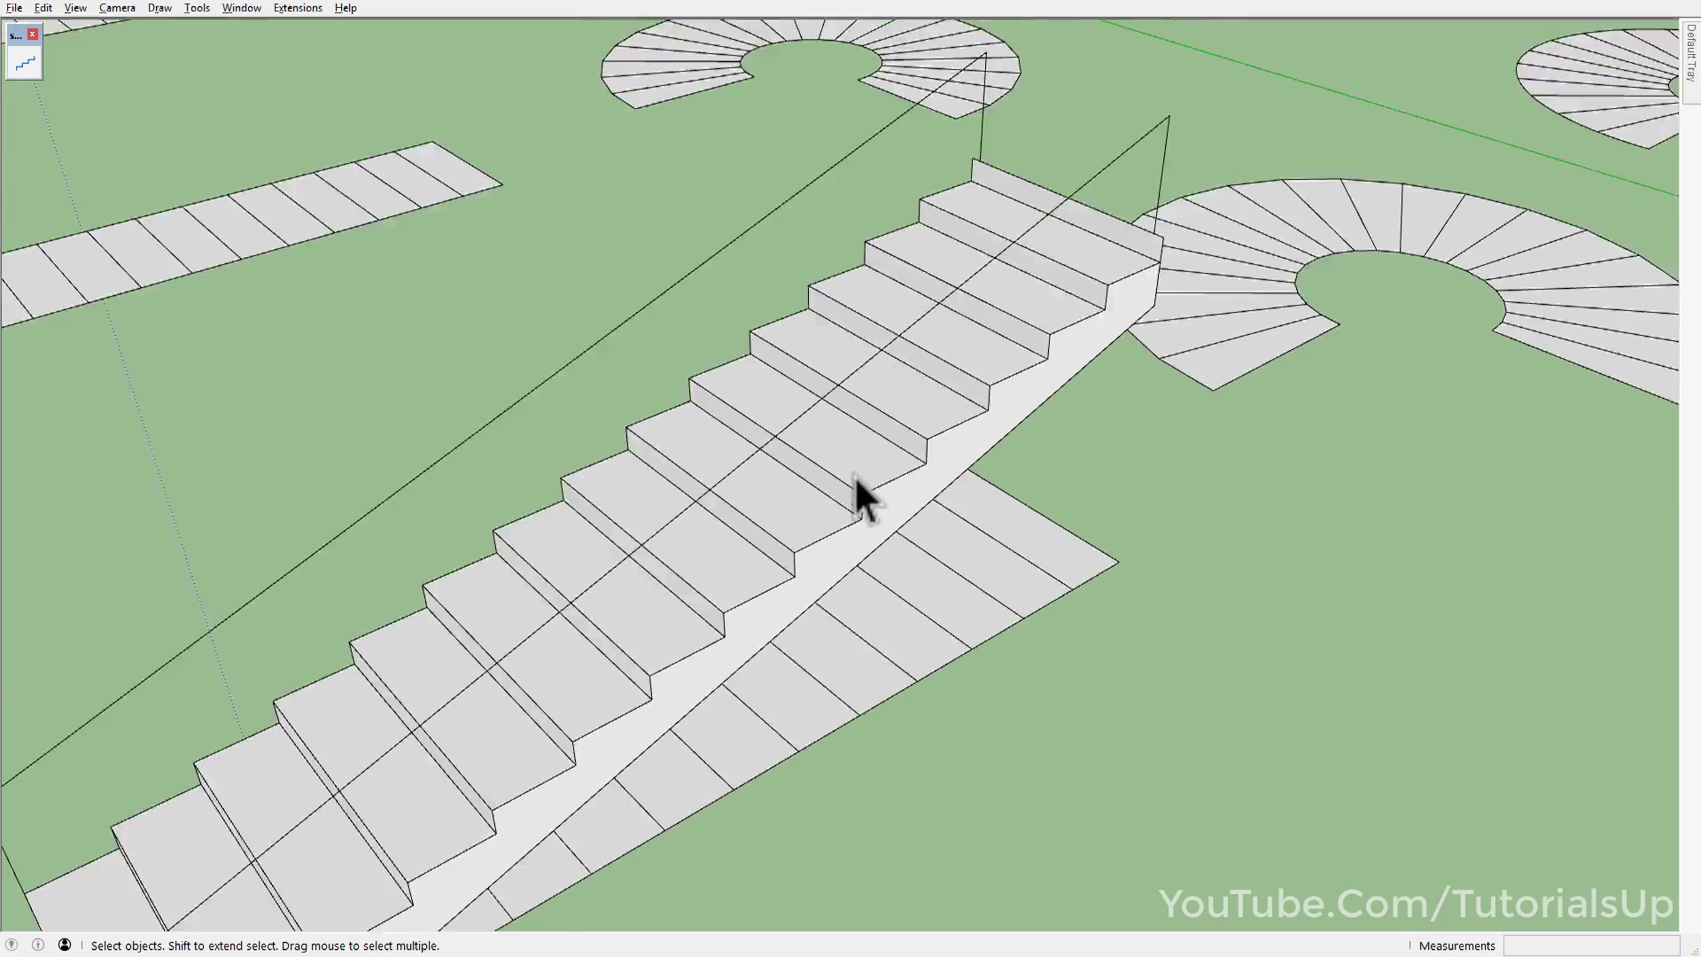
scroll(865, 503, "up", 2)
key("l")
left_click(863, 529)
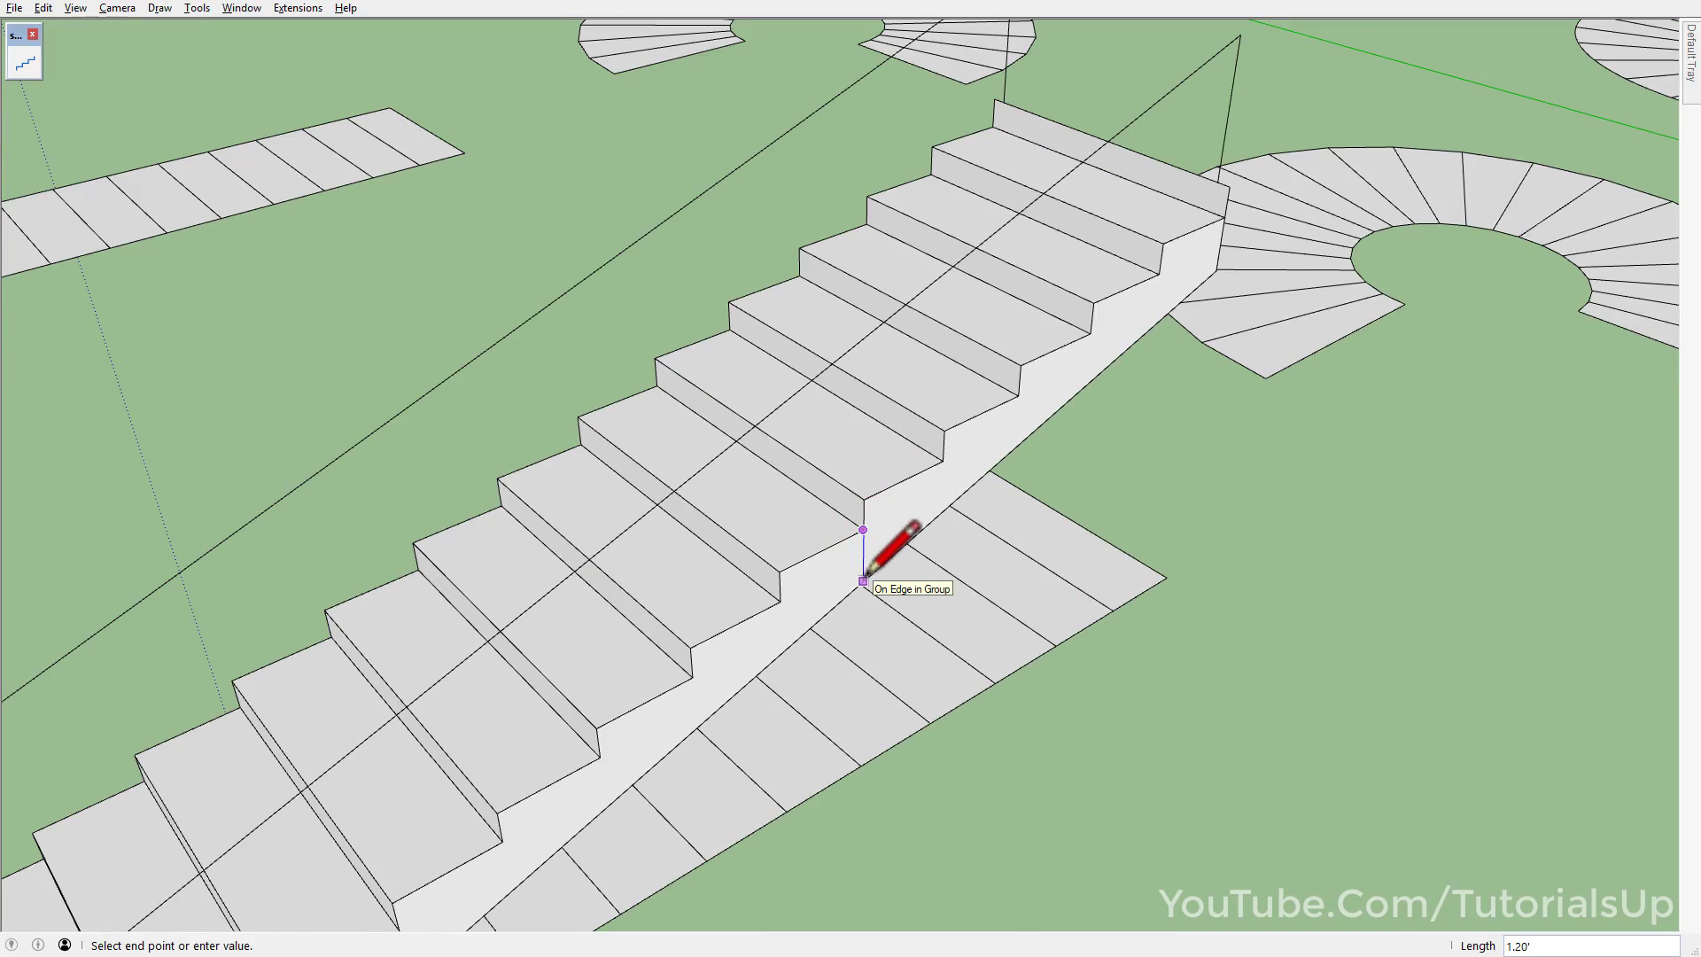
key("space")
scroll(850, 518, "down", 3)
scroll(850, 518, "down", 3)
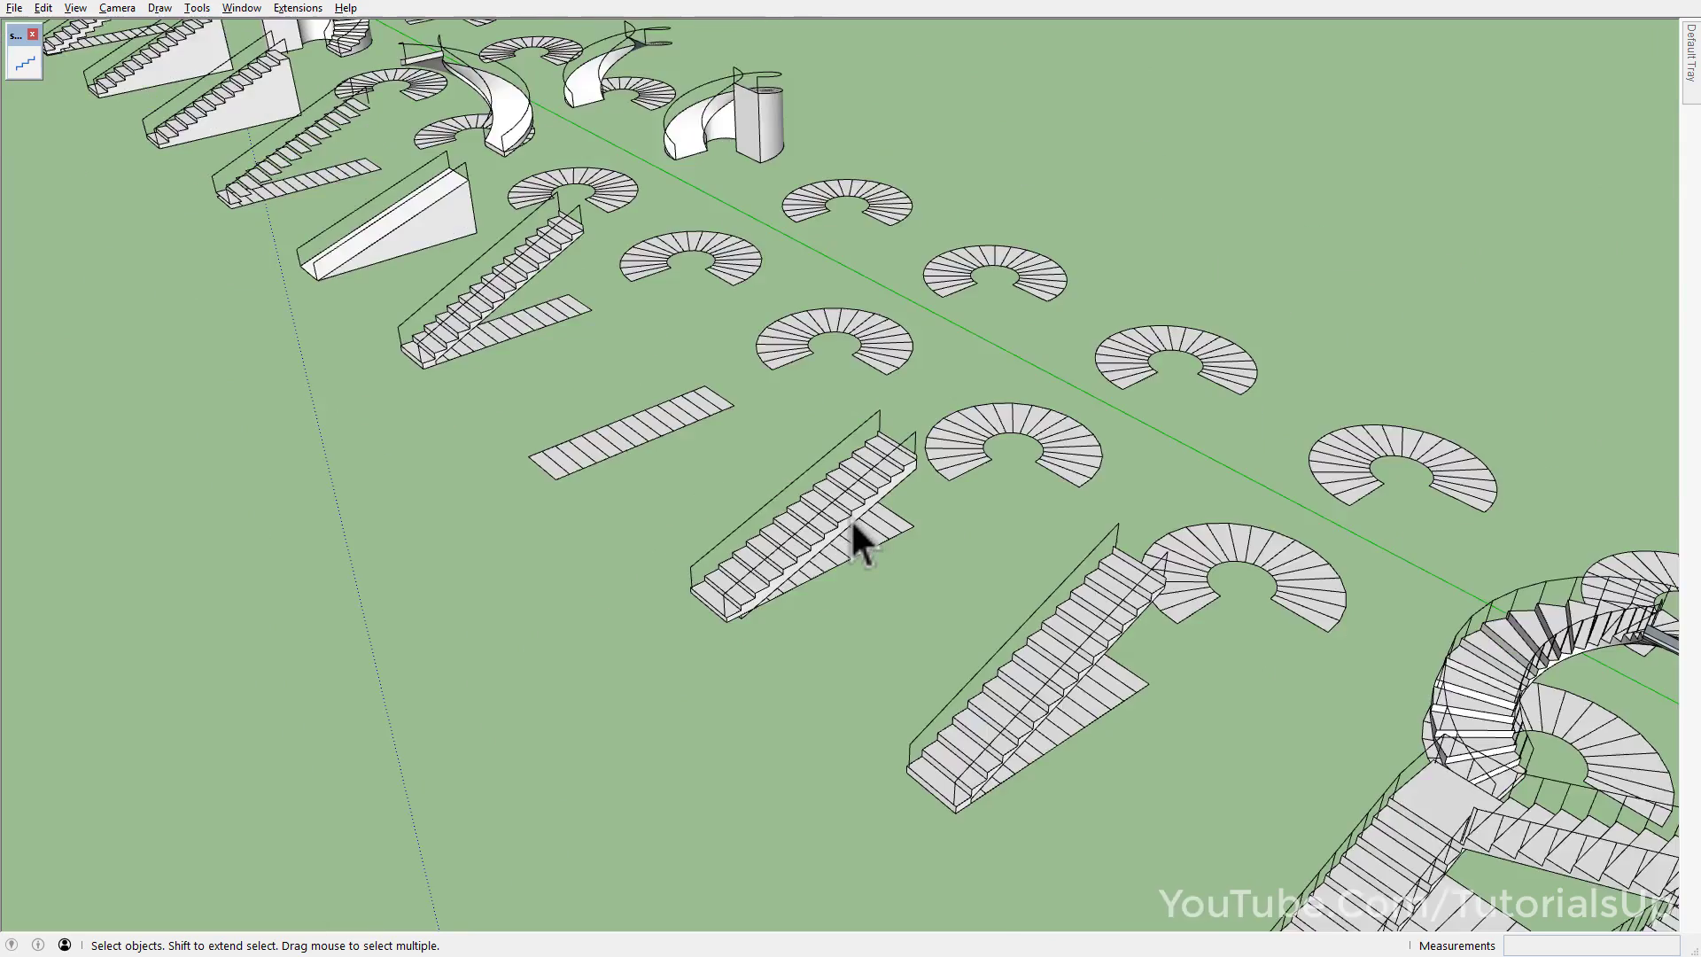
scroll(850, 518, "down", 3)
scroll(850, 518, "down", 2)
mouse_move(851, 518)
middle_mouse_down()
mouse_move(941, 486)
mouse_move(998, 514)
middle_mouse_up()
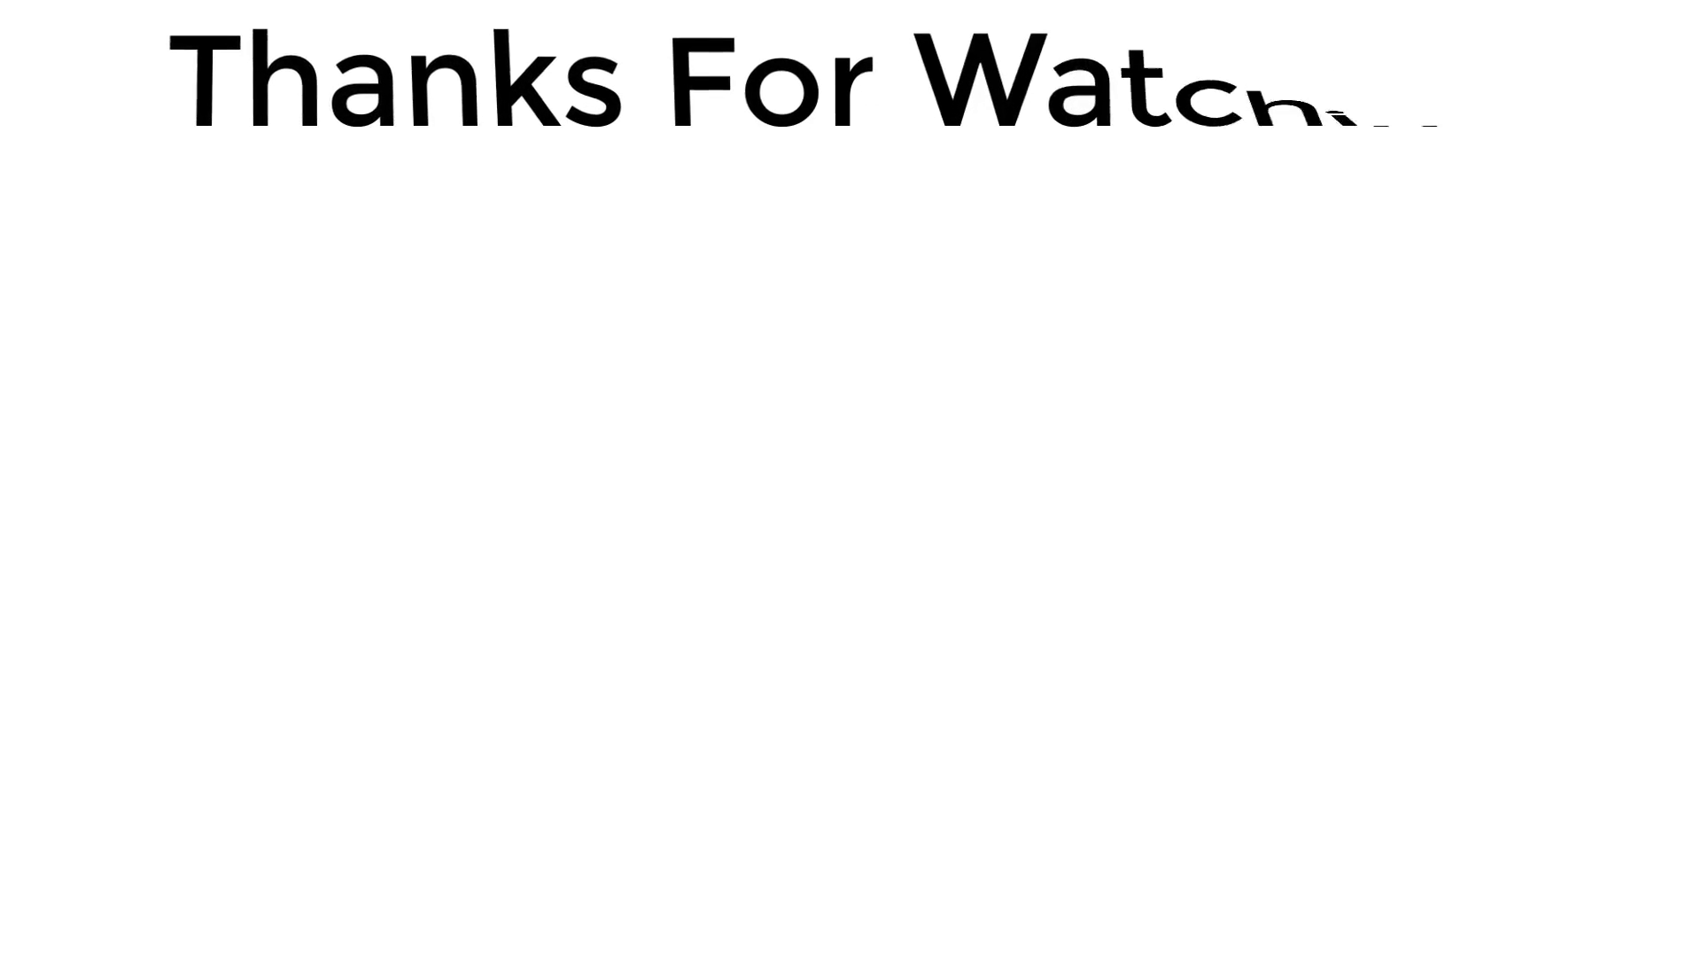